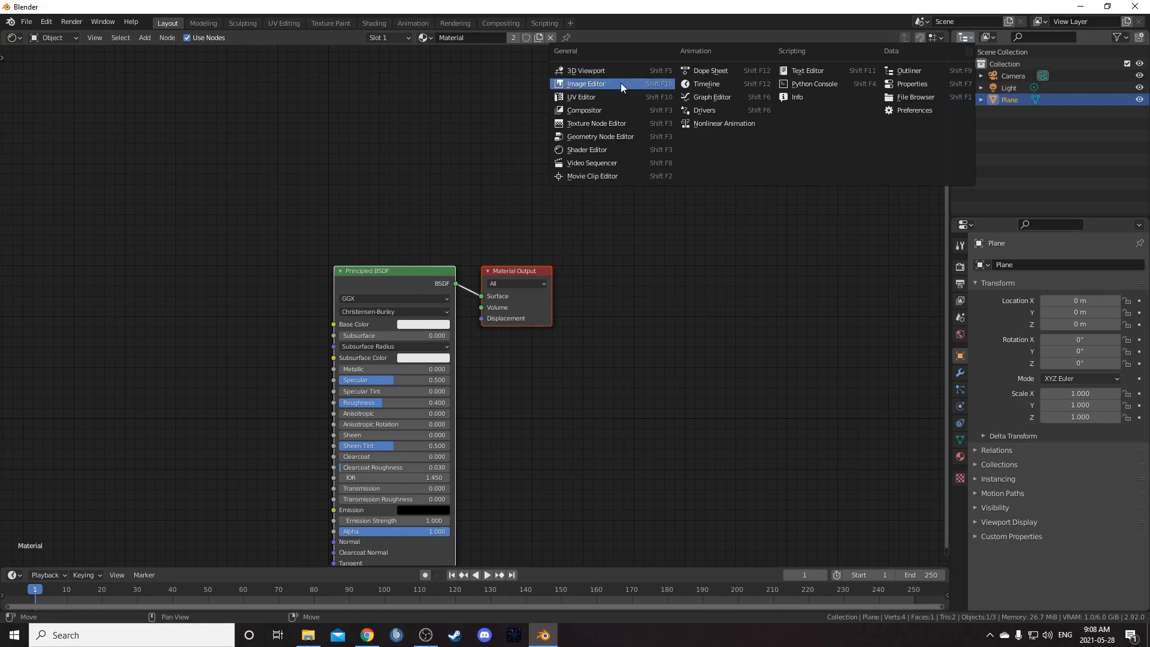
Change the Outliner area into a 3D Viewport and enlarge it in width and height.
click(618, 72)
drag(952, 166, 837, 169)
drag(886, 218, 886, 359)
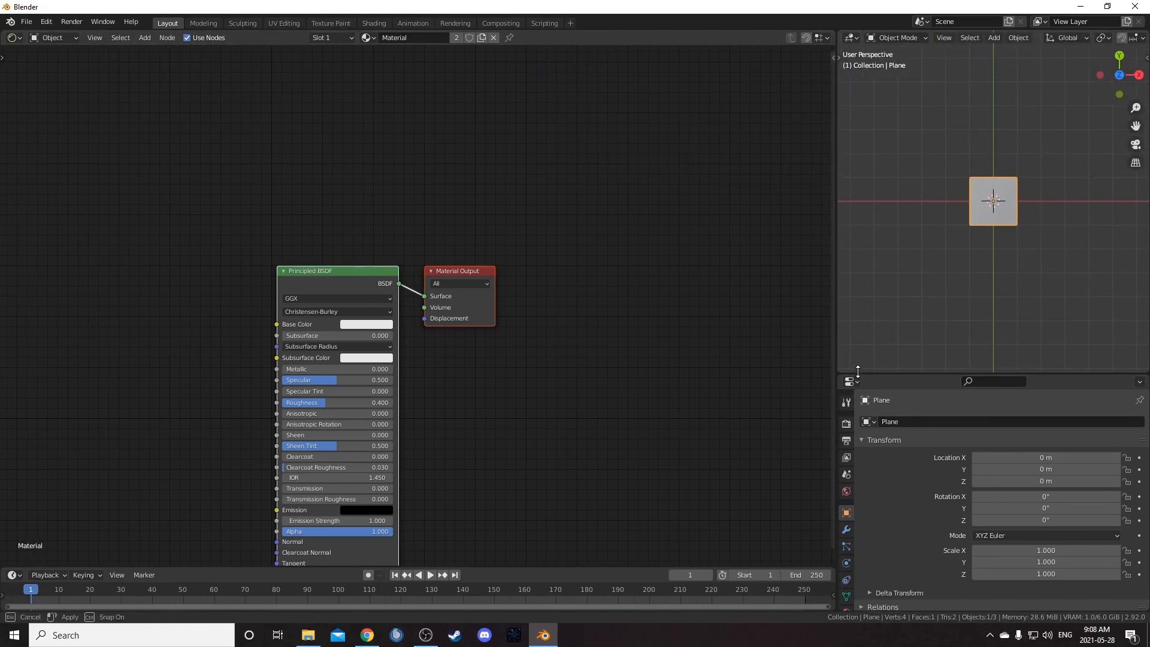
Switch the new 3D viewport's shading to Rendered with the plane framed closely.
scroll(921, 289, up, 8)
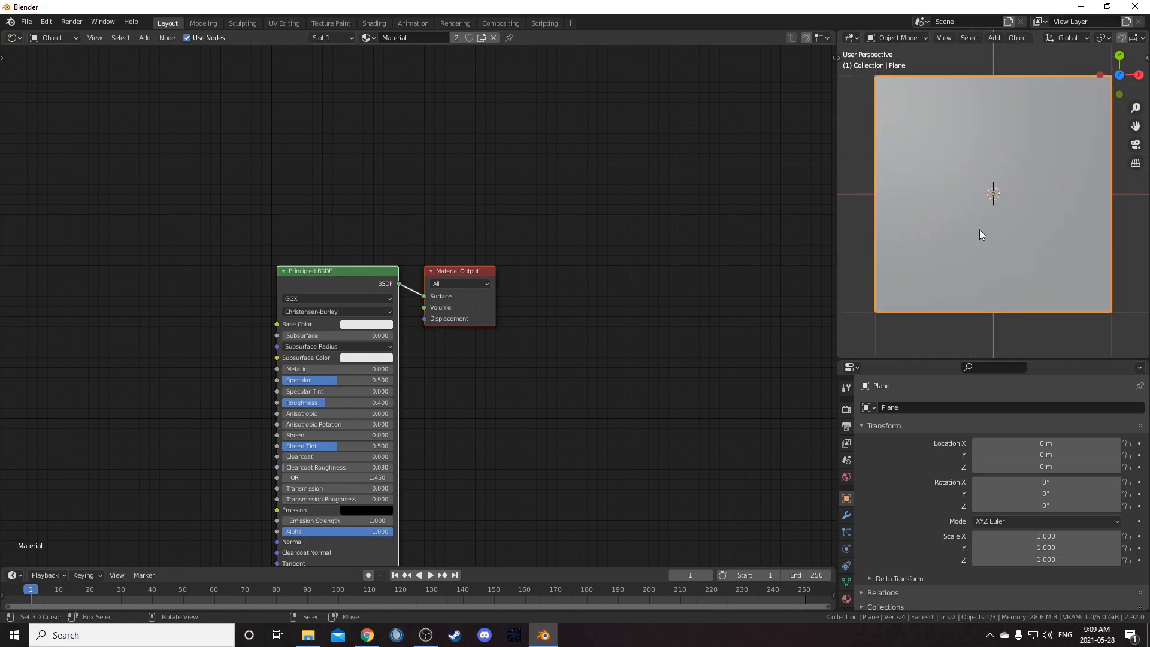
key(z)
click(1021, 72)
Duplicate the plane and place the copy about 0.65 m below the original along the global Z axis.
middle_drag(972, 160, 937, 157)
middle_drag(949, 213, 1024, 228)
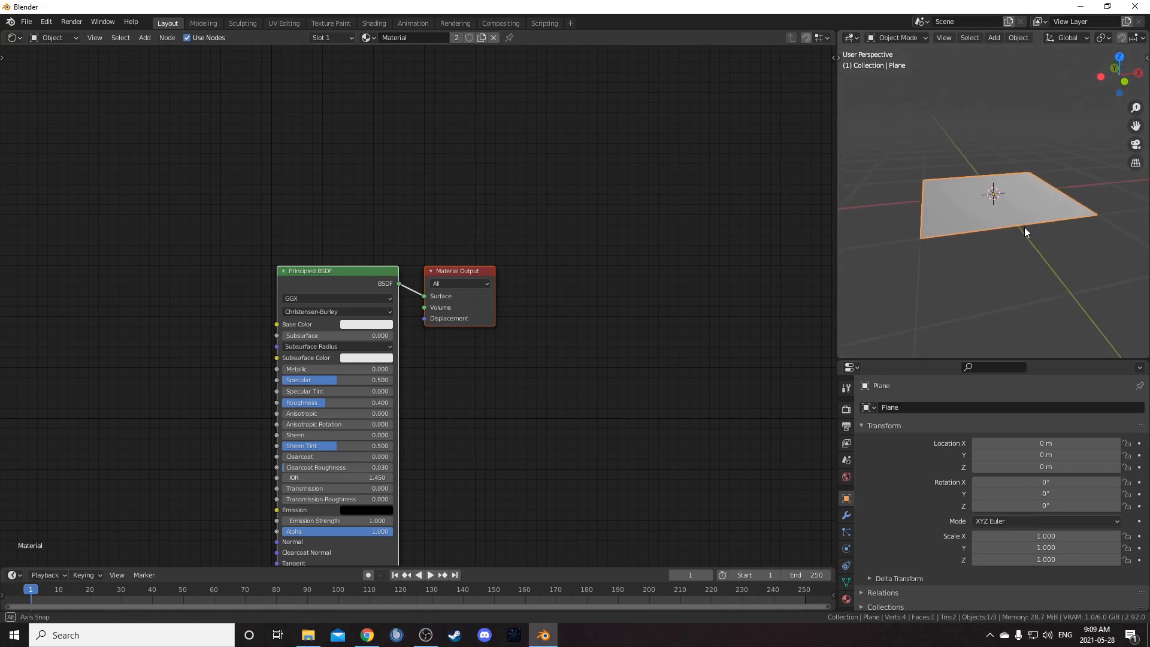
key(shift+d)
key(z)
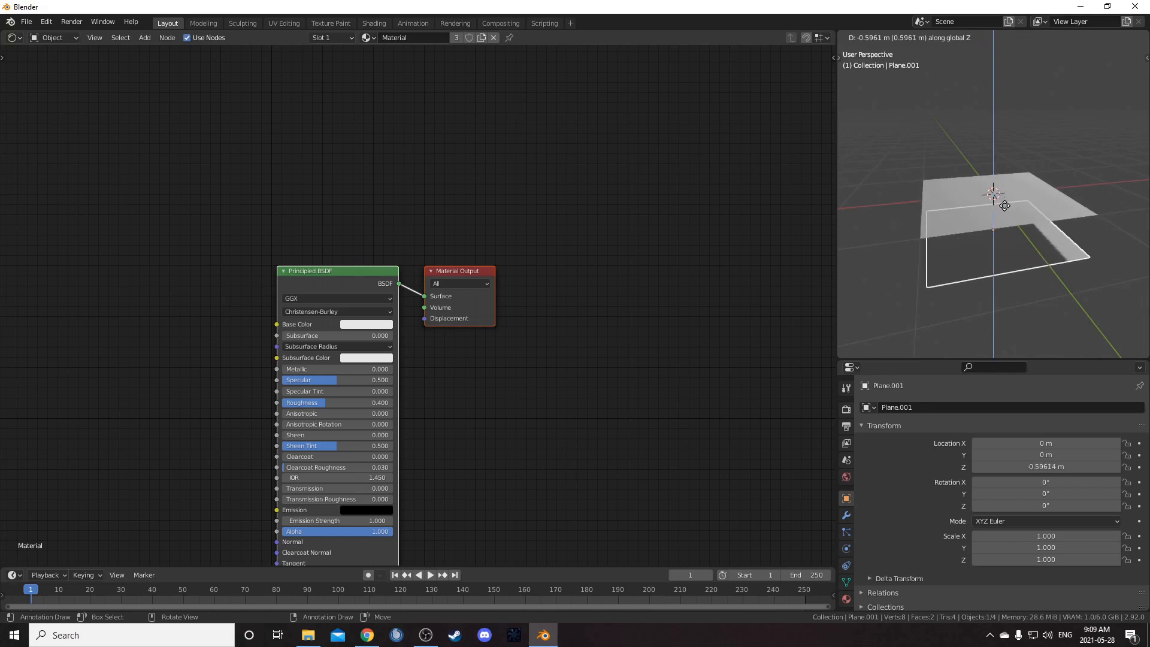
click(1015, 239)
Scale the lower duplicate plane uniformly by a factor of 5.
middle_drag(1015, 239, 1062, 242)
scroll(1062, 242, down, 5)
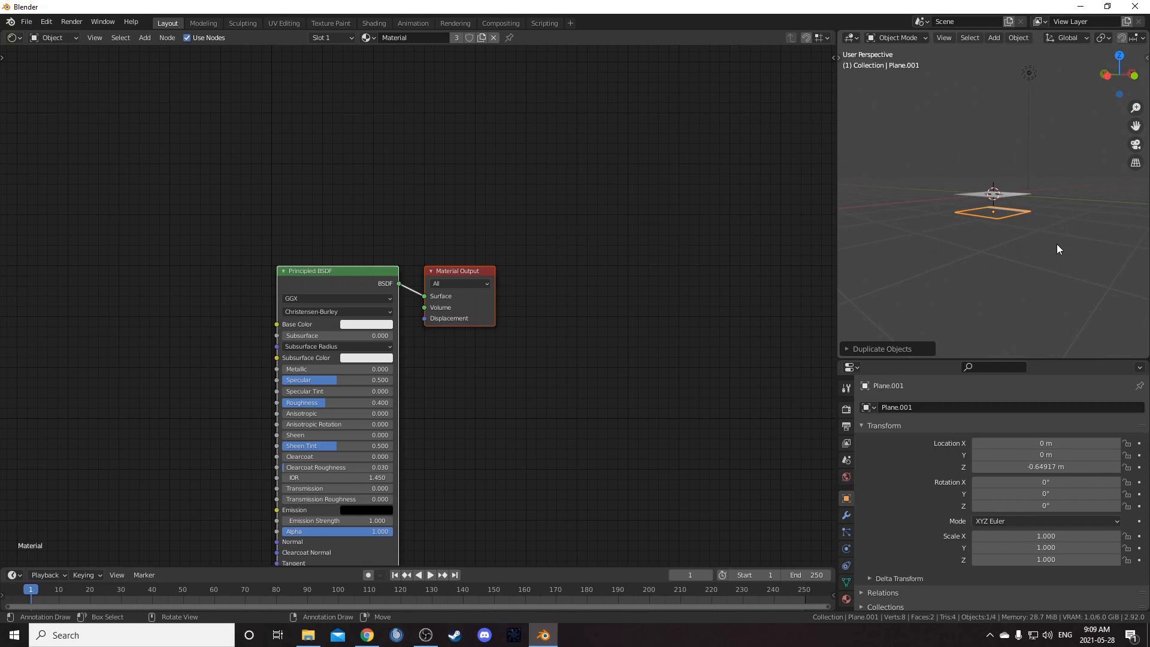
text(s5)
key(Return)
Extrude one outer edge of the large plane about 9 m upward along Z to form a backdrop wall.
middle_drag(1032, 251, 868, 235)
key(Tab)
key(2)
click(902, 195)
middle_drag(1006, 251, 986, 228)
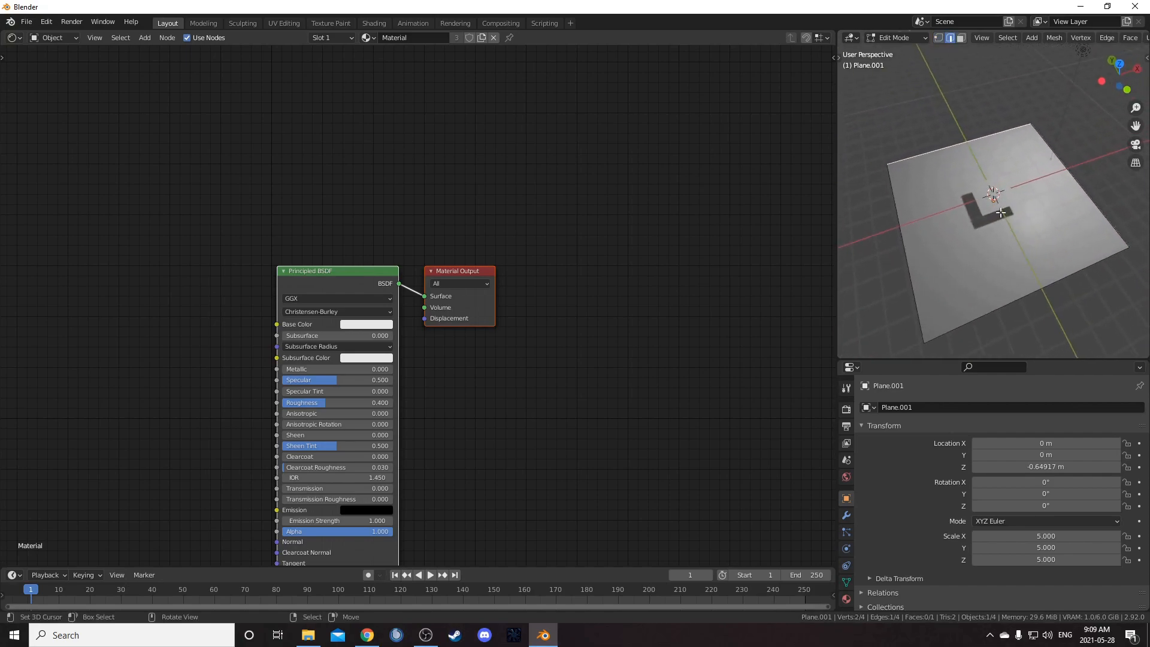
drag(1131, 70, 903, 282)
middle_drag(964, 284, 963, 269)
key(e)
key(z)
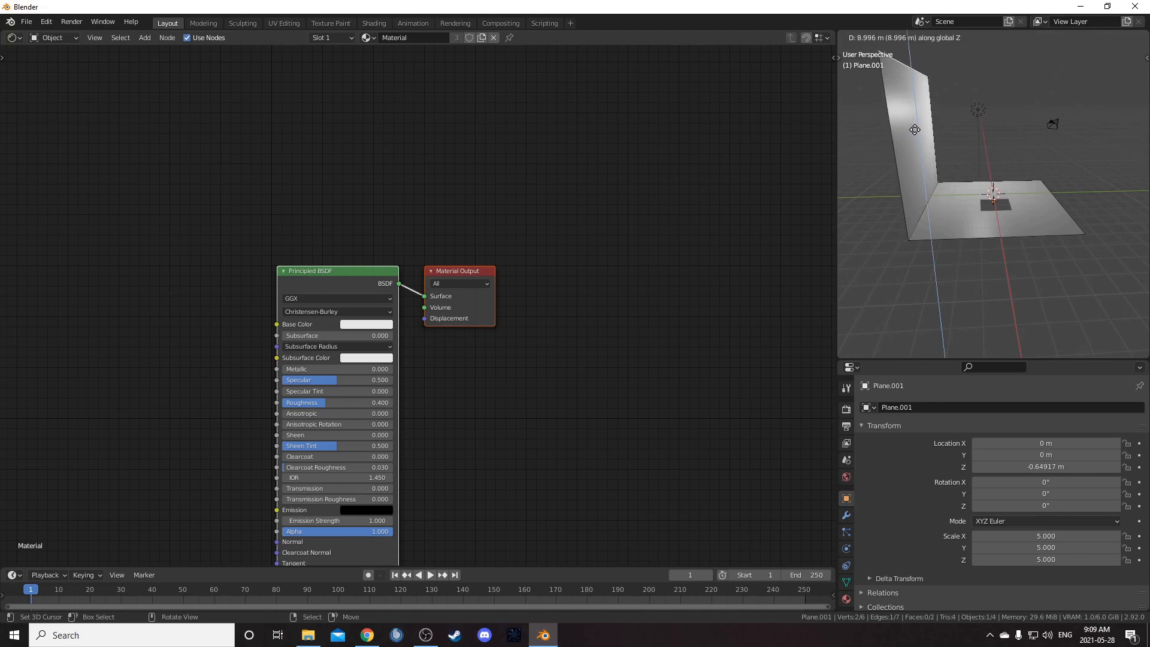
click(913, 133)
Bevel the edge between backdrop floor and wall with 8 segments and a width of about 0.55 m.
middle_drag(933, 208, 921, 202)
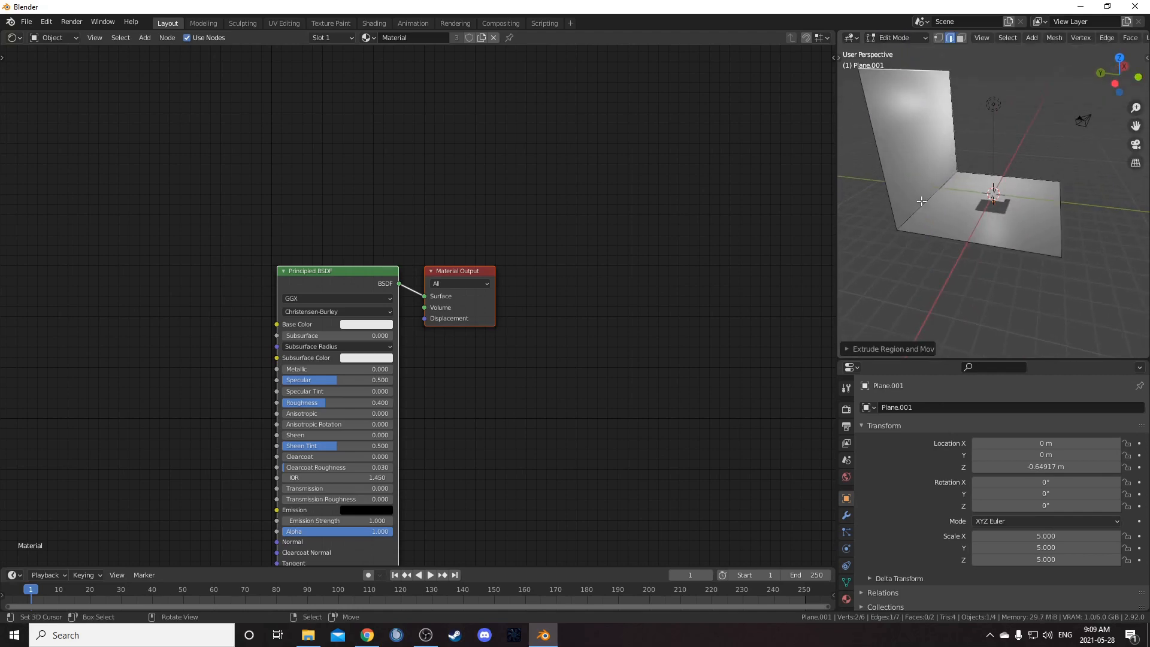
click(933, 195)
key(ctrl+b)
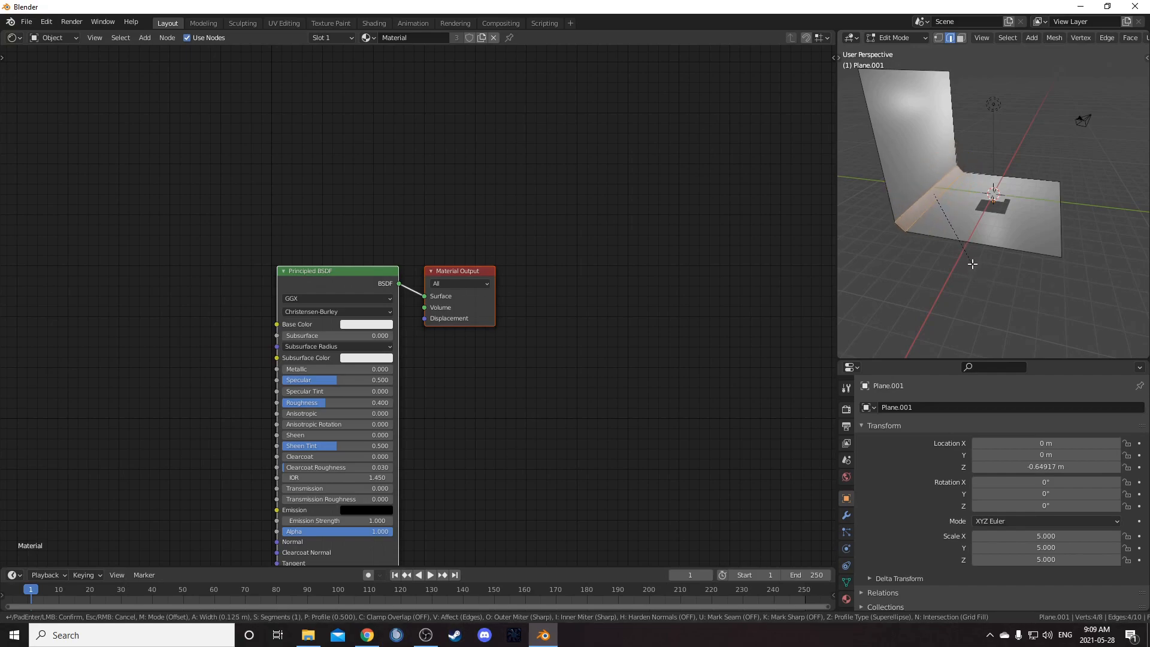
scroll(990, 284, up, 3)
scroll(989, 284, up, 4)
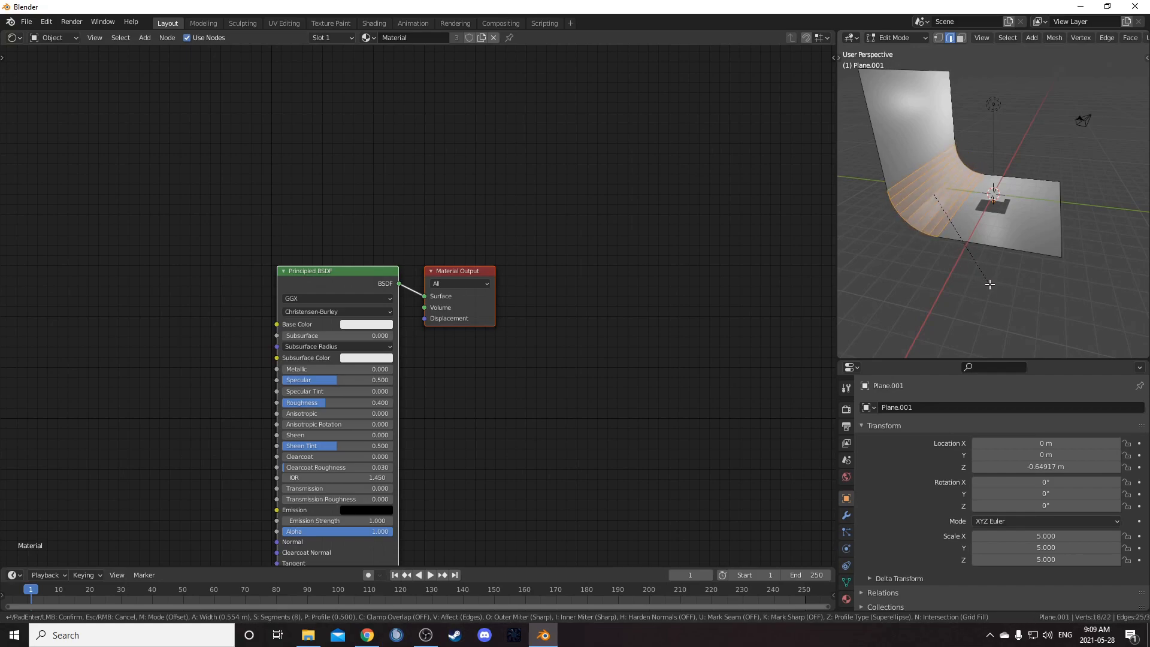
click(991, 285)
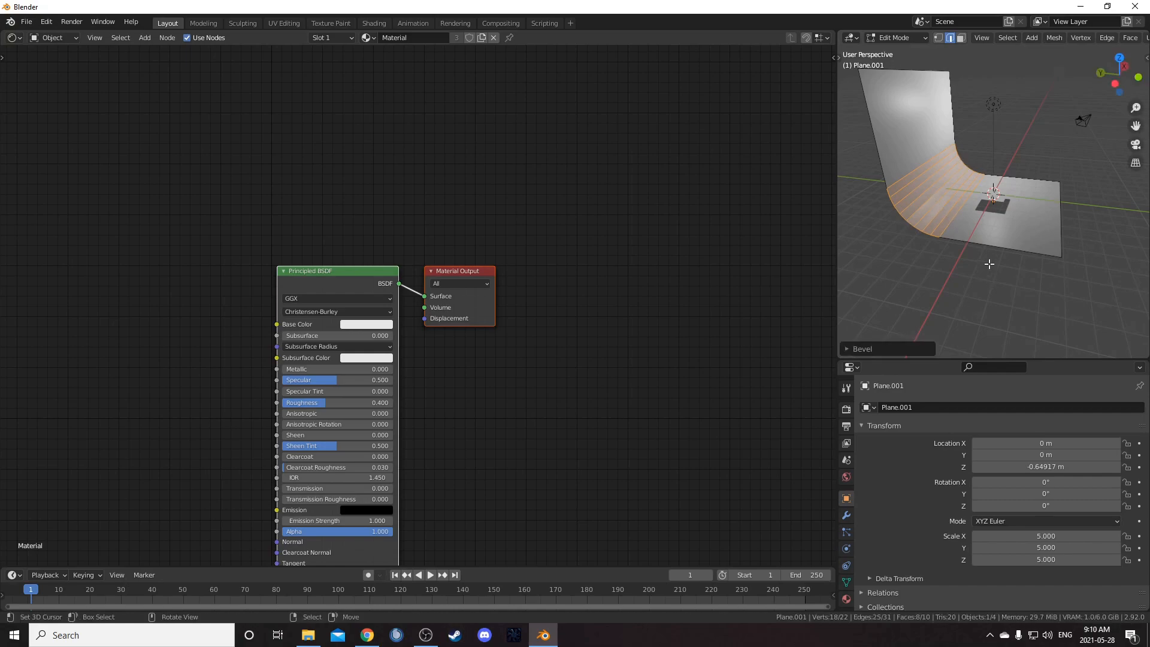
Return to Object Mode and apply smooth shading to the curved backdrop.
scroll(989, 265, up, 4)
middle_drag(990, 265, 969, 265)
key(Tab)
scroll(969, 265, down, 5)
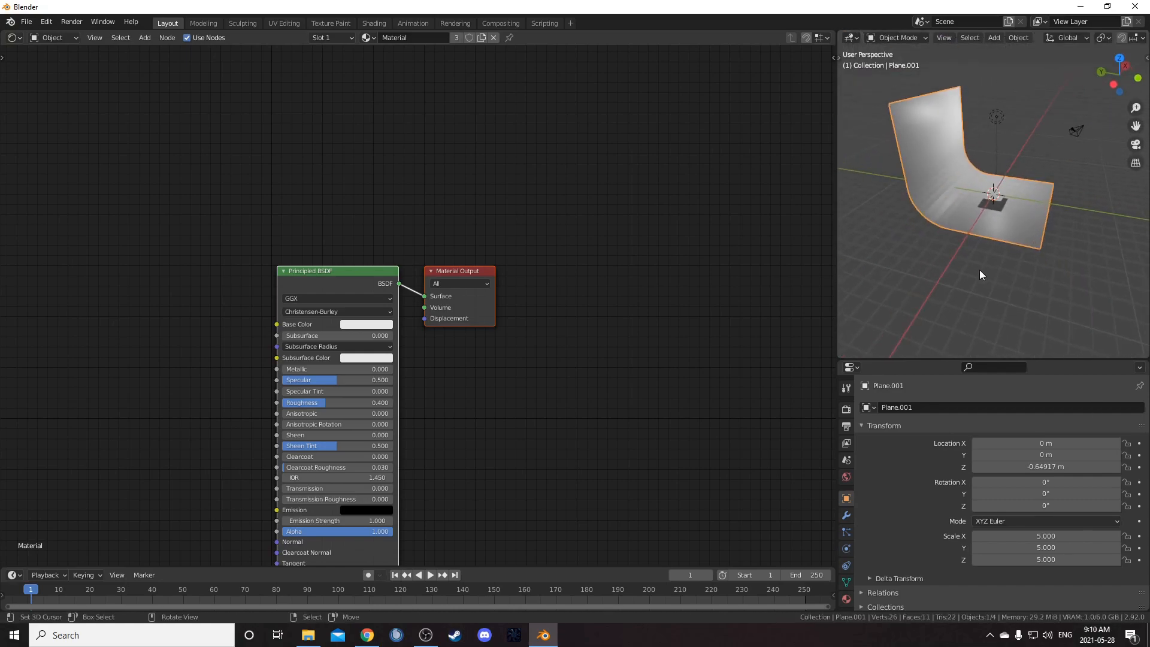
scroll(967, 253, up, 5)
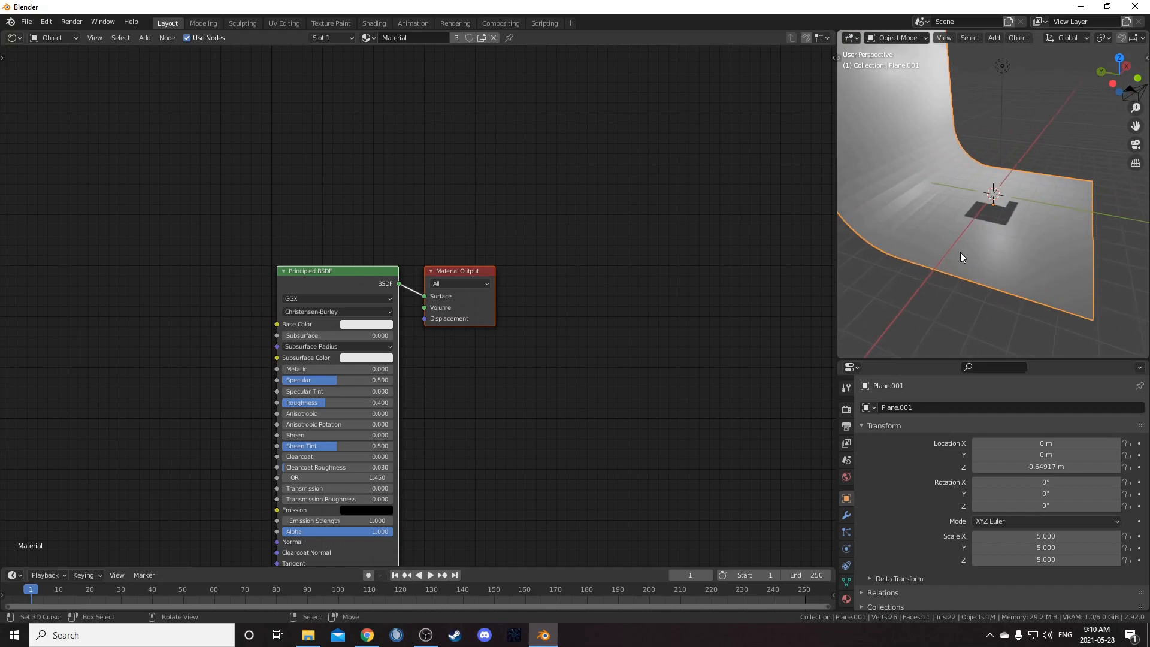
right_click(948, 253)
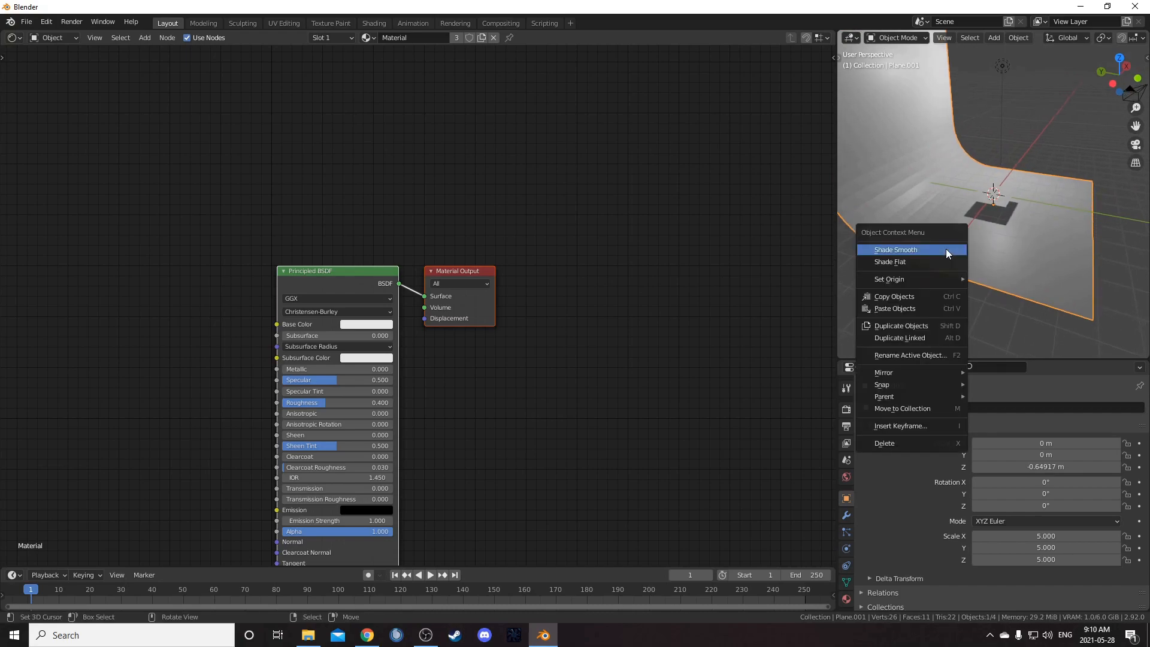
click(941, 249)
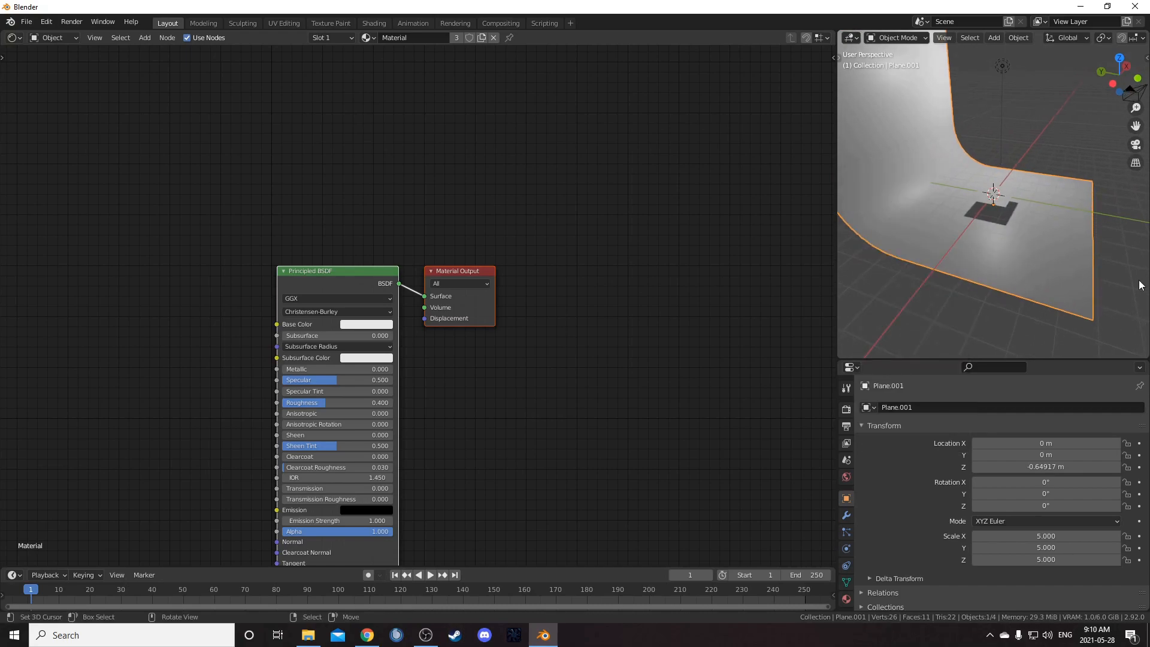
Give the small upper plane its own copy of the material and rename it Bubbles.
middle_drag(941, 249, 952, 138)
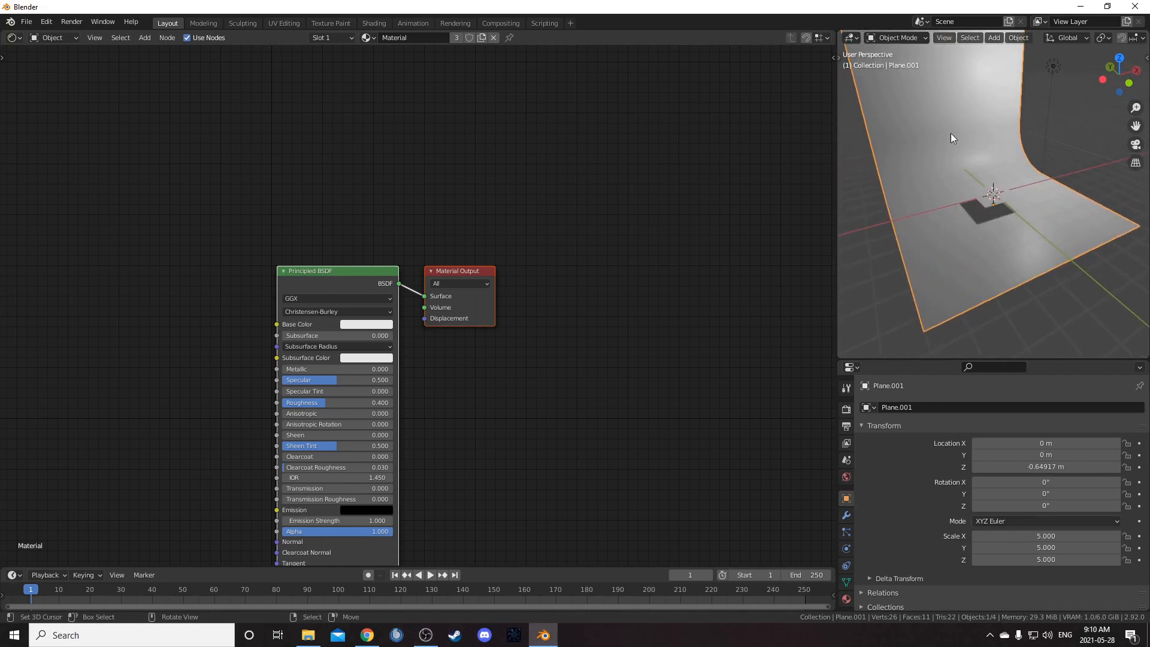
click(983, 205)
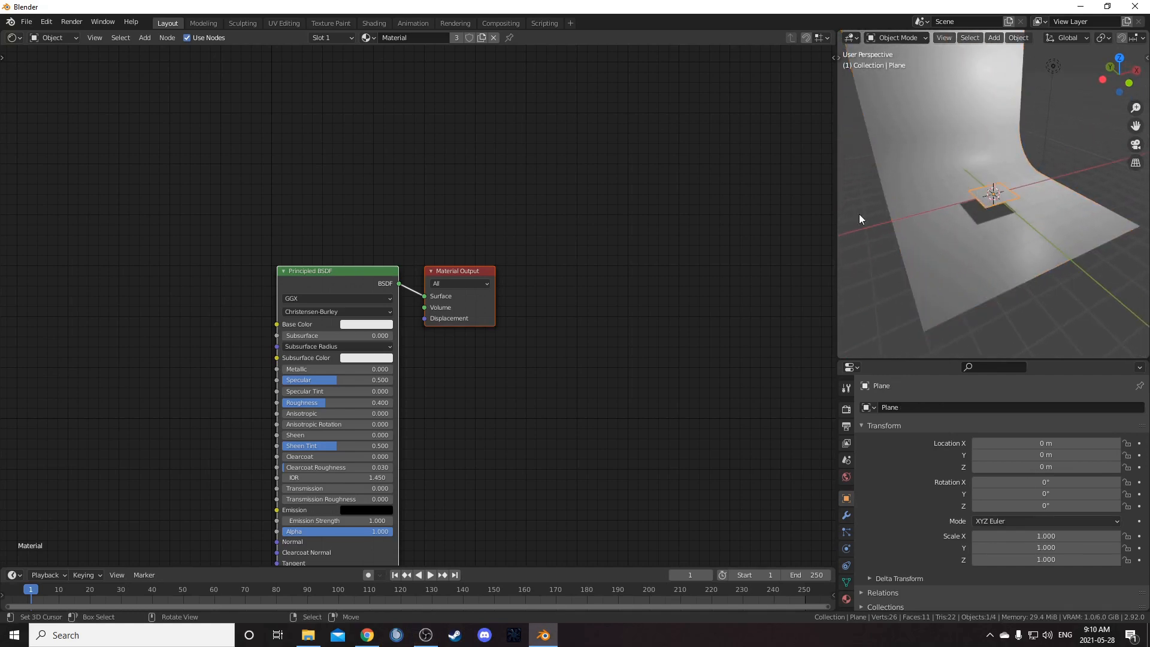
click(482, 39)
key(Home)
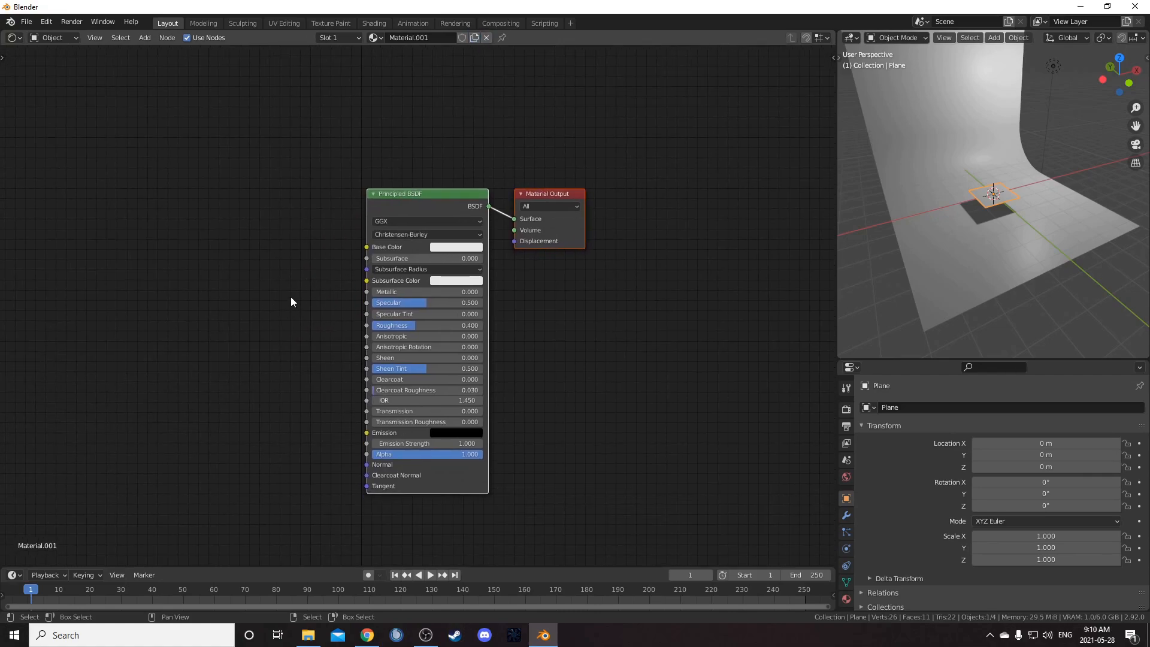
click(429, 37)
text(Bubbles)
key(Return)
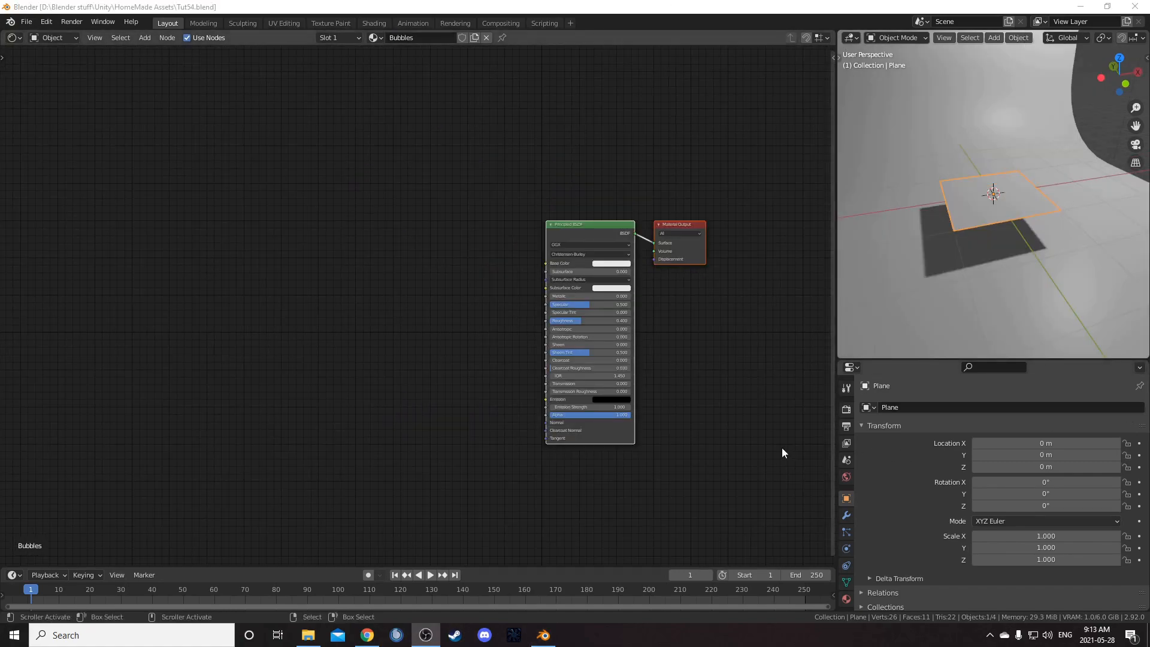
Set the render engine to Cycles with the Experimental feature set and GPU Compute as the device.
click(846, 411)
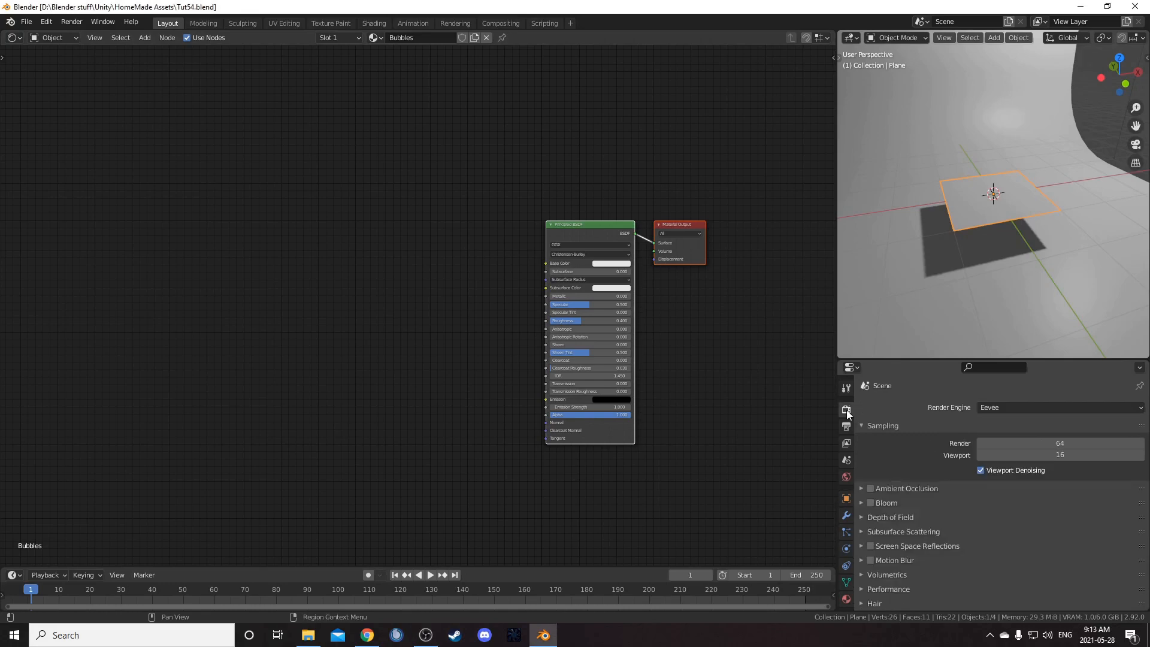
click(1002, 407)
click(1004, 447)
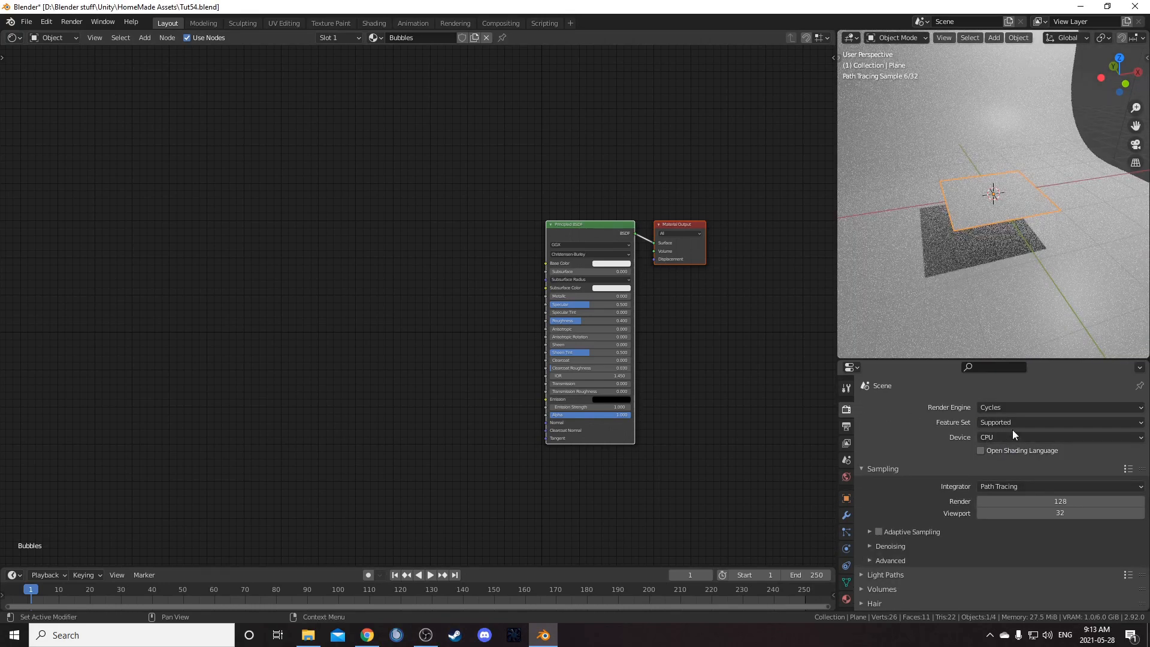
click(1013, 422)
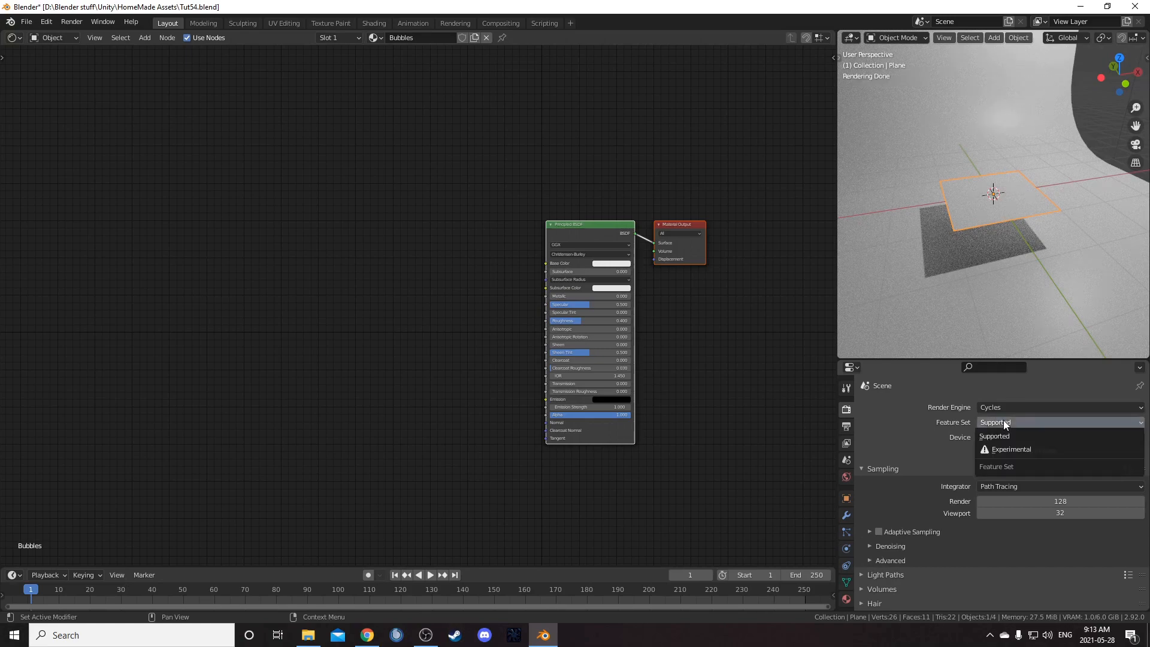
click(1011, 448)
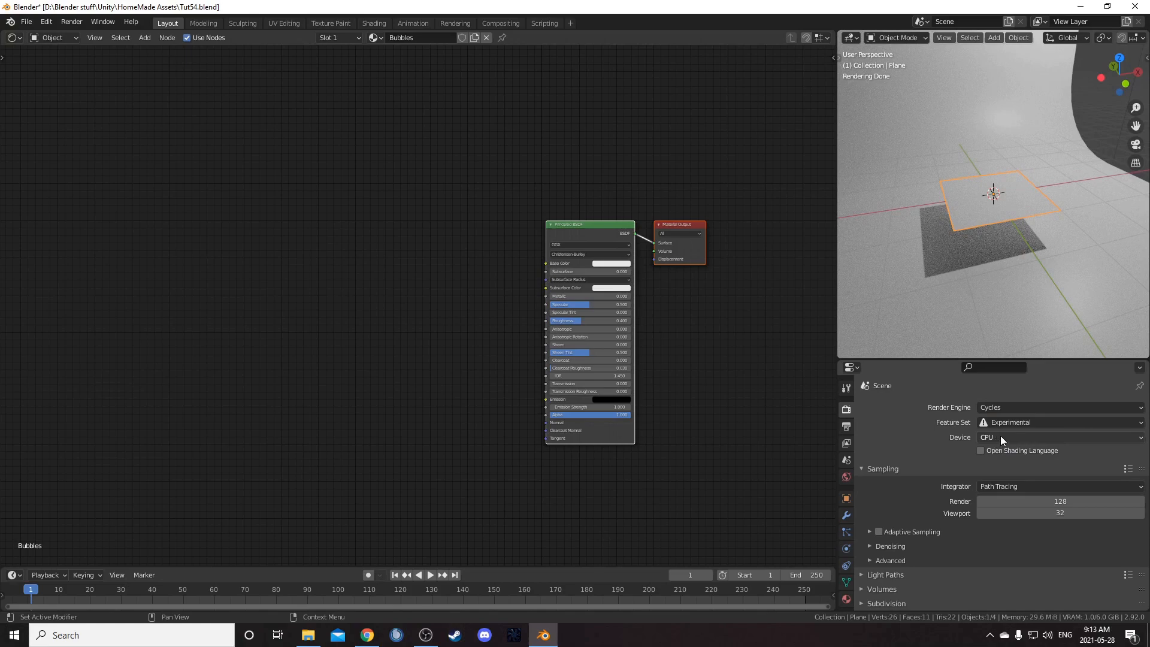
click(1005, 435)
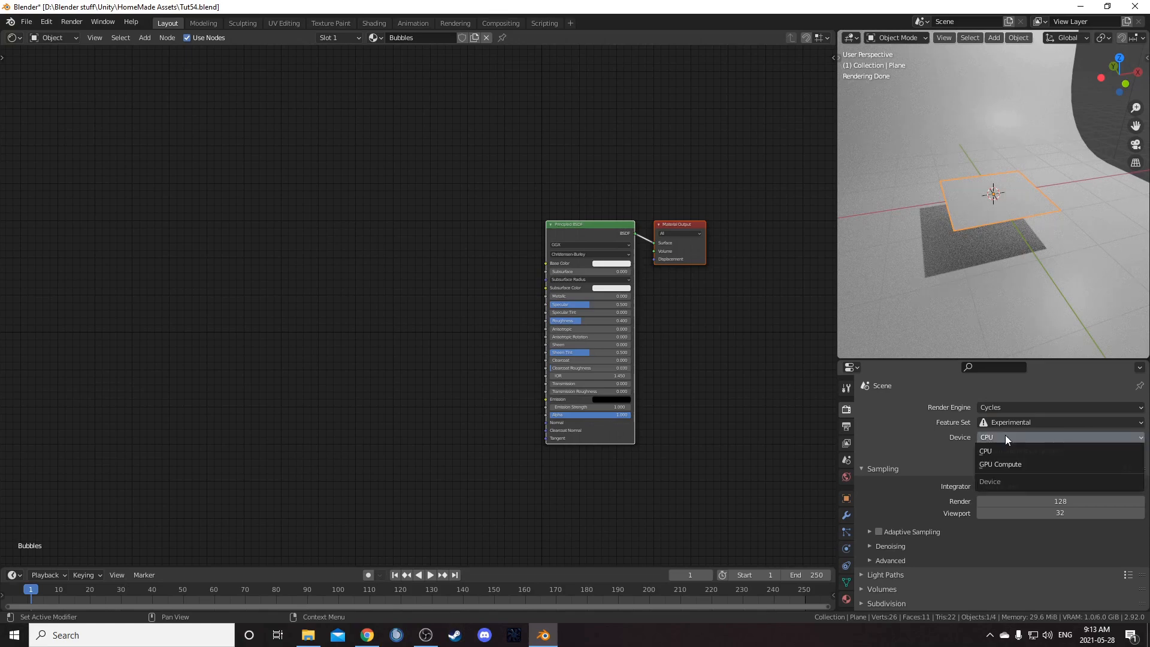
click(1015, 465)
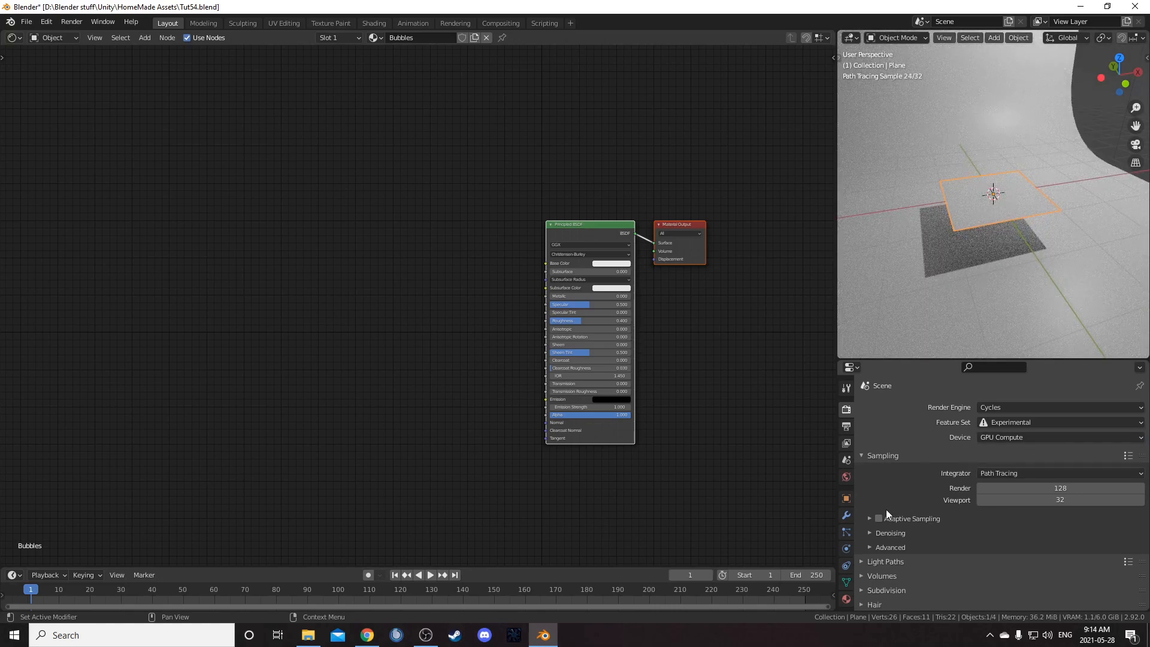
Set the Bubbles material's surface displacement method to Displacement and Bump.
scroll(886, 509, down, 5)
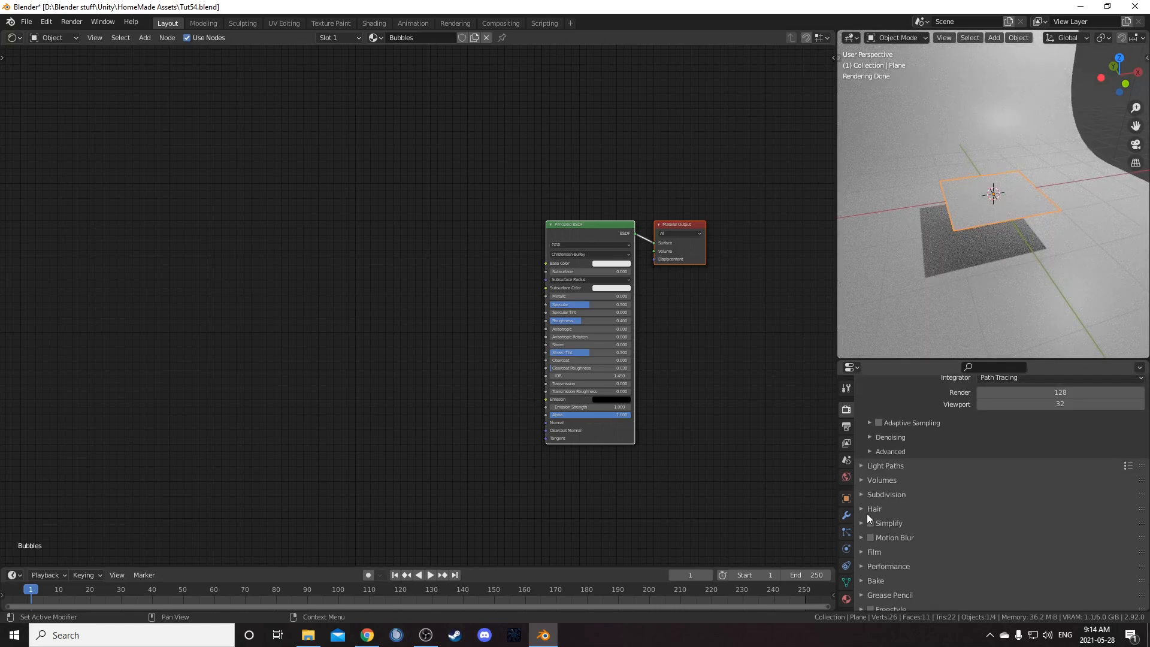
click(846, 599)
scroll(976, 485, down, 10)
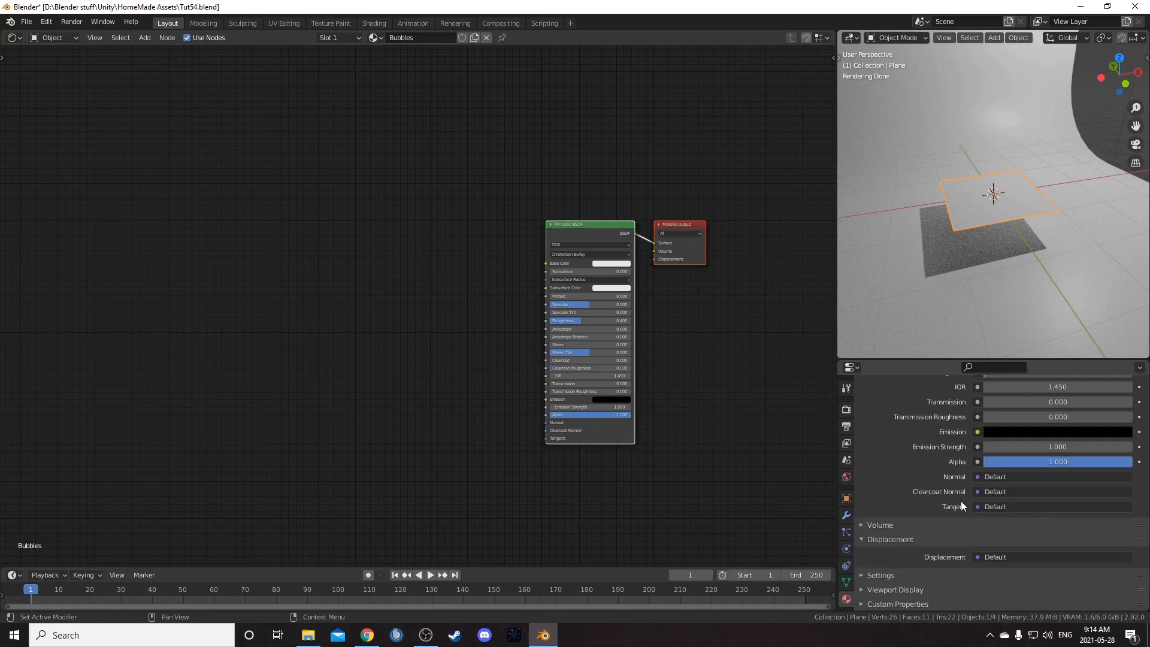
click(882, 576)
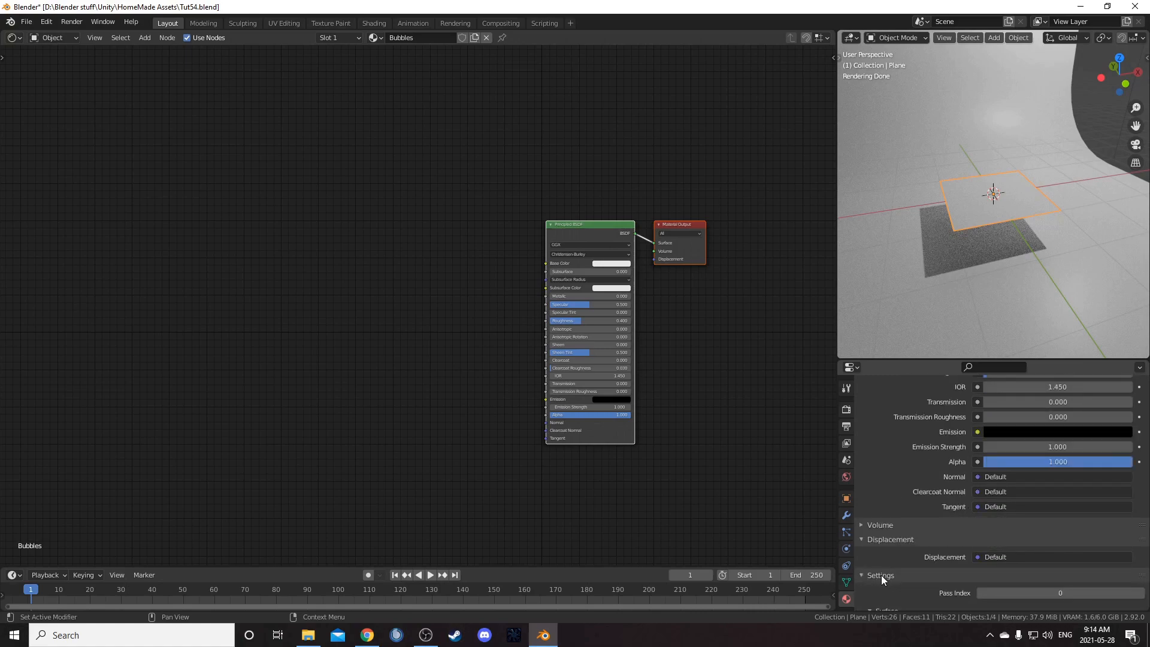
scroll(948, 540, down, 5)
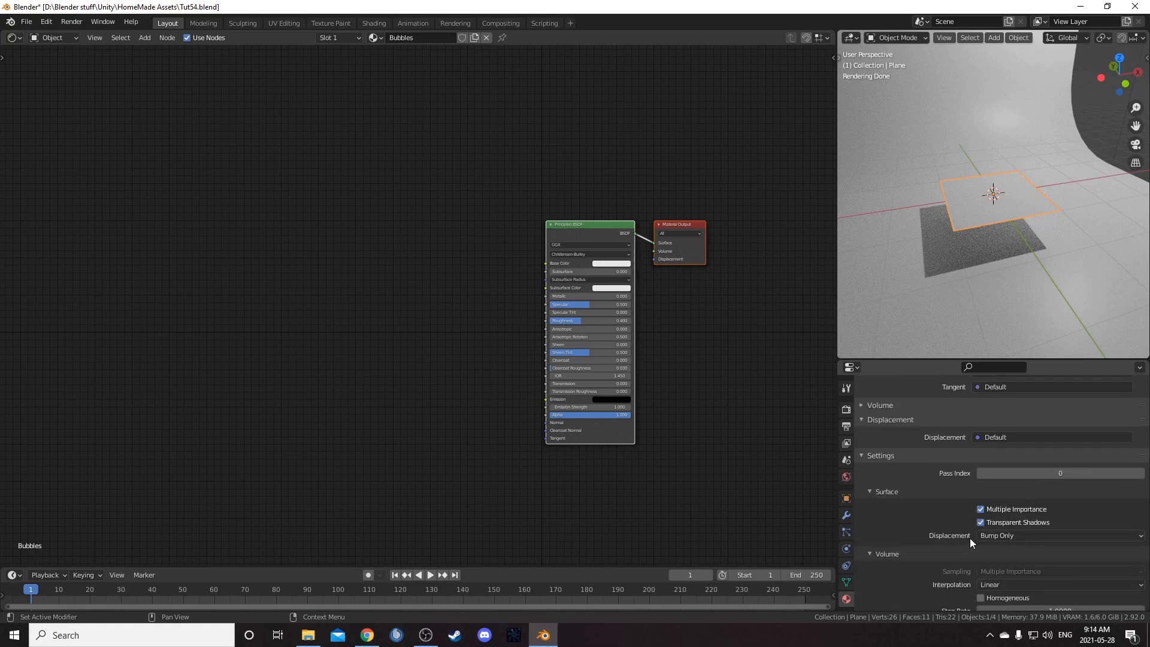
click(1009, 535)
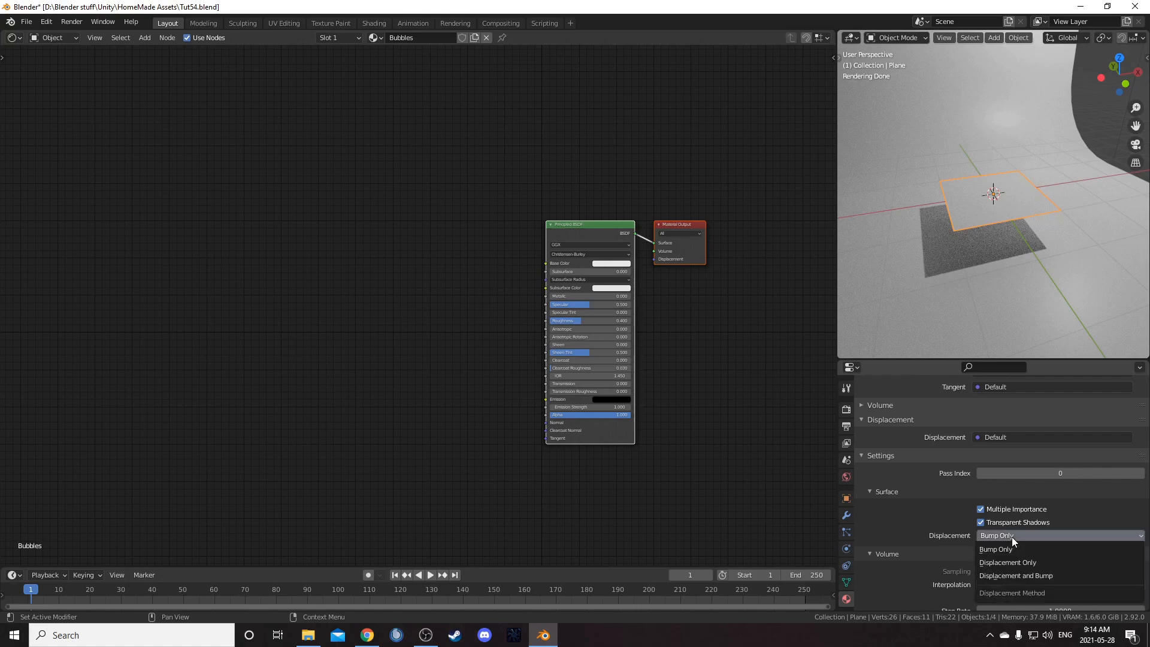
click(1037, 576)
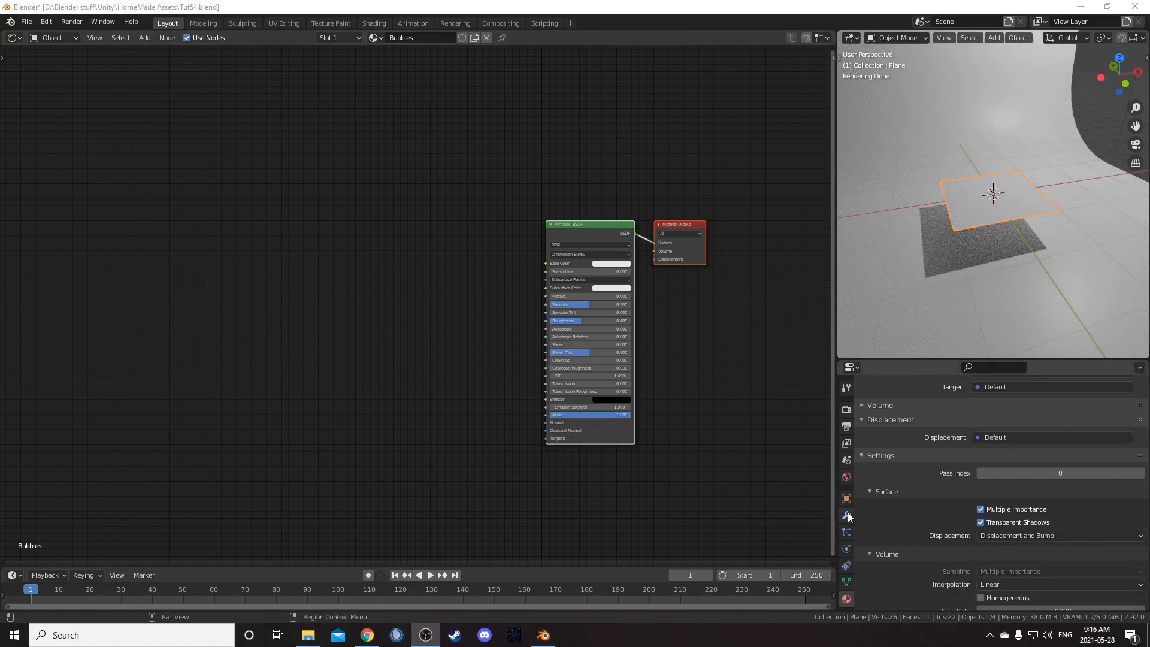
Add a Subdivision Surface modifier to the small plane, with Adaptive Subdivision enabled and the type set to Simple.
click(847, 513)
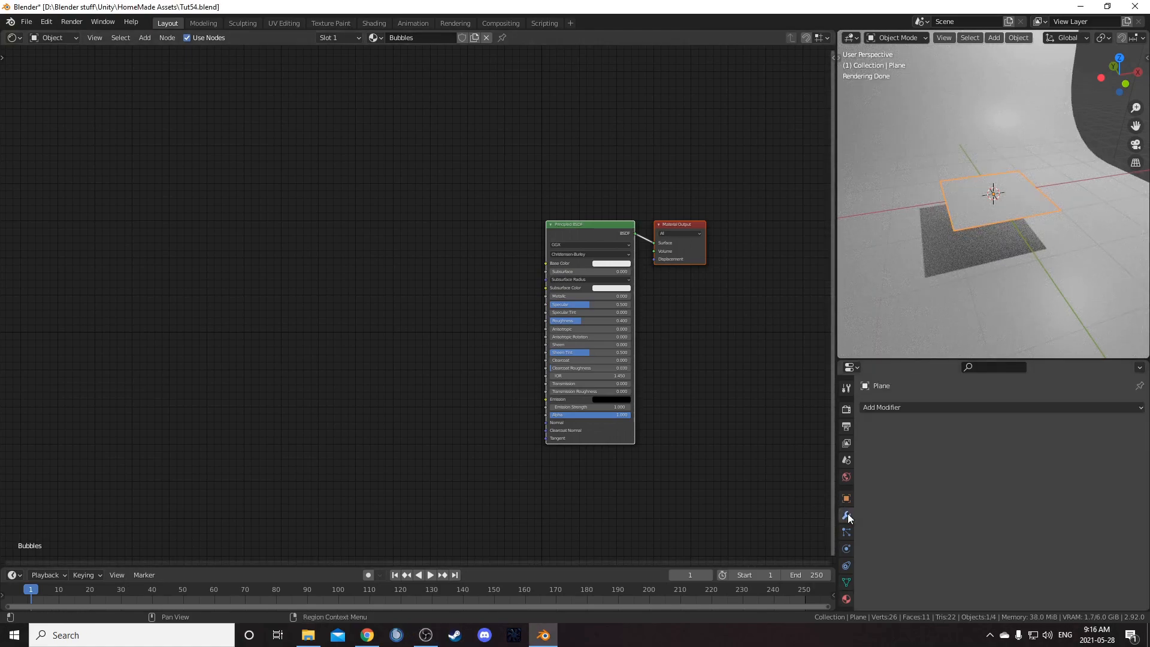
click(910, 408)
click(914, 341)
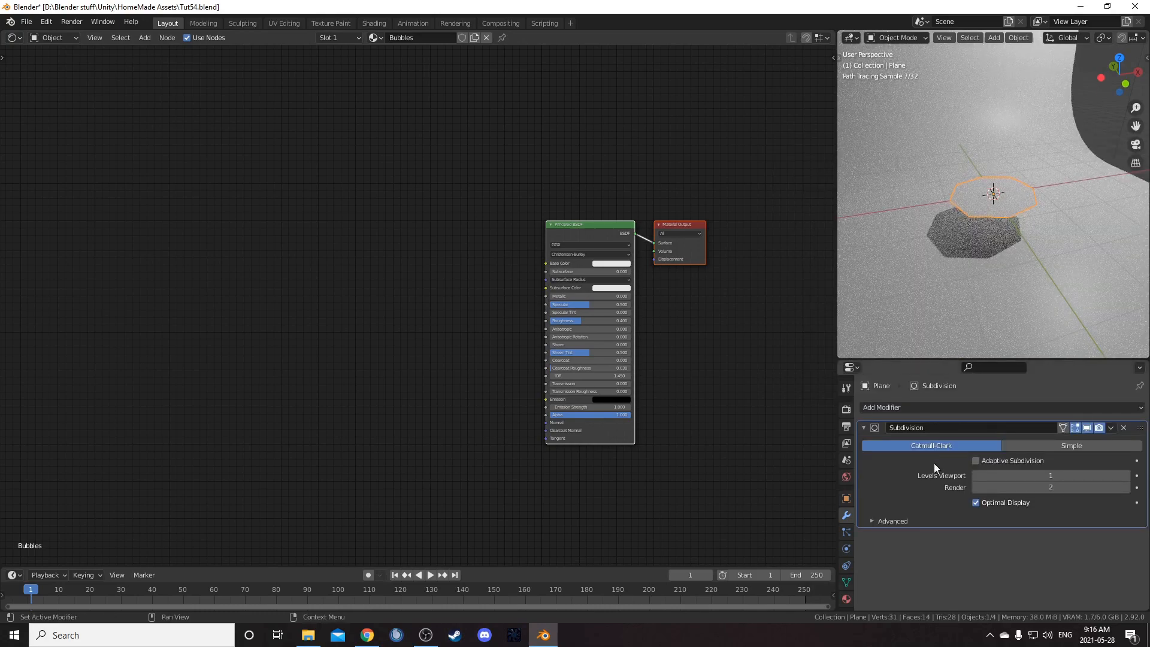
click(989, 462)
click(1064, 445)
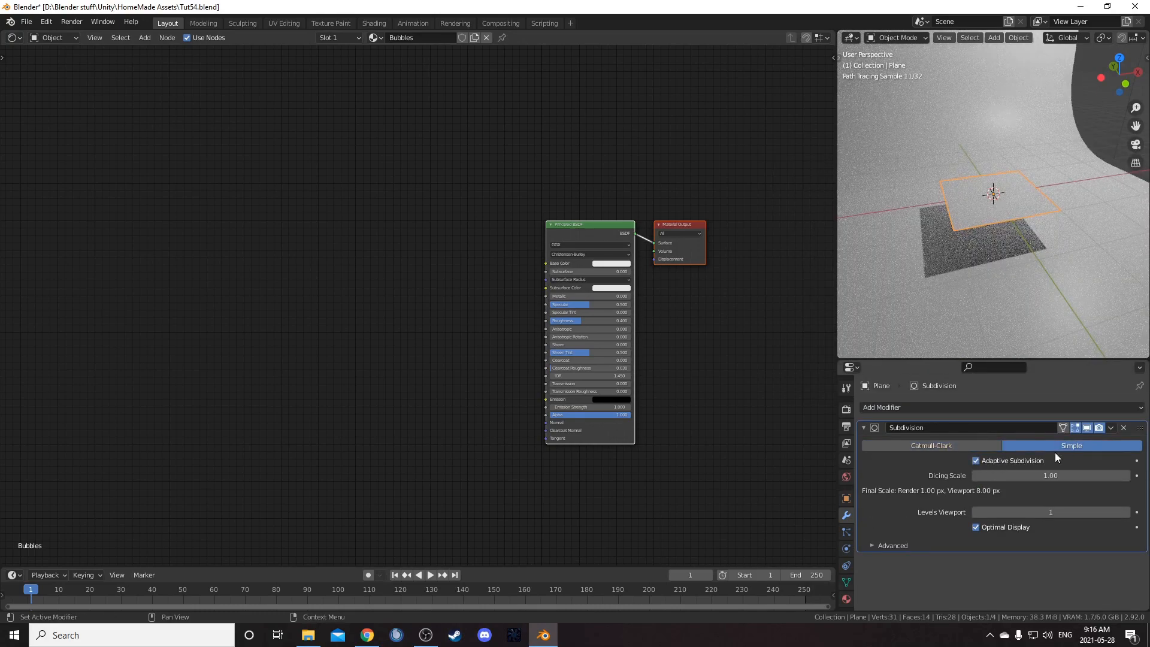
click(847, 409)
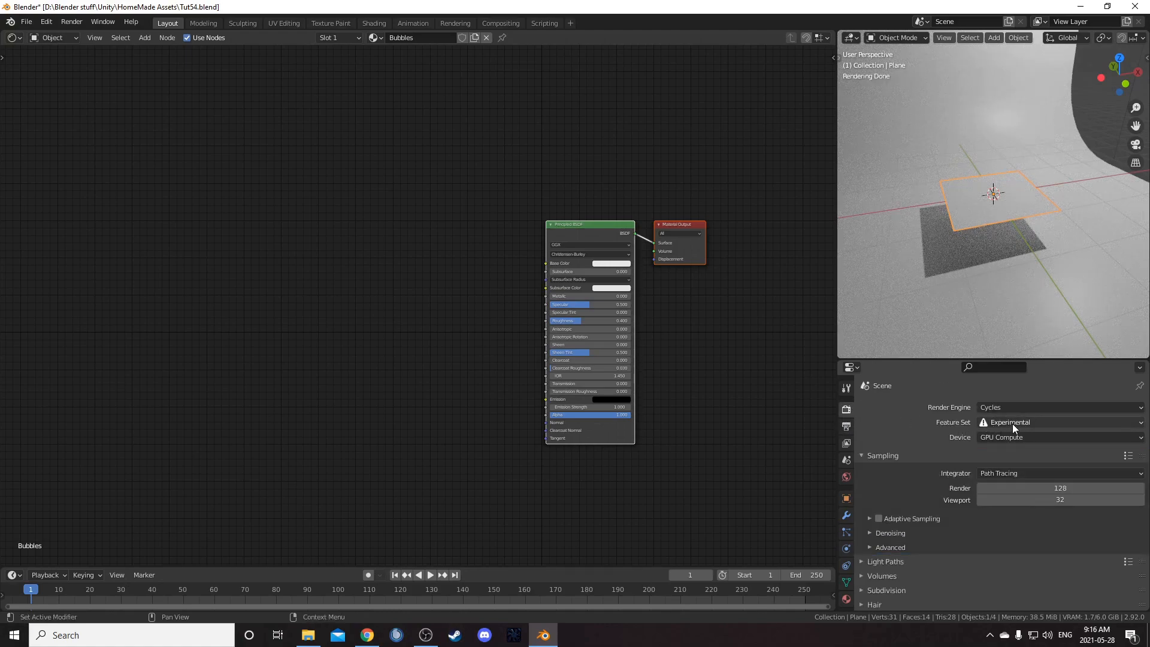
Delete the light object from the scene.
click(846, 515)
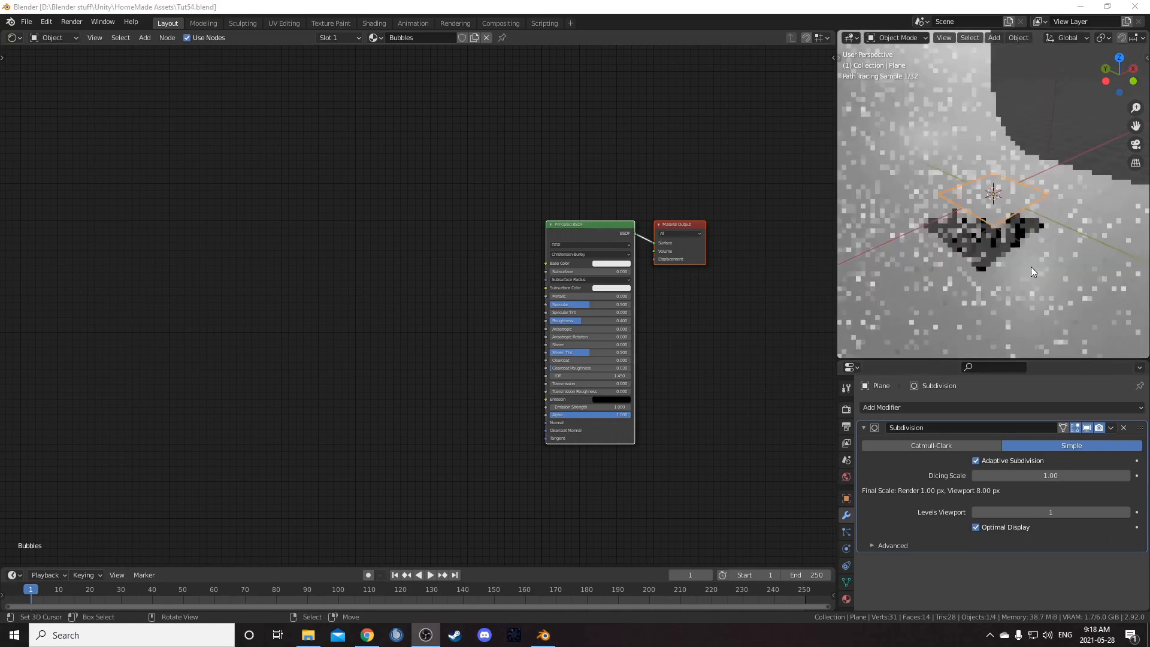
scroll(1030, 267, down, 4)
middle_drag(992, 228, 996, 181)
click(1046, 75)
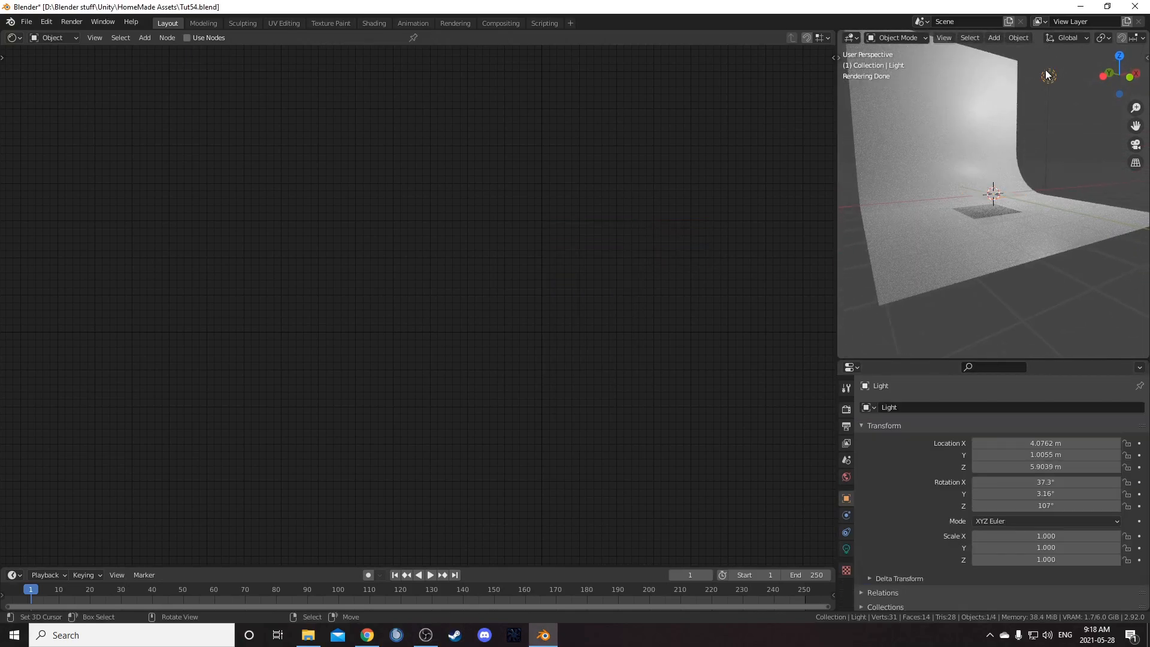
key(x)
click(1051, 82)
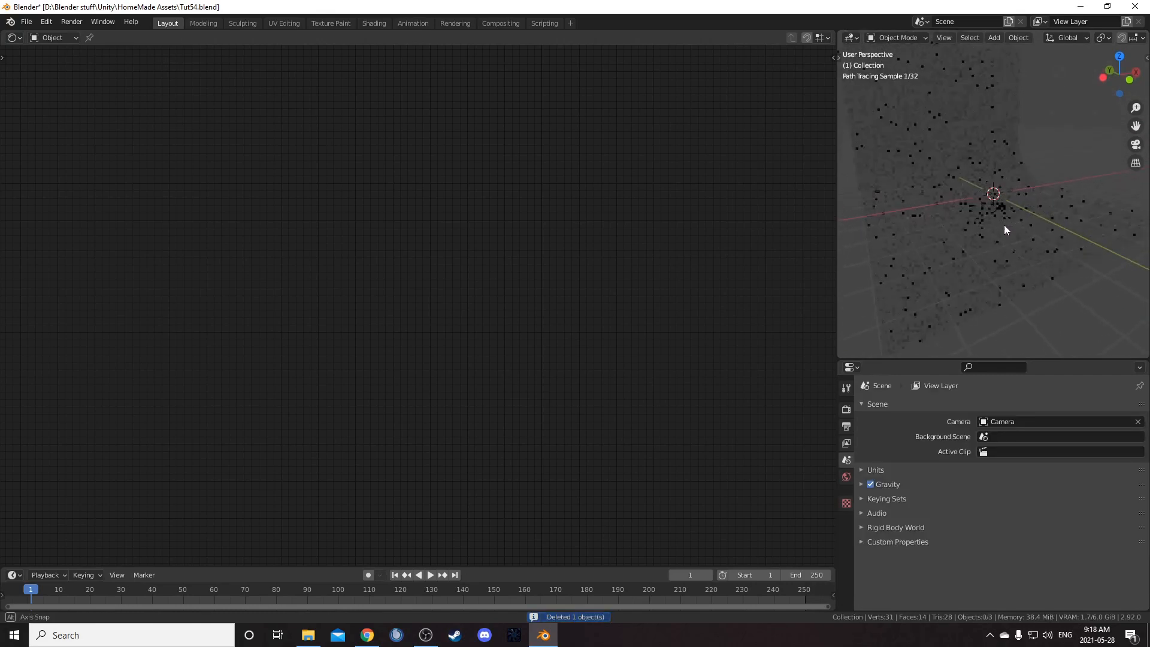
Set the world background color to an Environment Texture using sunset_in_the_chalk_quarry_2k.hdr from the HDRs > HDRIHaven folder.
click(846, 478)
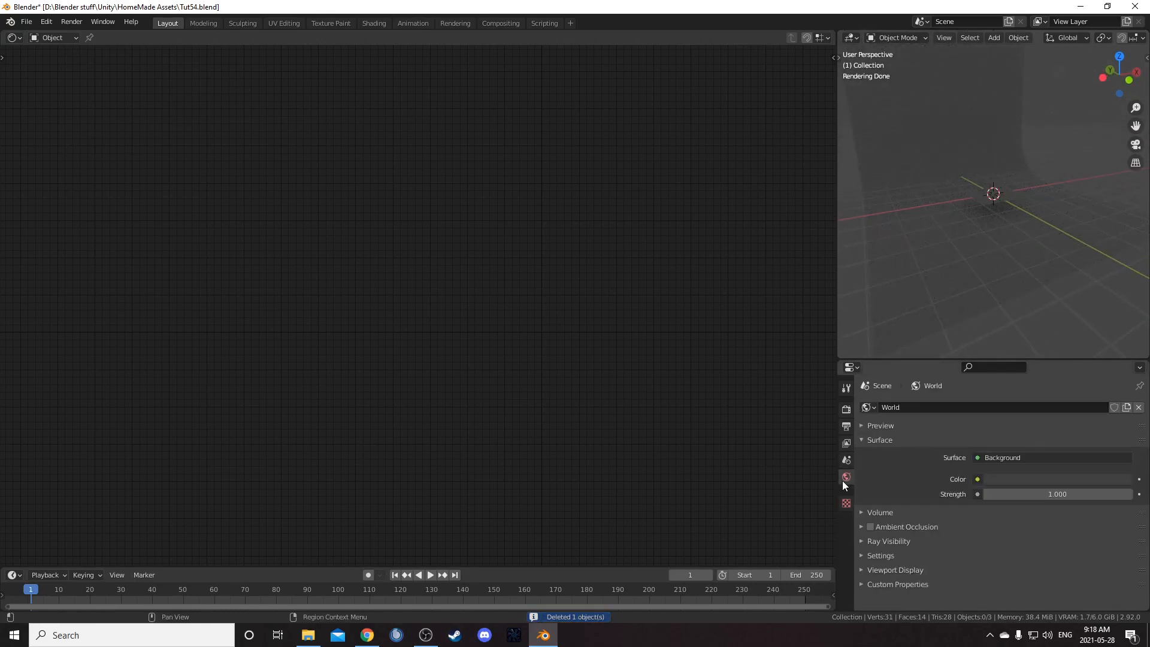
click(977, 479)
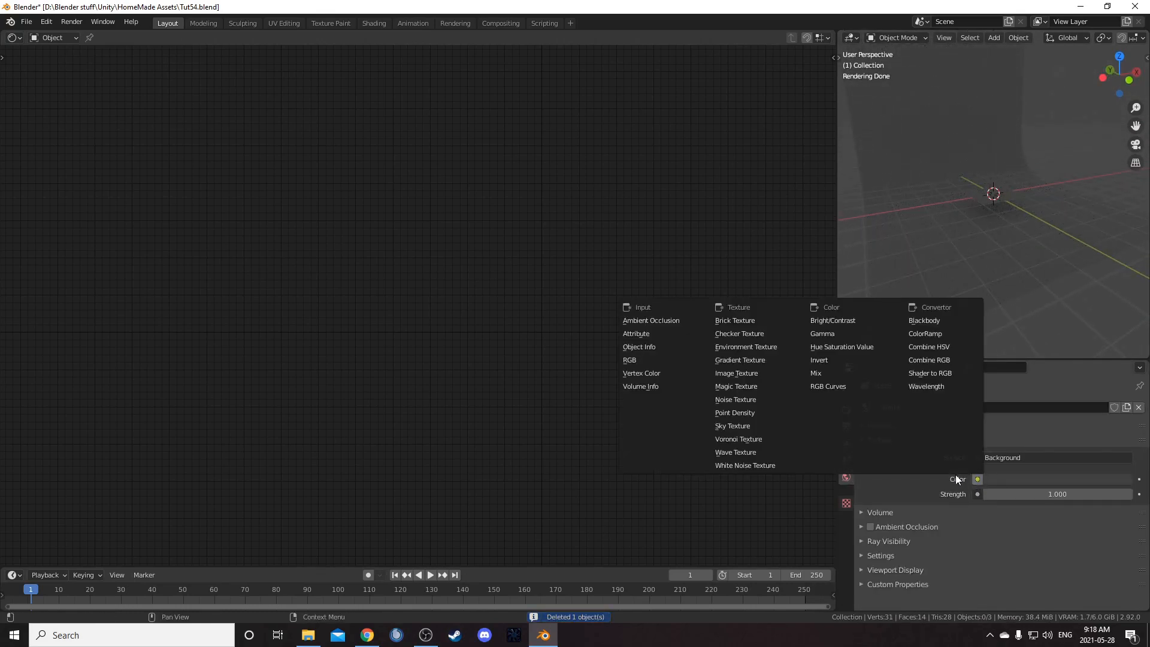
click(760, 349)
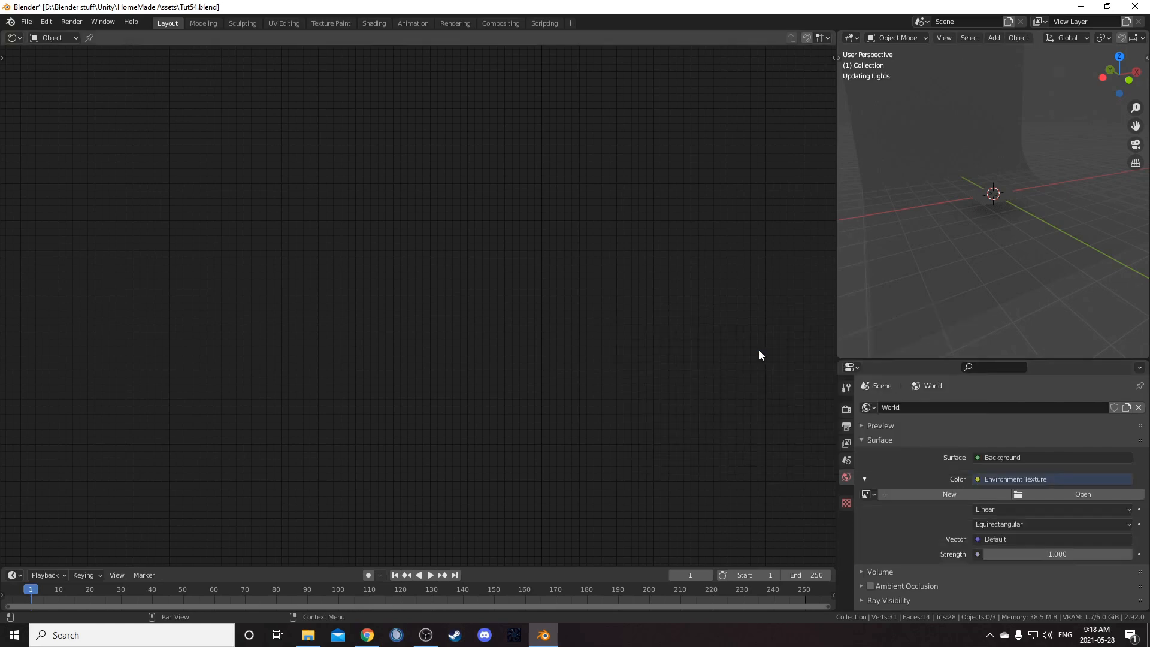
click(1105, 496)
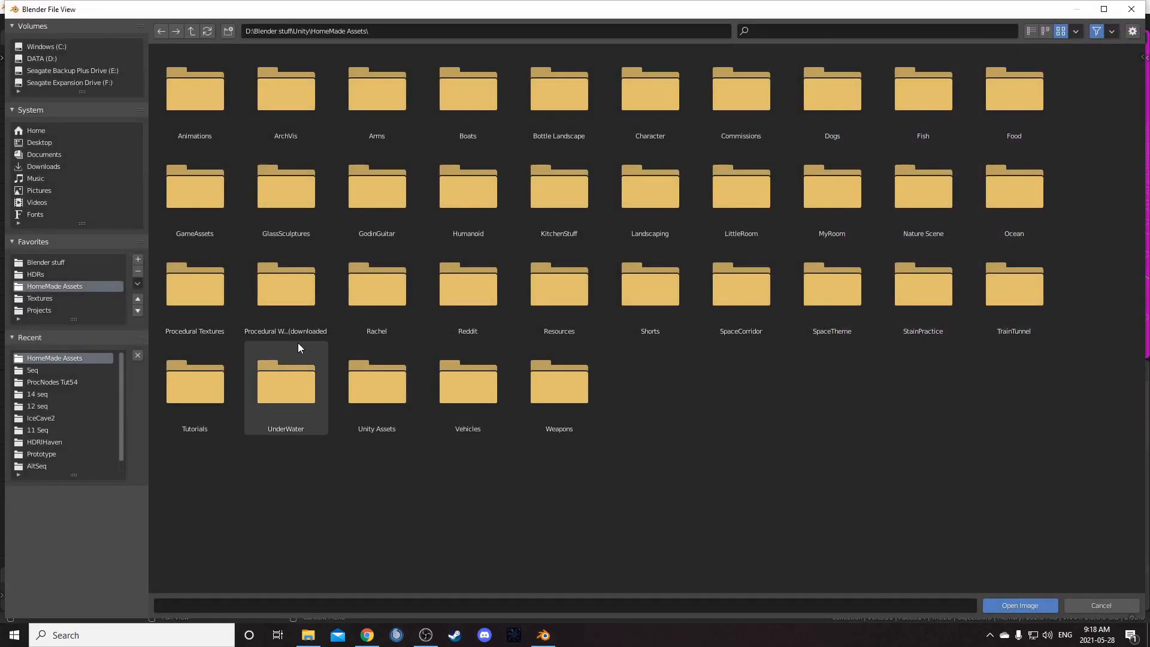
click(47, 275)
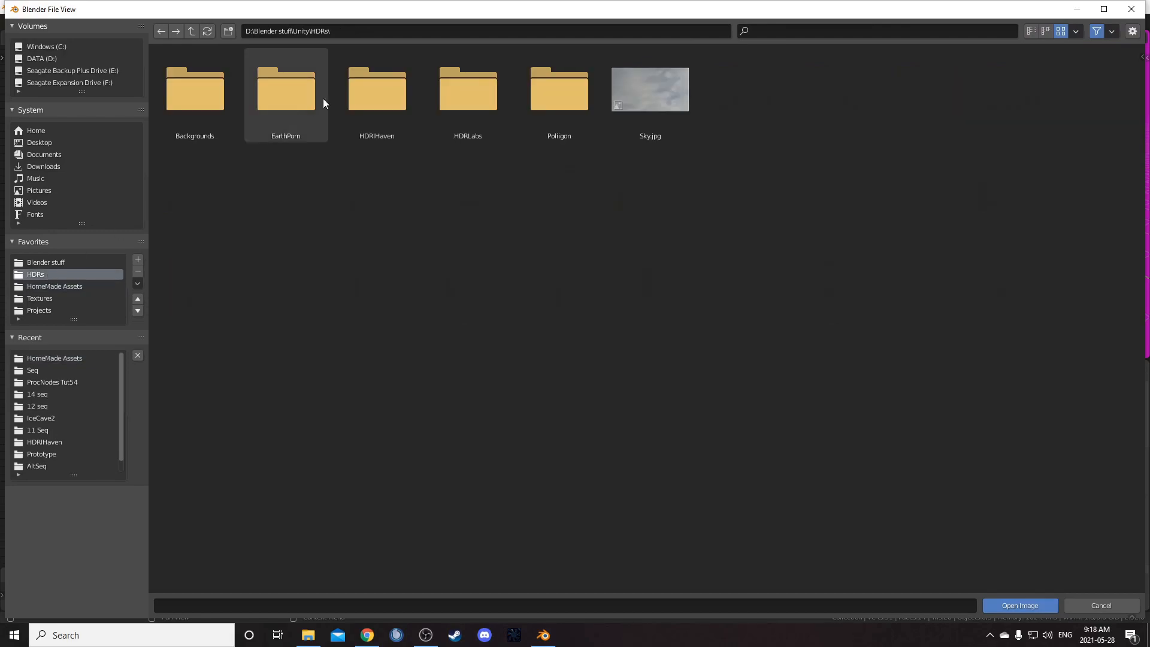
double_click(351, 98)
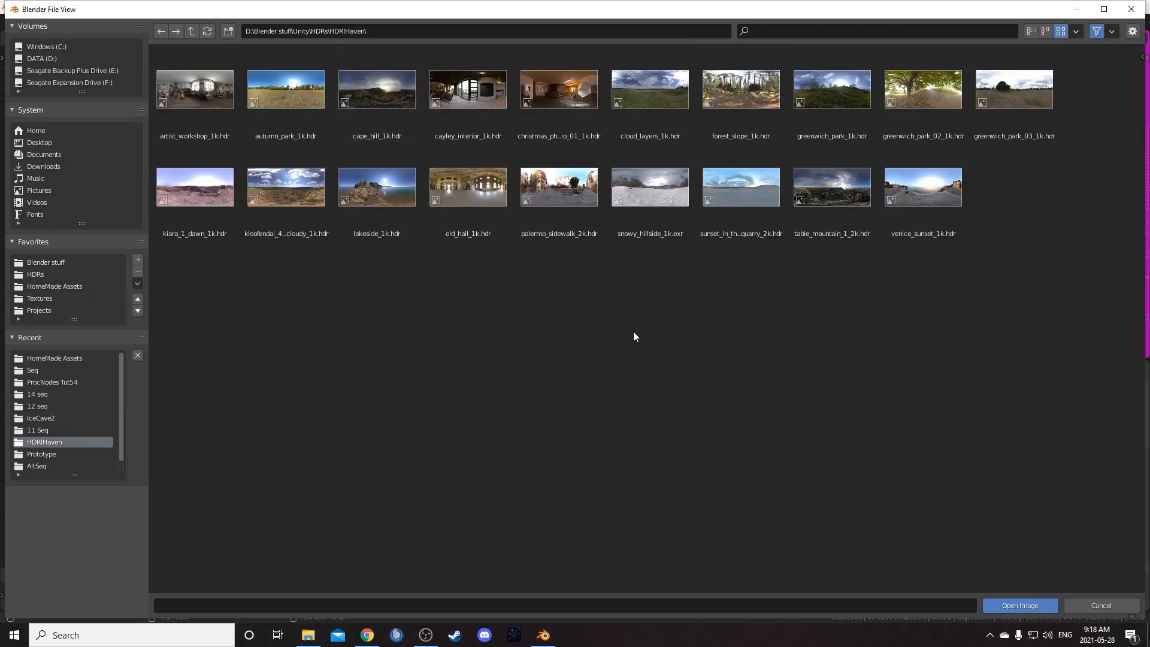
click(732, 210)
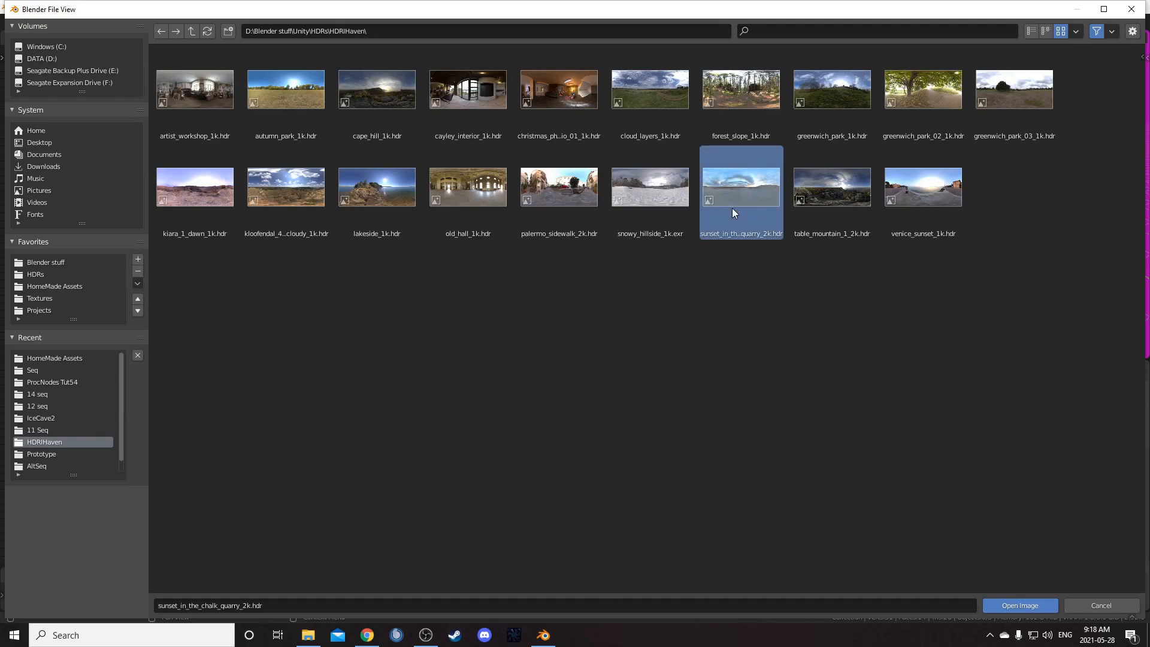
double_click(732, 205)
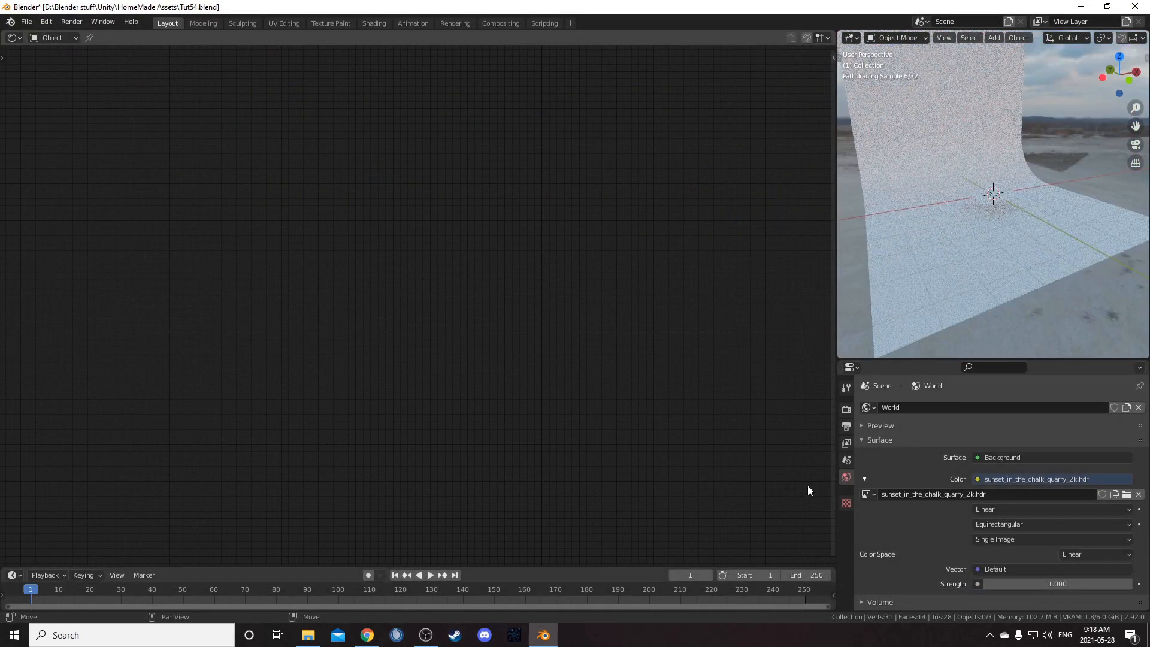
Disable the world's Camera ray visibility so the HDR background is hidden from direct view.
middle_drag(1003, 311, 958, 269)
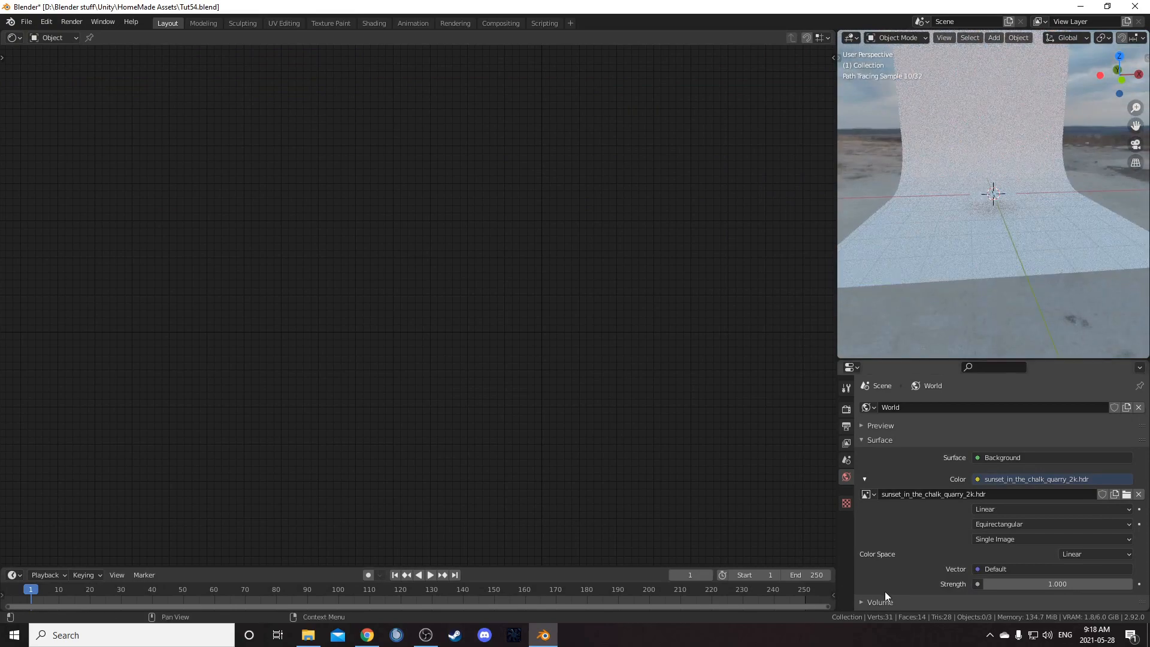
scroll(874, 517, down, 3)
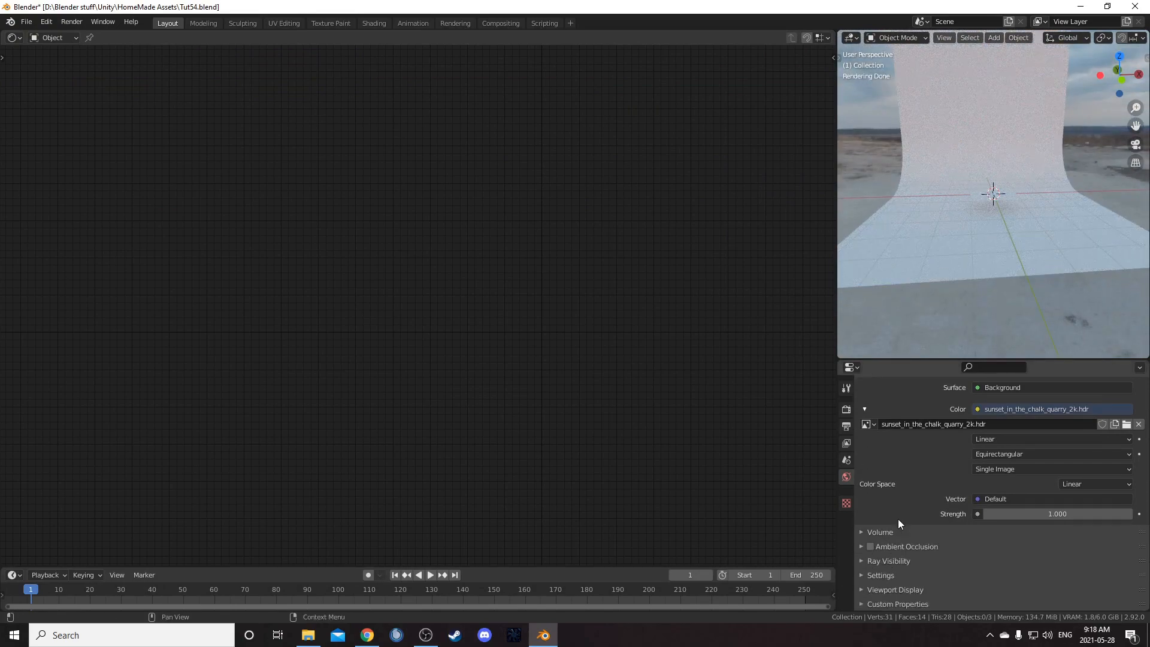
click(881, 561)
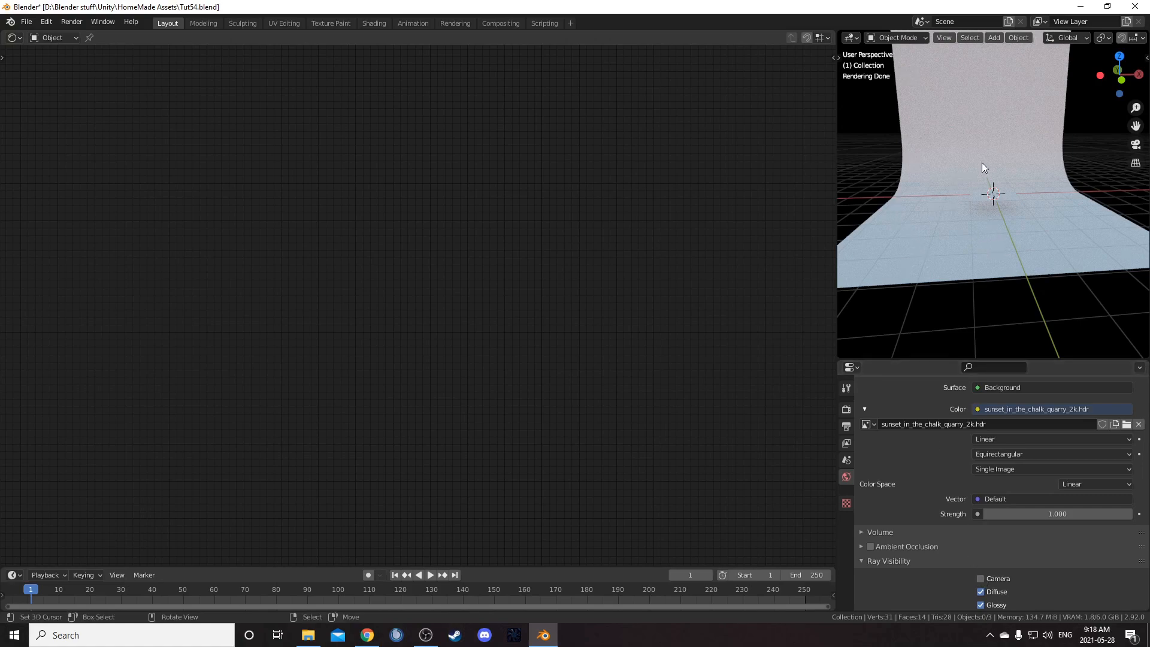
Select the small plane, add a Voronoi Texture node to its Bubbles material and preview it on the surface.
click(993, 200)
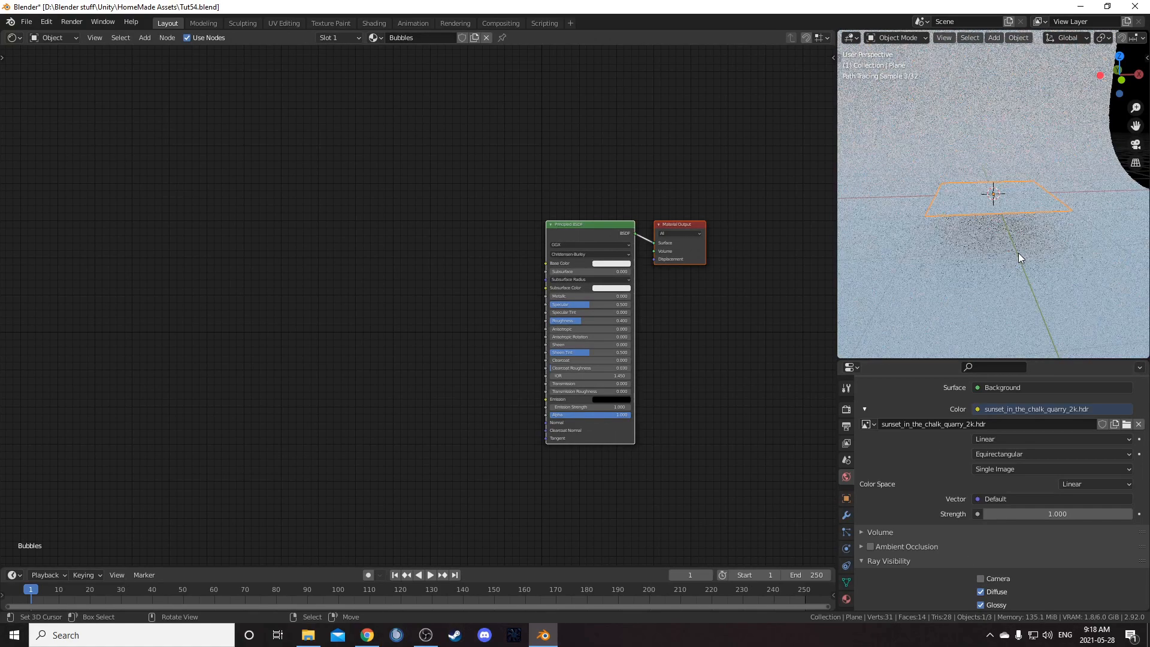
scroll(982, 275, up, 4)
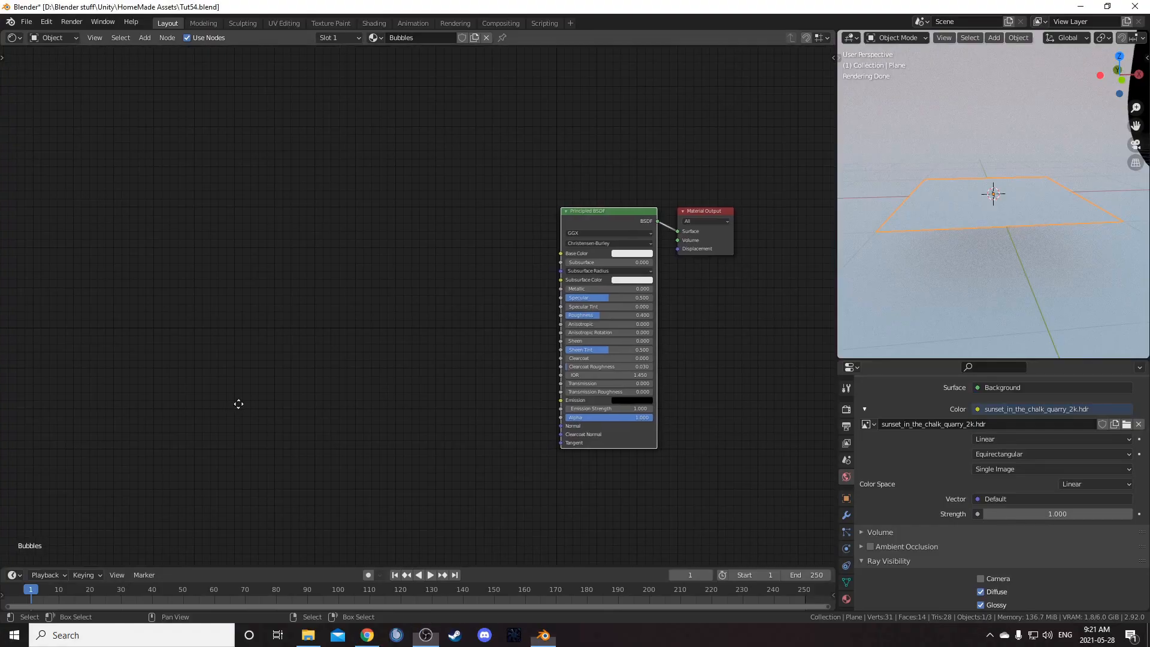
scroll(457, 368, down, 1)
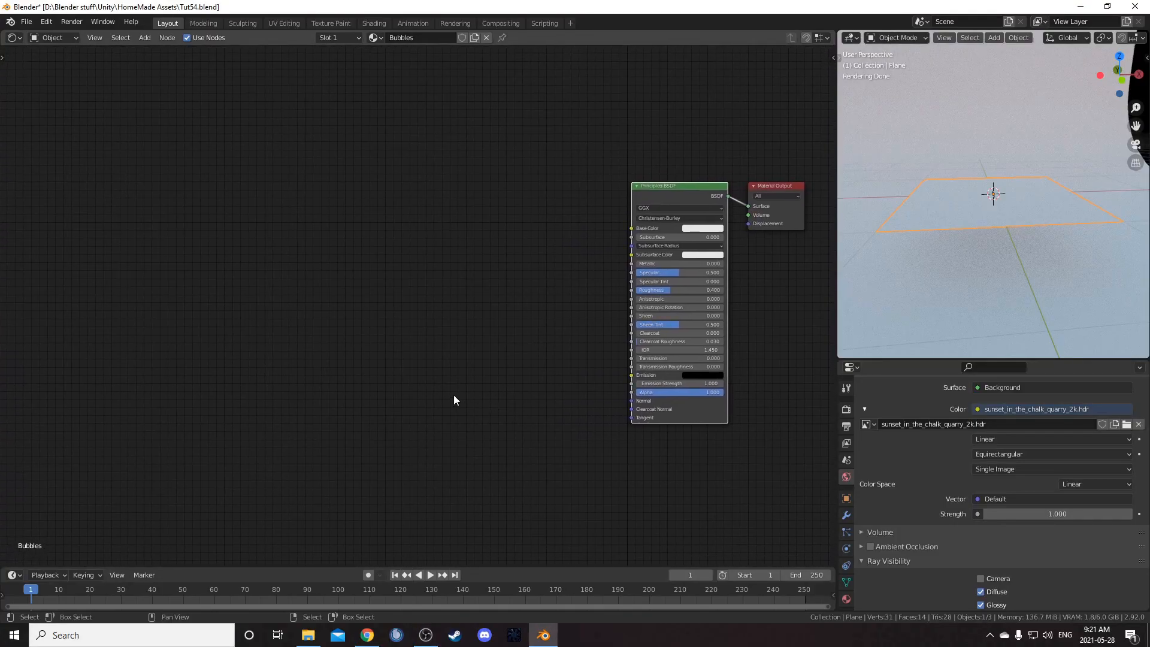
key(shift+a)
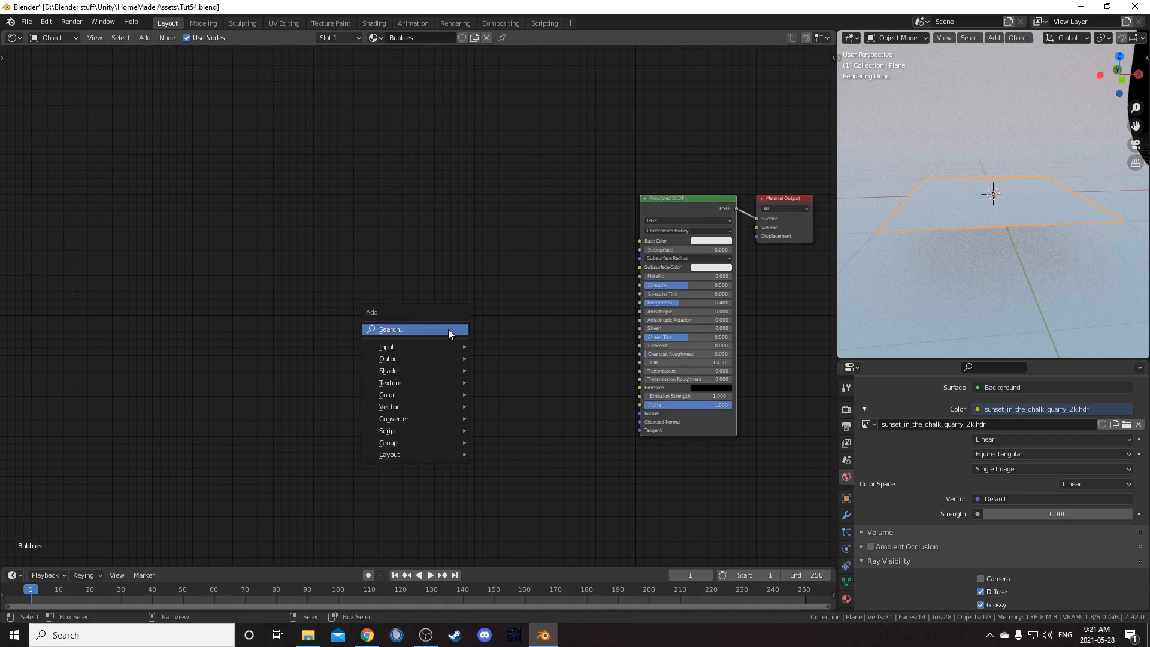
click(448, 329)
text(vor)
key(Return)
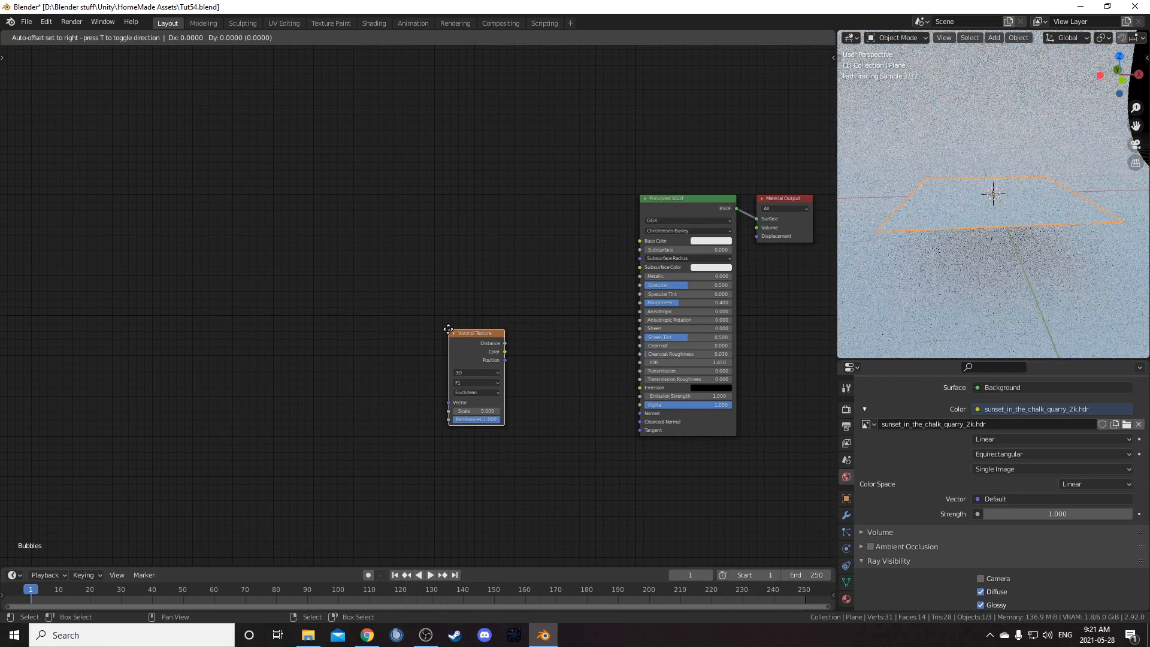
click(396, 224)
ctrl+shift+click(422, 236)
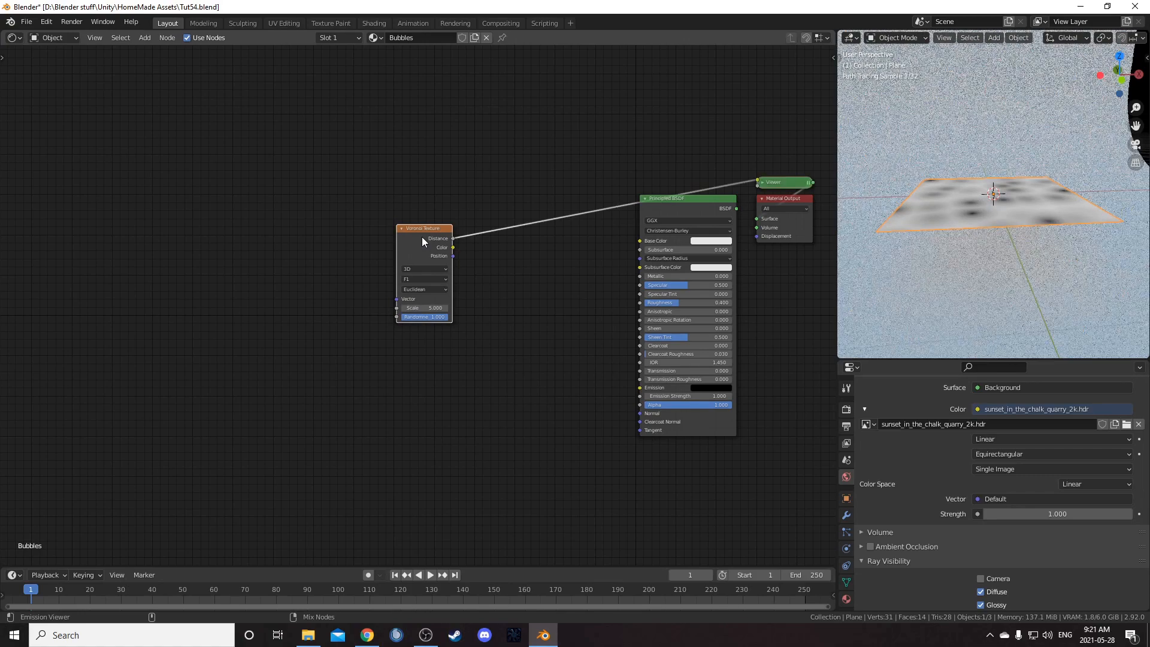
Move the Viewer node above the Principled BSDF and cycle the preview through the Voronoi Texture's outputs, ending on Distance.
scroll(522, 338, up, 1)
middle_drag(522, 337, 417, 427)
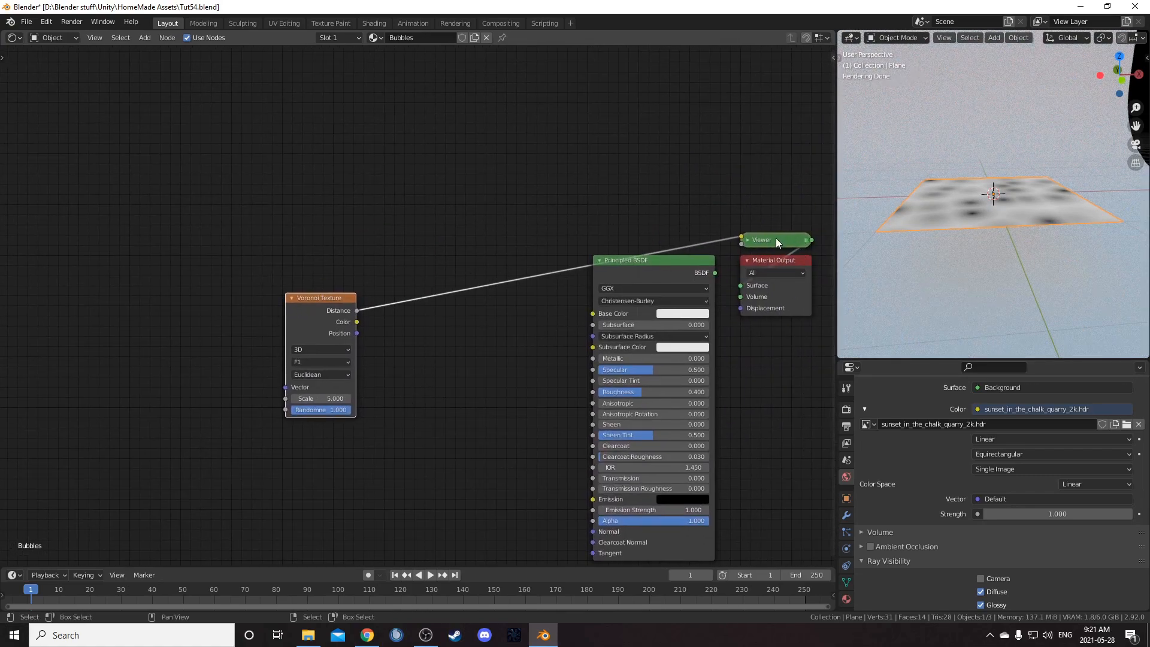
drag(776, 239, 722, 203)
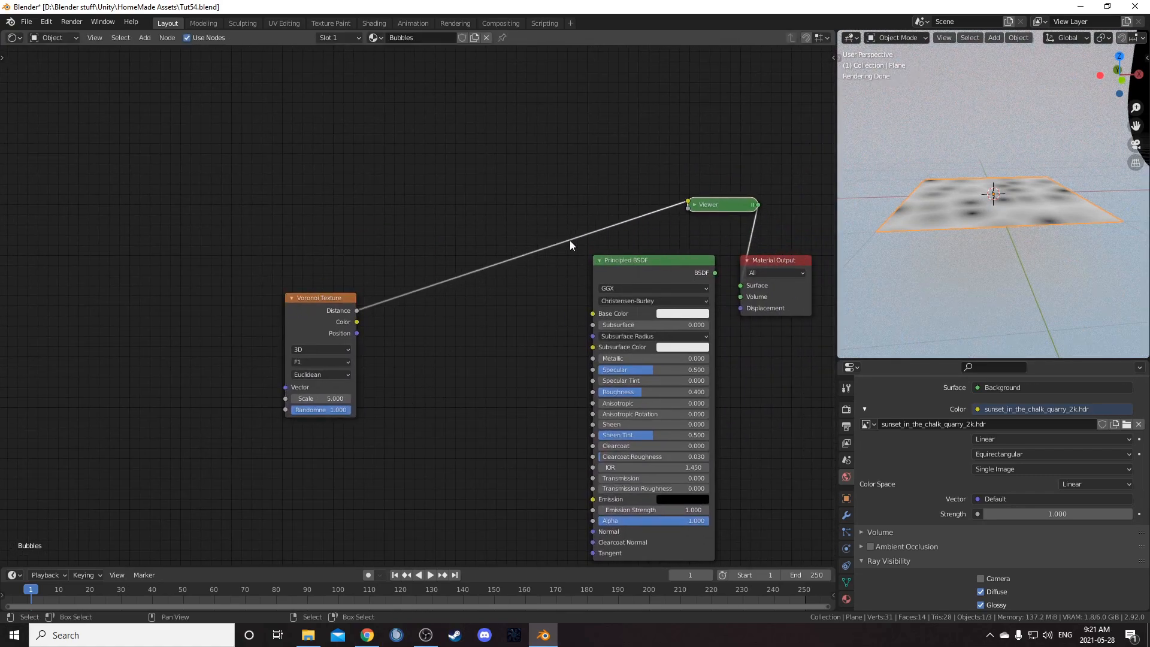
ctrl+shift+click(322, 309)
ctrl+shift+click(319, 307)
ctrl+shift+click(318, 306)
Add Texture Coordinate and Mapping nodes to the Voronoi Texture, using Object coordinates, and spread the nodes apart.
middle_drag(447, 410, 548, 420)
mouse_move(405, 315)
mouse_down()
mouse_move(383, 306)
mouse_move(415, 312)
mouse_up()
key(ctrl+t)
middle_drag(295, 402, 452, 374)
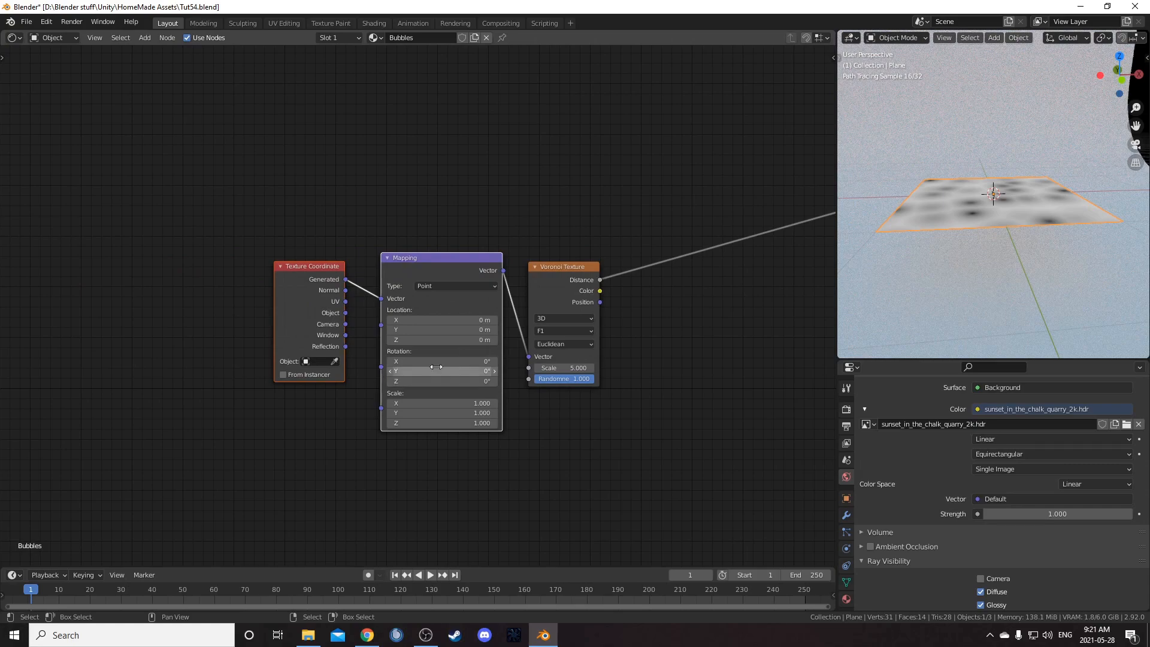
drag(346, 312, 381, 299)
drag(304, 291, 236, 284)
drag(427, 263, 381, 331)
Insert a Displacement node into the link between the Voronoi Texture and the Viewer.
middle_drag(514, 335, 420, 346)
drag(484, 279, 494, 293)
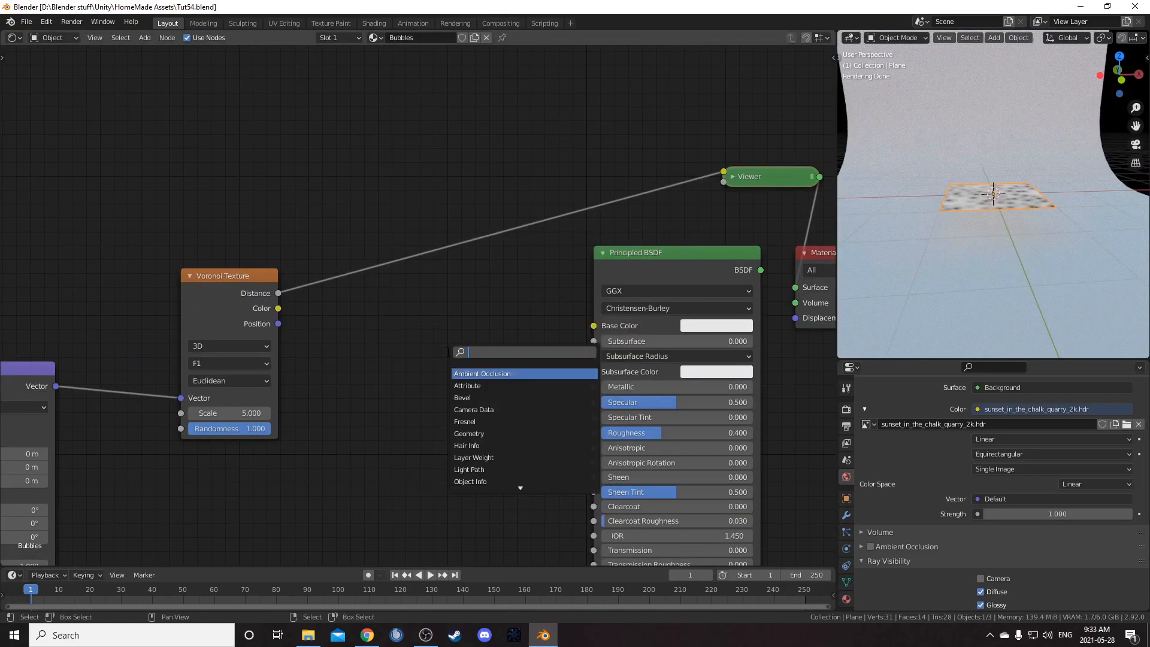
text(disp)
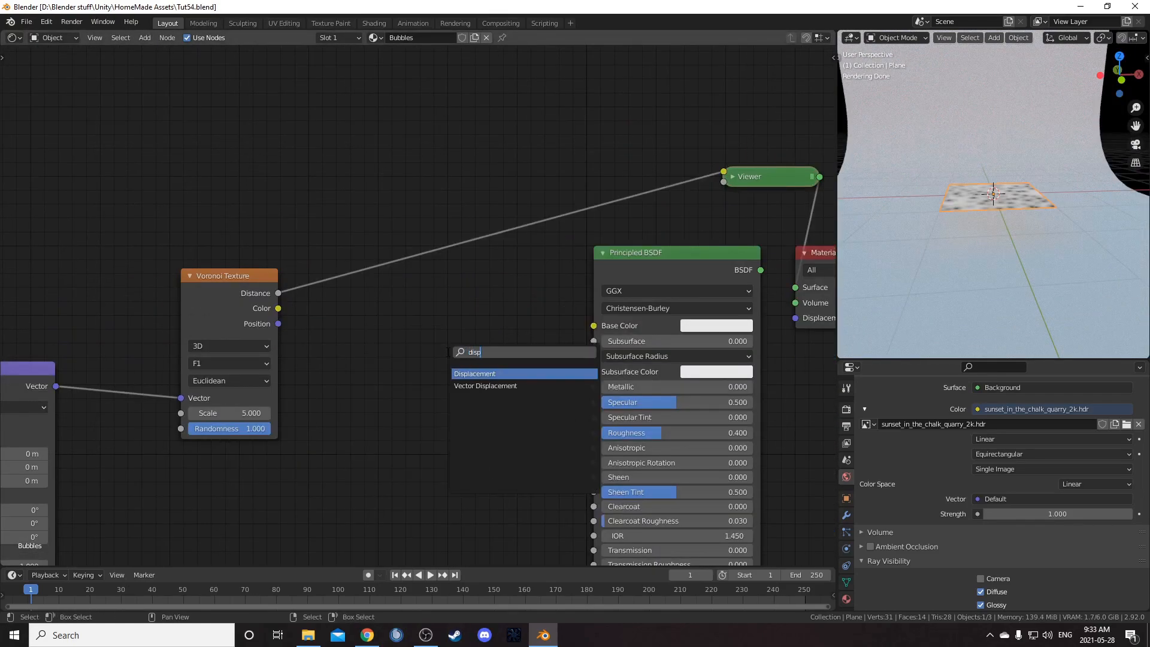
key(Return)
click(419, 239)
Rearrange the nodes around the Displacement node and feed the Voronoi Distance into its Height input.
scroll(551, 325, down, 2)
drag(527, 371, 414, 405)
scroll(404, 324, up, 2)
drag(404, 321, 484, 371)
middle_drag(484, 371, 480, 318)
drag(363, 384, 365, 335)
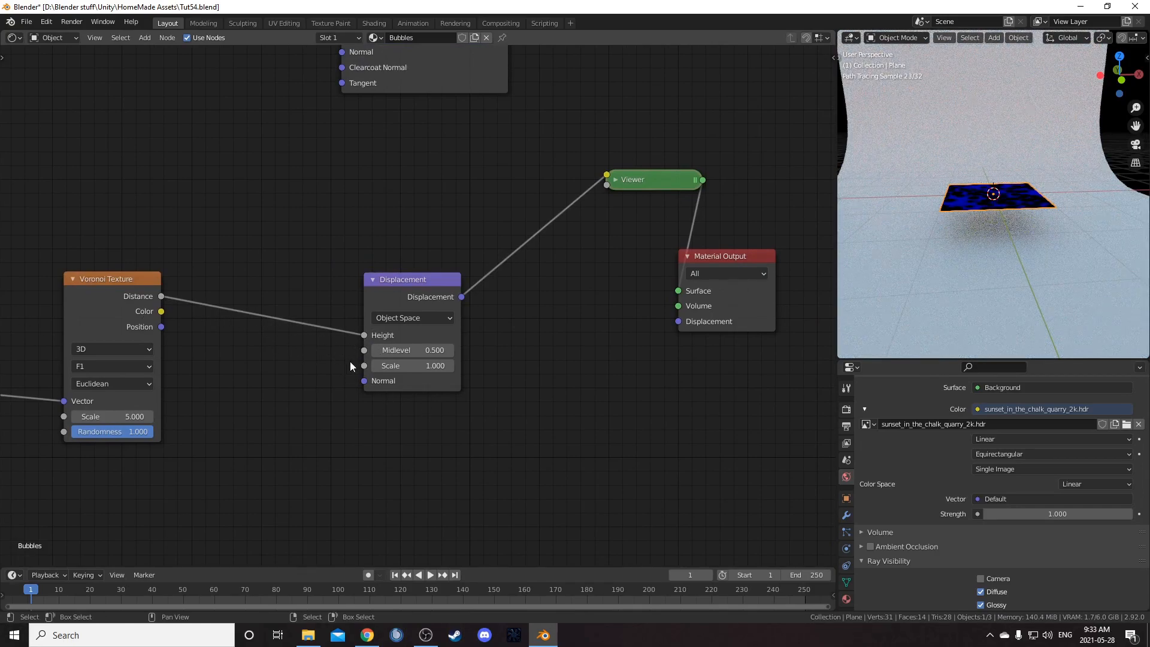
Connect the Displacement node's output to the Displacement input of the Material Output.
middle_drag(483, 376, 455, 363)
drag(434, 284, 646, 308)
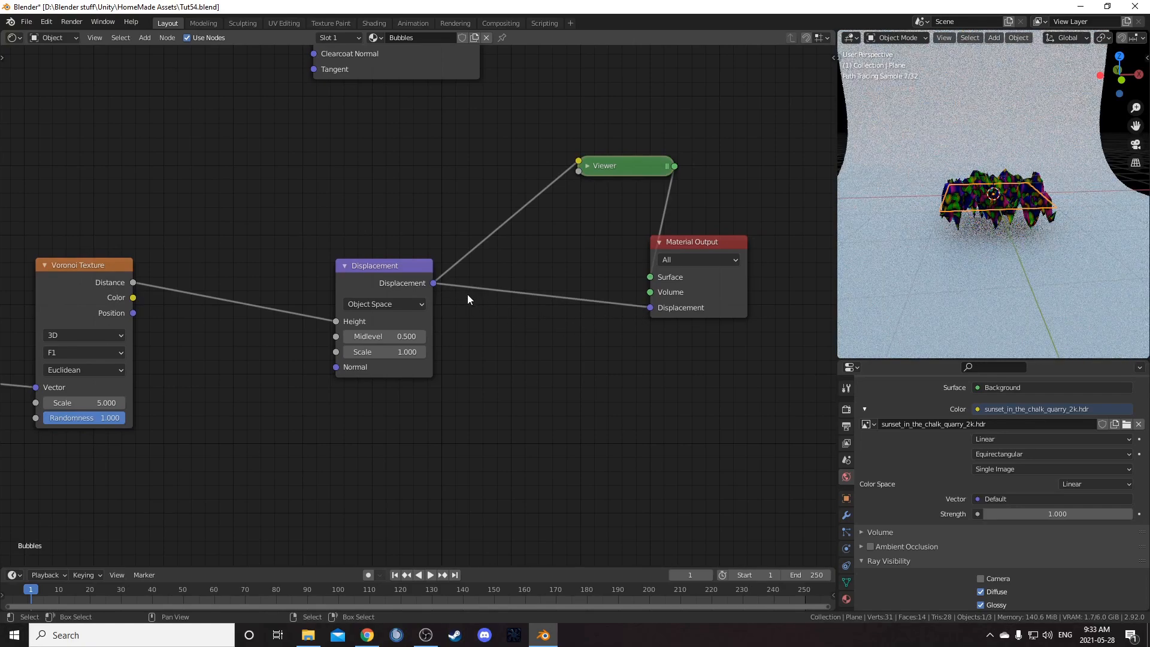
drag(689, 242, 692, 242)
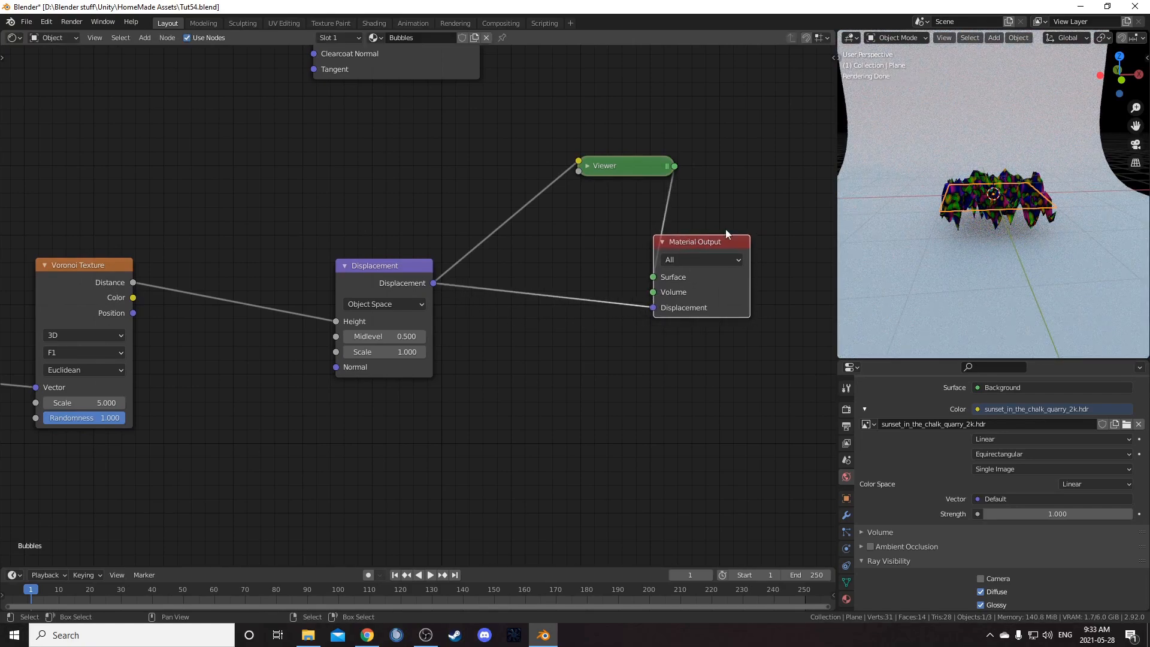
middle_drag(1077, 216, 1023, 265)
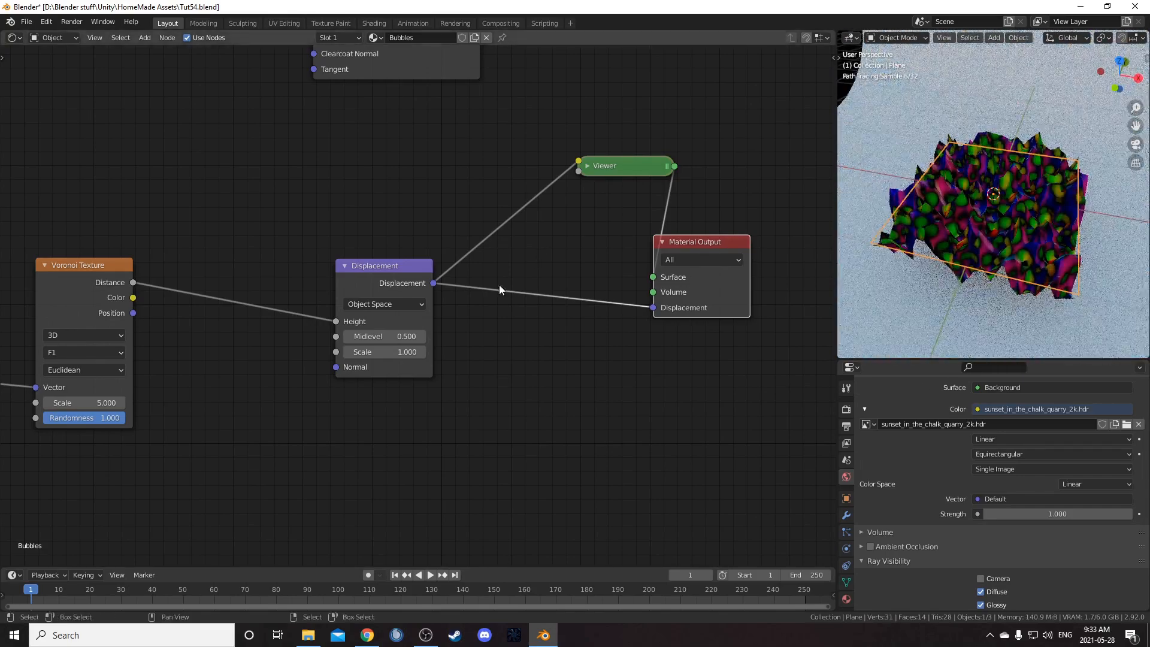
Set the Displacement node's Midlevel to 0 and Scale to 0.2, and inspect the displaced plane up close.
middle_drag(498, 285, 663, 221)
scroll(641, 246, up, 2)
click(617, 265)
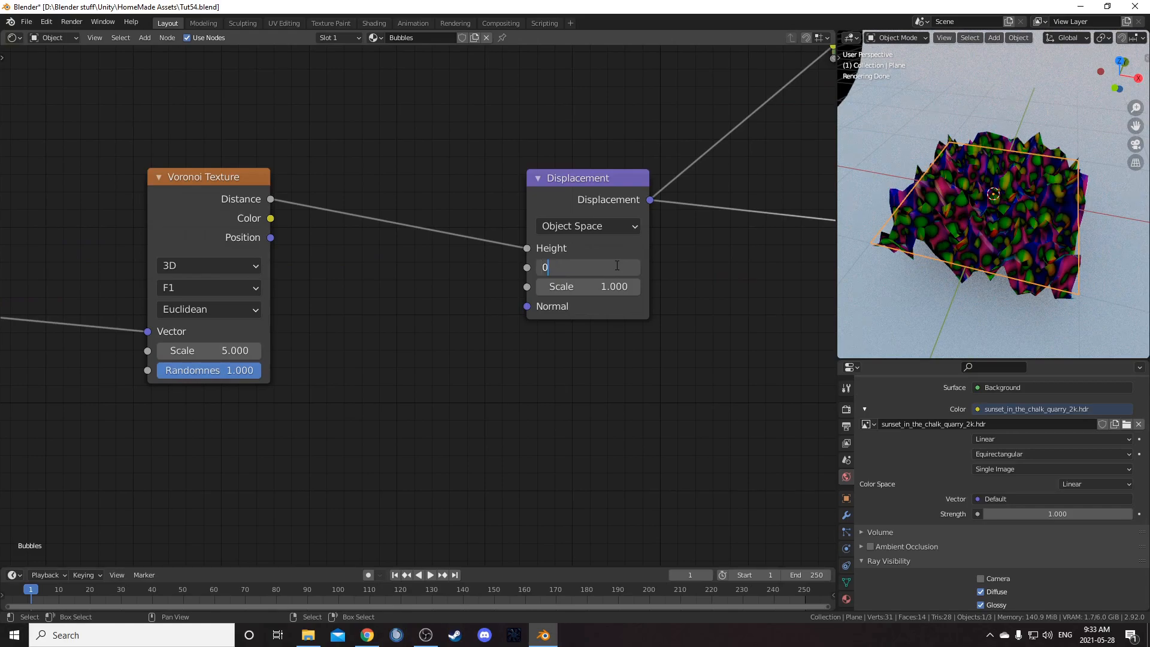
key(Tab)
text(.2)
key(Return)
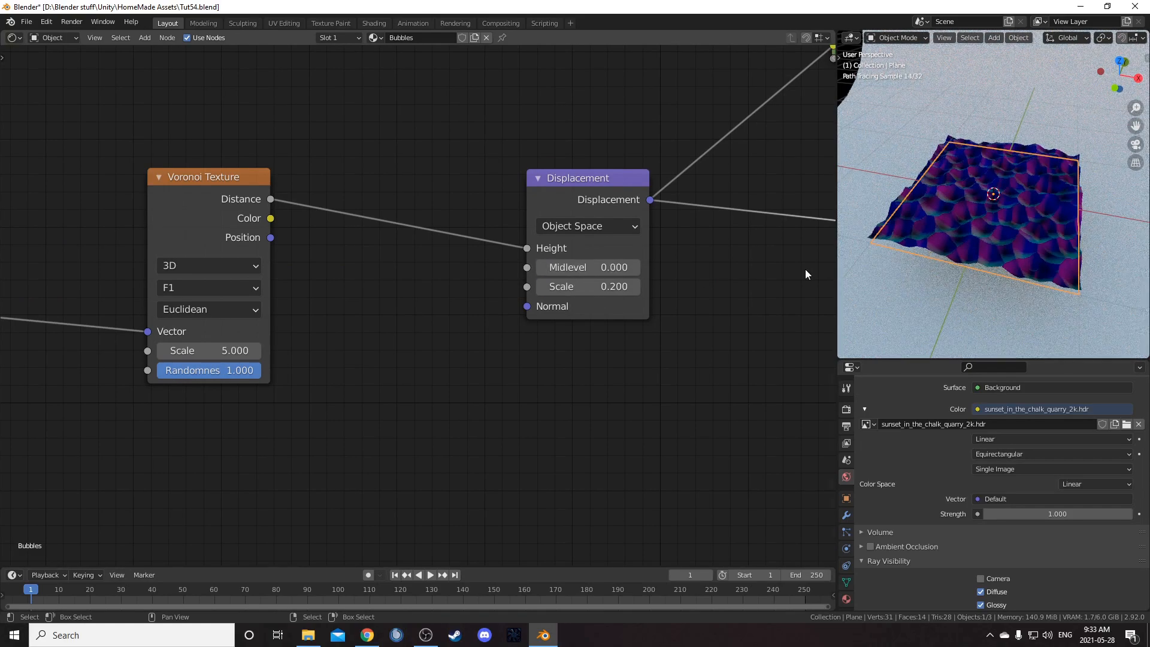
scroll(1004, 225, up, 3)
mouse_move(1005, 225)
middle_down()
mouse_move(993, 255)
mouse_move(1017, 267)
mouse_move(1005, 249)
mouse_move(1003, 267)
middle_up()
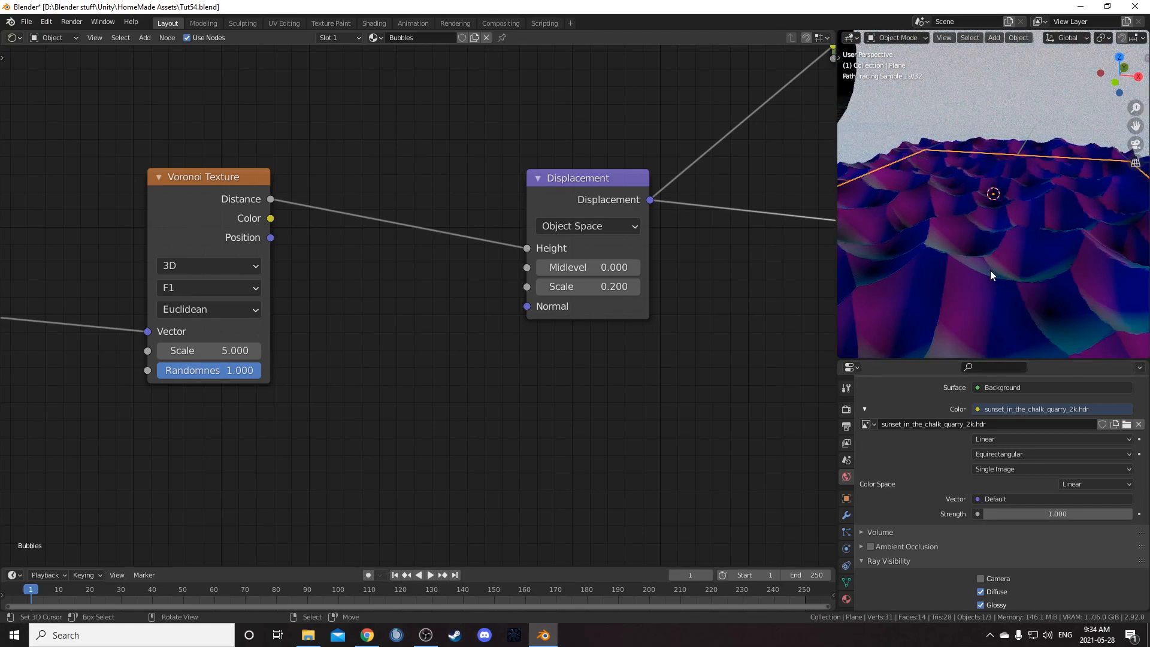
Insert a ColorRamp node between the Voronoi Texture's Distance output and the Displacement node's Height input.
scroll(472, 357, down, 4)
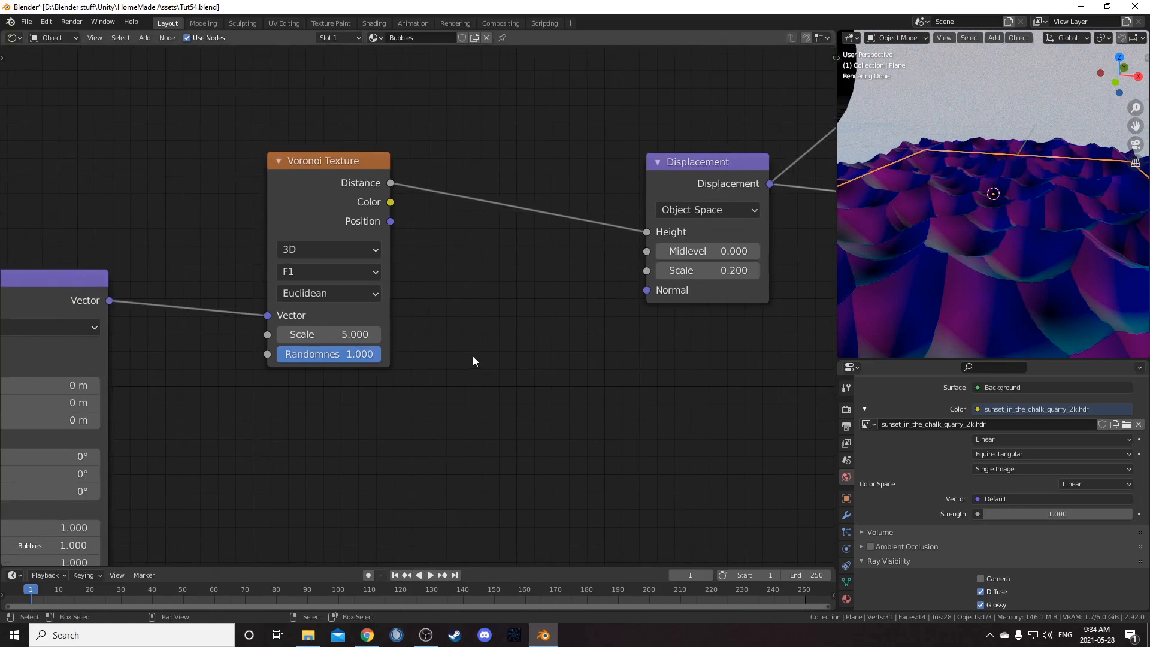
drag(510, 248, 602, 226)
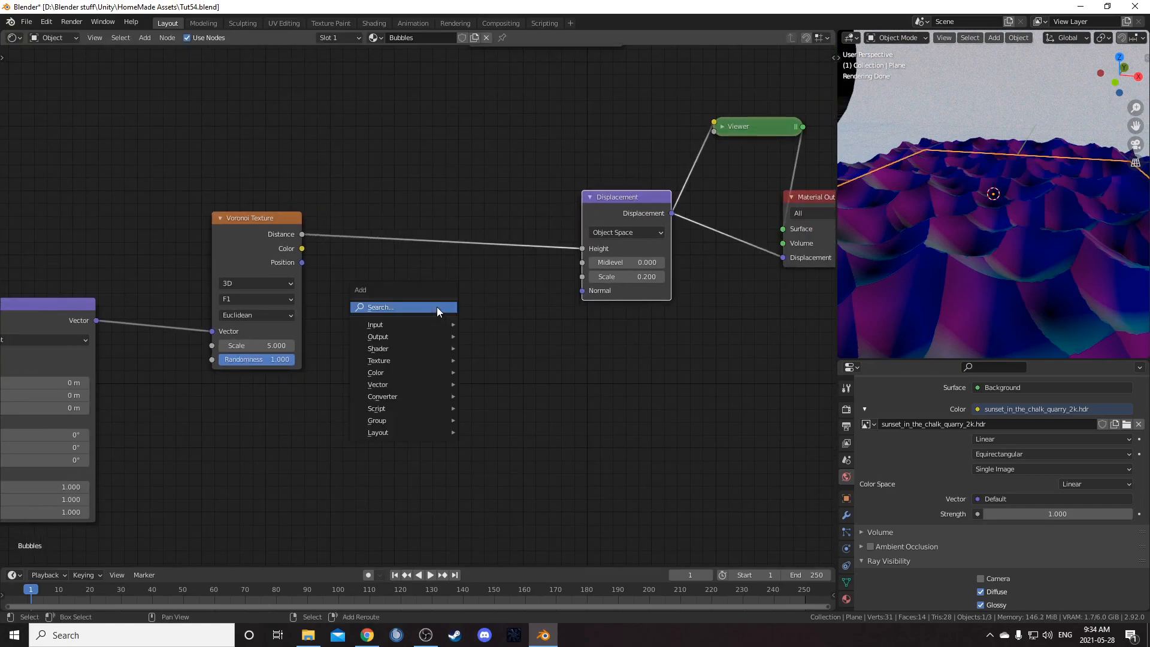
key(shift+a)
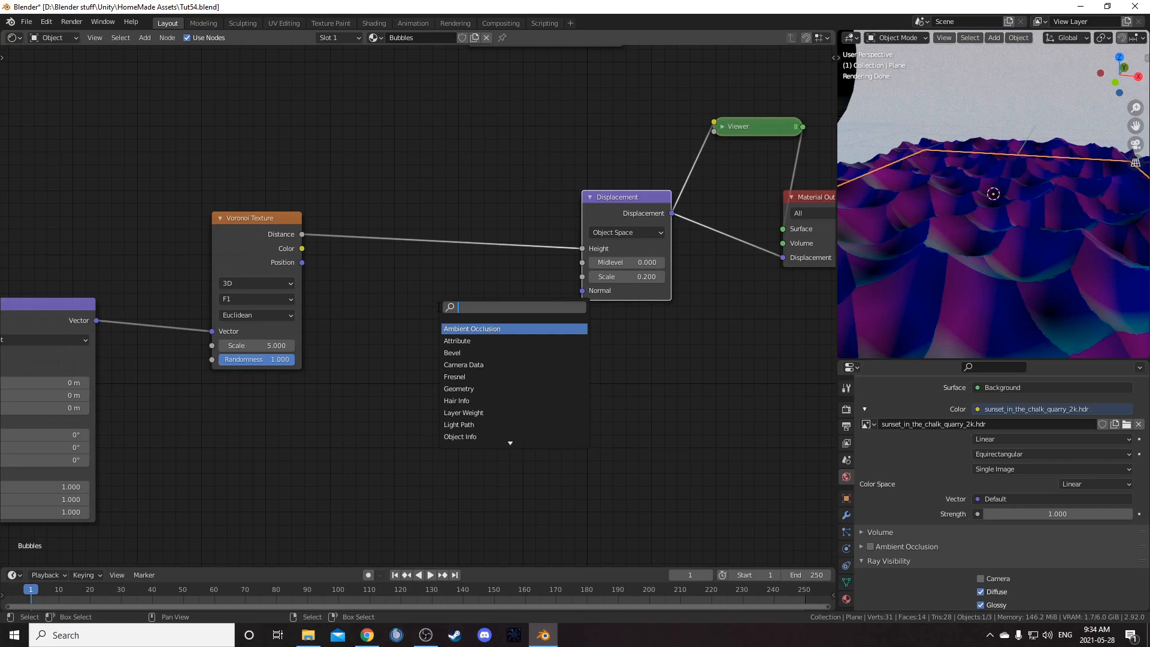
text(colorr)
key(Return)
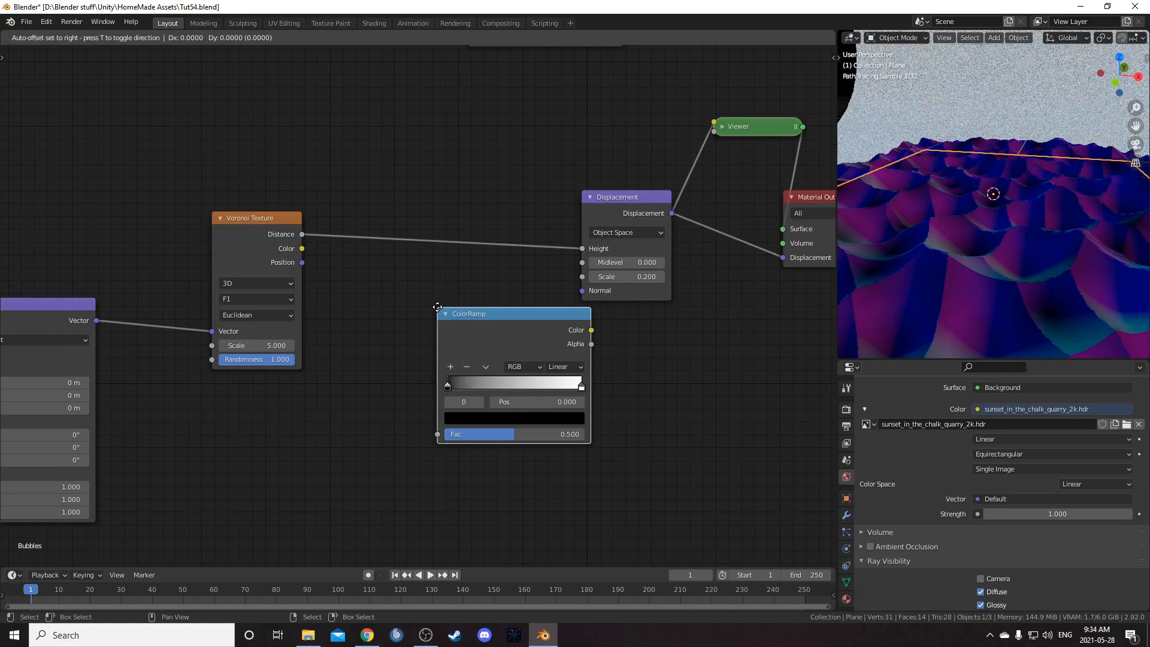
click(354, 192)
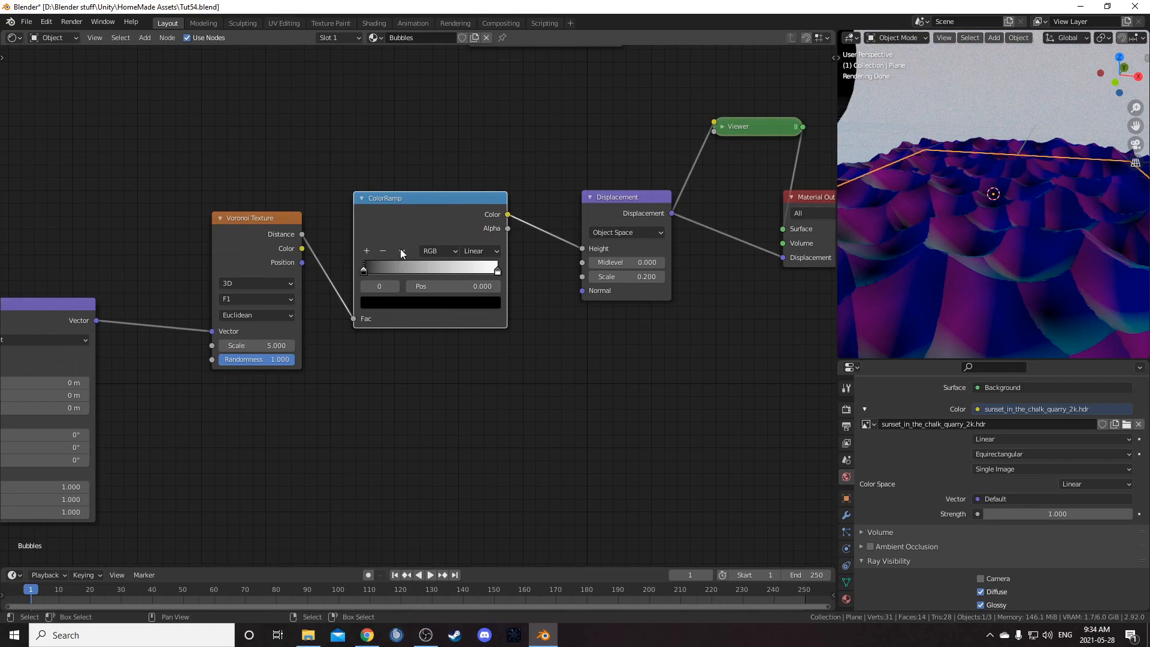
Flip the ColorRamp so it runs from white to black, and save the file.
click(402, 251)
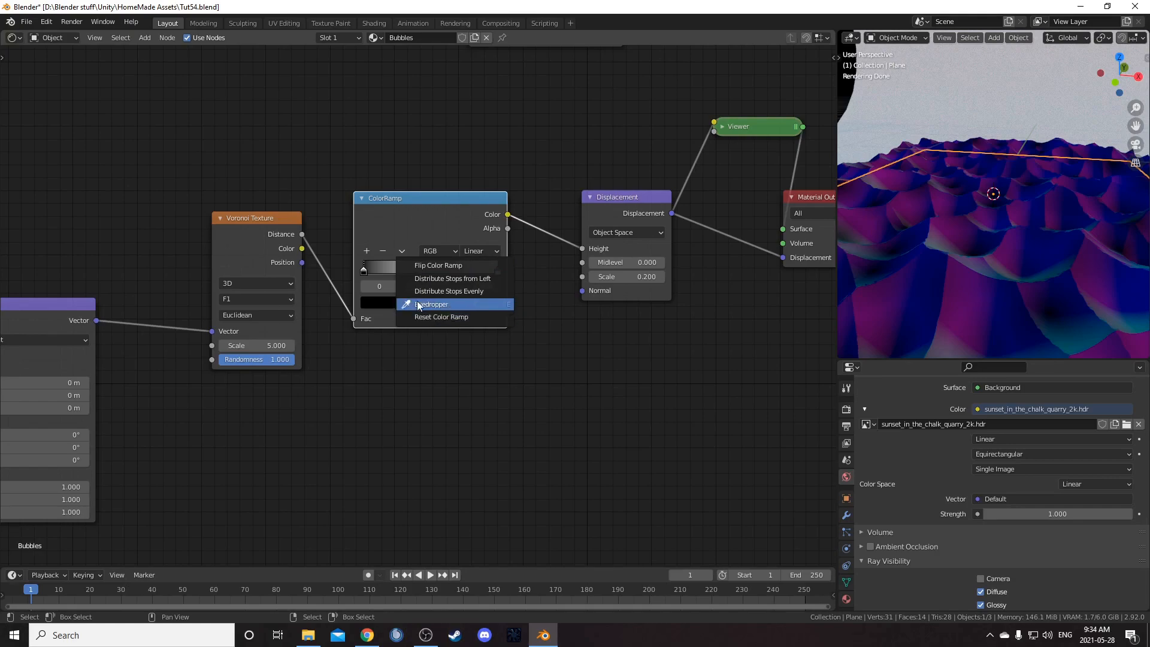
click(448, 267)
middle_drag(1006, 274, 947, 279)
key(ctrl+s)
Refresh the plane's adaptive subdivision by entering and leaving Edit Mode at close range, save the file, and inspect the bumps.
scroll(1041, 267, down, 5)
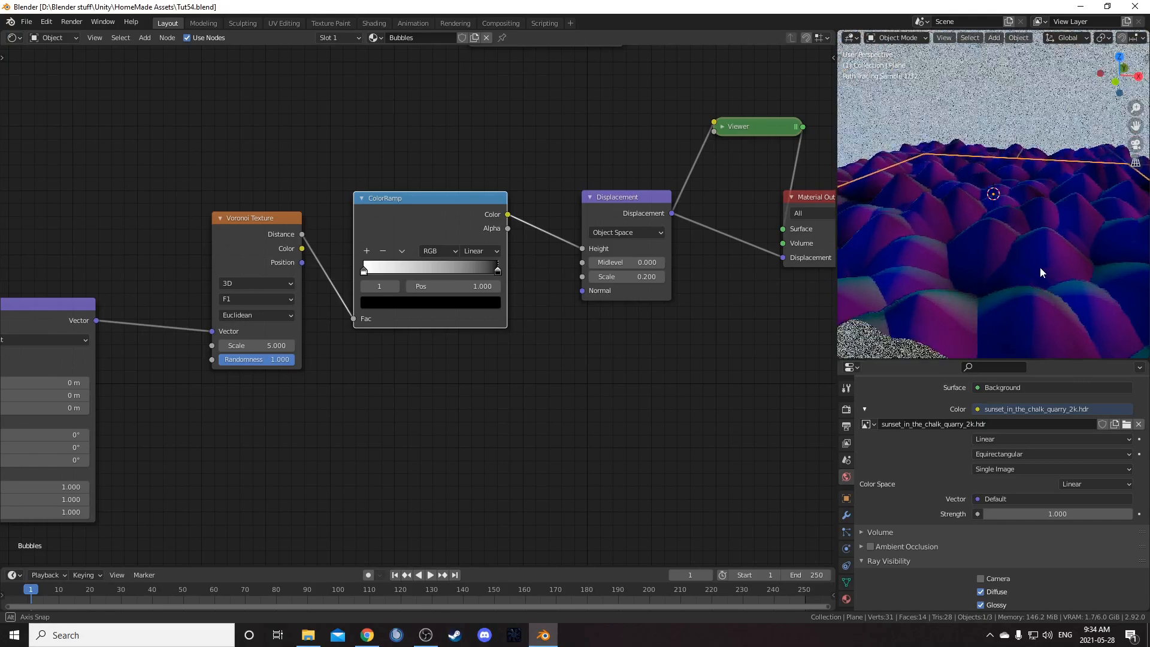
scroll(1015, 249, up, 5)
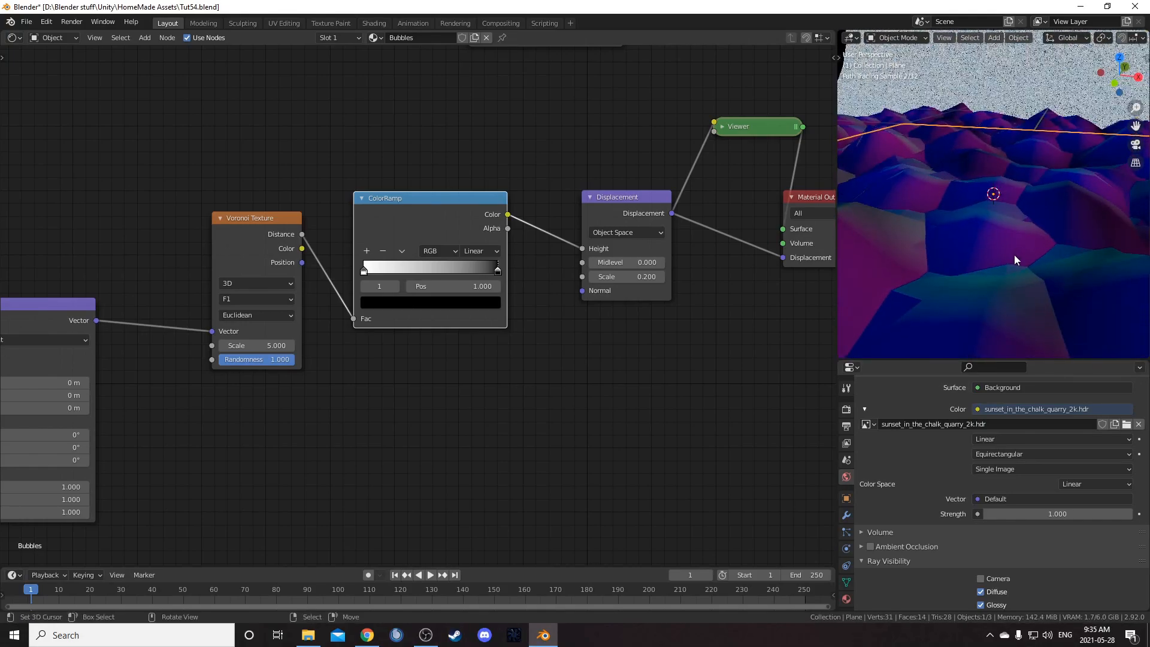
scroll(1015, 255, down, 2)
mouse_move(955, 285)
middle_down()
mouse_move(951, 263)
mouse_move(965, 274)
middle_up()
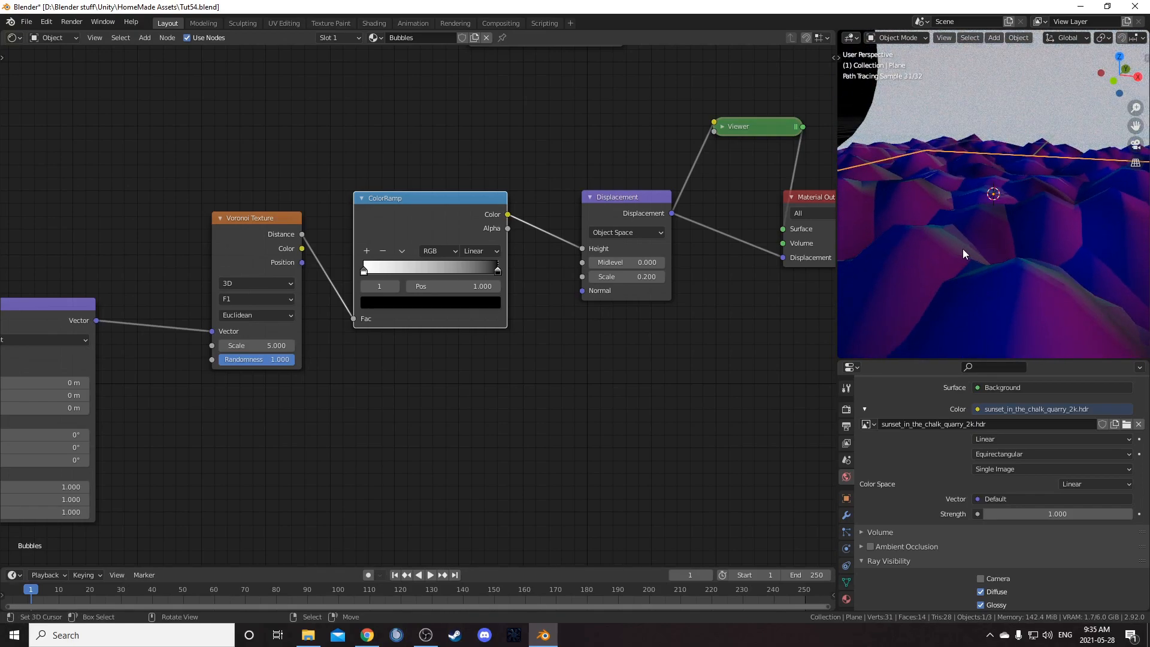
key(Tab)
key(Tab)
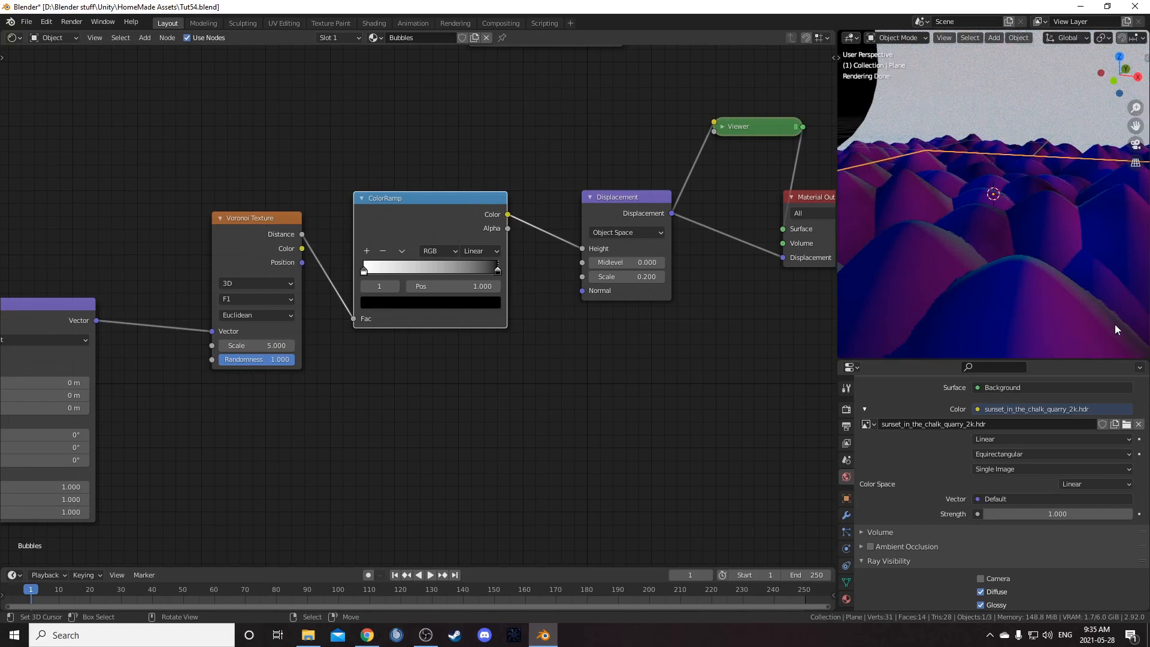
key(ctrl+s)
scroll(1025, 185, down, 2)
middle_drag(1026, 185, 1020, 188)
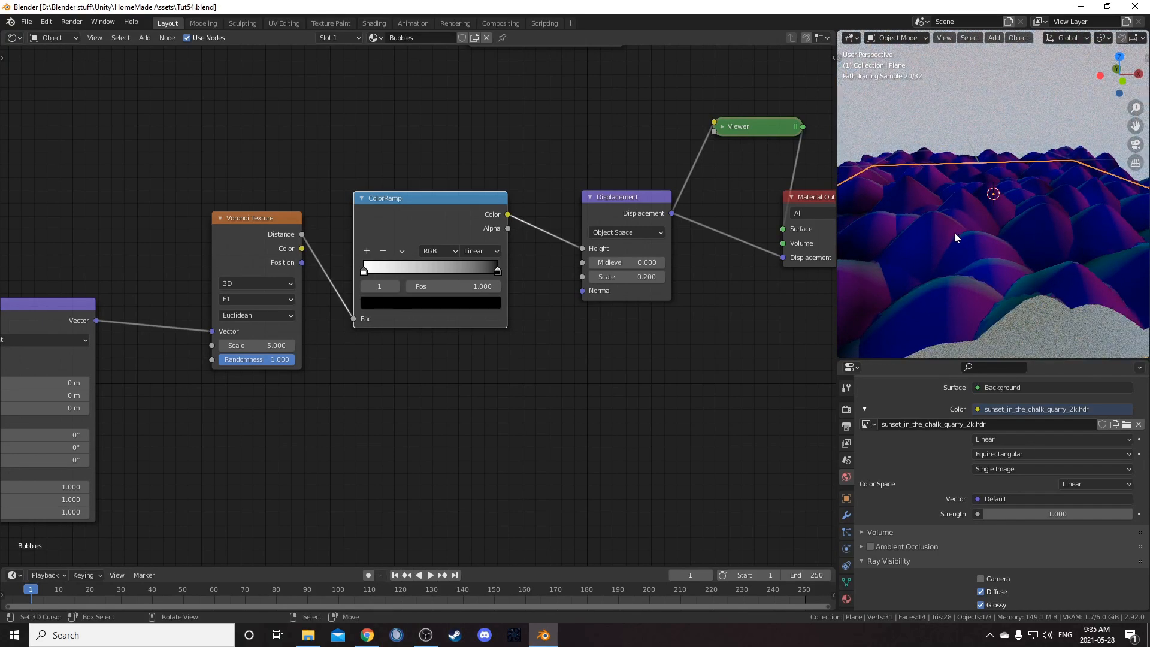
middle_drag(954, 237, 940, 232)
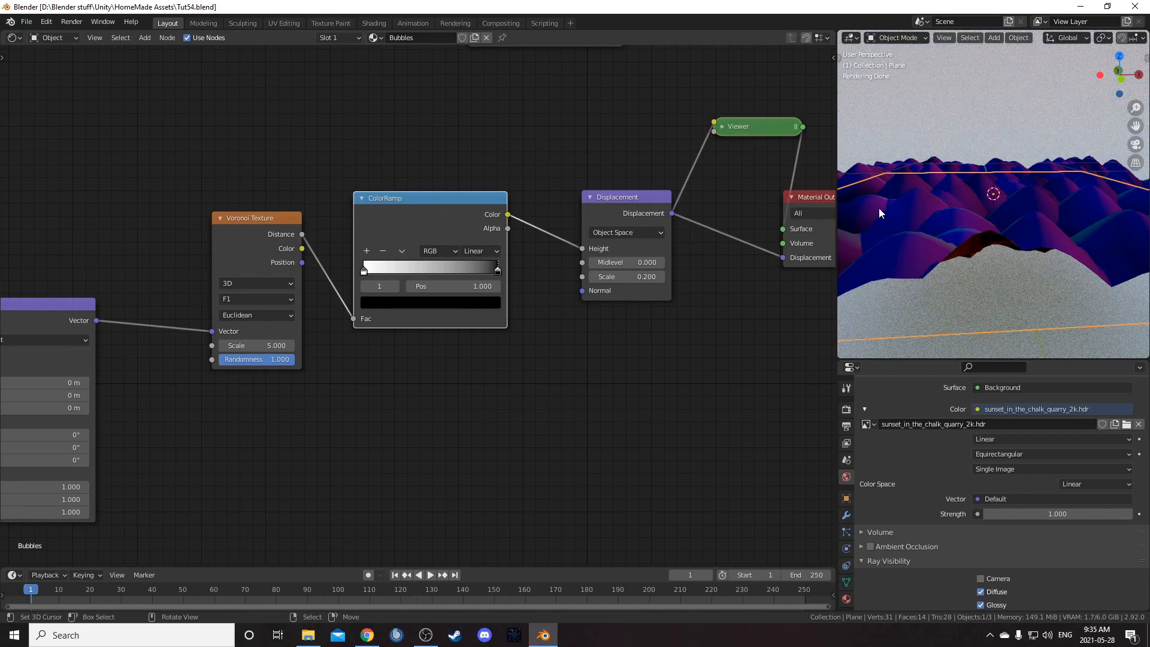
Insert an RGB Curves node between the Voronoi Texture and the ColorRamp.
middle_drag(320, 357, 352, 336)
scroll(531, 339, down, 1)
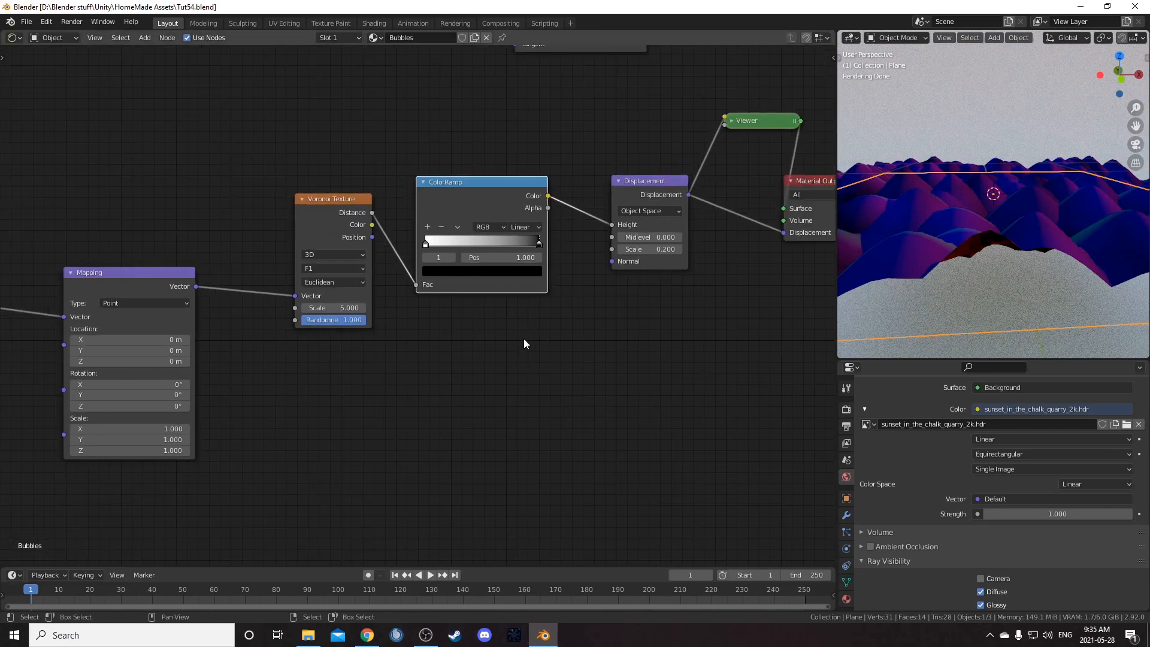
middle_drag(531, 339, 612, 328)
key(shift+a)
click(588, 343)
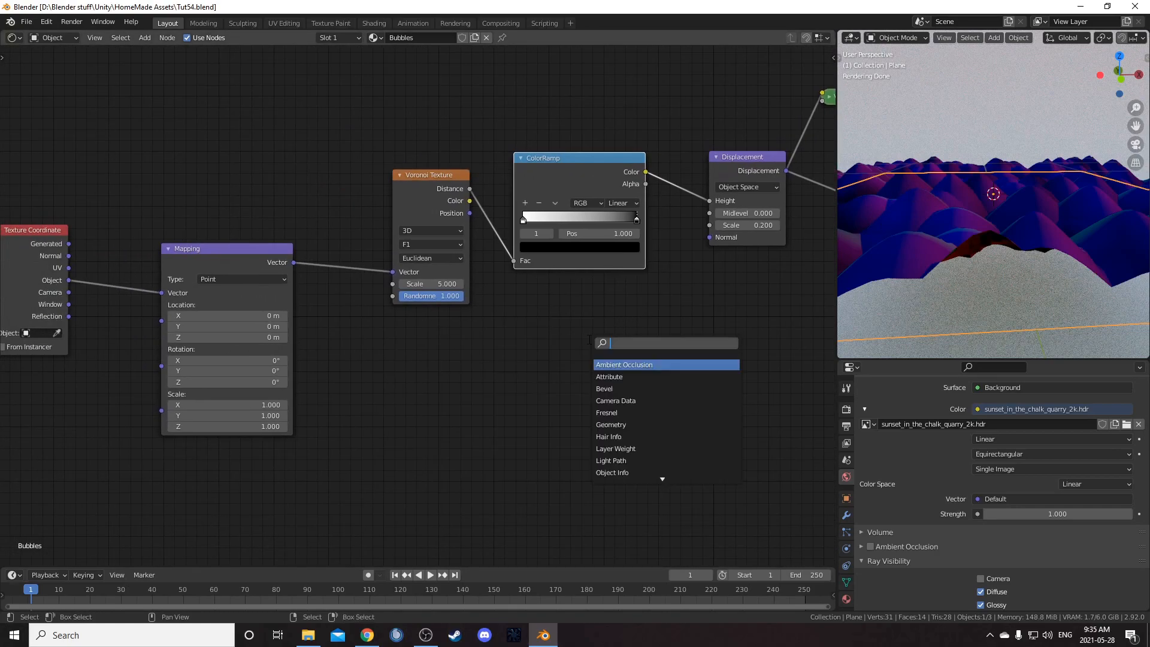
text(rgb)
key(Down)
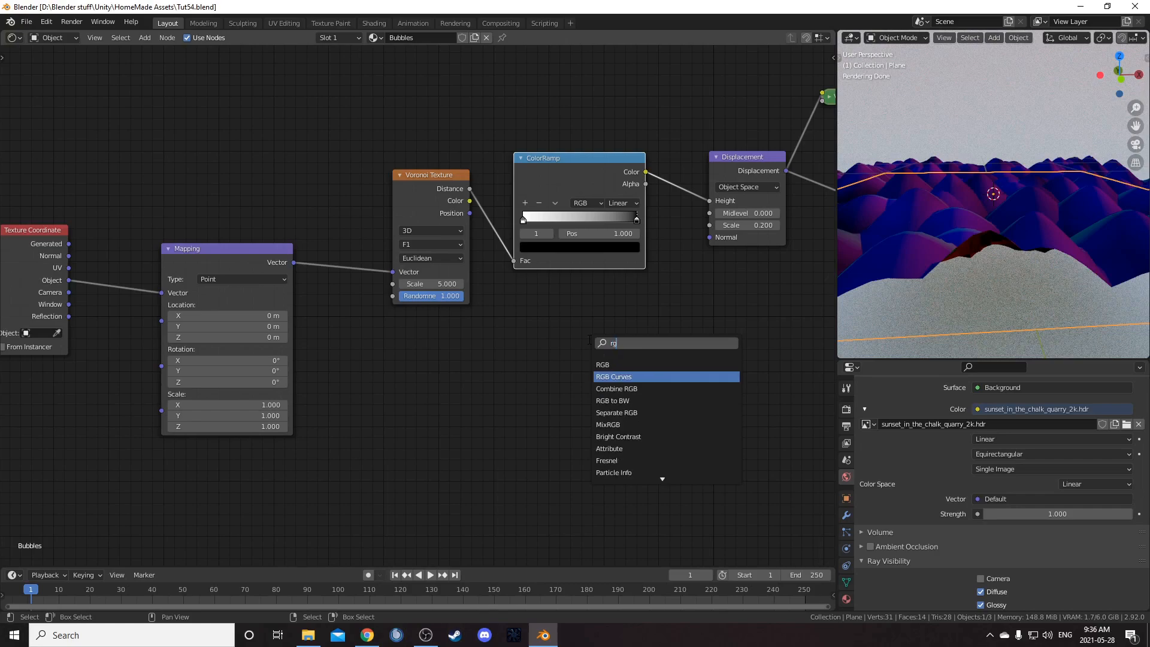
key(Return)
click(513, 178)
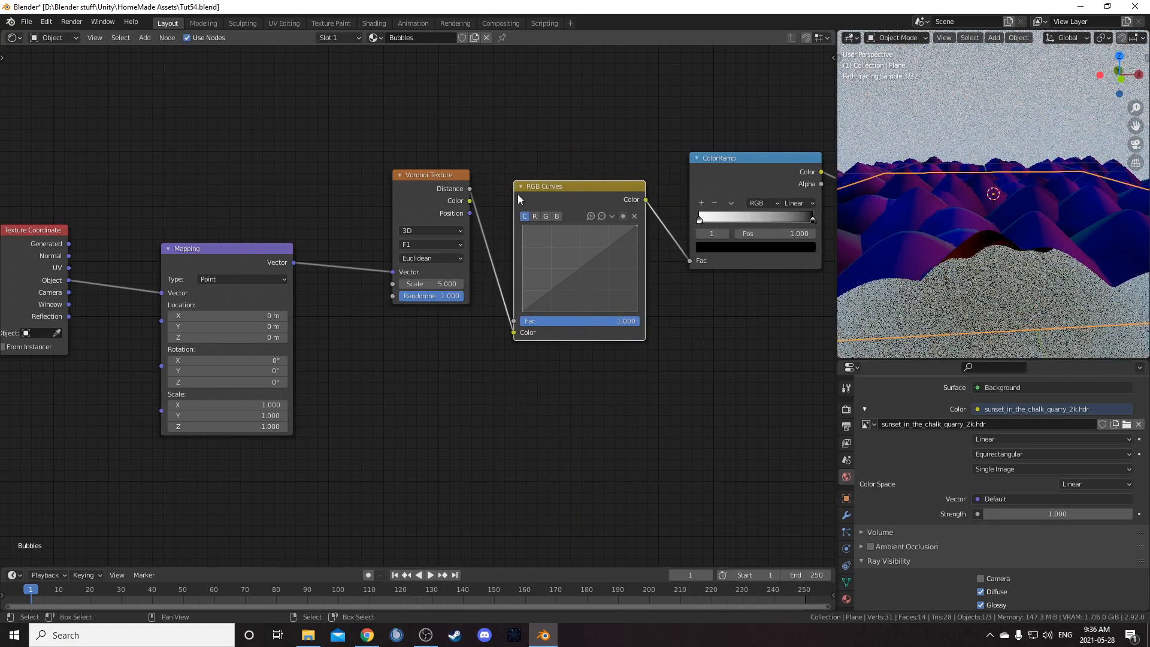
Round the bumps with the RGB Curves: raise the start point to about Y 0.37, lower the end to about 0.89, and add intermediate points.
middle_drag(647, 254, 566, 220)
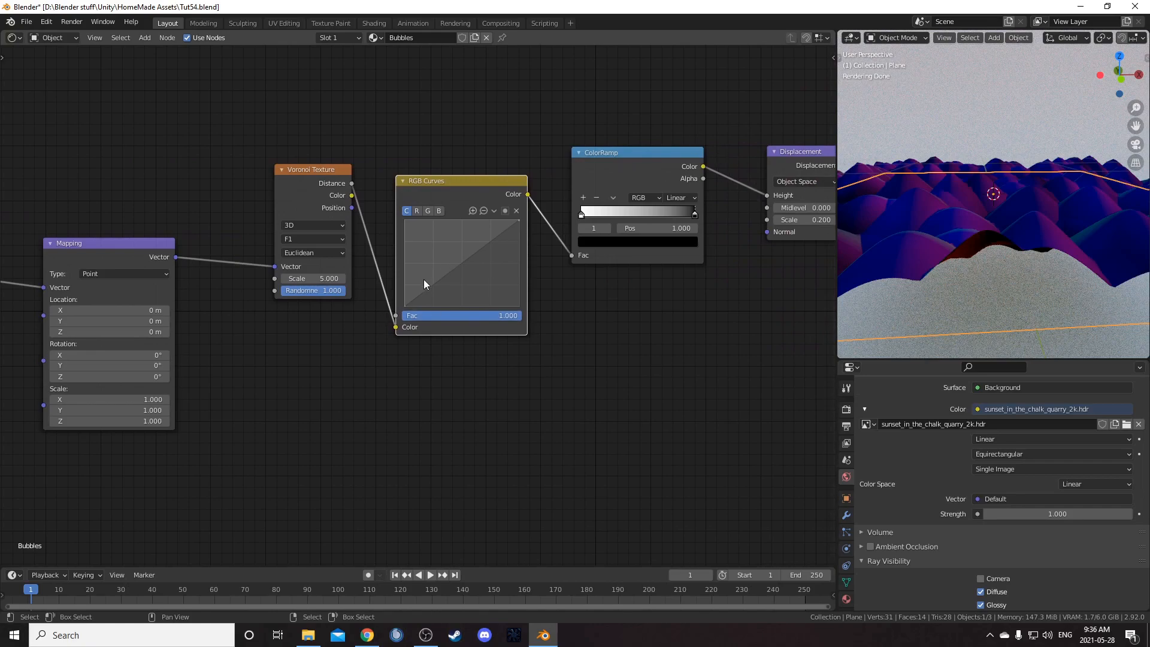
drag(403, 303, 405, 275)
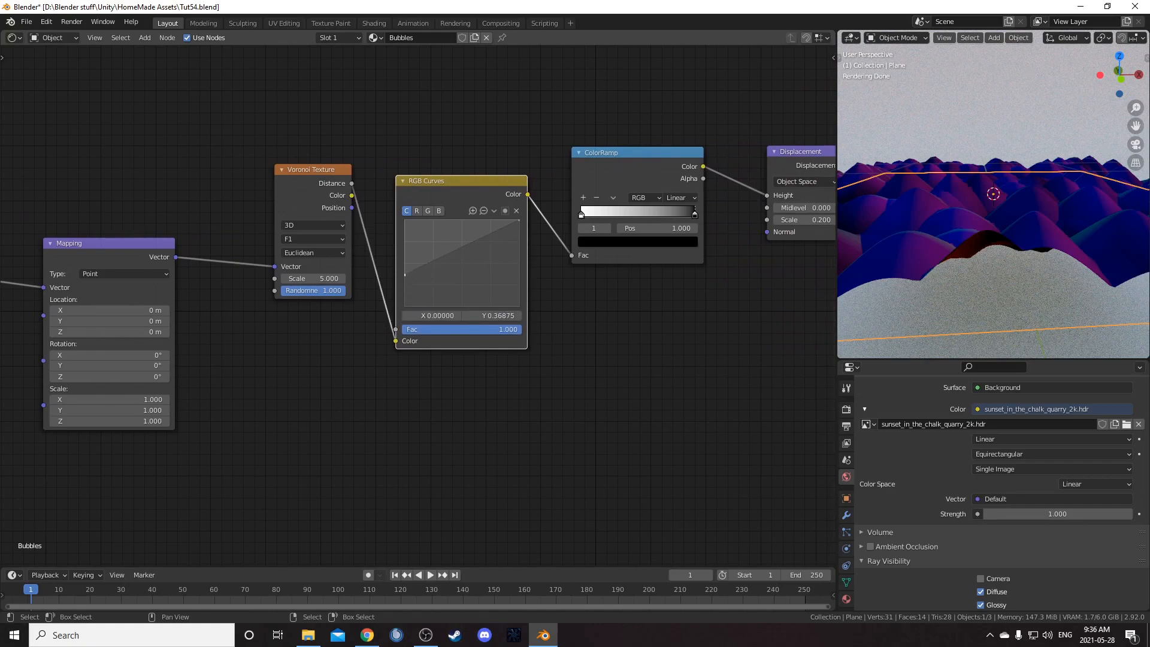
drag(469, 246, 519, 229)
click(498, 242)
middle_drag(874, 240, 919, 242)
scroll(505, 231, up, 1)
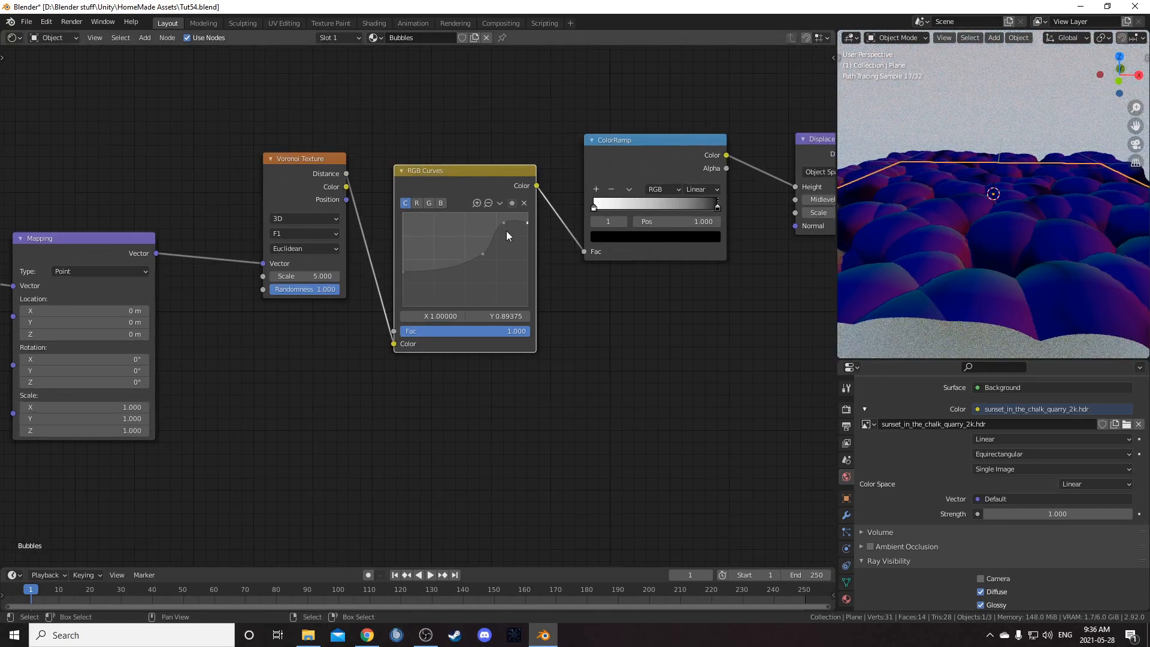
Try the Vector and Auto handle types on the RGB Curves point at about X 0.81, Y 0.89.
click(504, 223)
click(500, 204)
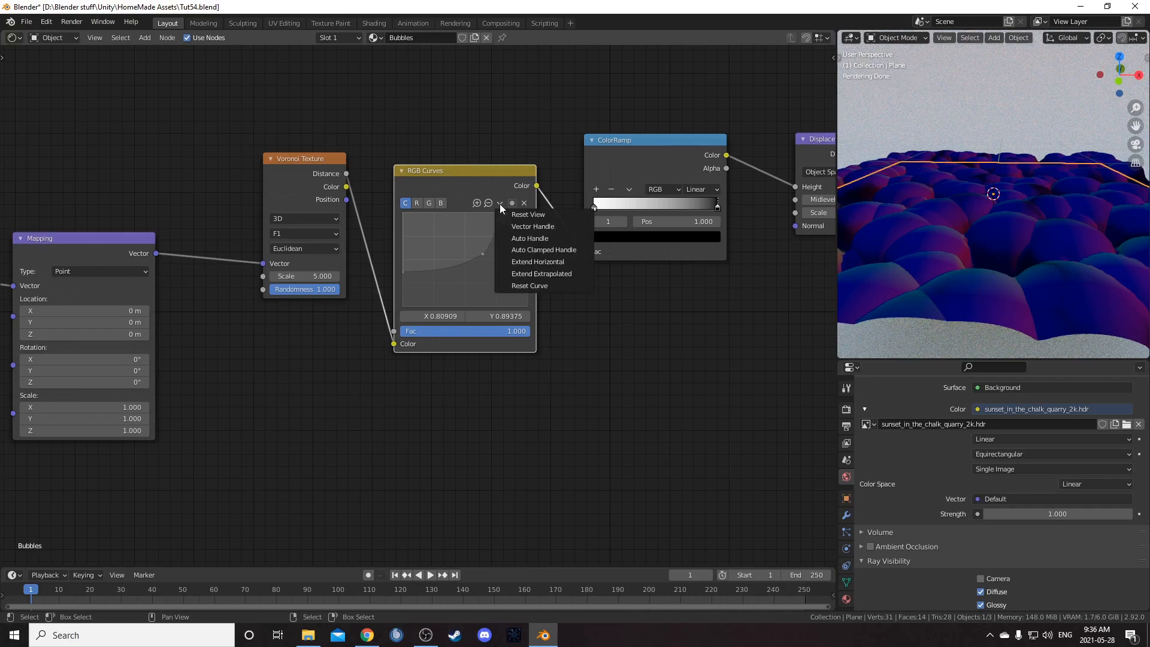
click(552, 227)
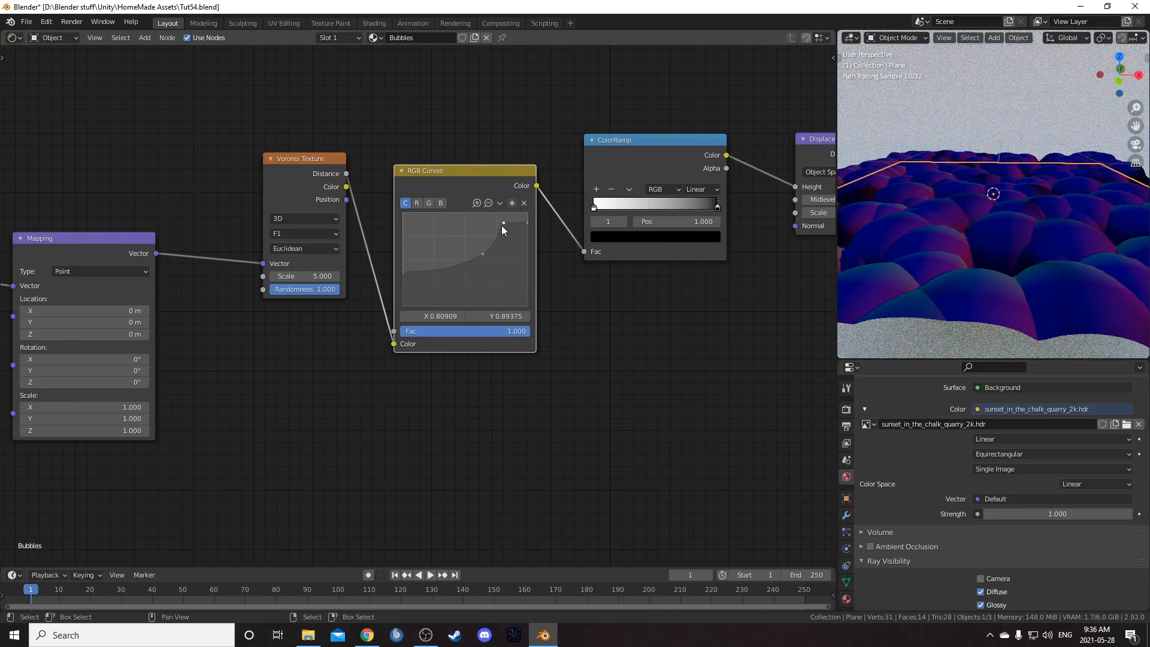
click(499, 204)
click(523, 239)
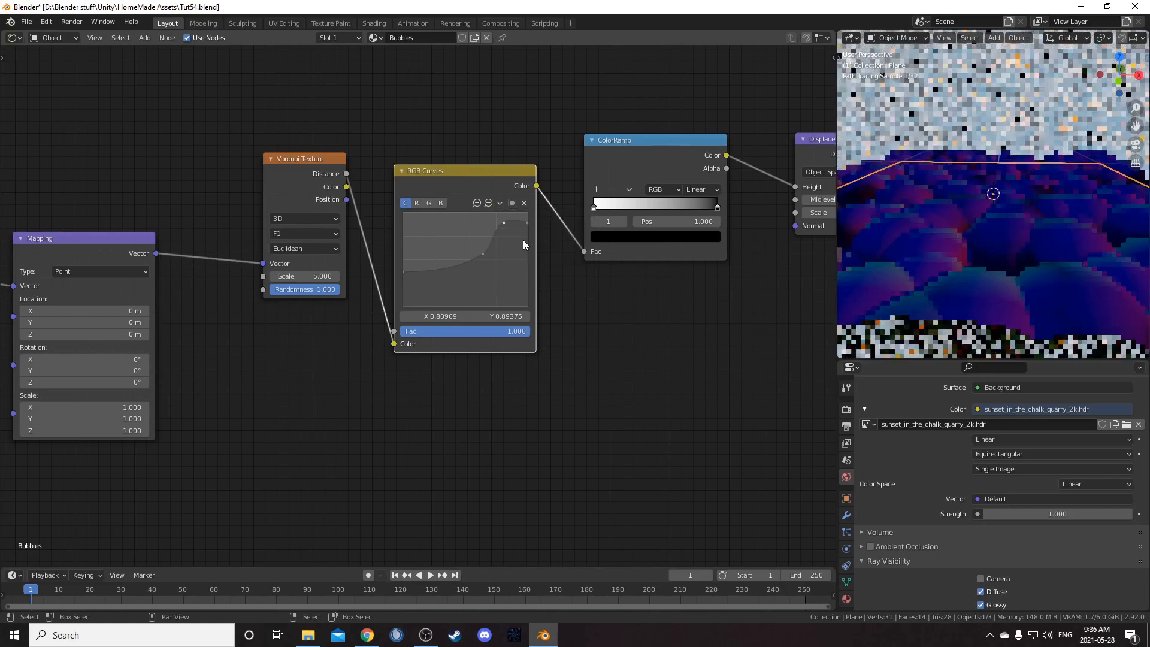
click(501, 202)
click(516, 276)
scroll(503, 268, up, 3)
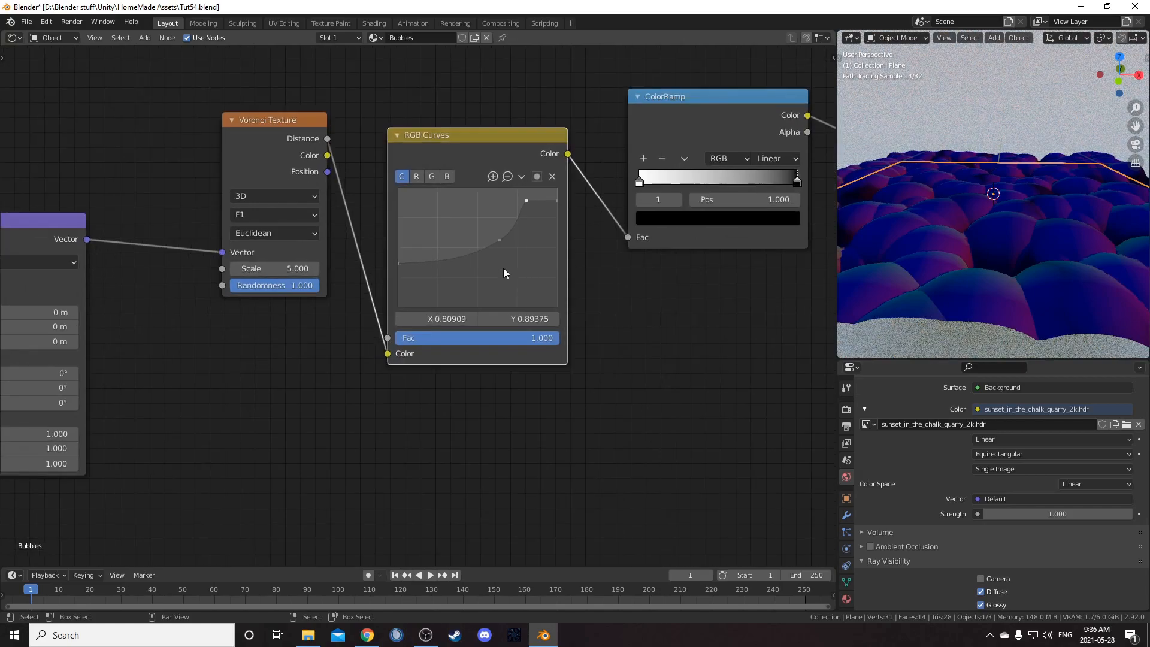
Refine the RGB Curves with points at about X 0.68, Y 0.73 and X 0.42, Y 0.59, and raise the start point to about Y 0.49.
mouse_move(988, 260)
middle_down()
mouse_move(977, 228)
mouse_move(1001, 254)
middle_up()
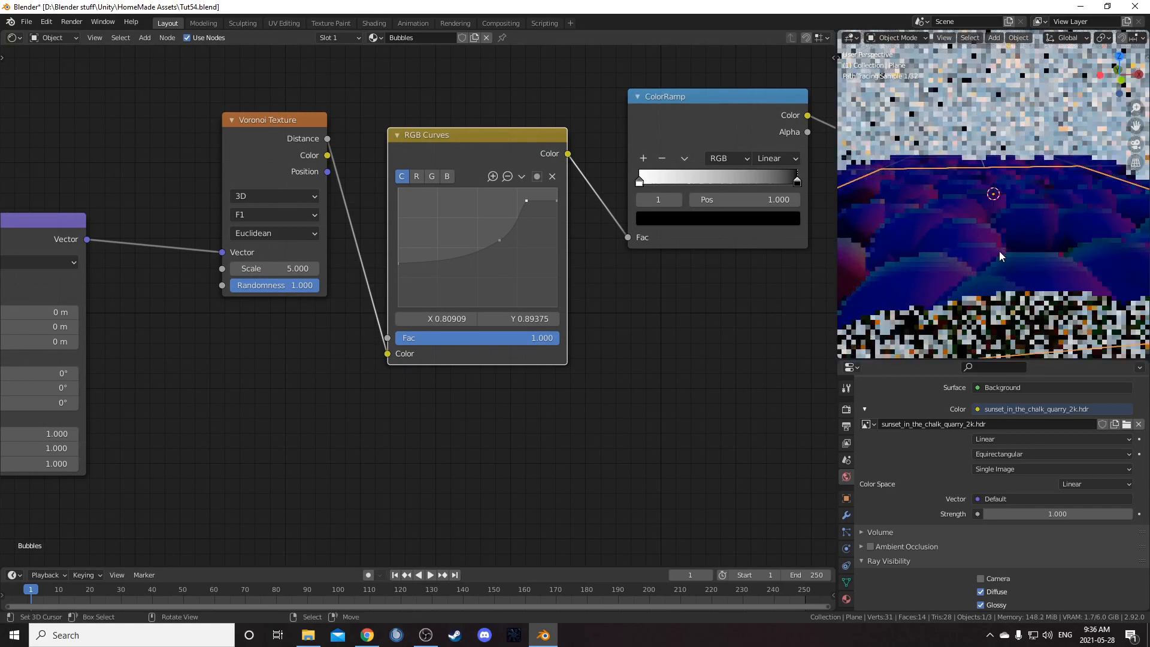
drag(507, 244, 505, 221)
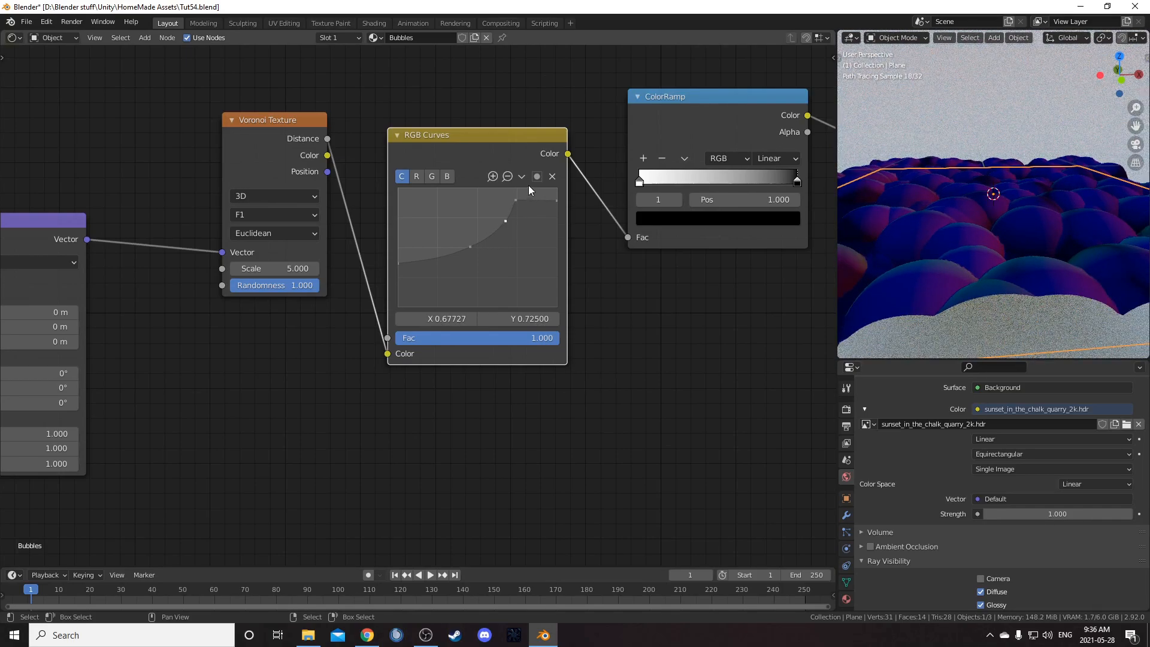
drag(505, 220, 464, 237)
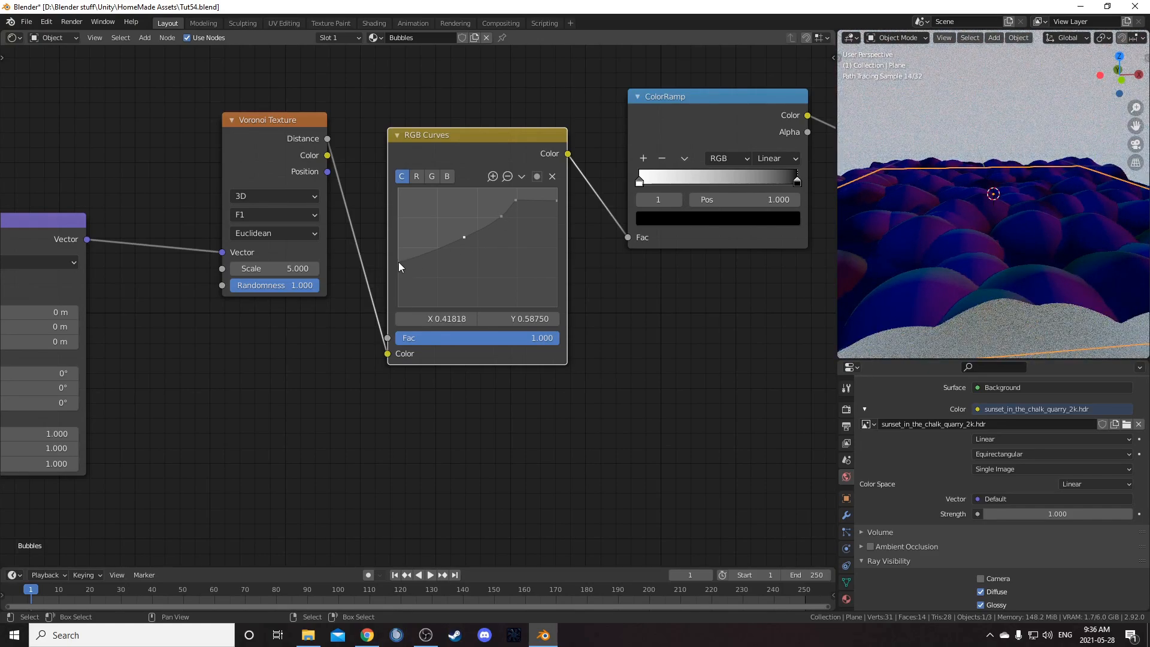
drag(397, 248, 397, 249)
mouse_move(1017, 191)
middle_down()
mouse_move(1002, 176)
mouse_move(1012, 195)
middle_up()
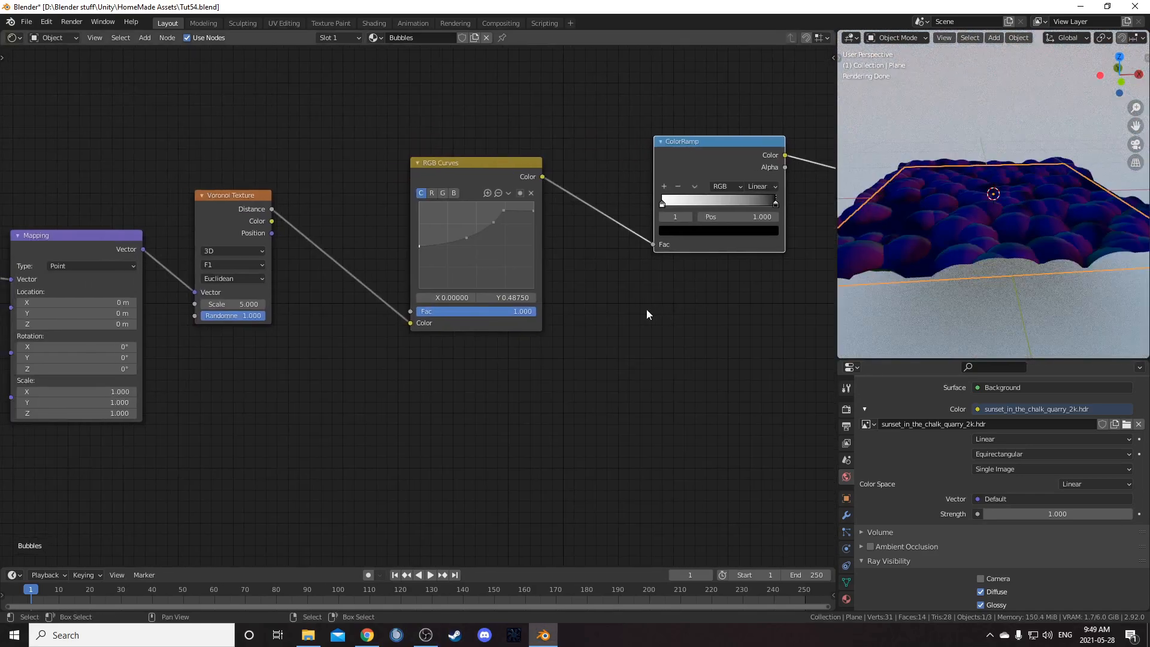
Insert a Math node between the Voronoi Texture's Distance output and the RGB Curves node.
scroll(494, 357, up, 2)
key(shift+a)
click(389, 358)
text(add)
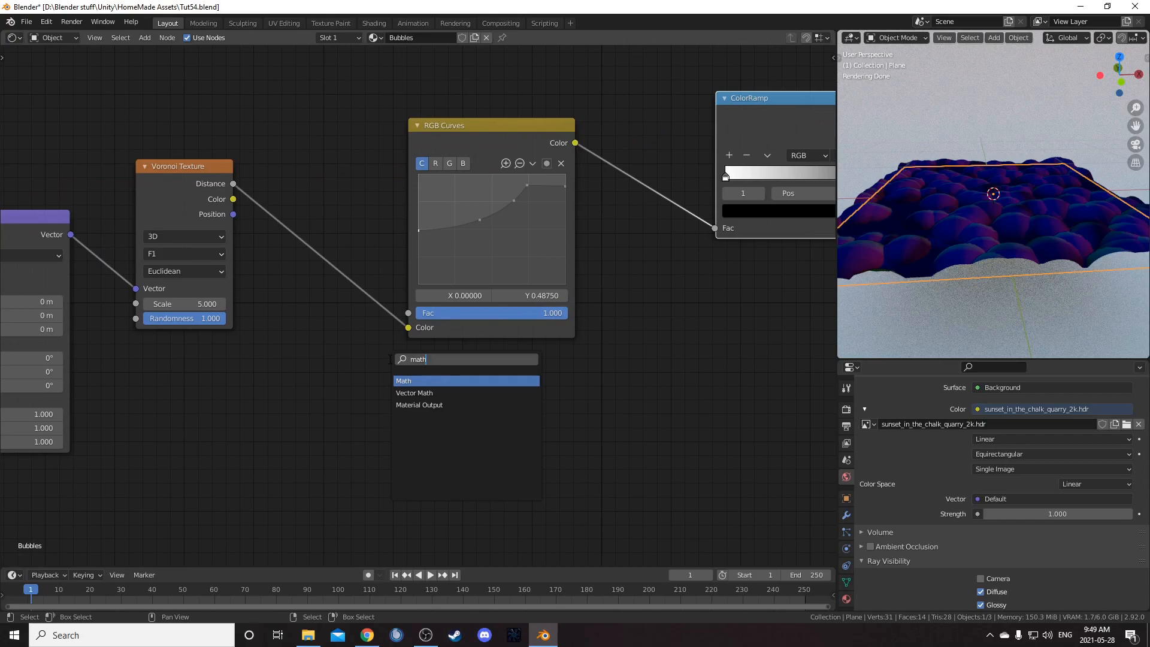
key(Return)
click(289, 177)
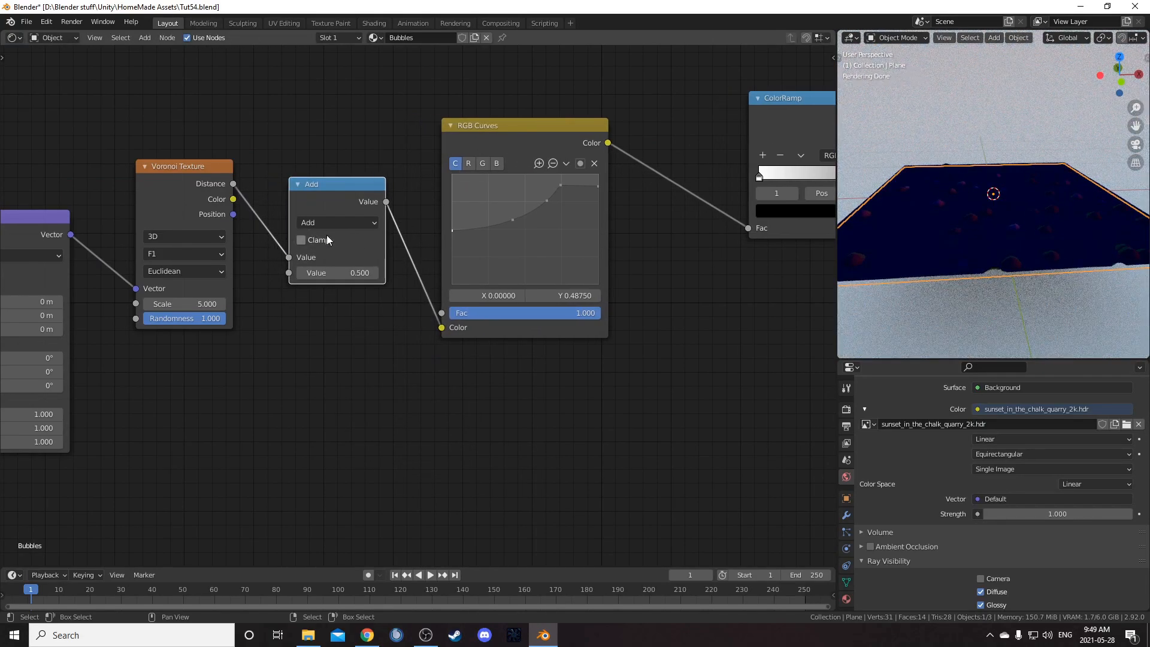
Change the Math node's operation to Multiply and set its value to 1.
click(337, 222)
click(318, 290)
click(344, 273)
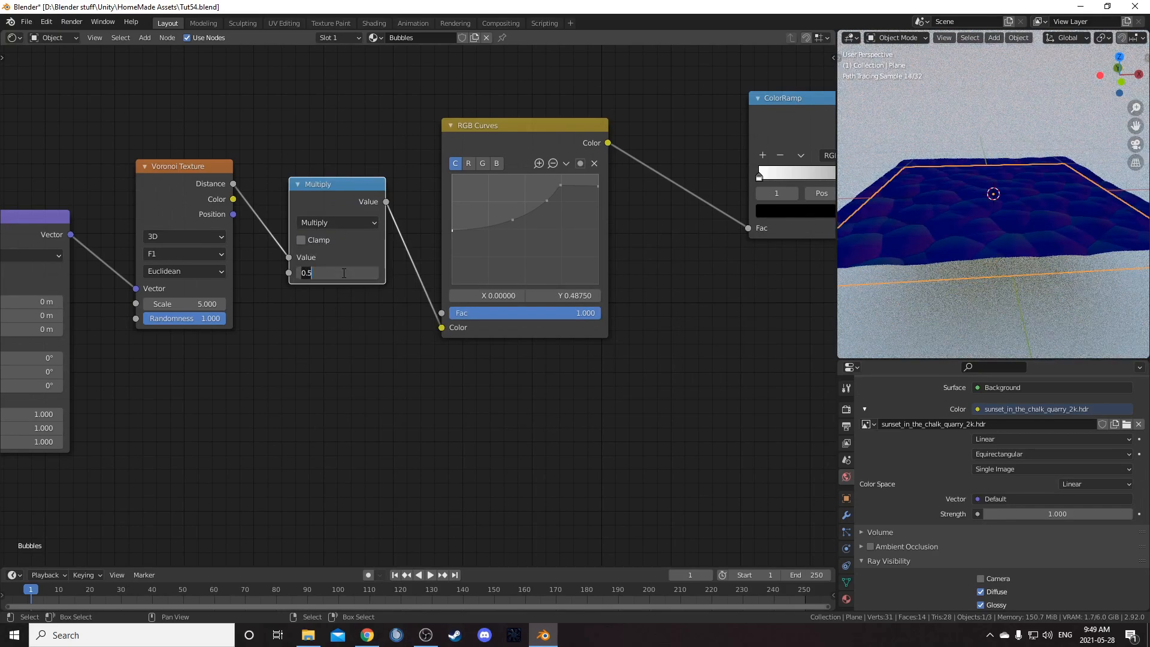
text(1)
key(Return)
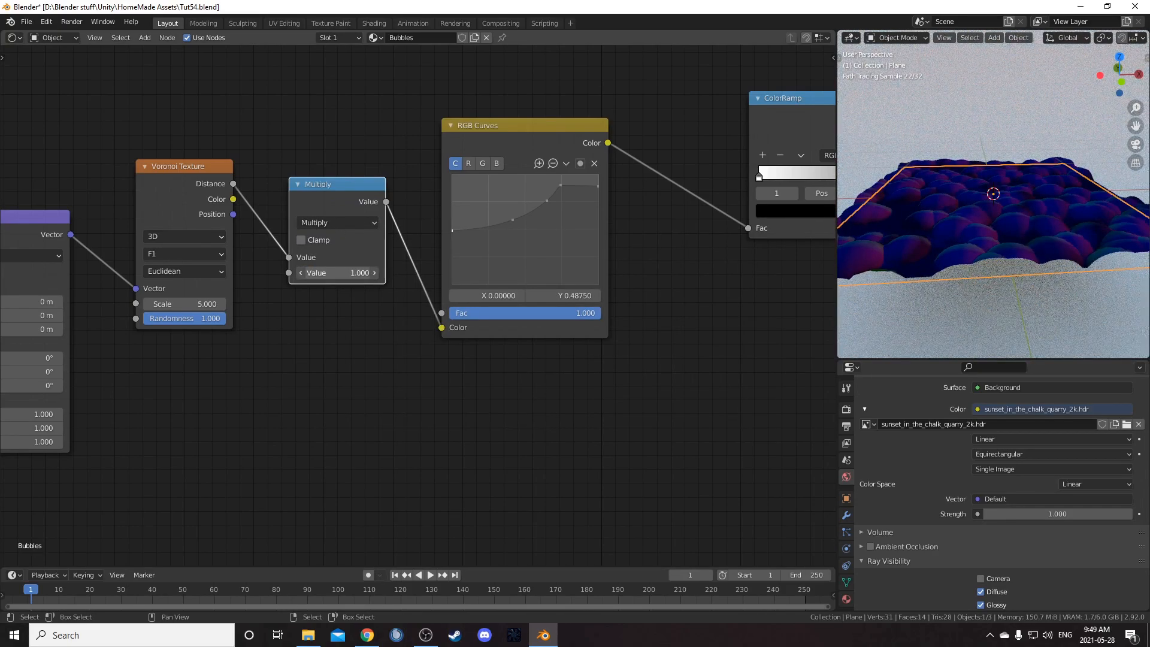
Raise the Multiply node's value to 2.7 to shrink the bubbles, and shift the node slightly toward the Voronoi Texture.
mouse_move(343, 273)
mouse_down()
mouse_move(328, 272)
mouse_move(358, 272)
mouse_up()
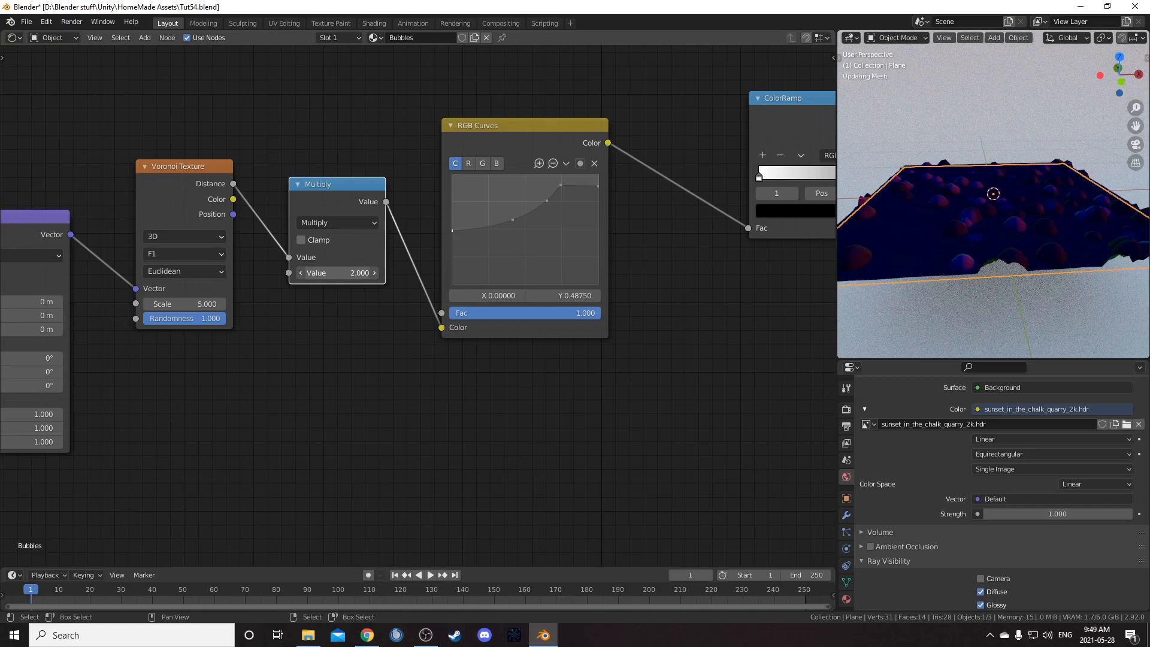
drag(345, 272, 352, 273)
drag(327, 192, 321, 186)
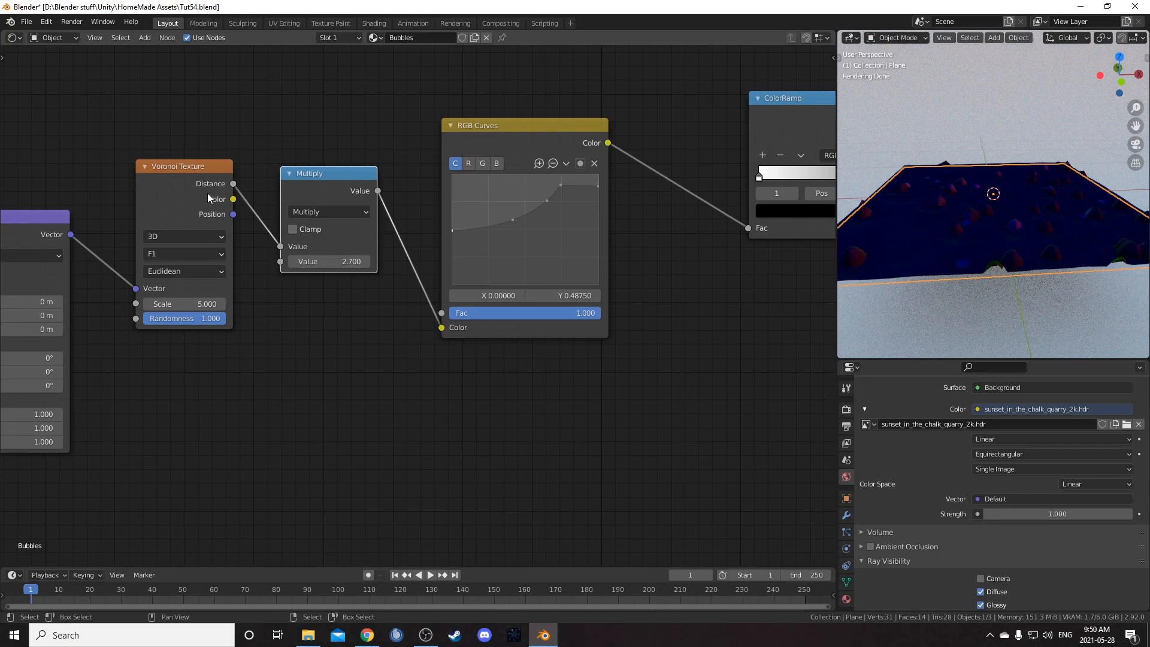
Preview the outputs of the Voronoi Texture, Multiply and RGB Curves nodes on the plane one after another.
ctrl+shift+click(193, 172)
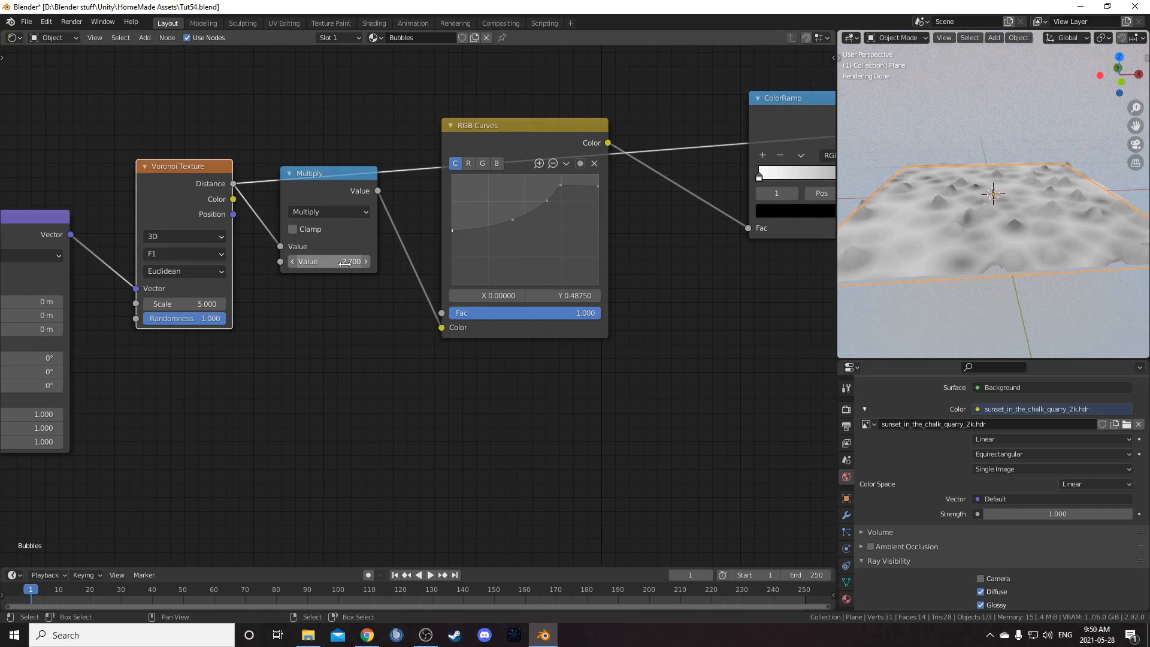
ctrl+shift+click(307, 175)
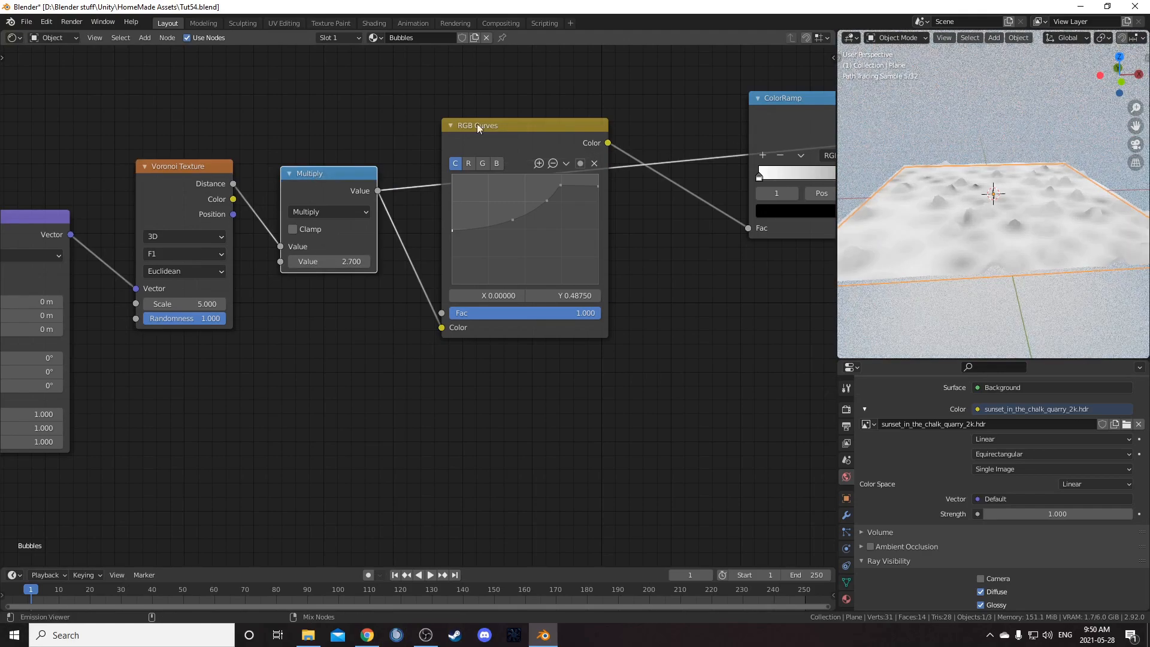
ctrl+shift+click(542, 127)
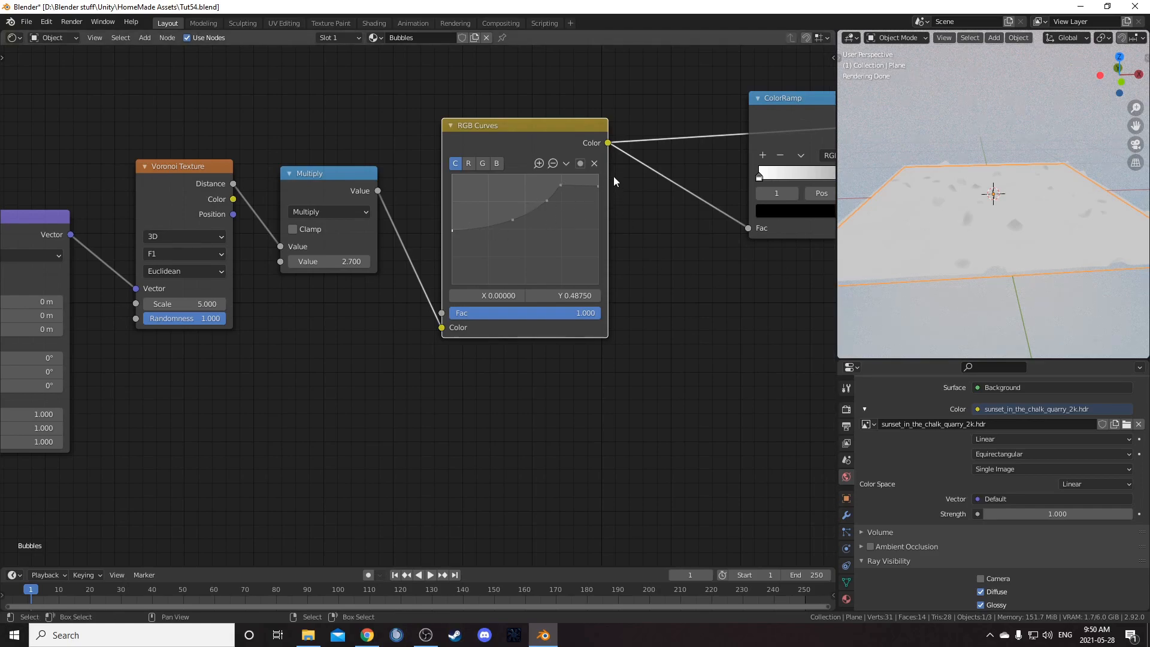
scroll(493, 256, down, 4)
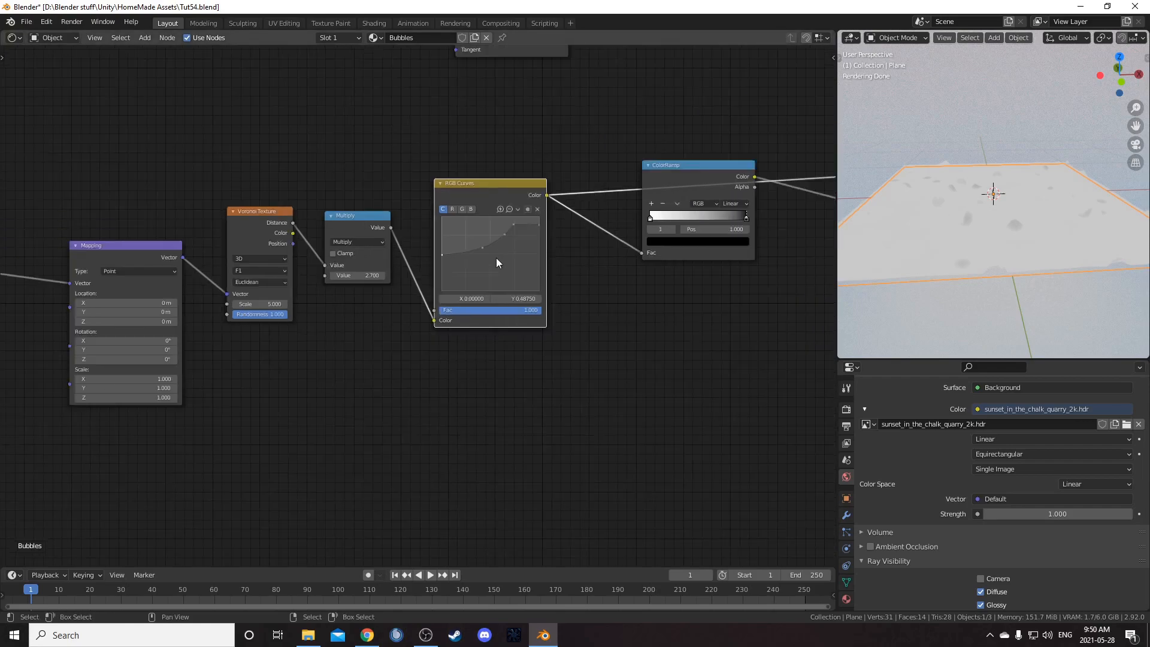
middle_drag(551, 263, 259, 390)
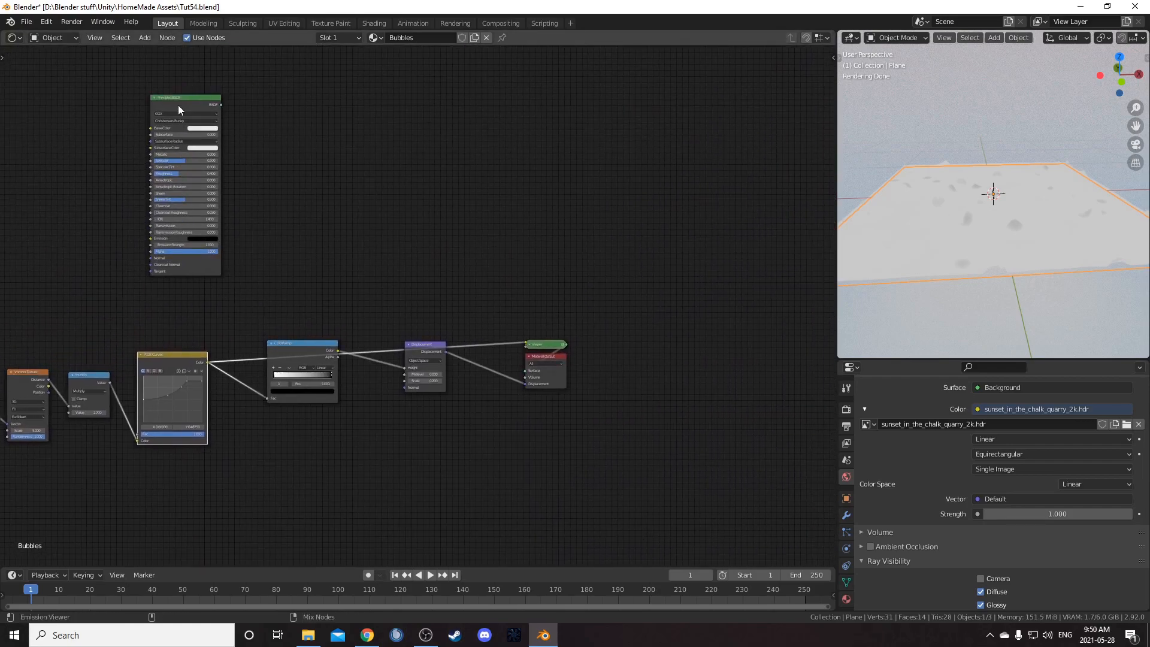
Preview the Principled BSDF on the plane, followed by the Displacement node's output.
ctrl+shift+click(177, 104)
middle_drag(227, 351, 487, 189)
scroll(397, 261, up, 5)
middle_drag(397, 261, 125, 358)
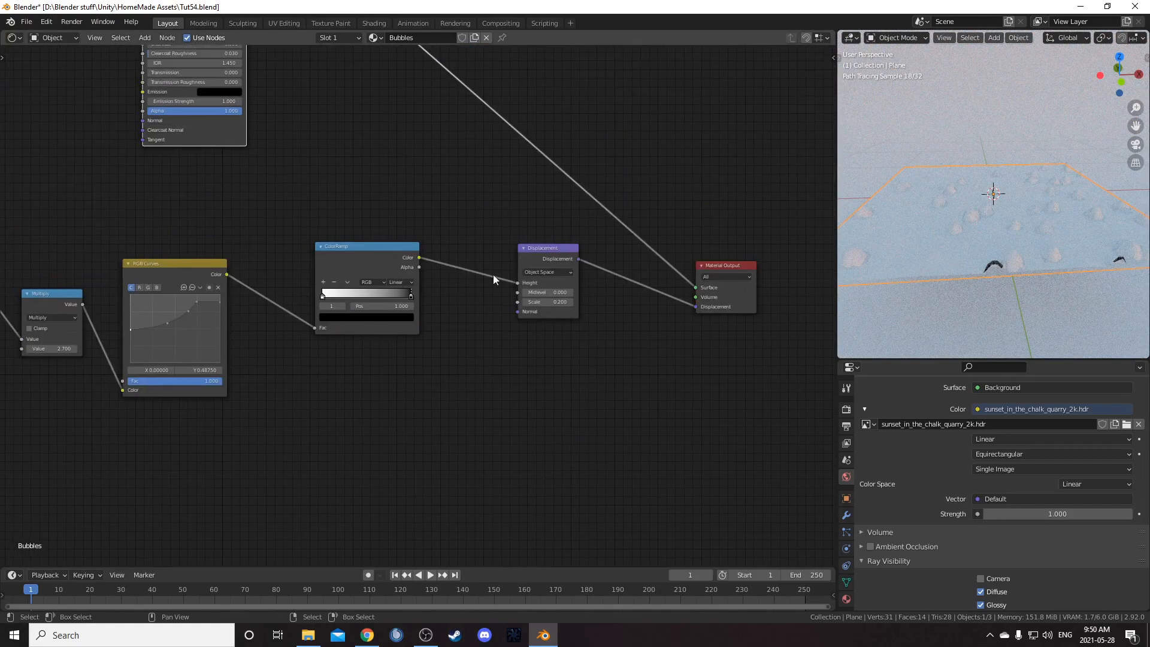
ctrl+shift+click(549, 254)
Set the value of the Multiply node between the Voronoi Texture and RGB Curves to 1.
scroll(346, 364, up, 8)
middle_drag(96, 422, 455, 385)
drag(343, 307, 295, 307)
click(326, 303)
text(1)
key(Return)
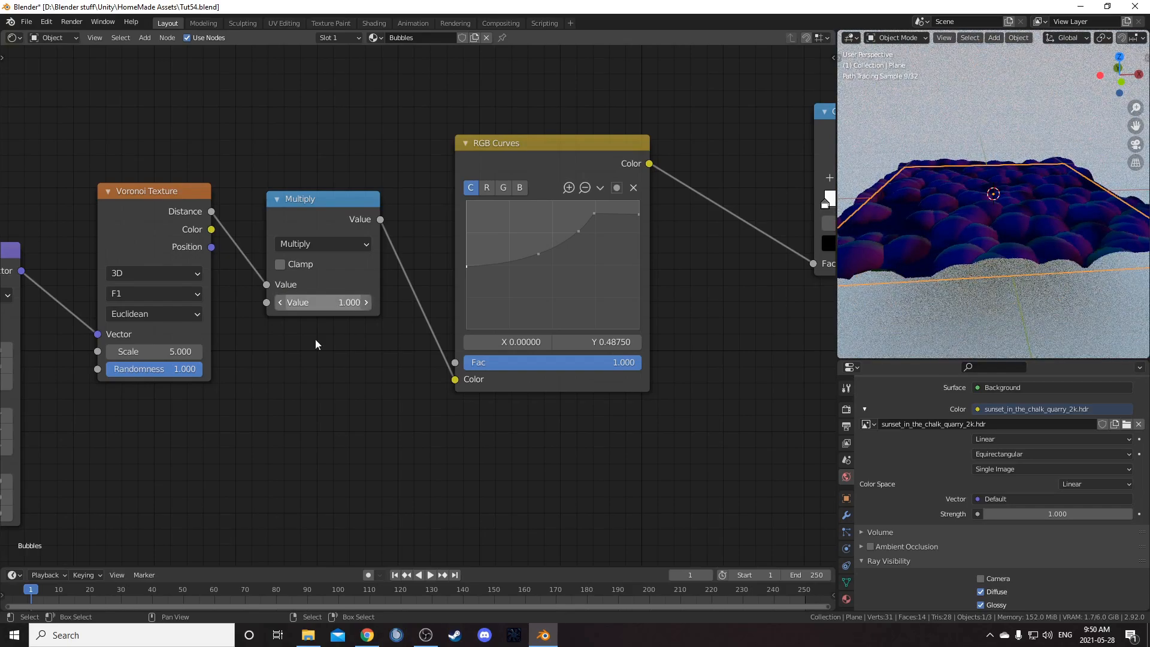
Duplicate the Multiply node and insert the copy between the ColorRamp's Color output and the Displacement node's Height.
scroll(391, 341, down, 5)
middle_drag(391, 340, 266, 385)
click(221, 325)
middle_drag(463, 350, 343, 344)
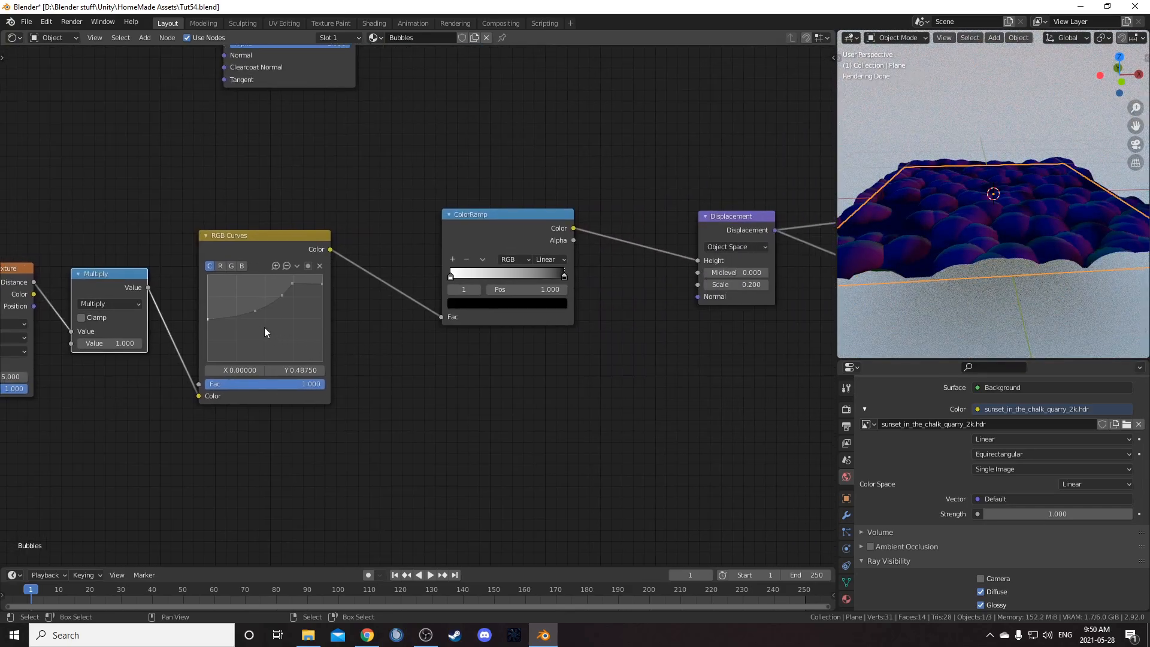
key(shift+d)
click(770, 248)
scroll(689, 308, up, 2)
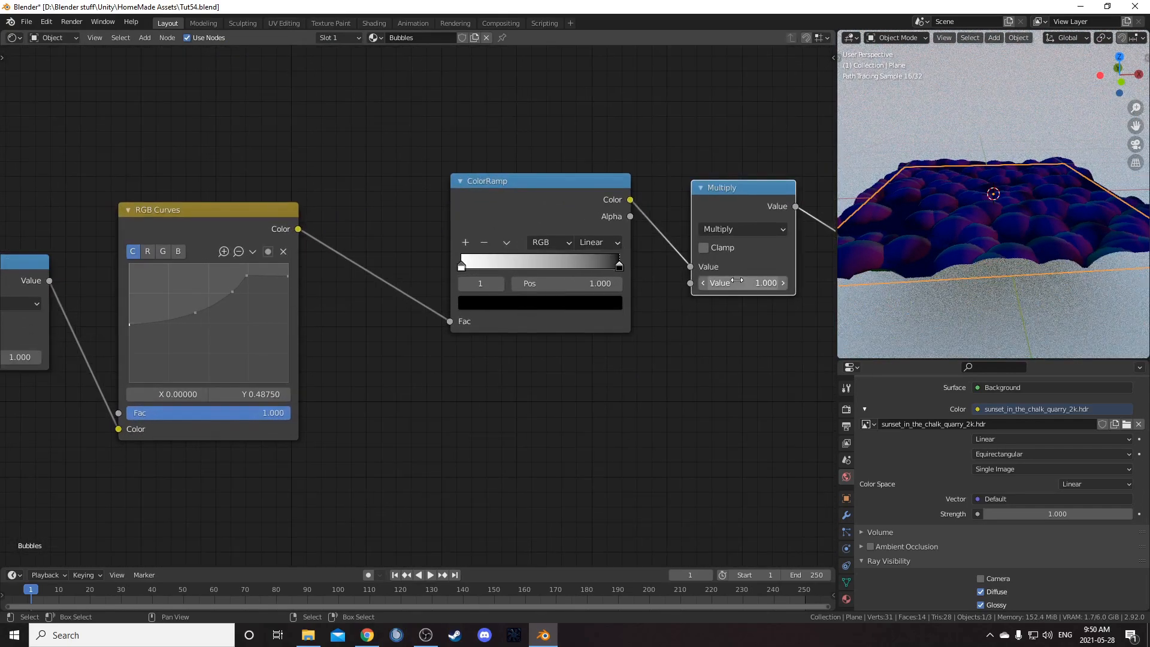
Try a value of 0.7 on the second Multiply node and a Displacement scale of 0.5.
drag(743, 283, 741, 283)
middle_drag(744, 304, 511, 317)
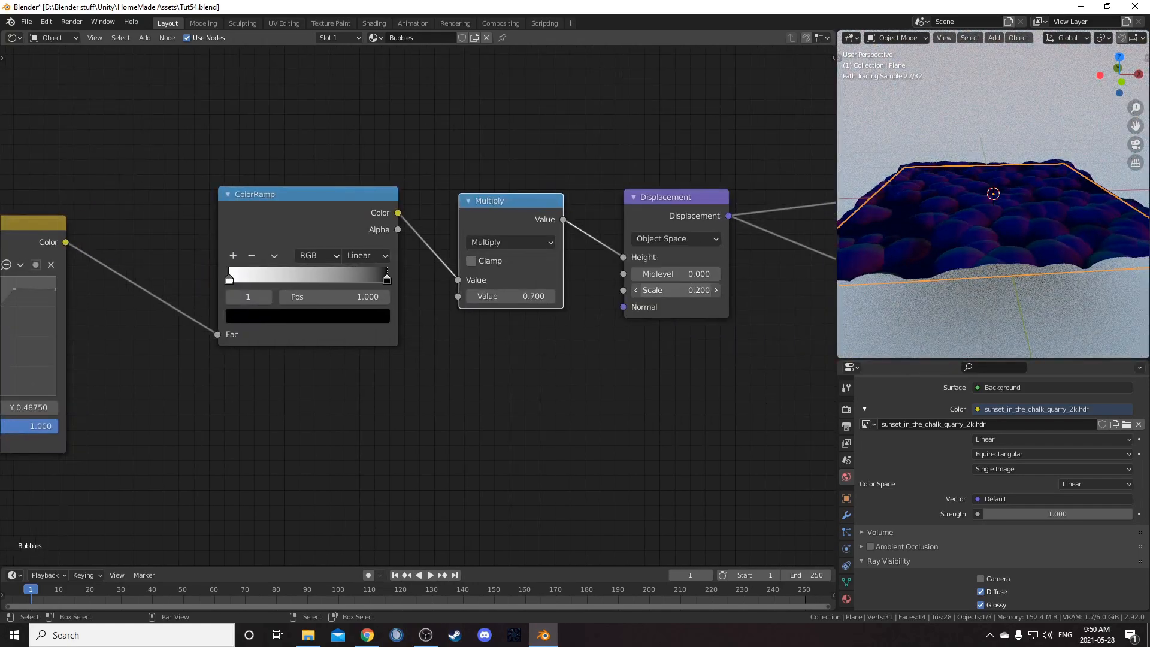
drag(677, 290, 541, 285)
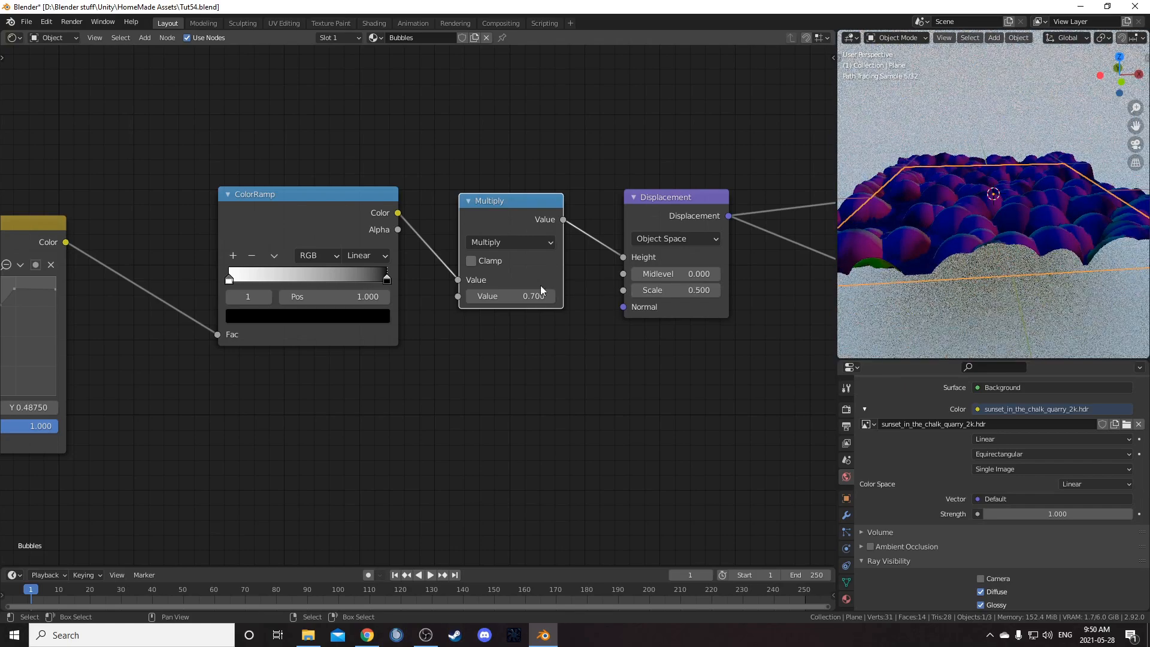
Space out the nodes by moving the Displacement node away from the second Multiply node and raising the Multiply slightly.
mouse_move(530, 227)
mouse_down()
mouse_move(530, 194)
mouse_move(533, 211)
mouse_up()
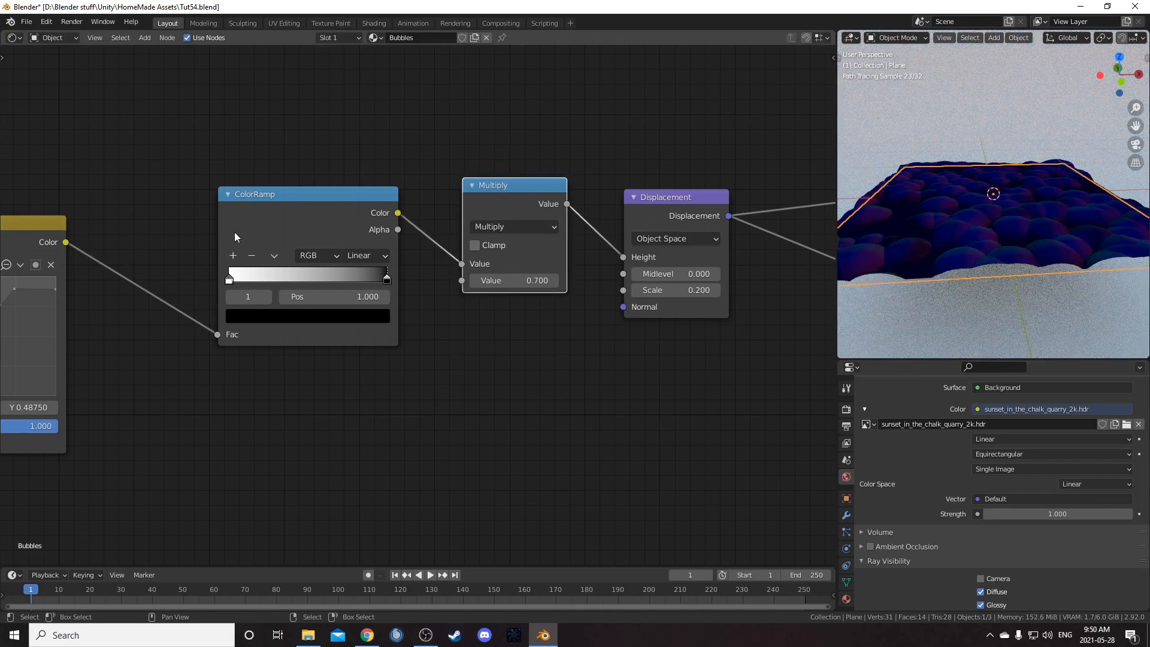
scroll(169, 354, down, 2)
scroll(170, 357, down, 1)
middle_drag(179, 356, 477, 273)
scroll(567, 307, down, 5)
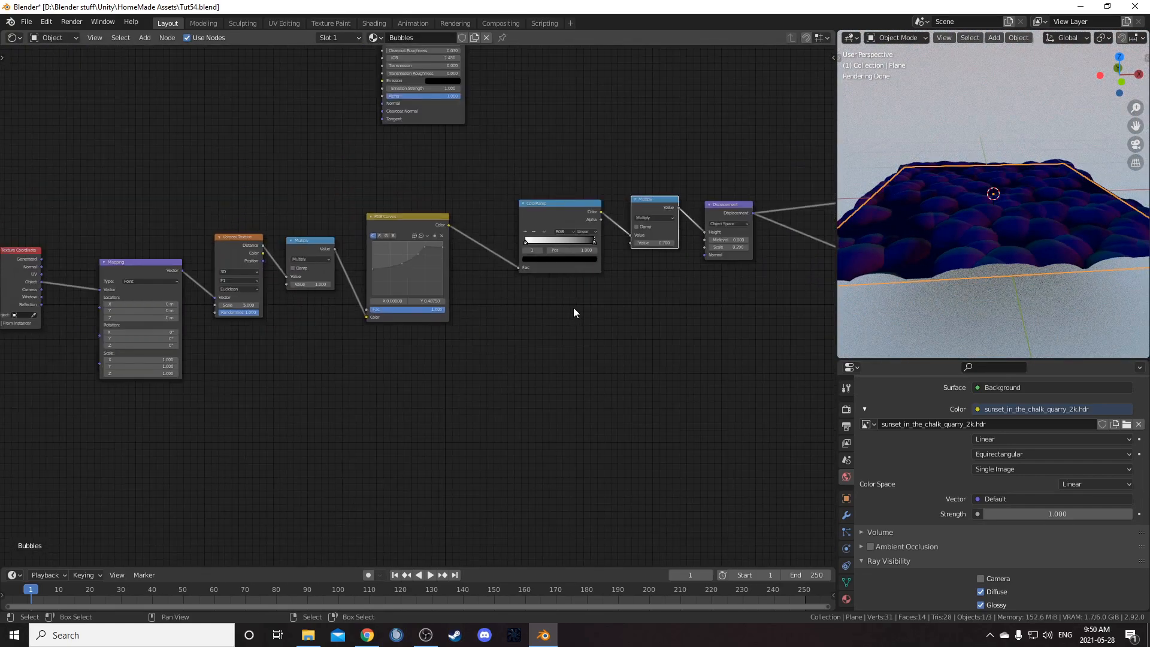
middle_drag(689, 283, 415, 278)
scroll(412, 390, up, 1)
scroll(521, 193, up, 2)
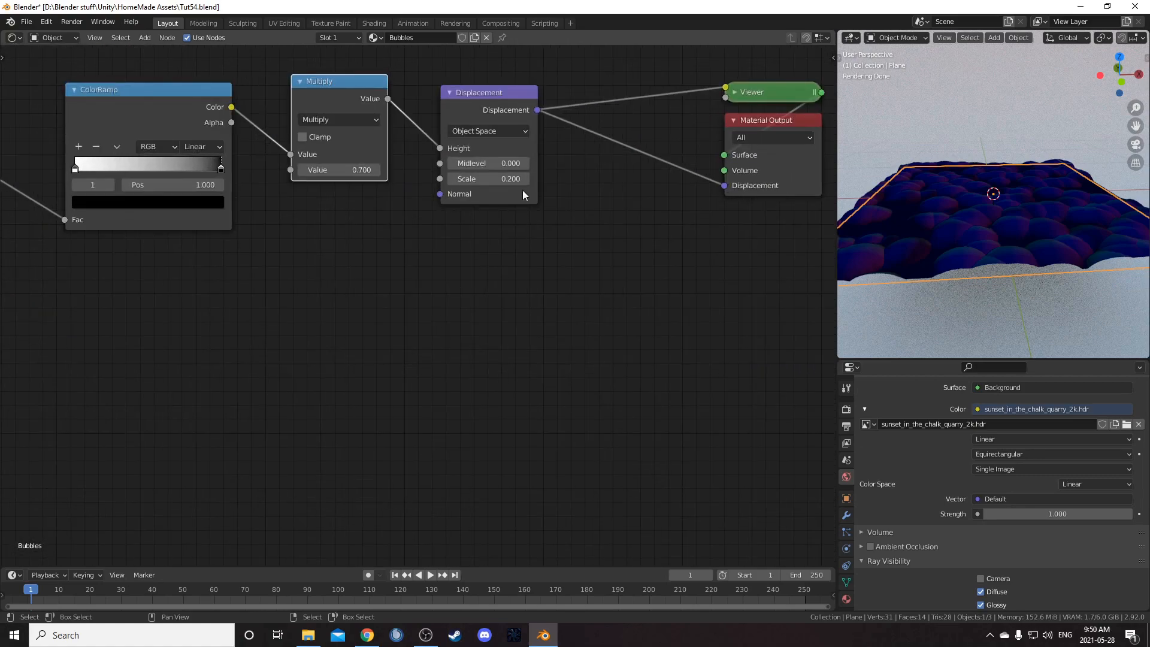
middle_drag(521, 193, 544, 337)
drag(555, 307, 598, 316)
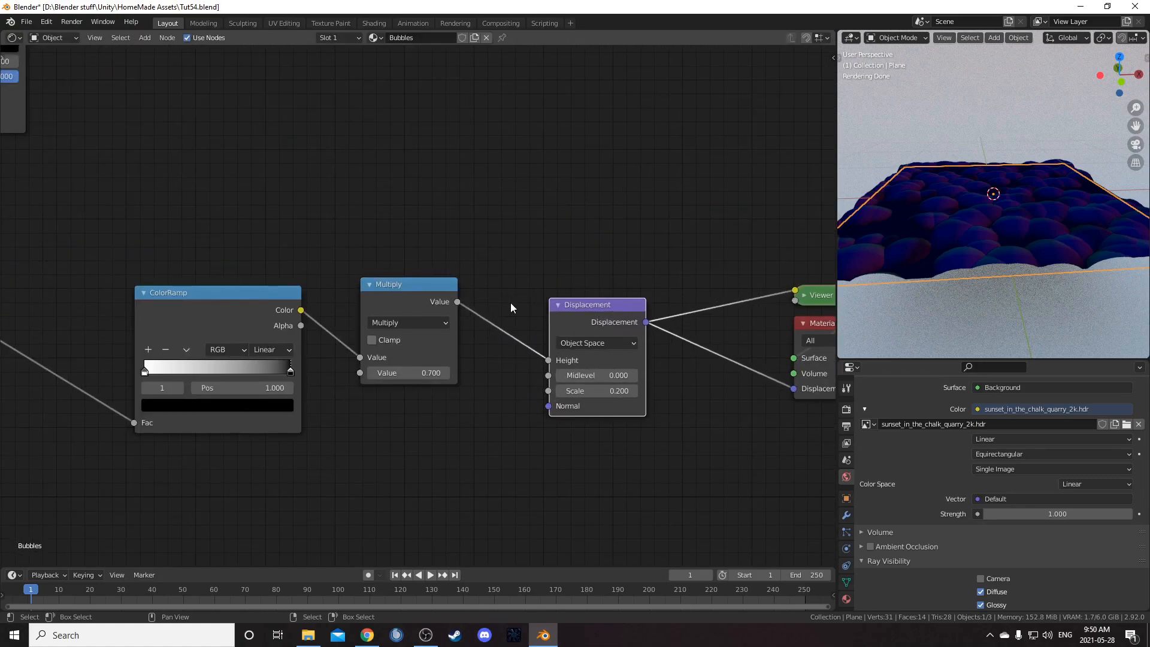
drag(411, 290, 417, 272)
middle_drag(366, 470, 587, 384)
scroll(527, 393, down, 3)
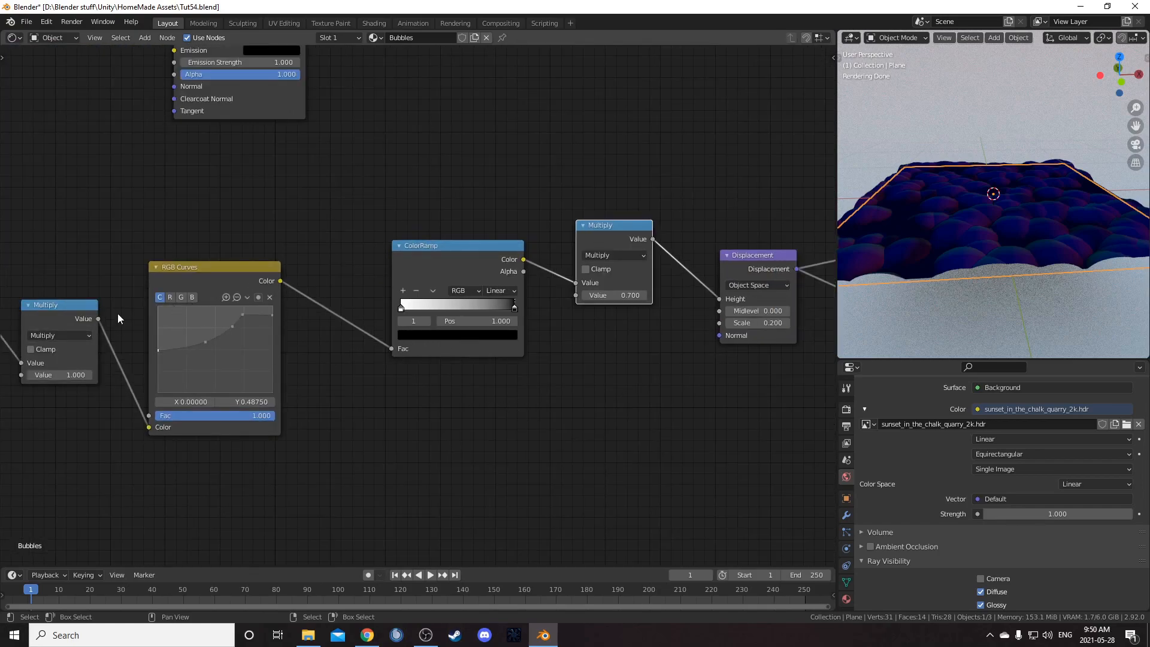
Set the second Multiply node's value to 1 and shift the RGB Curves node toward the ColorRamp.
click(605, 295)
text(1)
key(Return)
scroll(516, 392, down, 2)
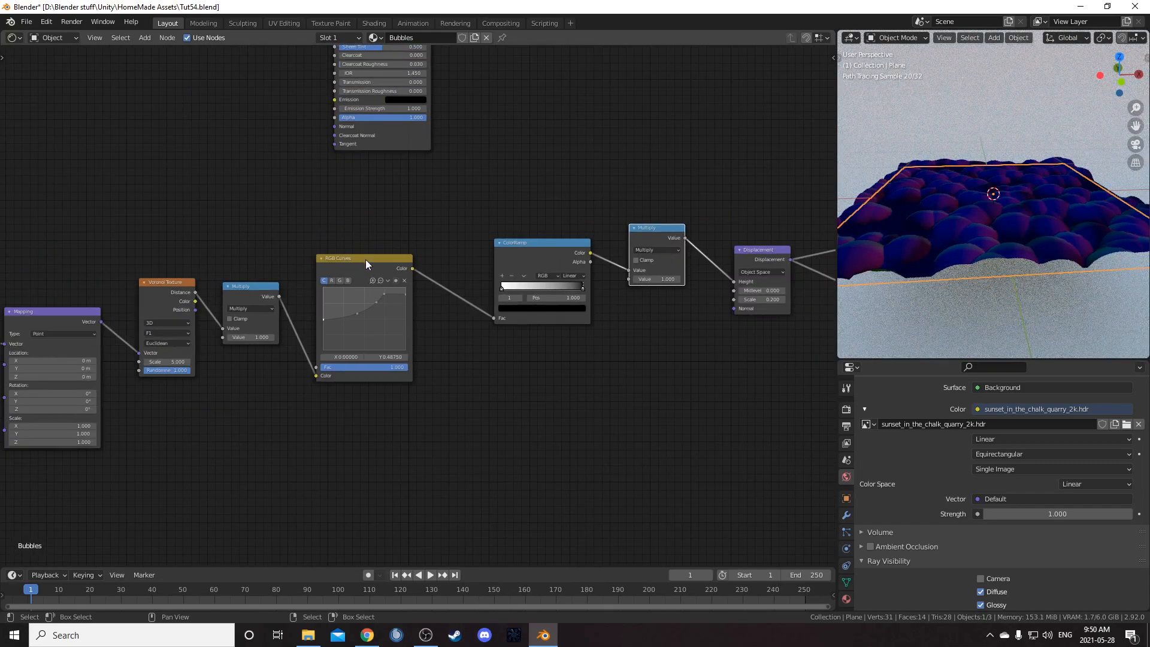
drag(365, 259, 416, 280)
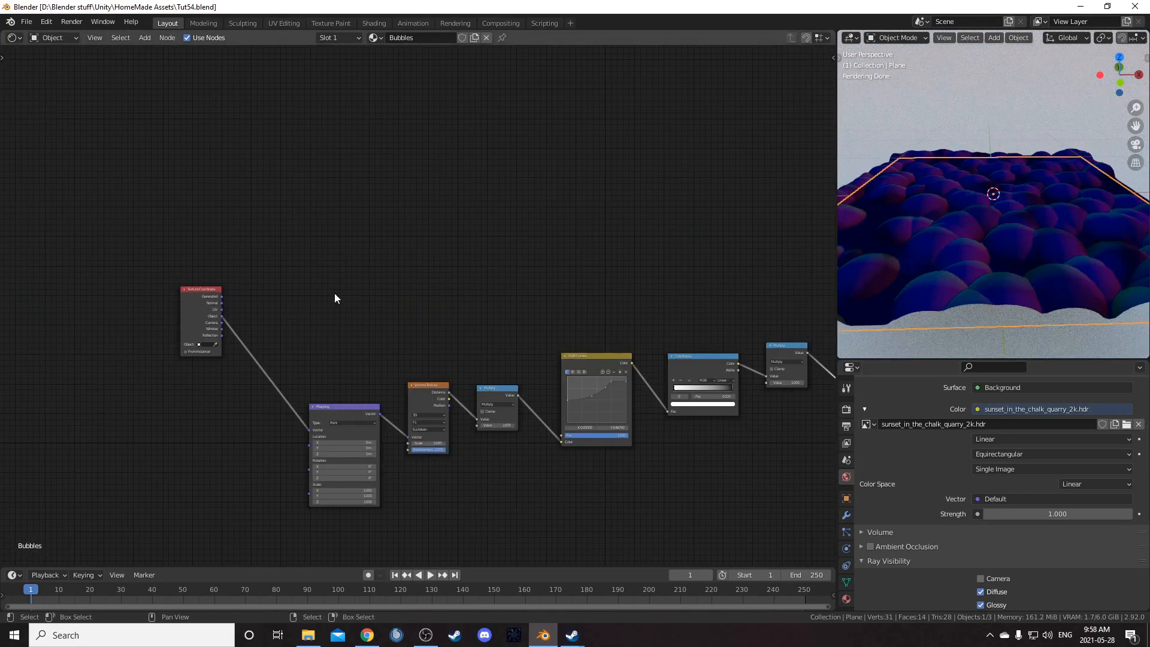
Link the Texture Coordinate node's Object output to the viewer to preview it on the plane.
middle_drag(484, 303, 439, 315)
middle_drag(587, 266, 576, 265)
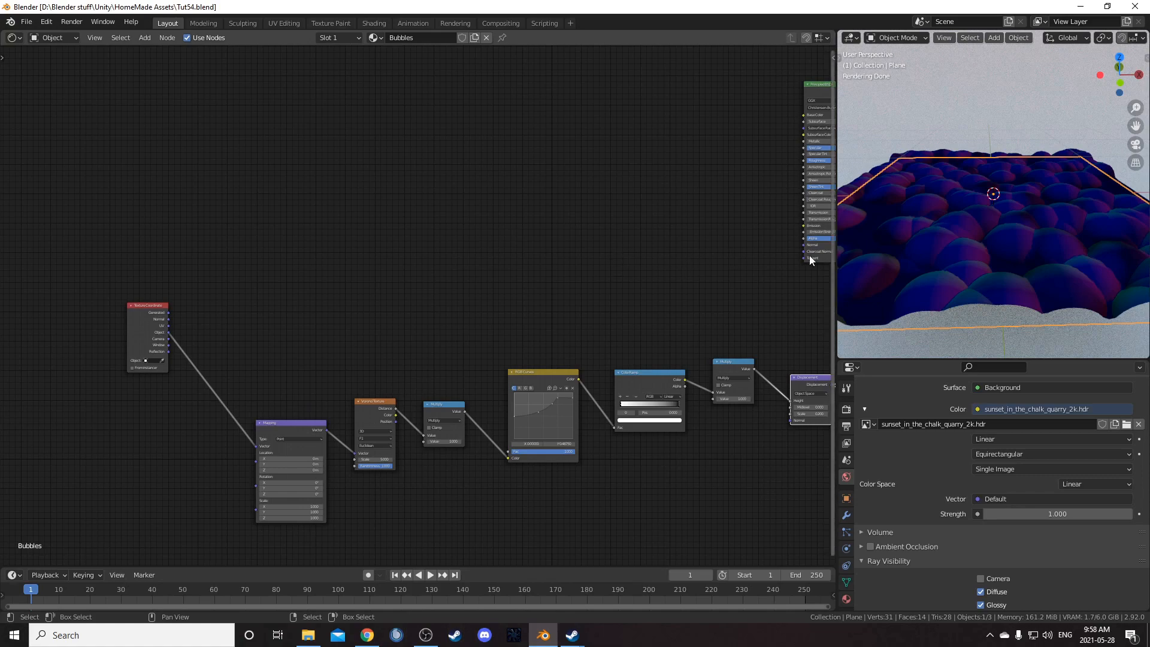
ctrl+scroll(629, 277, left, 3)
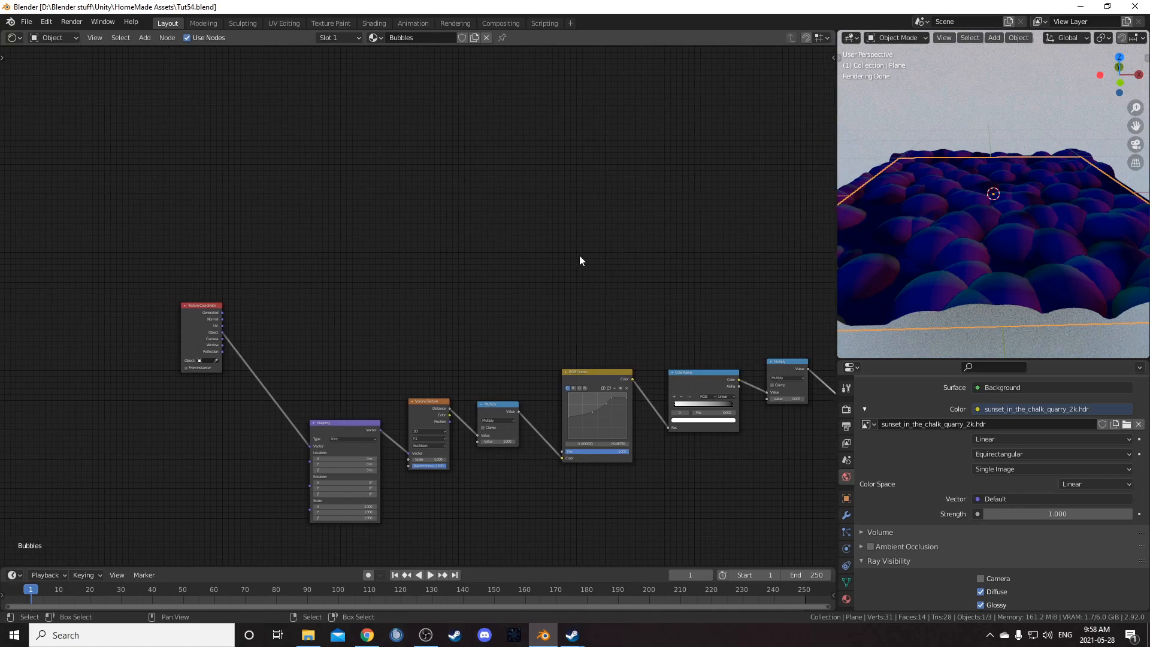
ctrl+scroll(578, 256, left, 3)
shift+scroll(581, 254, down, 1)
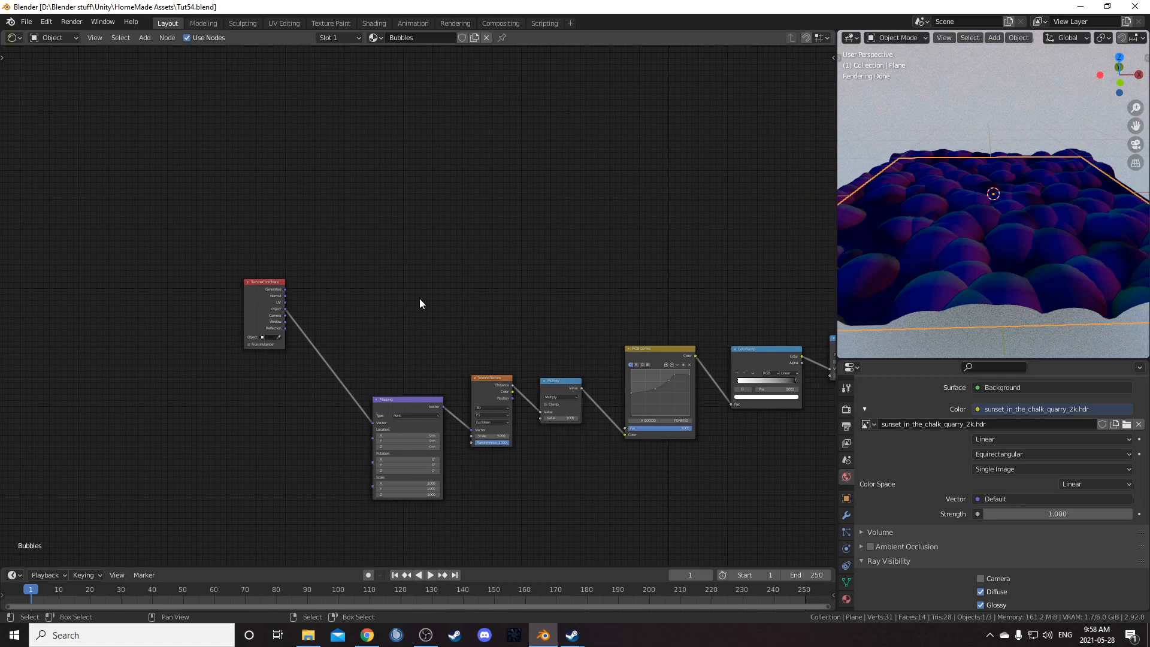
drag(286, 309, 832, 339)
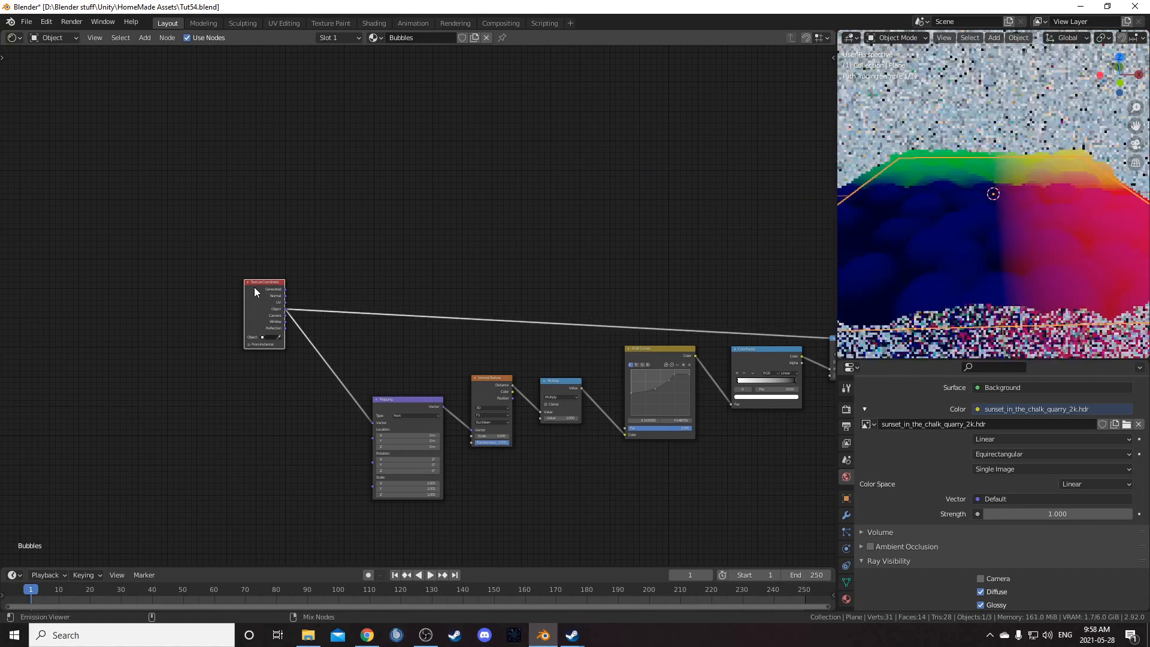
Add a Noise Texture node on the Object output's preview link and place it above the Mapping node.
key(shift+a)
click(467, 325)
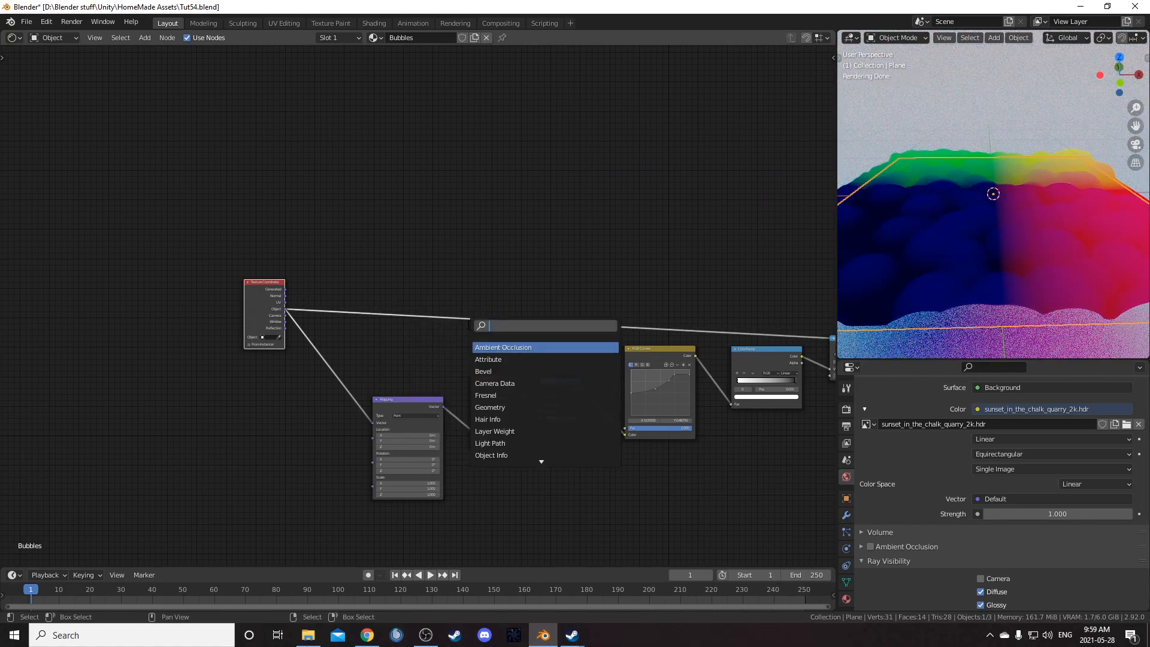
text(noise)
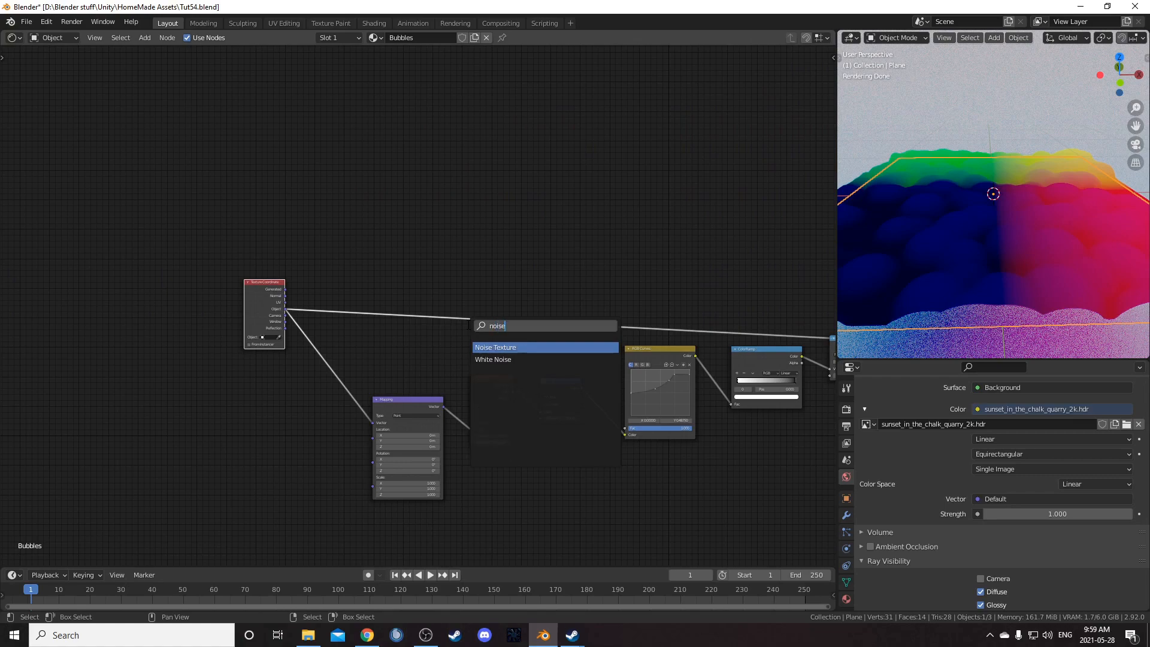
key(Return)
click(389, 276)
drag(389, 276, 378, 225)
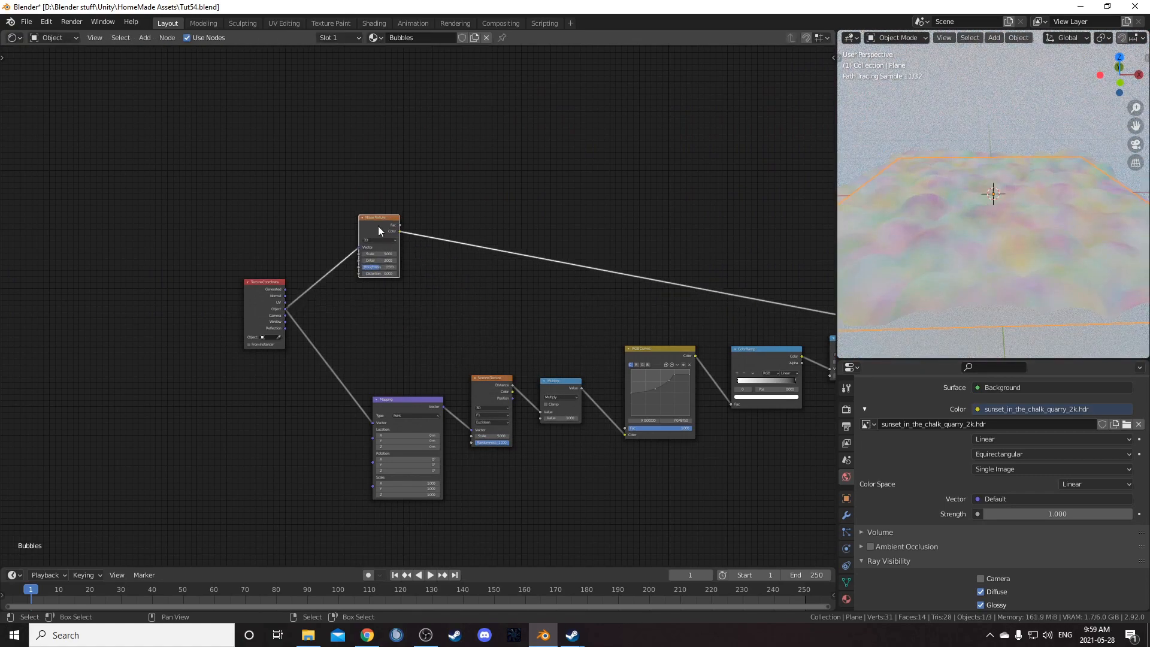
Set the Noise Texture's scale to 20.
scroll(260, 323, up, 2)
click(344, 284)
text(5.0)
text(0)
key(Return)
Add a Layer Weight node above the Noise Texture and preview its Facing output on the plane.
middle_drag(582, 229, 499, 336)
key(shift+a)
text(layer)
key(Return)
click(470, 158)
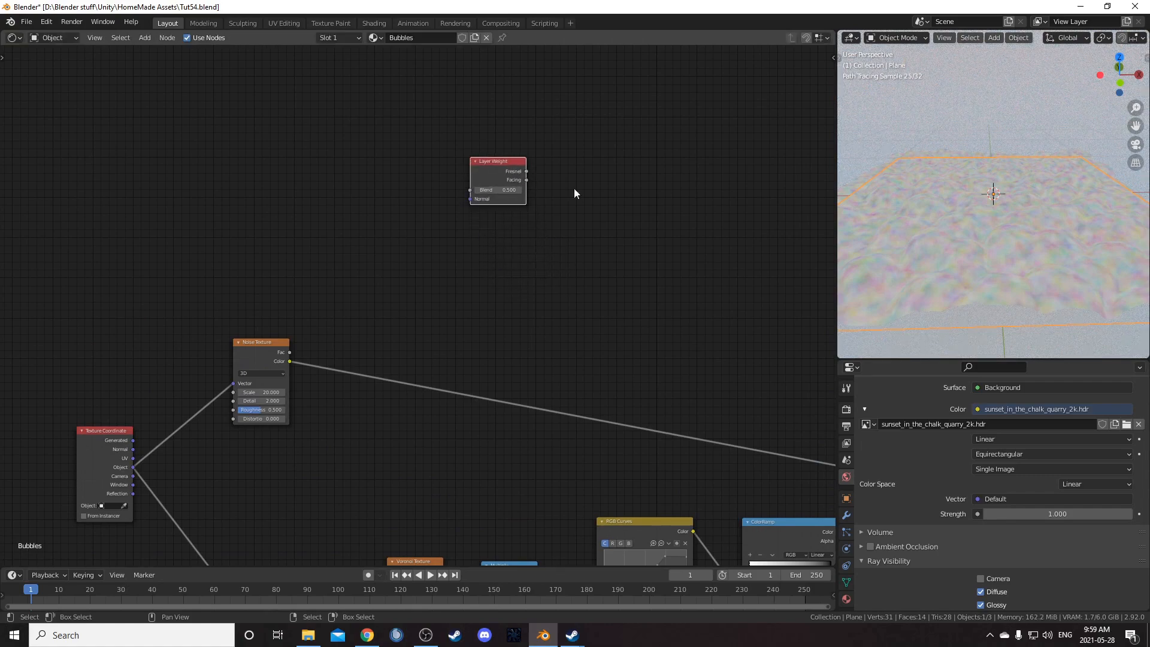
middle_drag(600, 192, 530, 209)
ctrl+shift+click(440, 181)
Insert a ColorRamp node on the Layer Weight's Facing link to the viewer and place it beside the Layer Weight.
key(shift+a)
text(colorr)
key(Return)
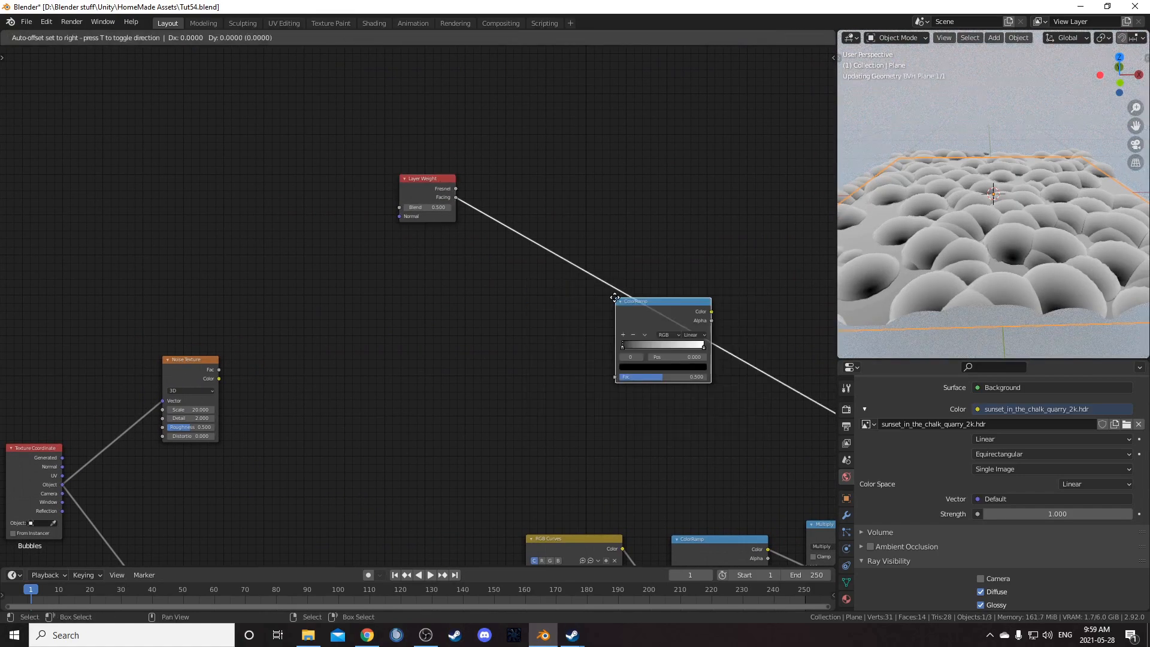
click(568, 228)
drag(568, 233, 583, 157)
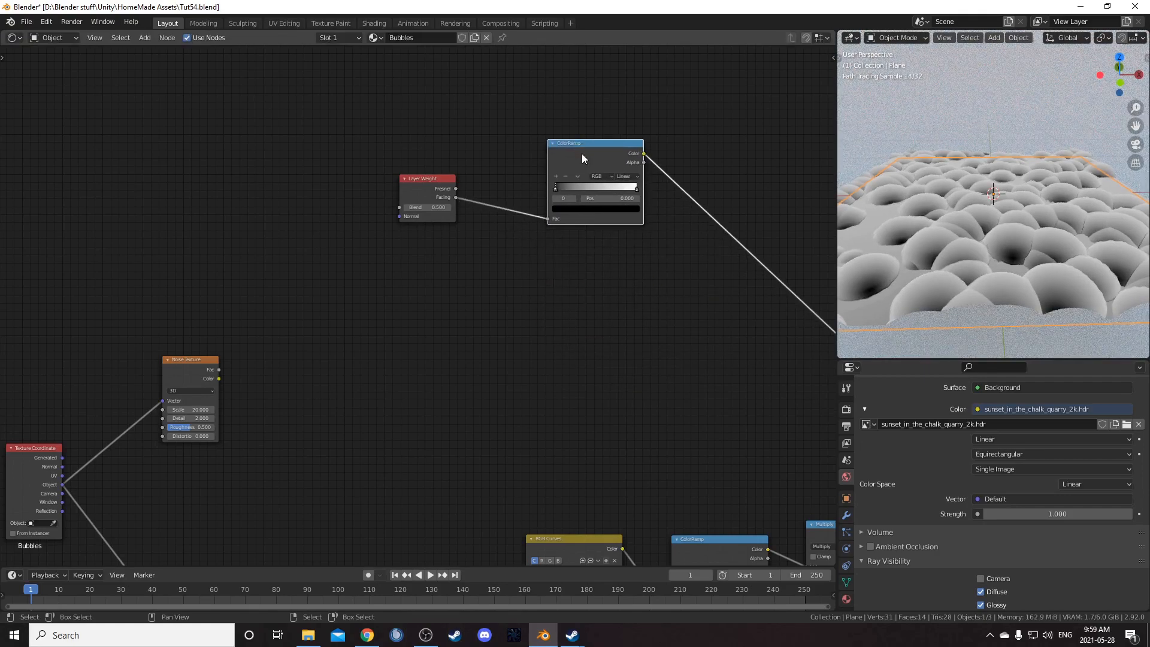
Duplicate the new ColorRamp with its Facing input link kept and place the copy below the original.
key(ctrl+shift+d)
click(566, 265)
middle_drag(666, 344, 568, 304)
scroll(487, 171, up, 4)
middle_drag(487, 171, 401, 383)
scroll(401, 383, up, 5)
middle_drag(417, 336, 449, 267)
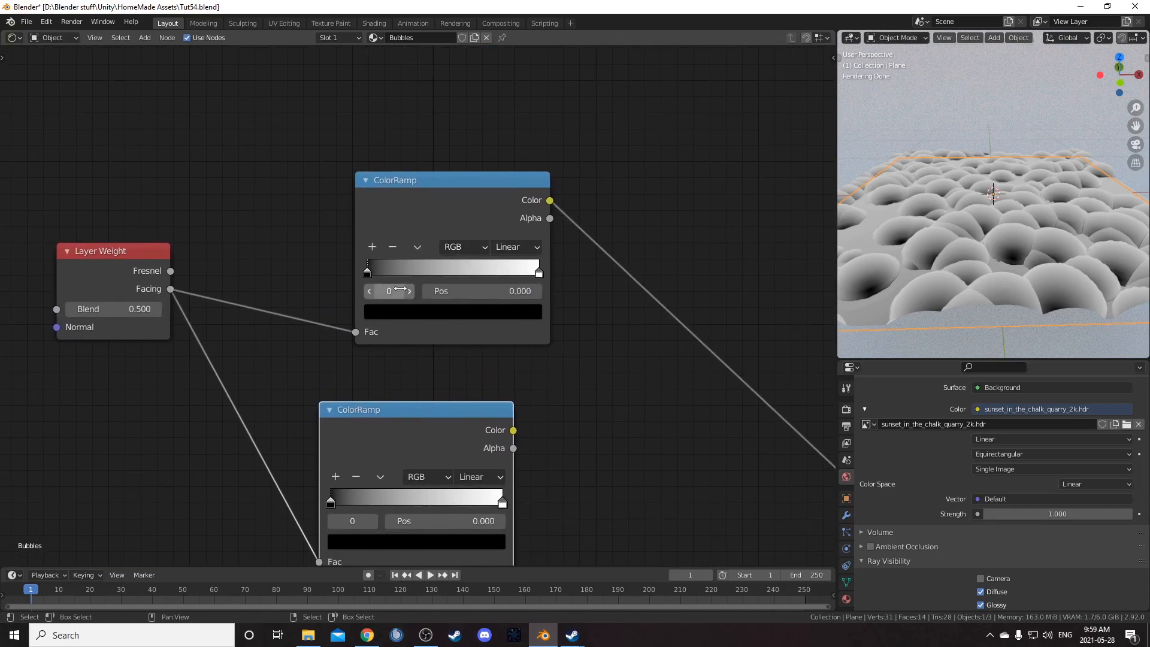
Set the upper ColorRamp's black stop to position 0.53 and its white stop to 0.8, checking the bubble edges.
click(451, 292)
text(.53)
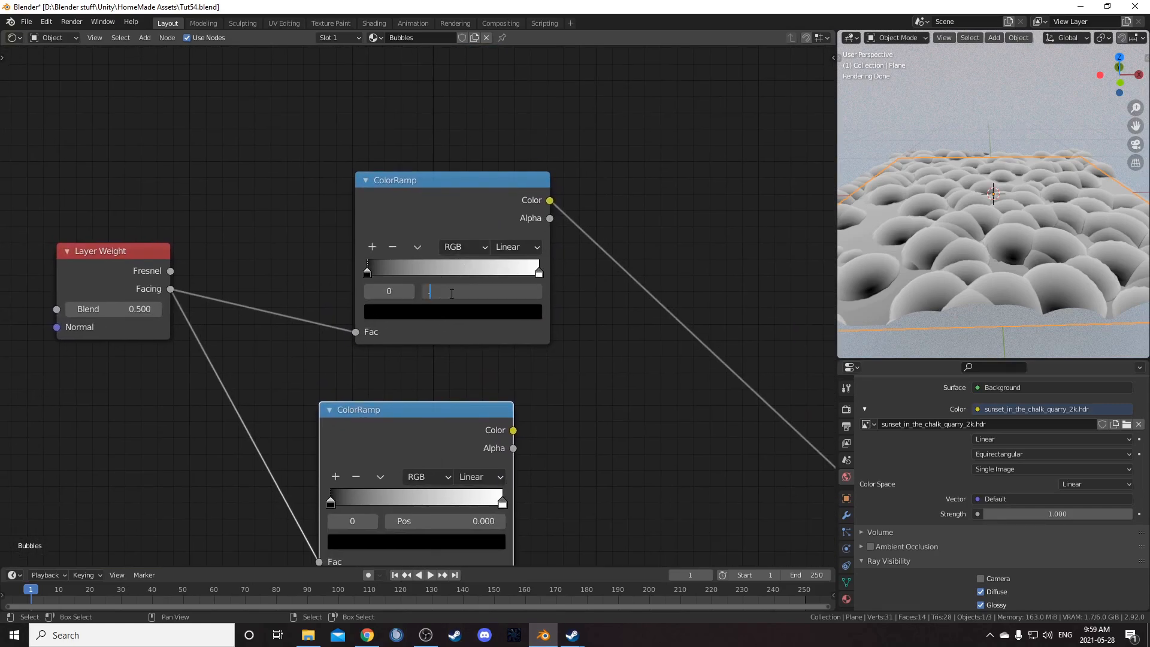
key(Return)
click(540, 273)
click(514, 293)
key(BackSpace)
text(.8)
key(Return)
middle_drag(982, 198, 1024, 236)
middle_drag(1040, 288, 1041, 246)
Set the duplicated ColorRamp's color mode to HSV and its interpolation to Far.
middle_drag(198, 527, 201, 362)
scroll(350, 329, up, 3)
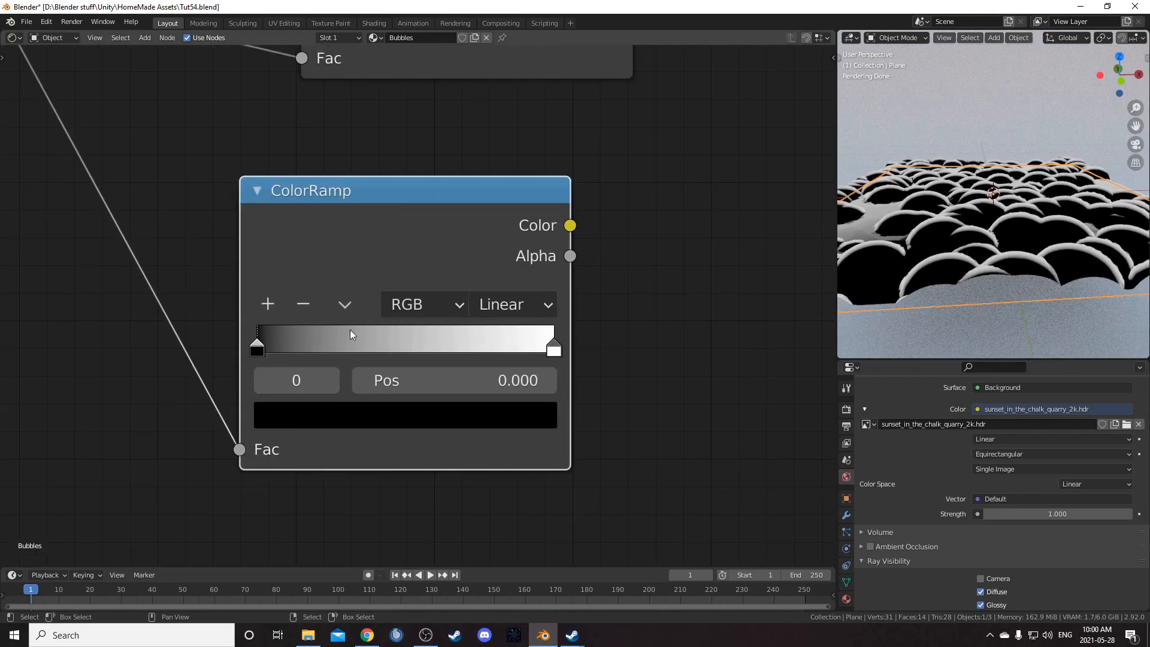
click(407, 308)
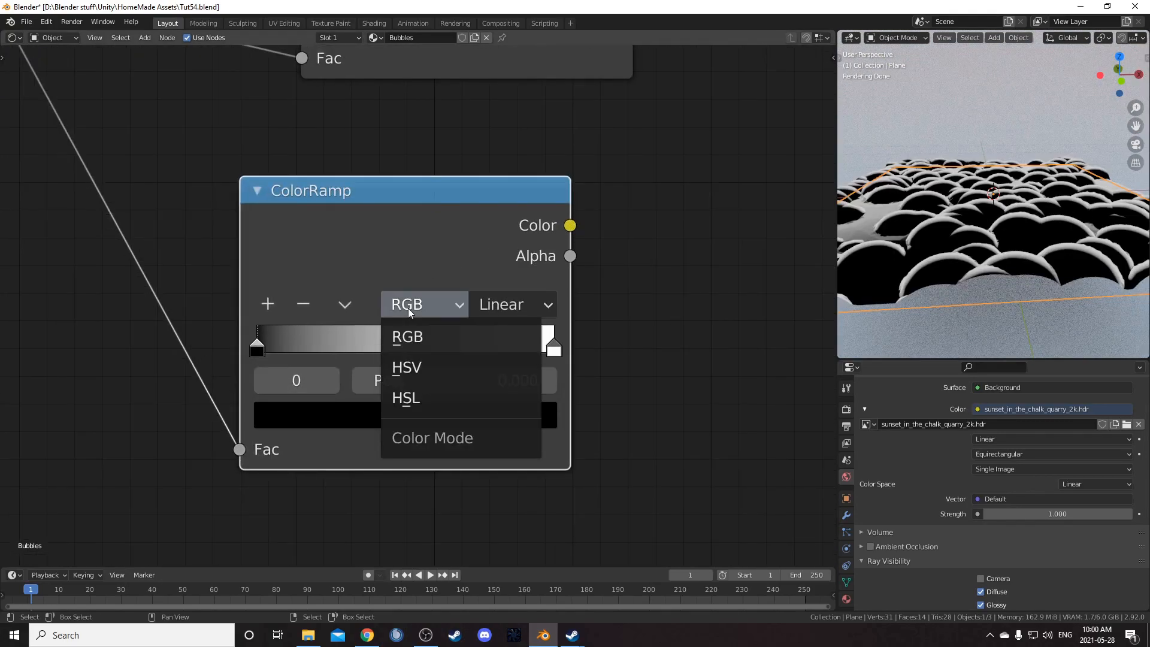
click(408, 378)
click(512, 305)
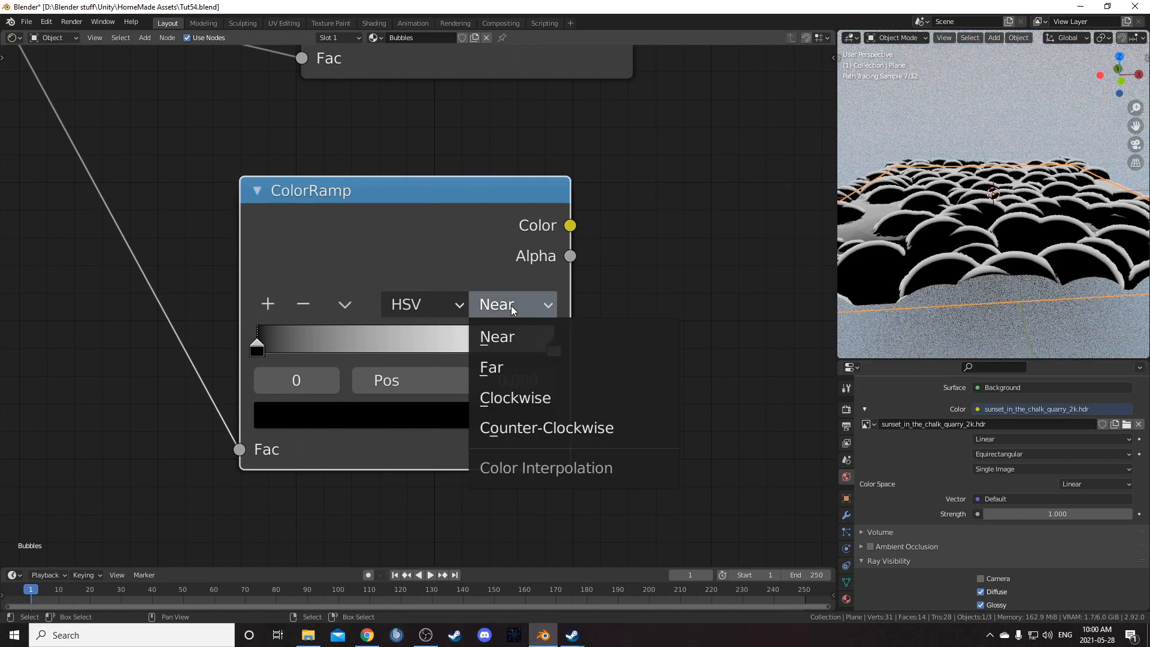
click(515, 366)
Set the lower ColorRamp's black stop to hex 662C16 and preview that ramp's color on the bubbles.
click(309, 411)
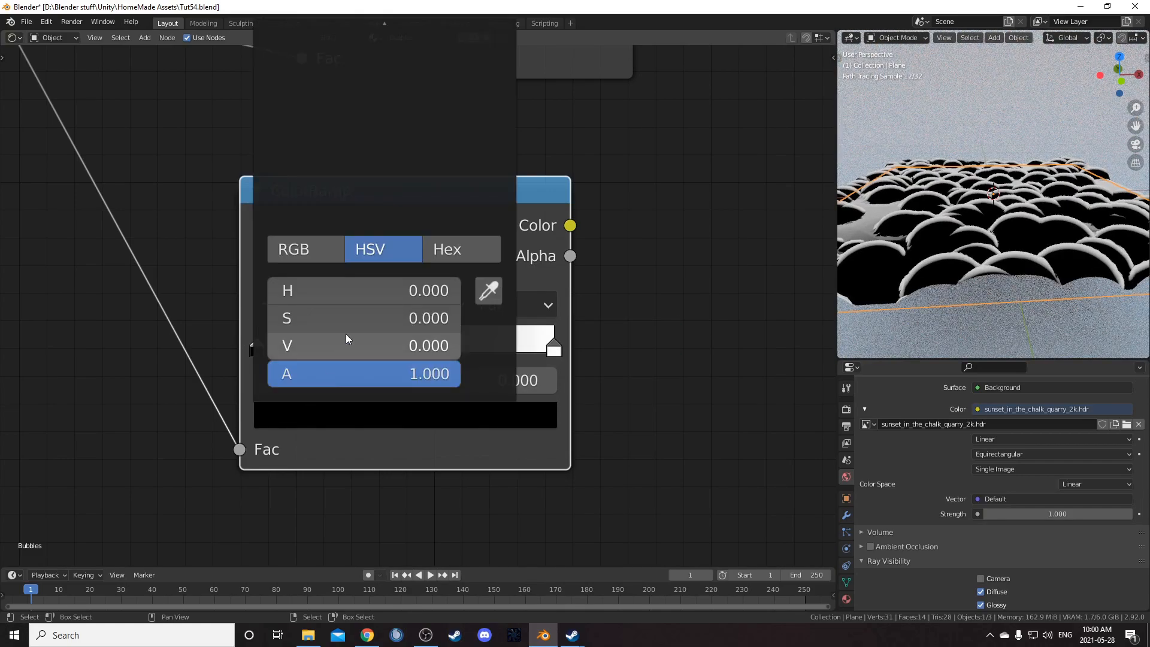
scroll(278, 540, down, 2)
click(397, 407)
click(441, 261)
click(351, 290)
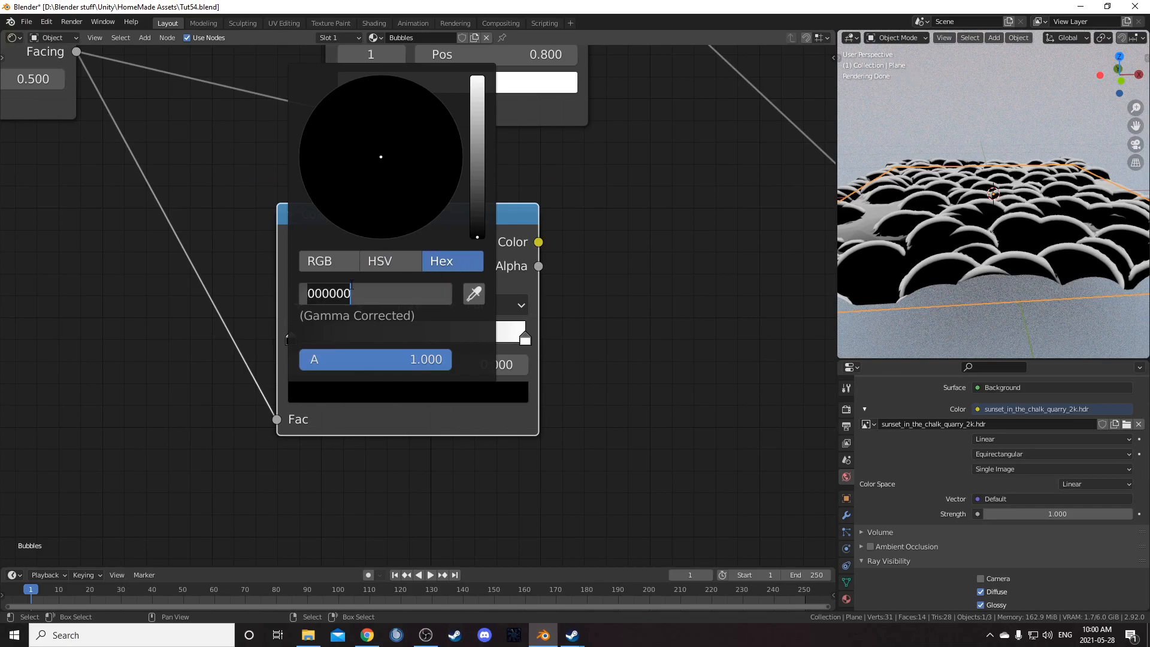
text(662c16)
key(Return)
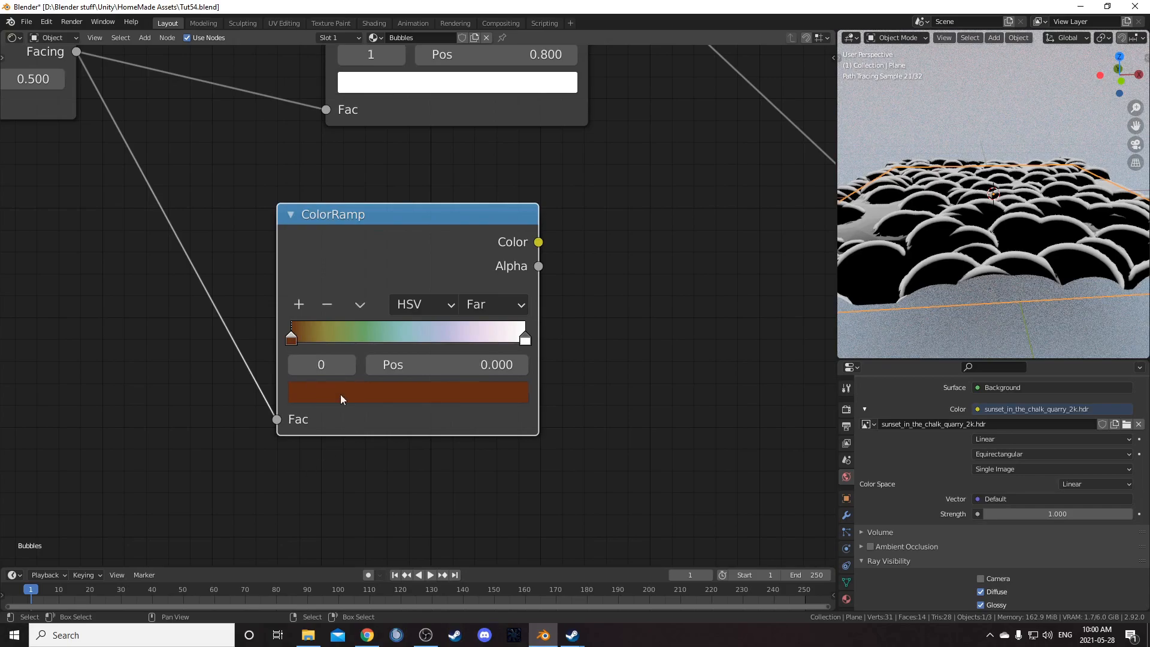
scroll(502, 348, down, 2)
ctrl+shift+click(376, 267)
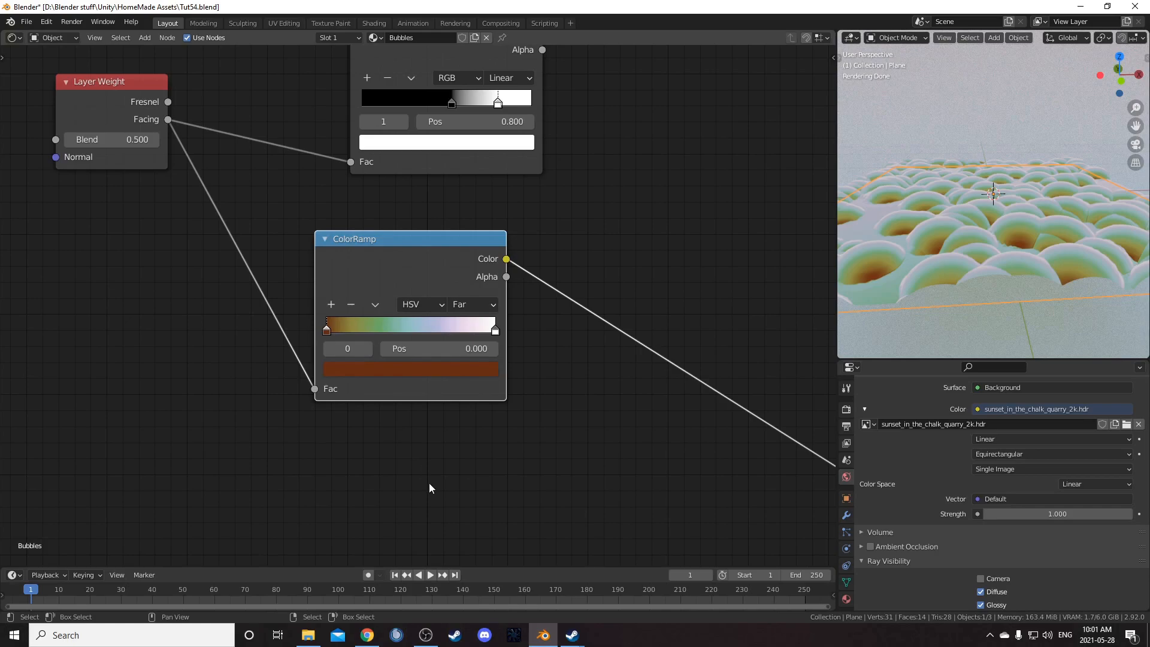
Add a Mix color node onto the link between the lower ColorRamp and the viewer.
key(shift+a)
text(s)
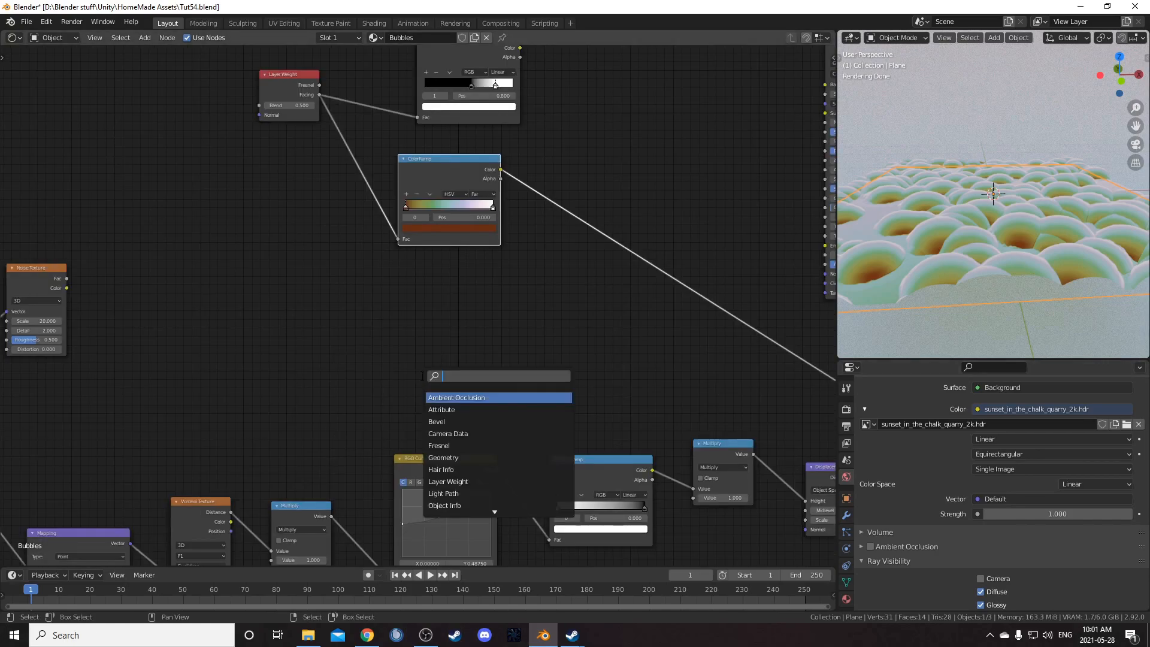
text(mix)
key(Return)
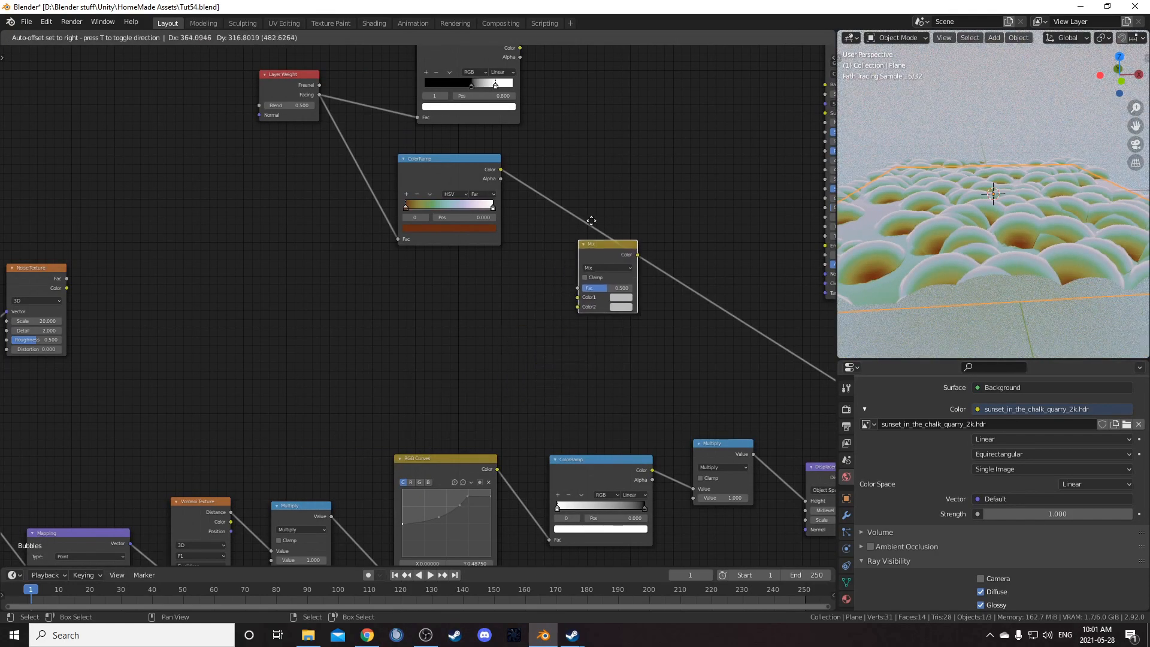
click(596, 216)
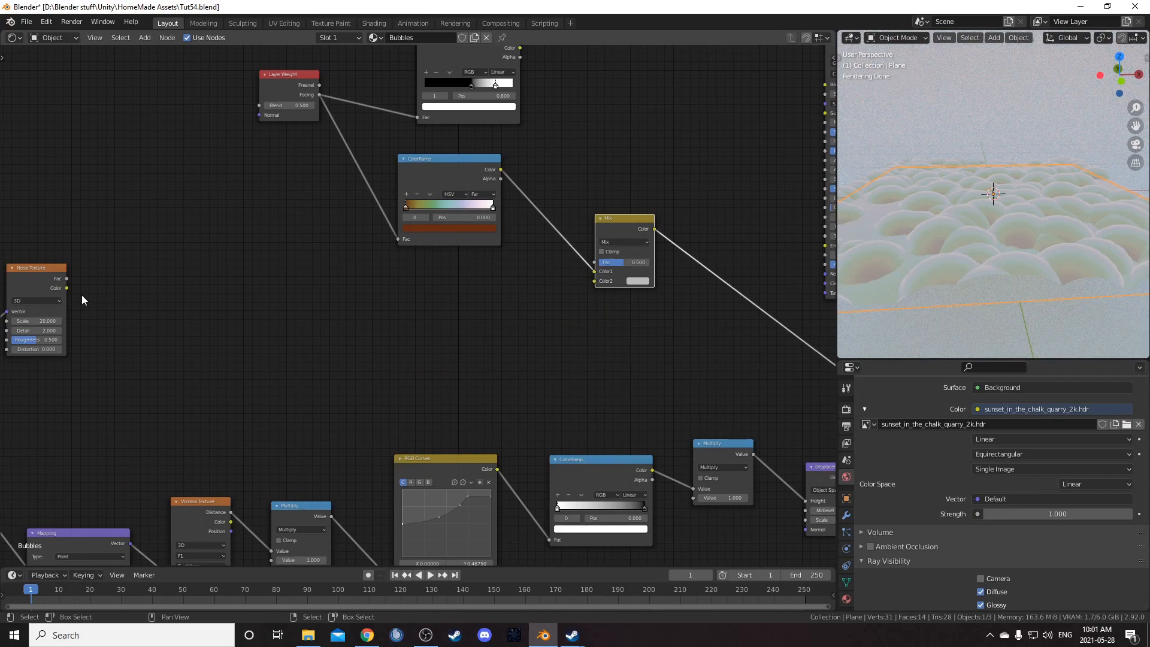
Connect the Noise Texture's Color to the Mix node's Color2 and check the blended bubble coloring up close.
drag(67, 288, 594, 281)
middle_drag(625, 304, 458, 358)
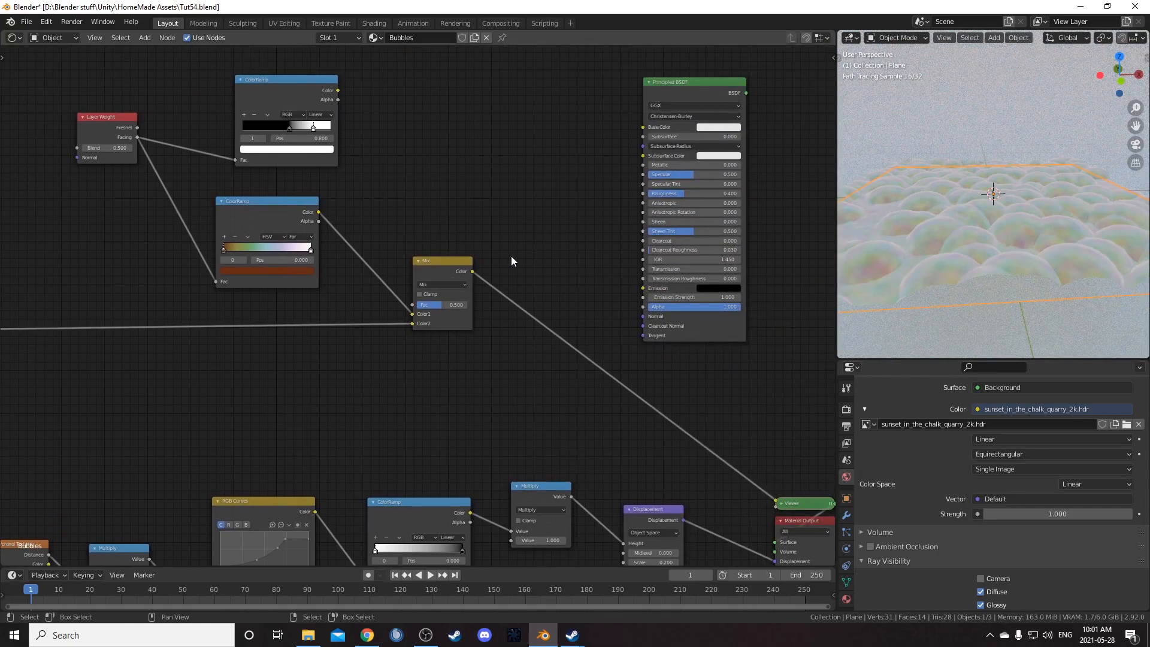
scroll(1073, 285, up, 4)
scroll(1012, 307, down, 3)
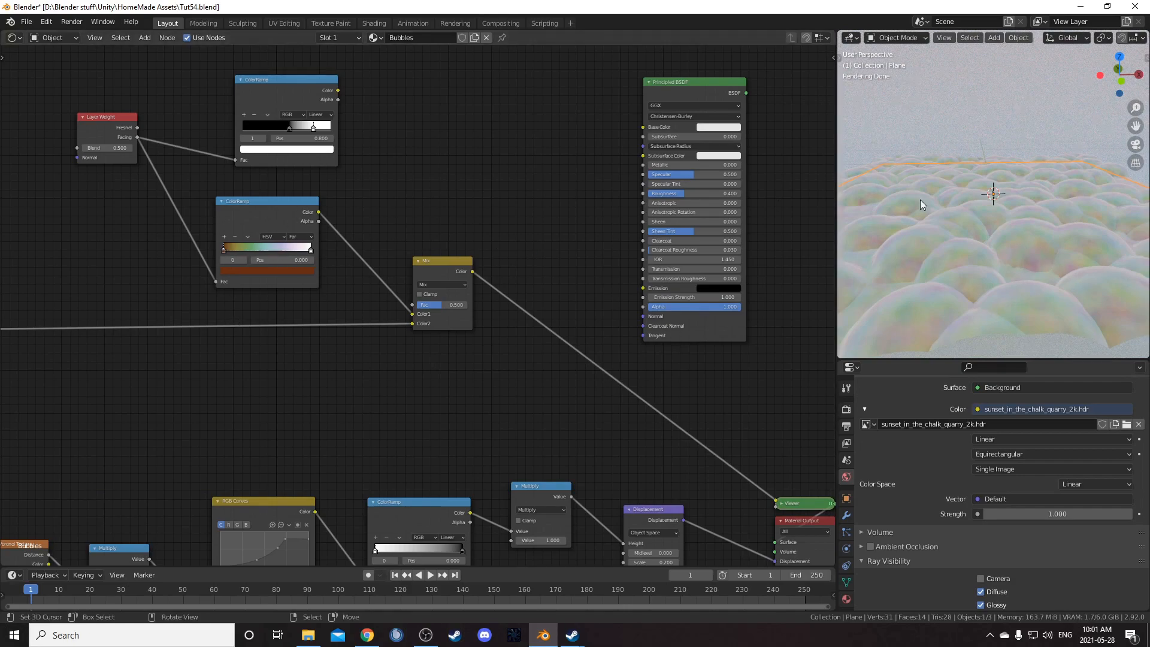
Combine the upper ColorRamp's Color and the first Mix's output in a second Mix node, expanded and placed before the Principled BSDF.
middle_drag(417, 274, 329, 300)
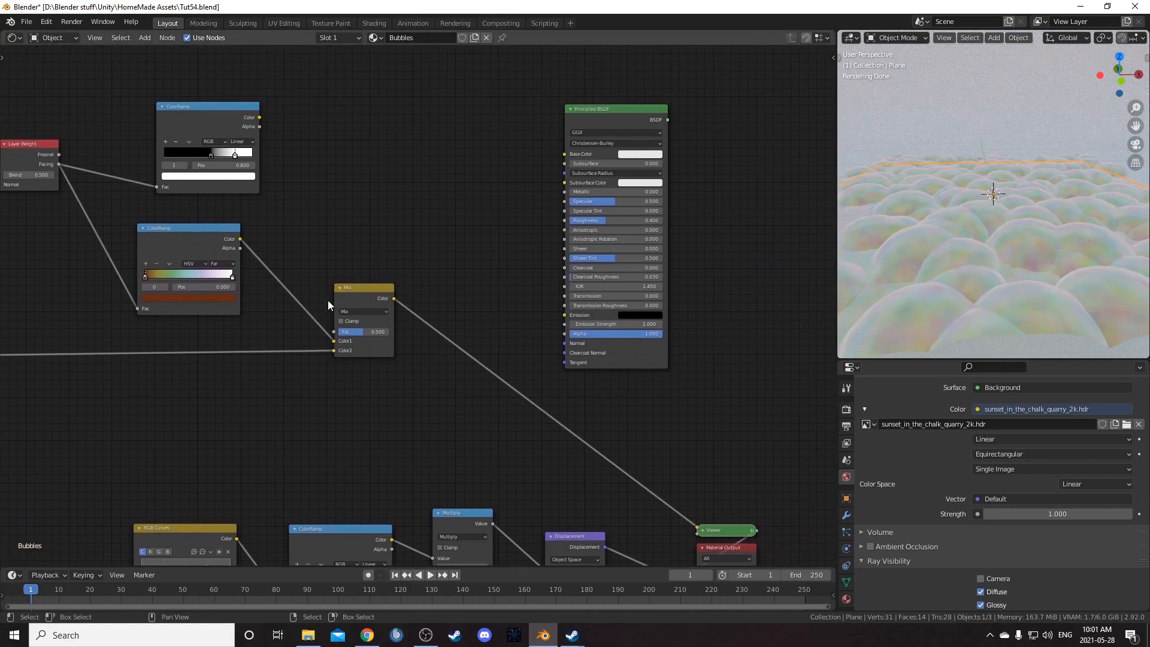
drag(192, 104, 188, 120)
middle_drag(335, 223, 333, 240)
ctrl+alt+right_drag(360, 295, 302, 200)
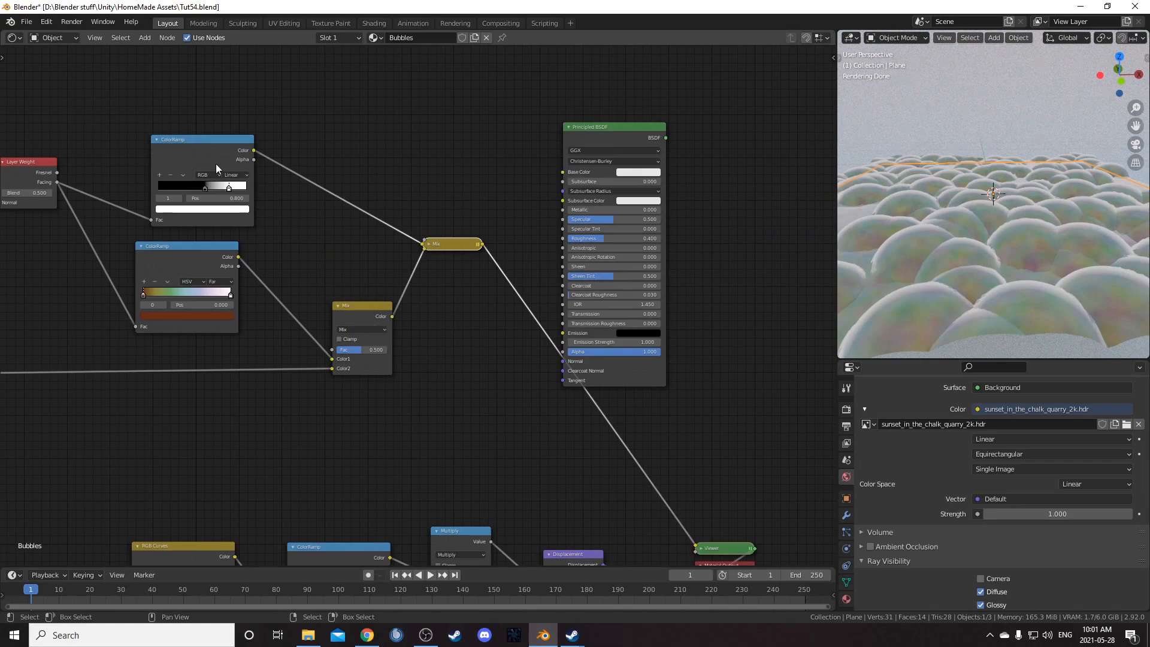
key(h)
drag(443, 247, 455, 229)
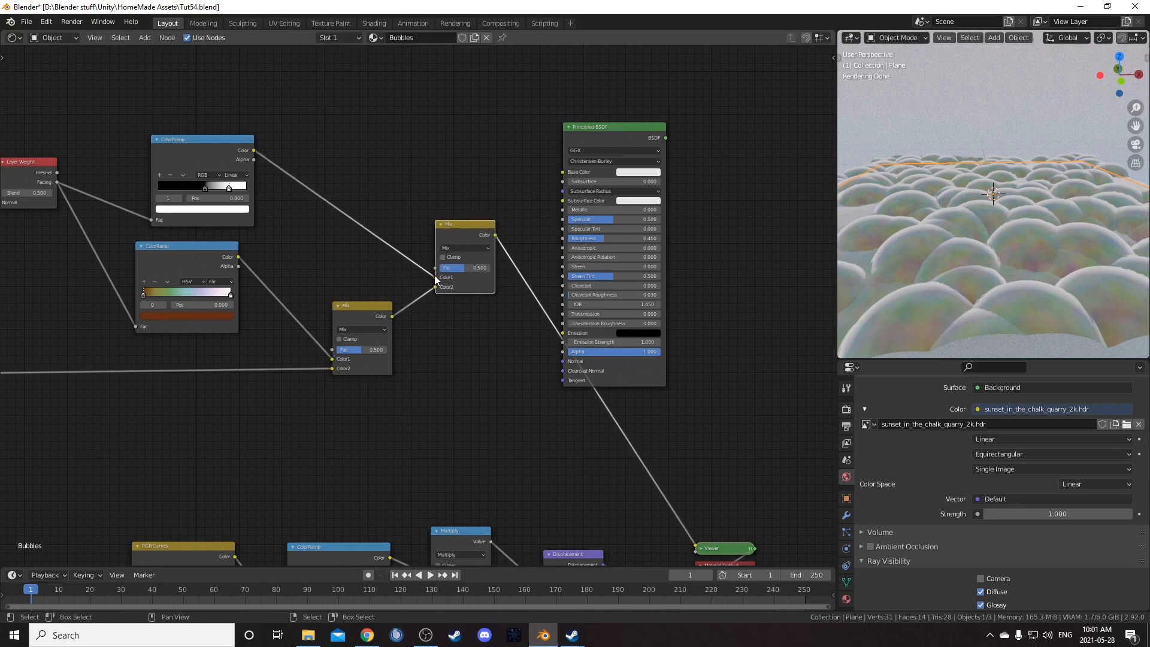
Rewire the second Mix so the upper ColorRamp drives Fac and the first Mix feeds Color1, and set Color2 to white.
mouse_move(434, 277)
mouse_down()
mouse_move(434, 268)
mouse_move(409, 291)
mouse_move(435, 277)
mouse_up()
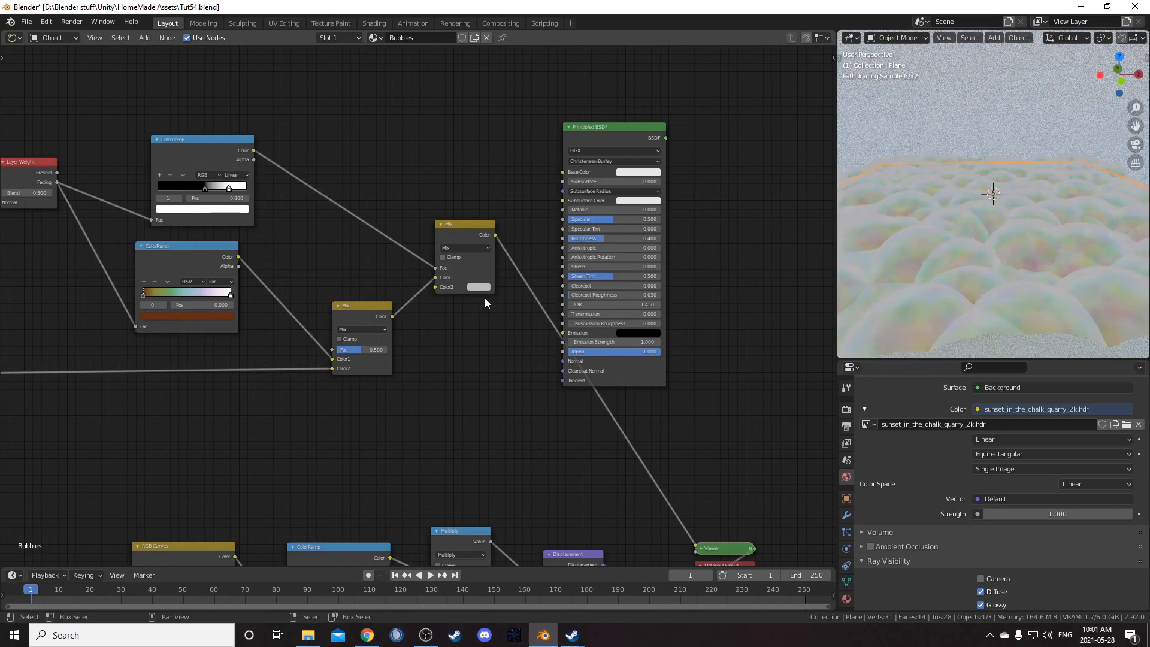
click(479, 285)
scroll(509, 197, up, 6)
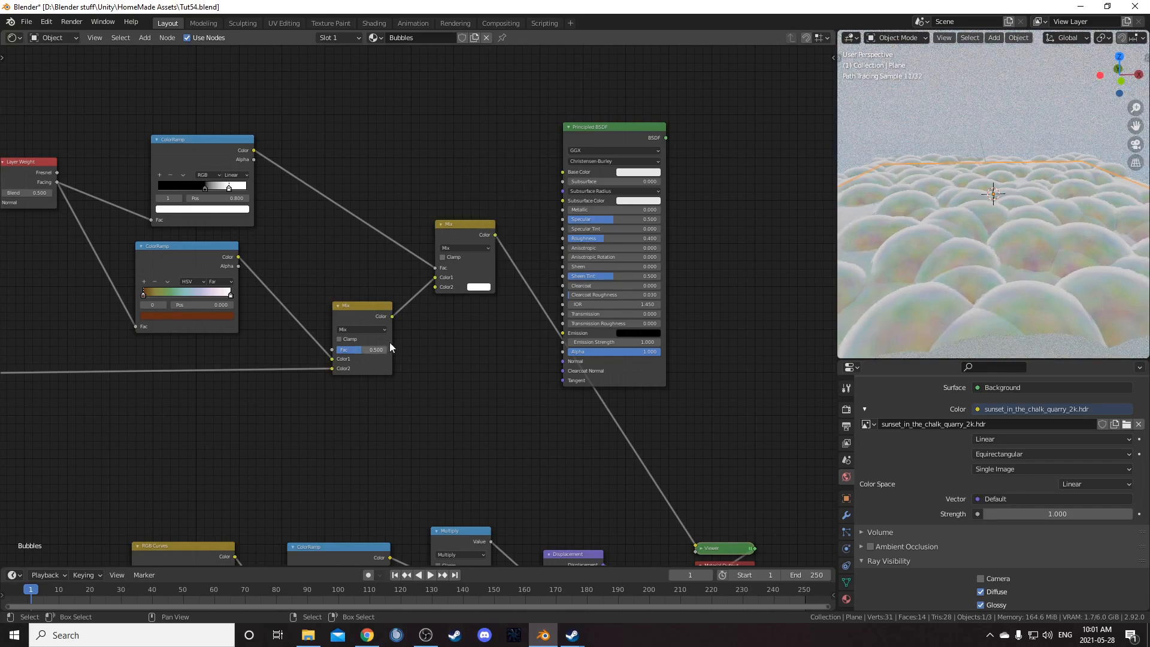
scroll(391, 342, up, 1)
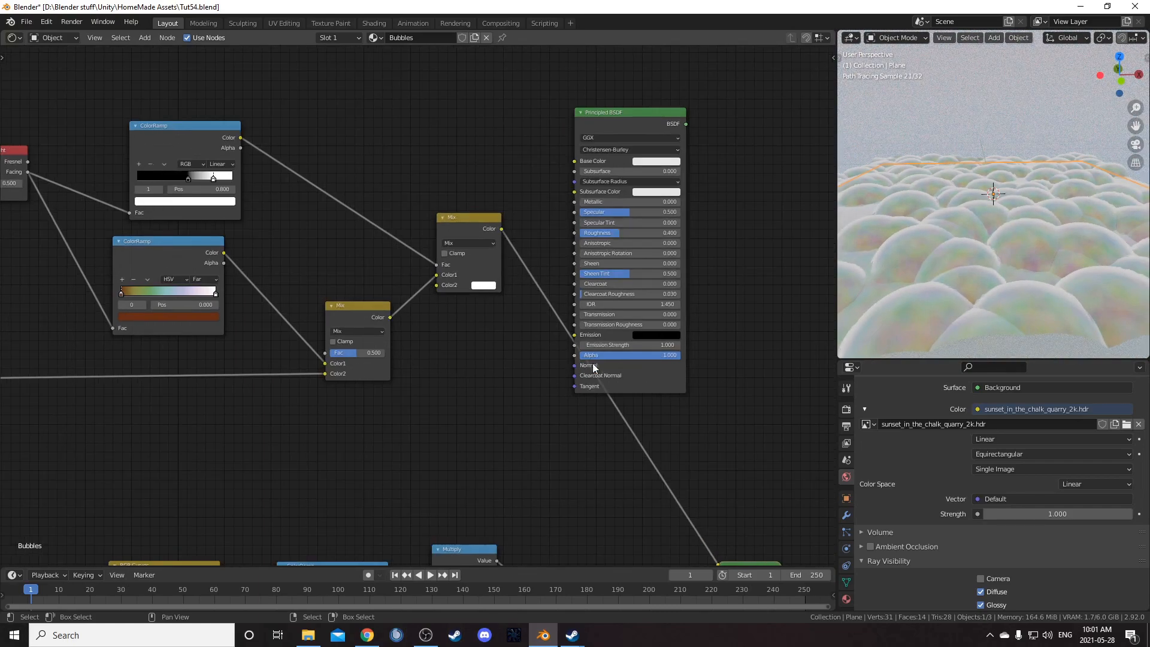
Connect the second Mix's Color to the Principled BSDF's Base Color and output that shader as the material surface.
middle_drag(520, 254, 457, 274)
drag(441, 248, 513, 180)
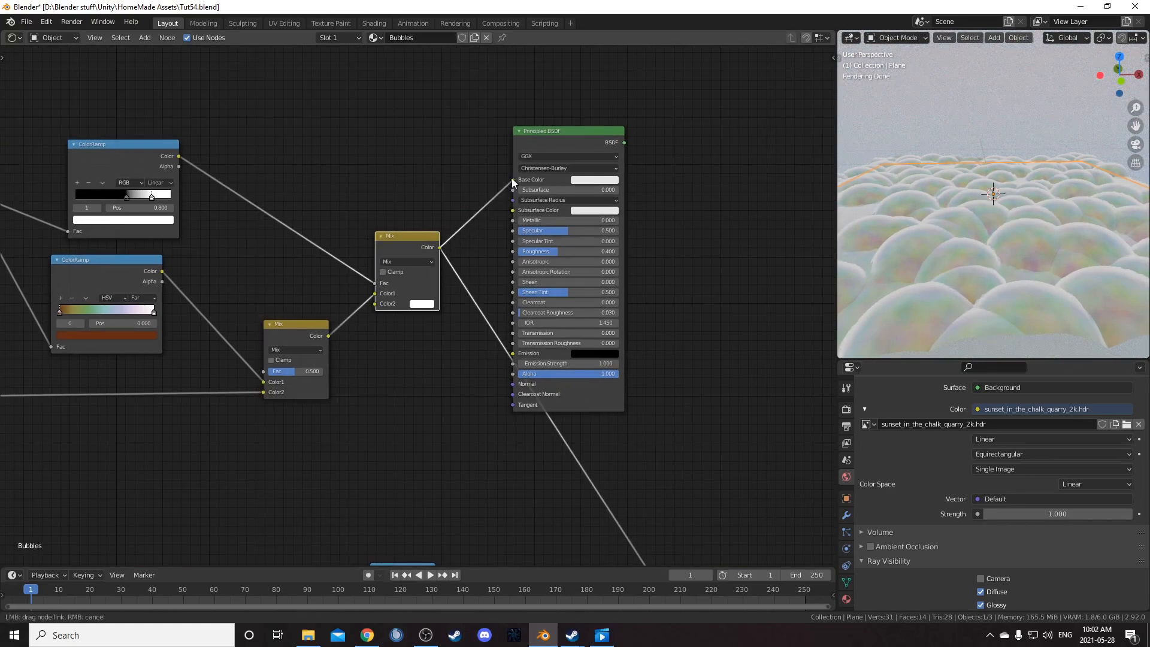
drag(556, 130, 586, 178)
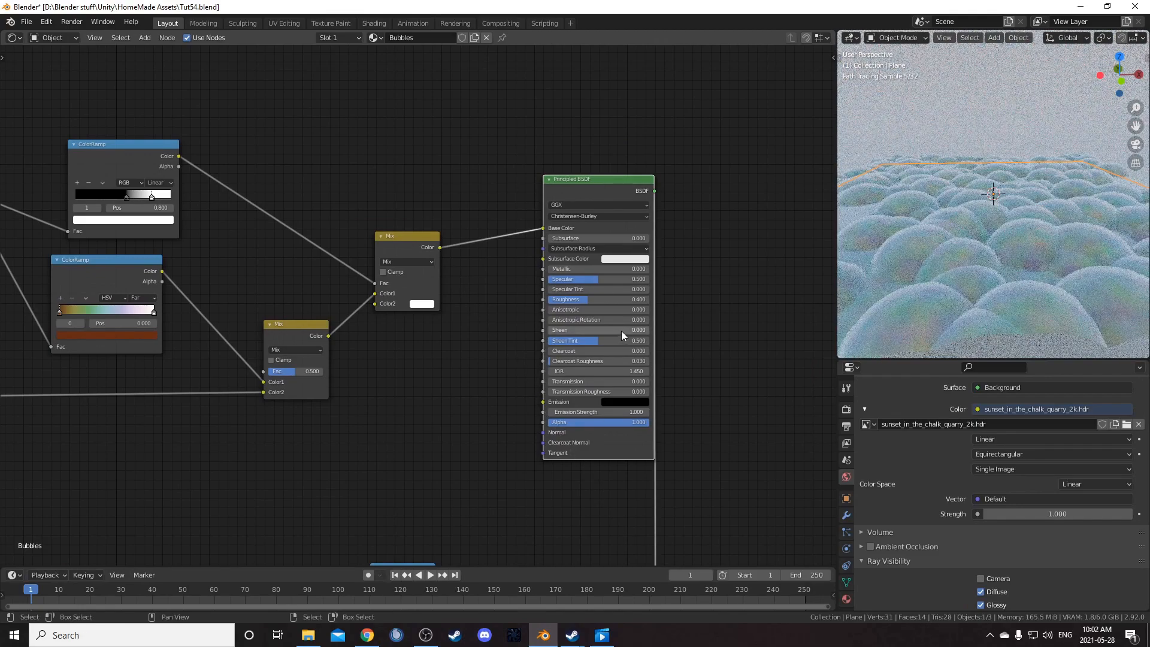
Set the Principled BSDF's Transmission to 1 and its Roughness to 0.
middle_drag(609, 347, 574, 249)
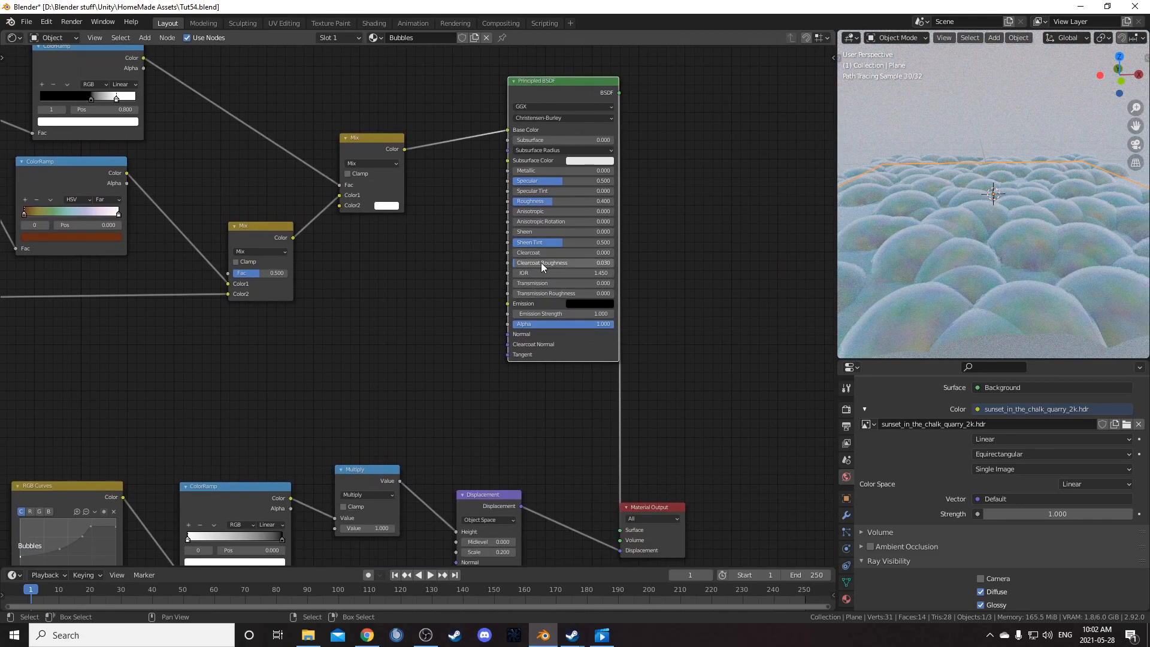
click(544, 282)
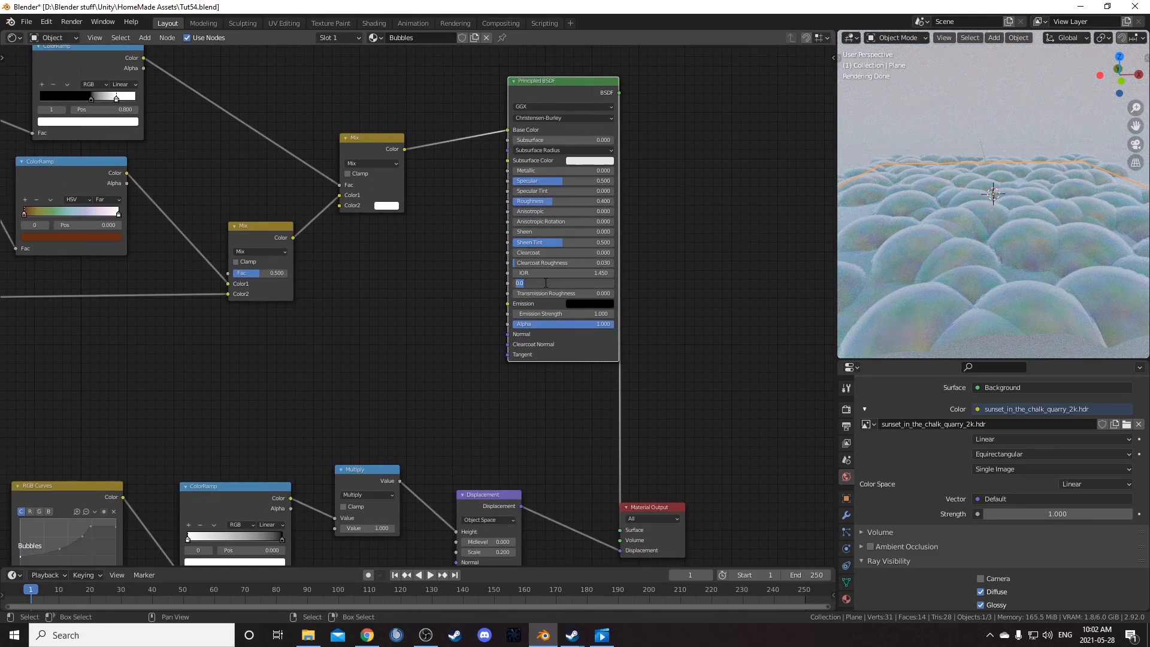
text(1)
key(Return)
click(545, 201)
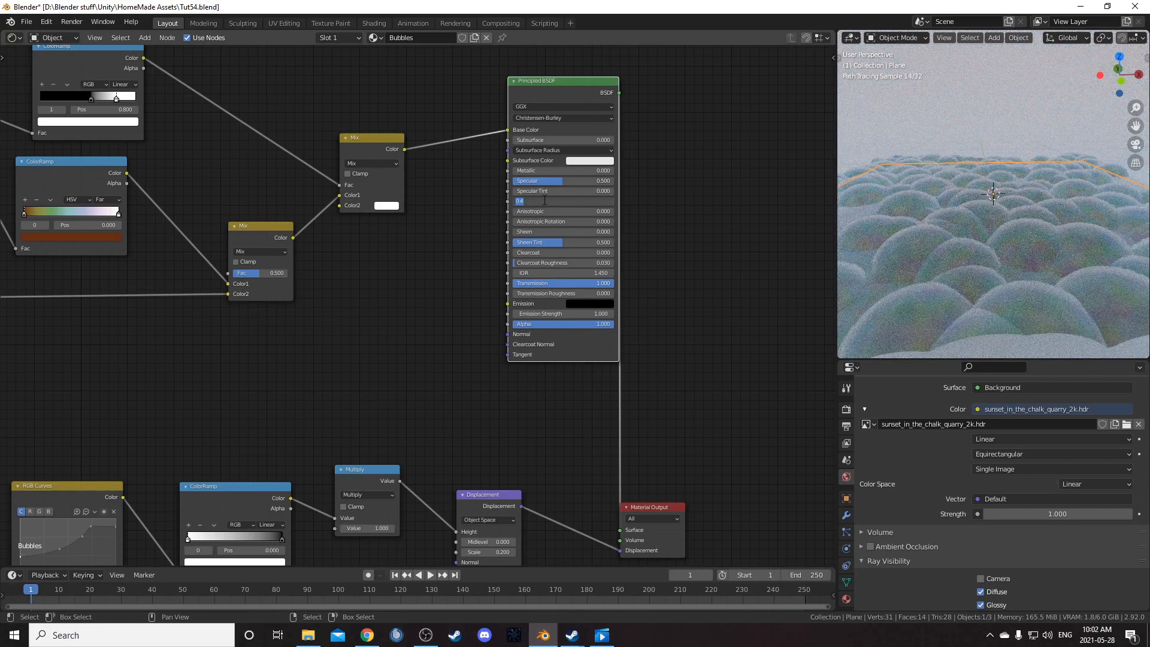
text(0)
key(Return)
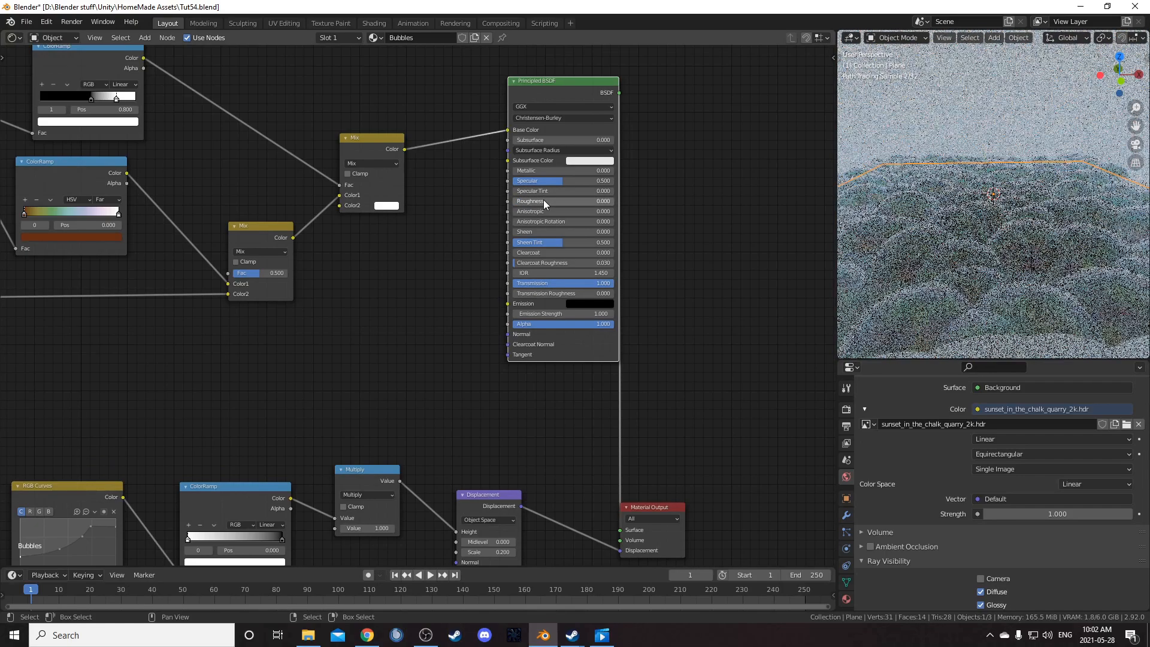
Look through the camera and move it about 0.48 m along its local Z axis.
middle_drag(956, 258, 1005, 310)
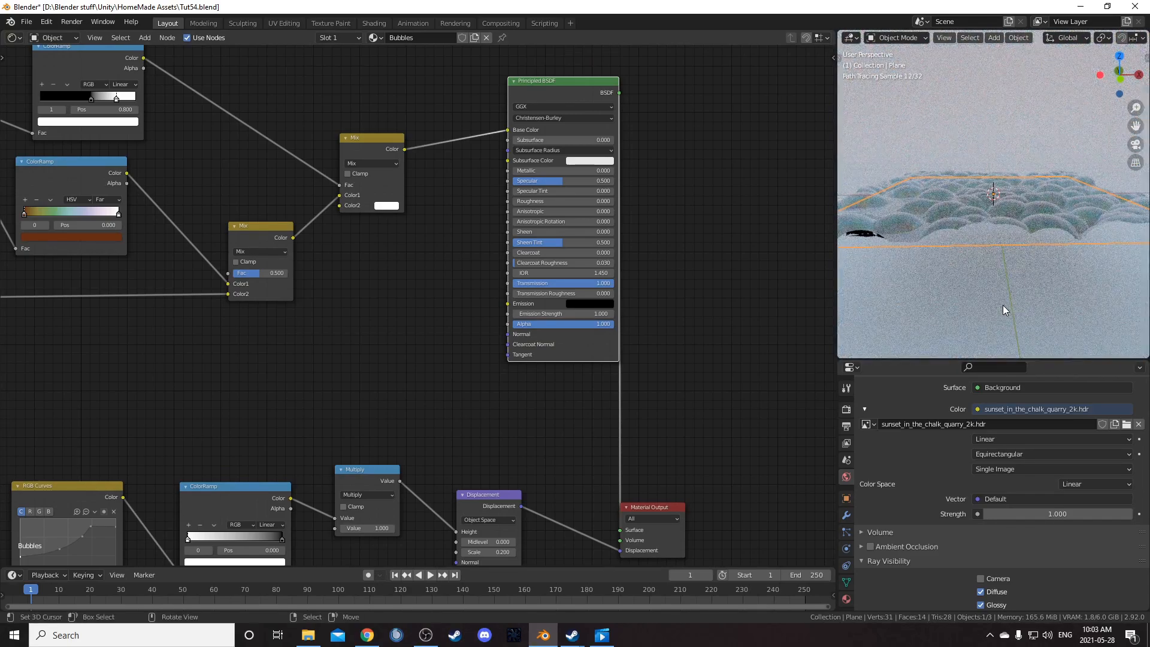
scroll(1003, 306, down, 1)
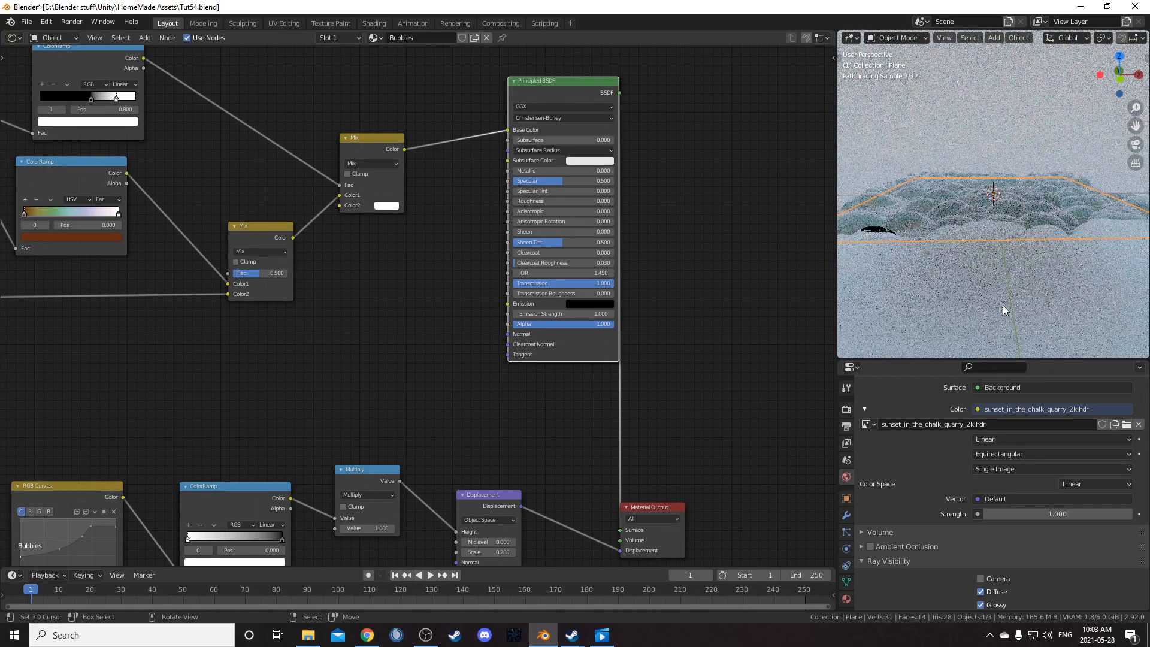
key(KP_1)
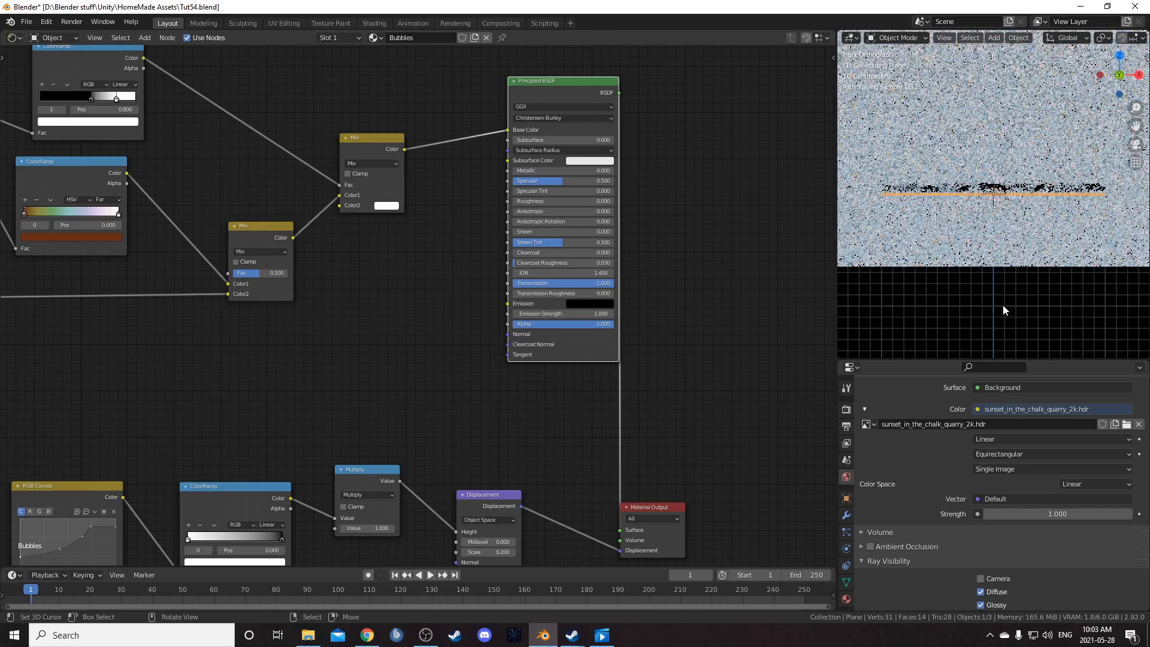
key(KP_8)
key(KP_8)
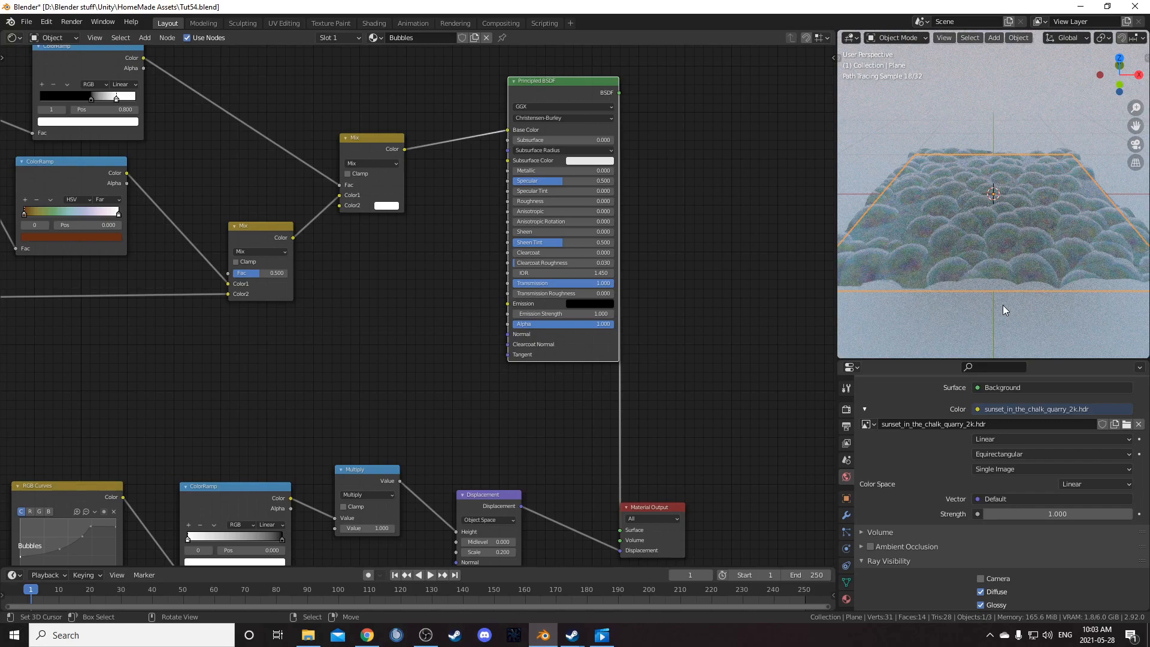
key(KP_0)
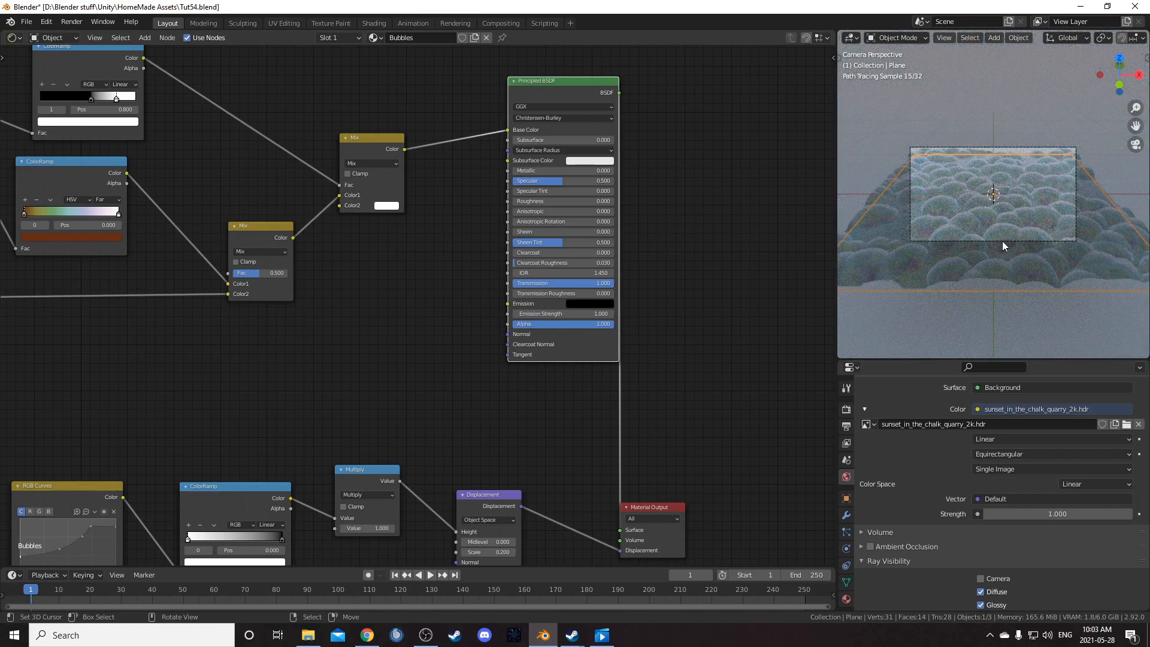
click(1002, 241)
key(g)
key(z)
key(z)
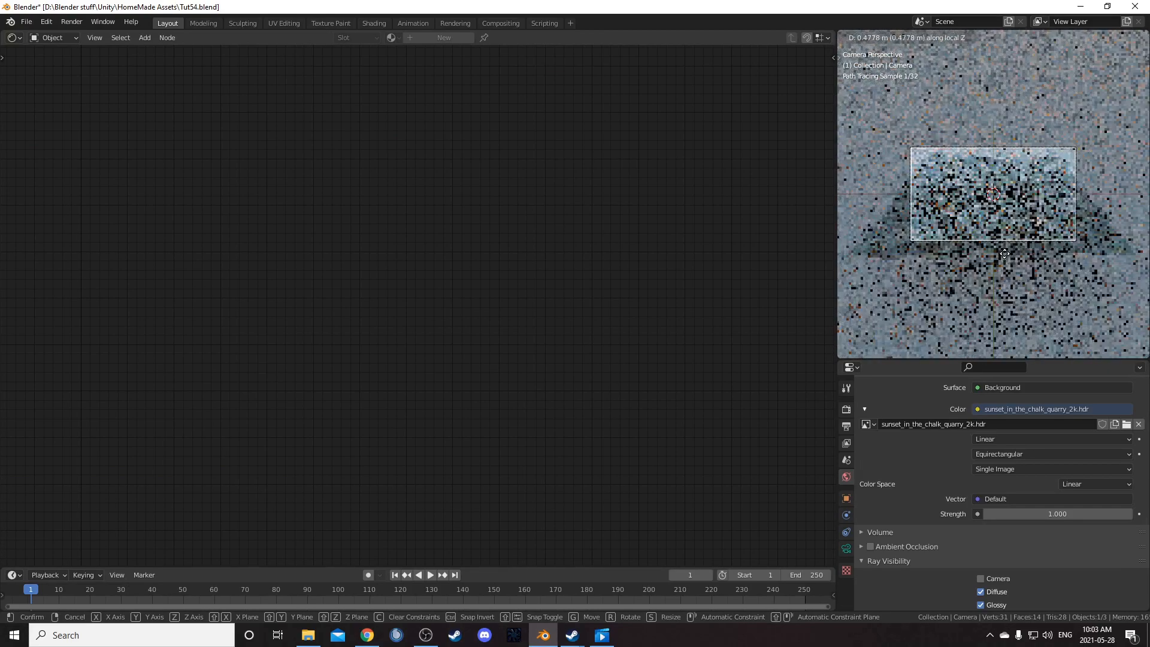
click(1005, 254)
Tilt the camera upward about its local X axis and lower it about 0.27 m along global Z.
key(r)
key(x)
key(x)
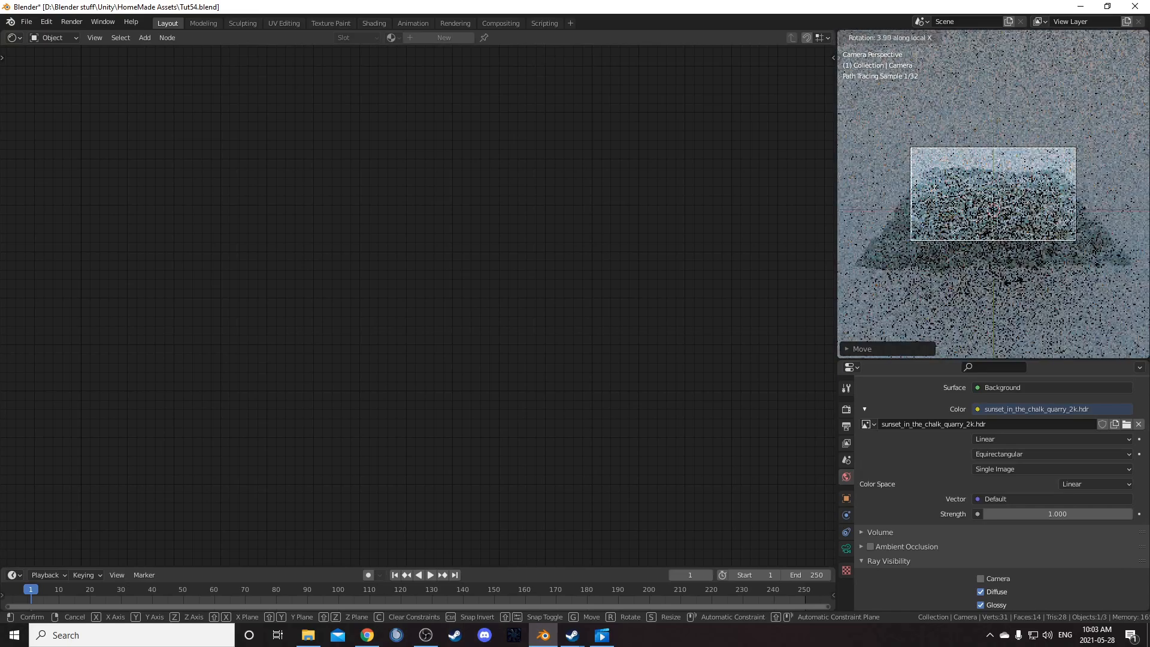
click(1007, 279)
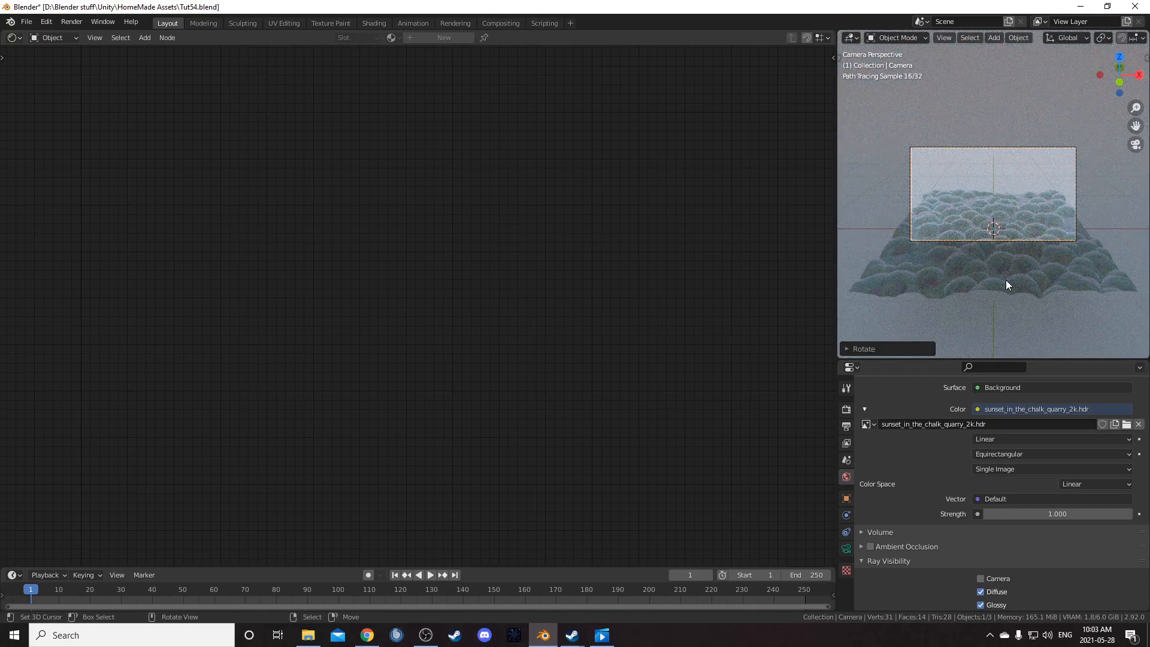
key(g)
key(z)
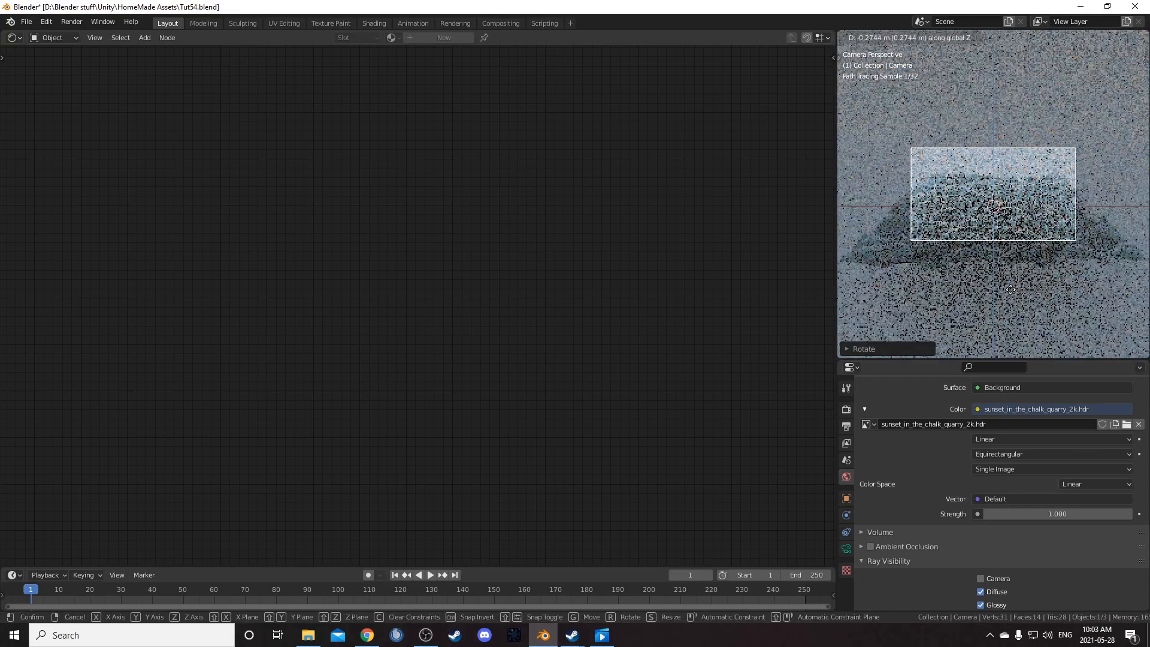
click(1010, 289)
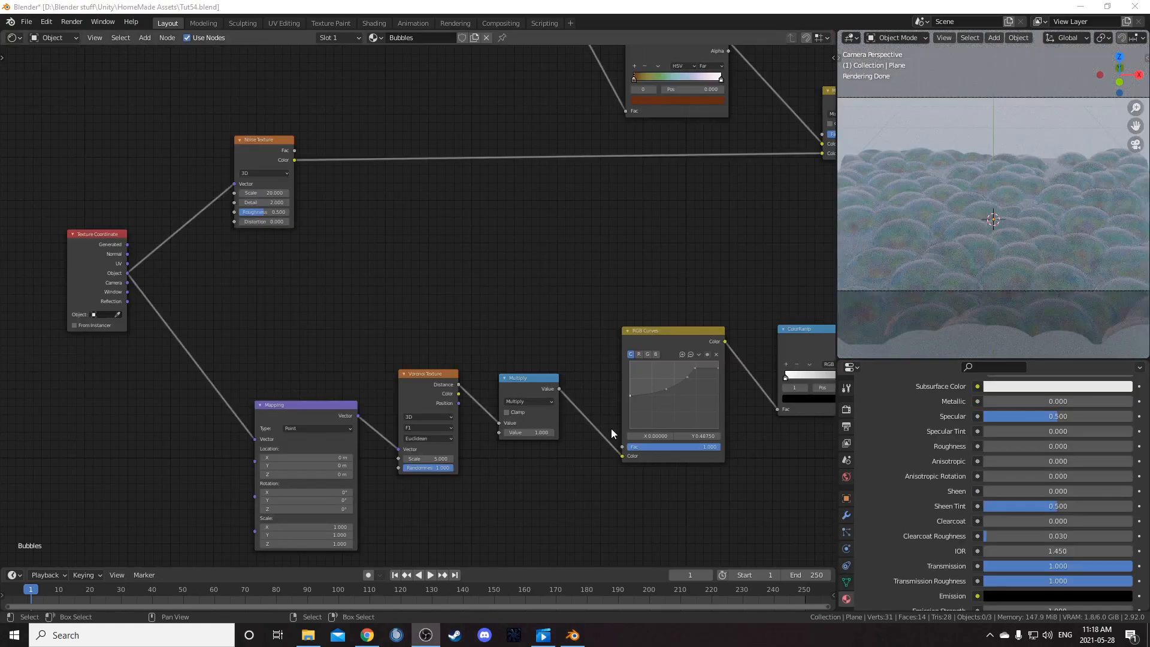
Set the Voronoi Texture's Scale to 10, then select the bubble plane while checking the smaller bubbles in the camera view.
middle_drag(610, 434, 594, 298)
scroll(454, 405, up, 3)
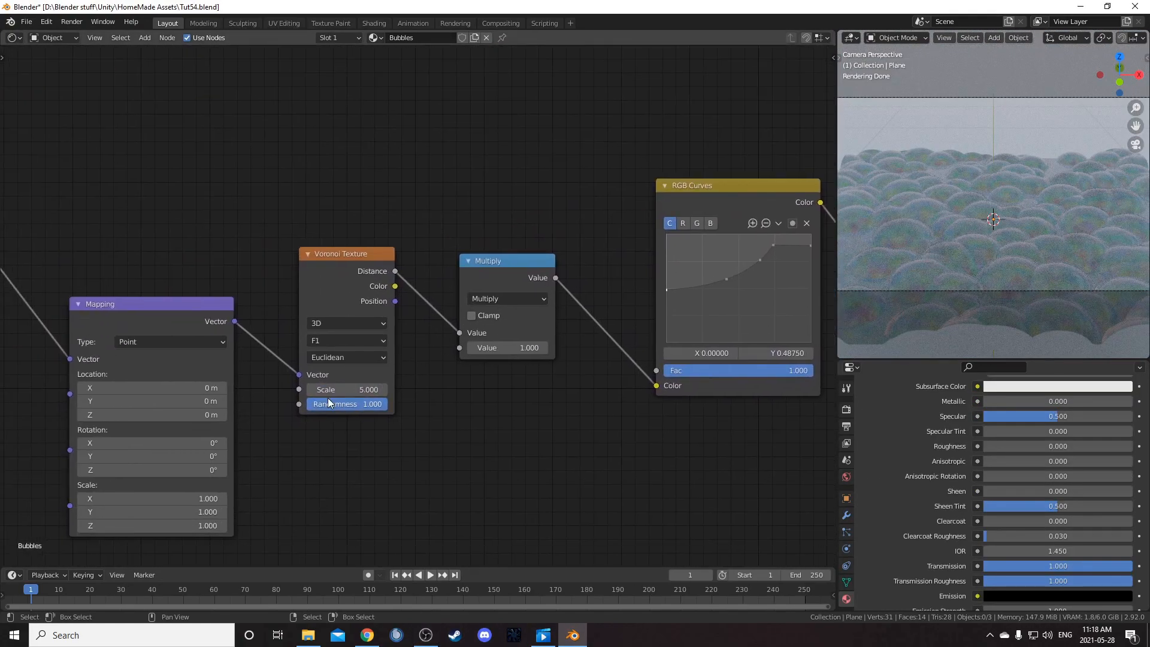
click(358, 390)
text(10)
key(Return)
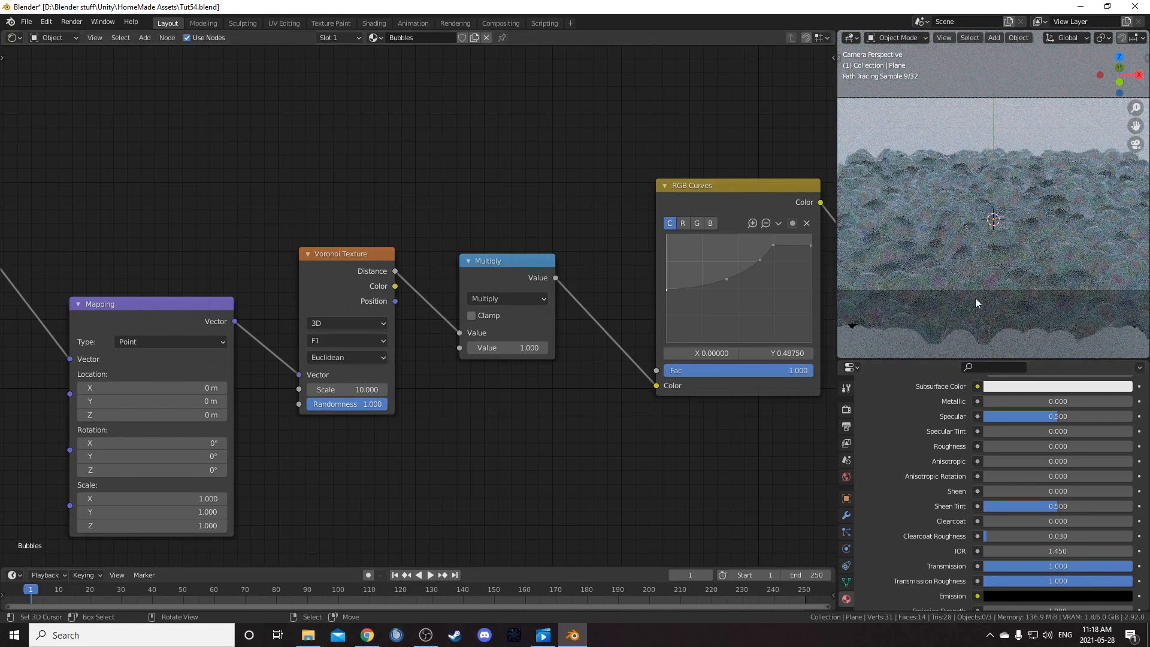
scroll(997, 252, up, 2)
click(993, 264)
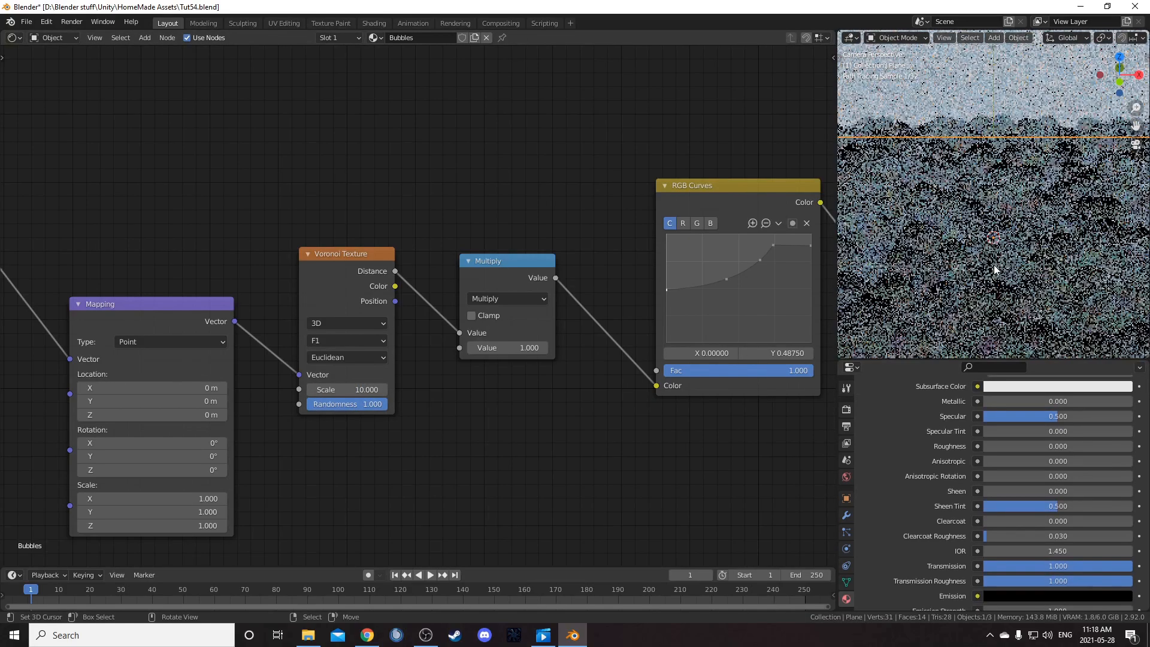
Set the Value of the Multiply node feeding the Displacement node to 0.4 and check the flatter bubbles through the camera.
middle_drag(493, 378, 173, 360)
scroll(617, 289, down, 3)
middle_drag(672, 281, 555, 300)
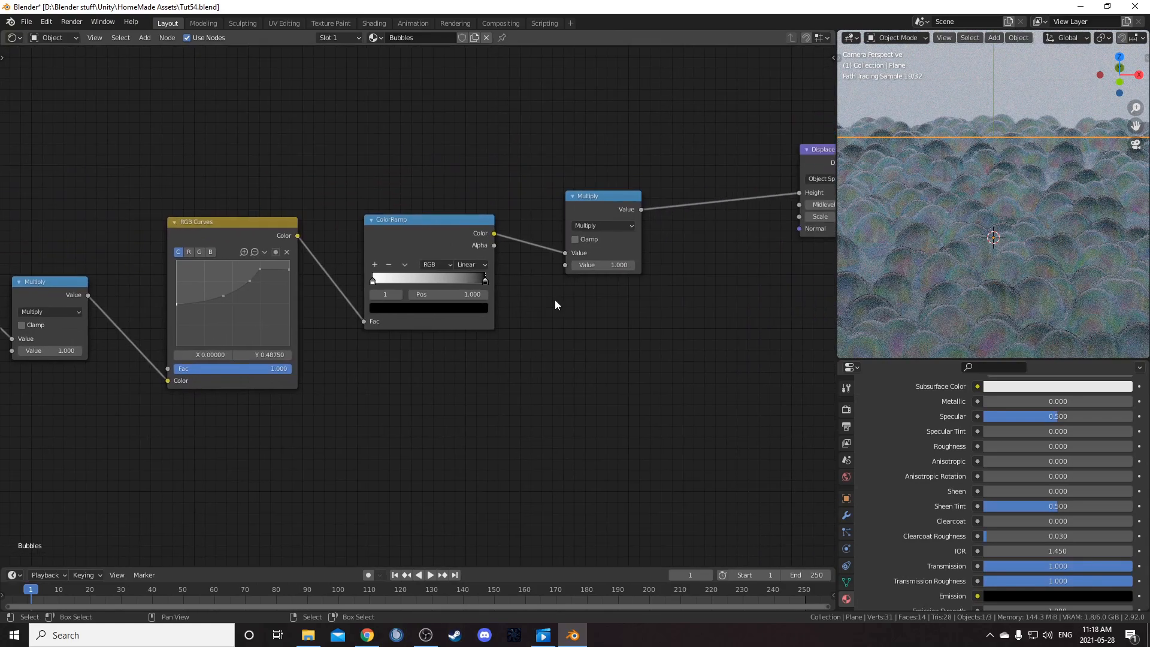
scroll(557, 298, up, 1)
middle_drag(659, 253, 547, 296)
drag(749, 185, 714, 221)
click(505, 305)
text(1.0)
text(0.4)
key(Return)
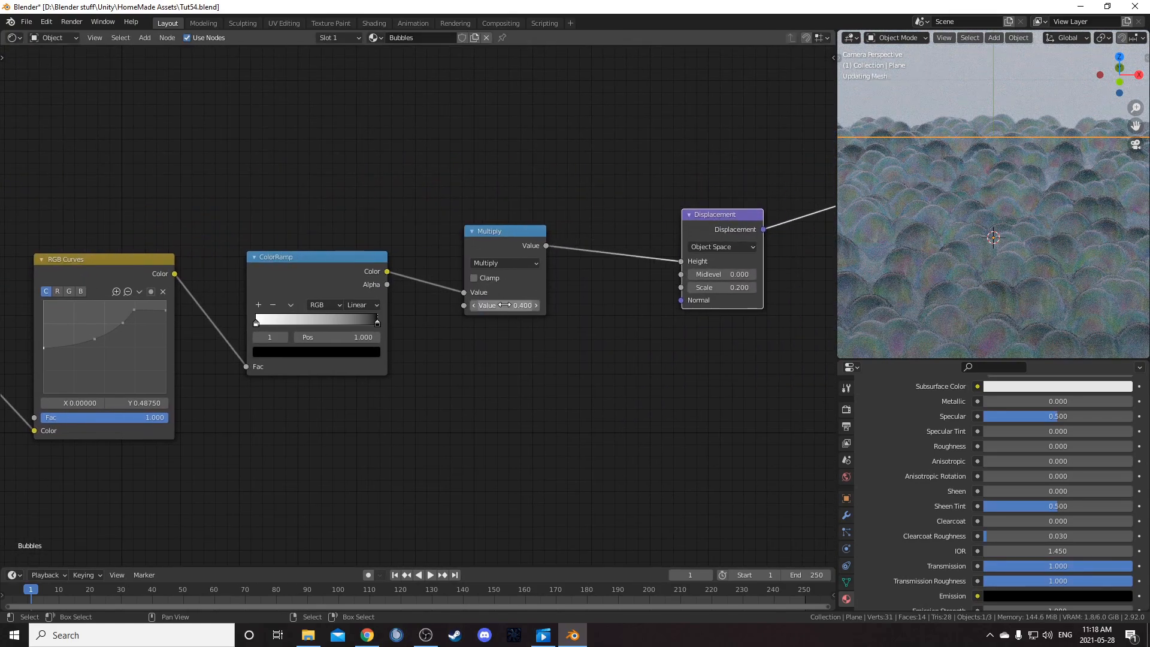
middle_drag(974, 272, 977, 255)
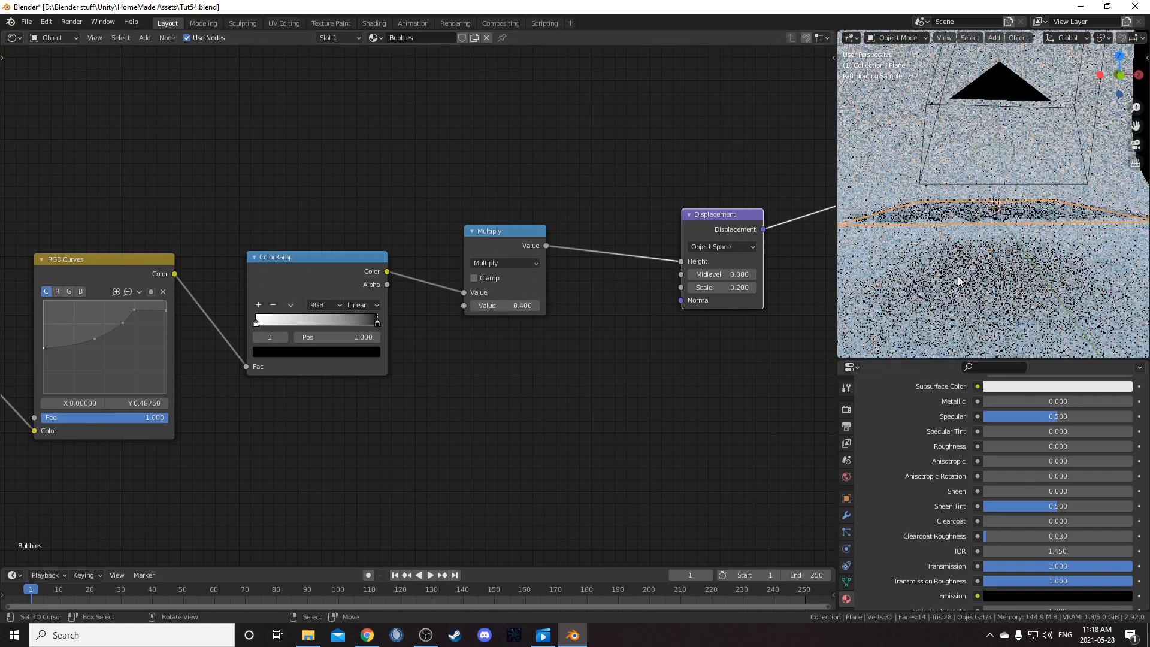
key(KP_0)
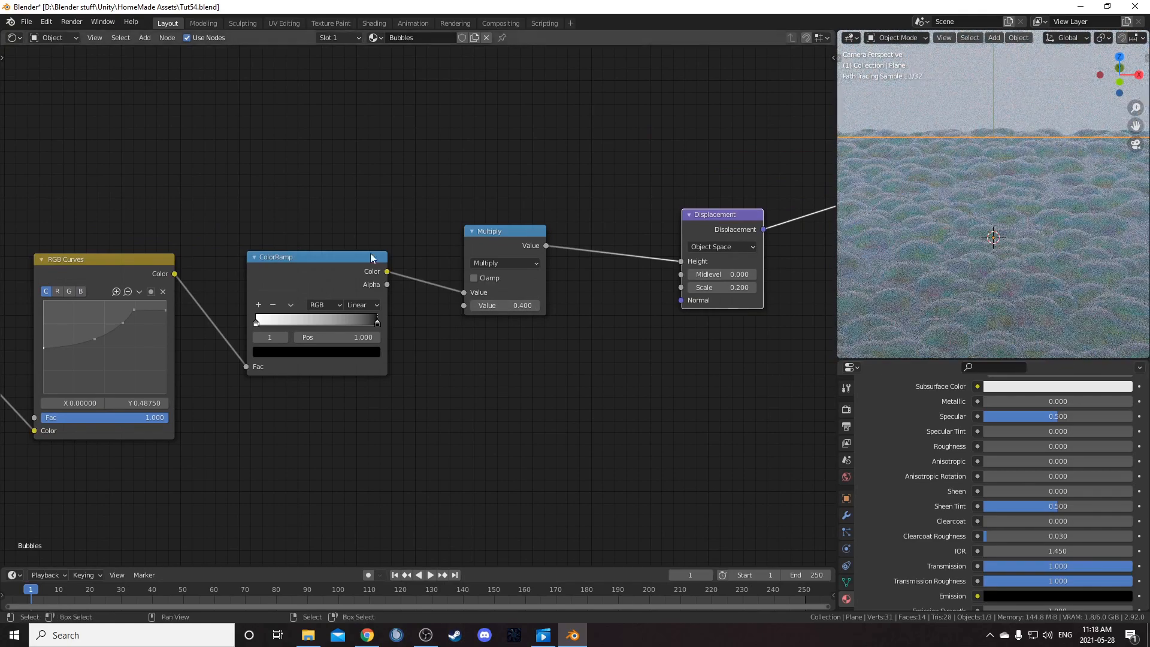
Set the Noise Texture's Distortion to 2.
middle_drag(365, 256, 493, 429)
scroll(239, 336, down, 3)
middle_drag(105, 312, 444, 323)
middle_drag(246, 331, 445, 338)
scroll(400, 321, up, 2)
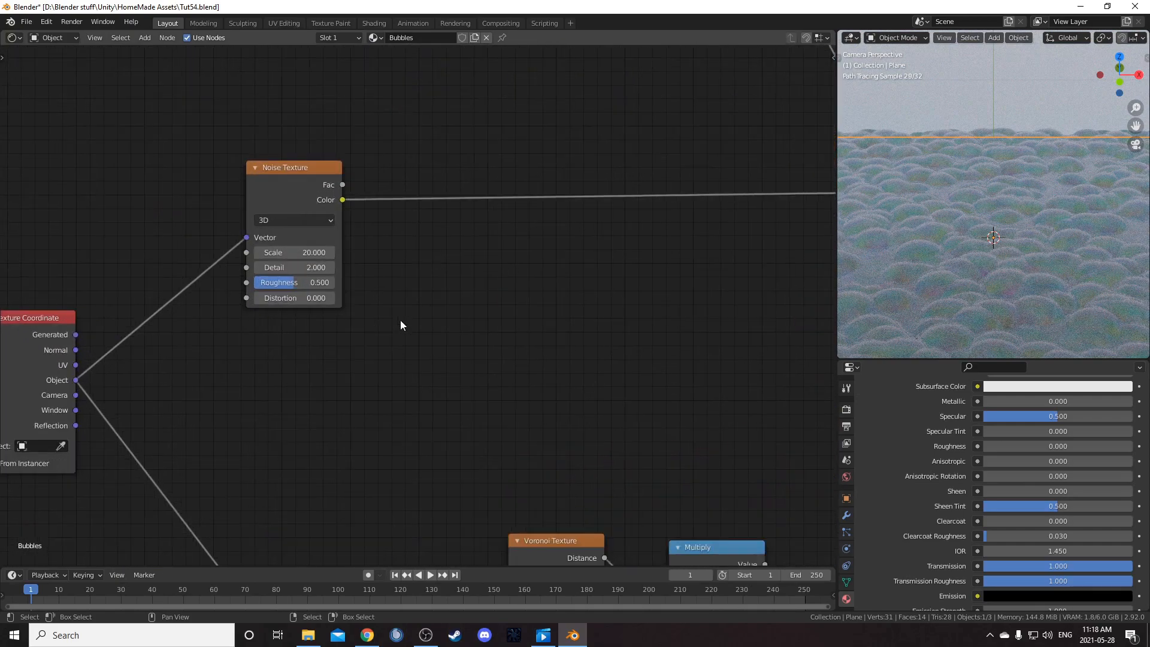
drag(275, 167, 297, 176)
double_click(316, 306)
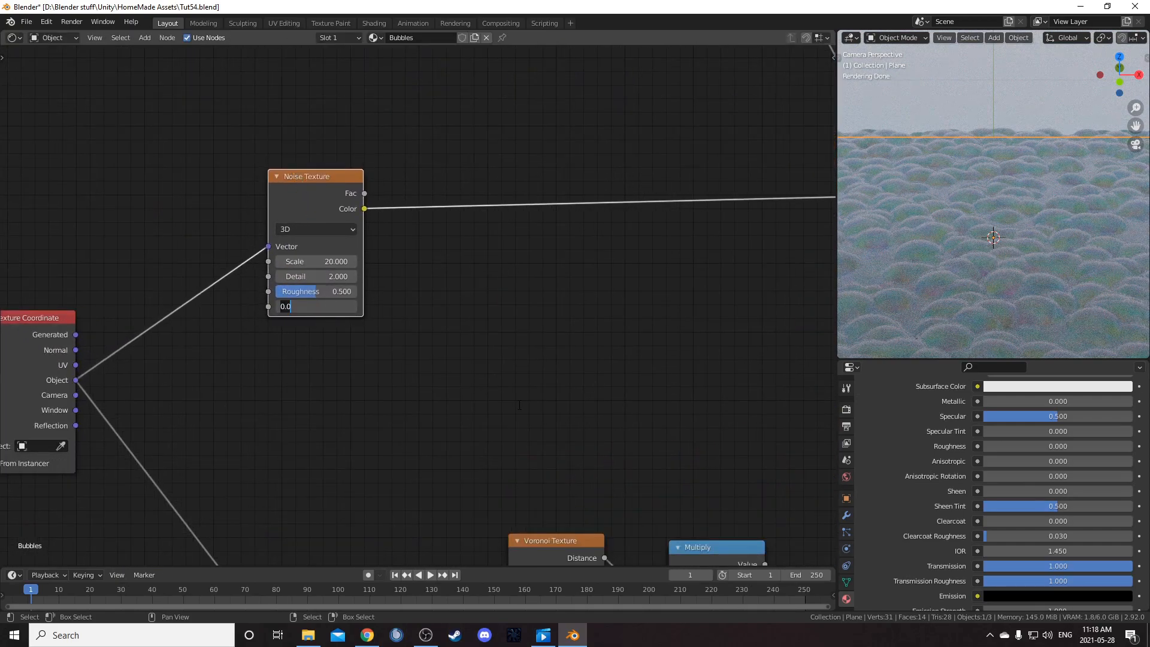
text(2)
key(Return)
Move the bubble plane into a new collection named Finished.
middle_drag(962, 262, 958, 283)
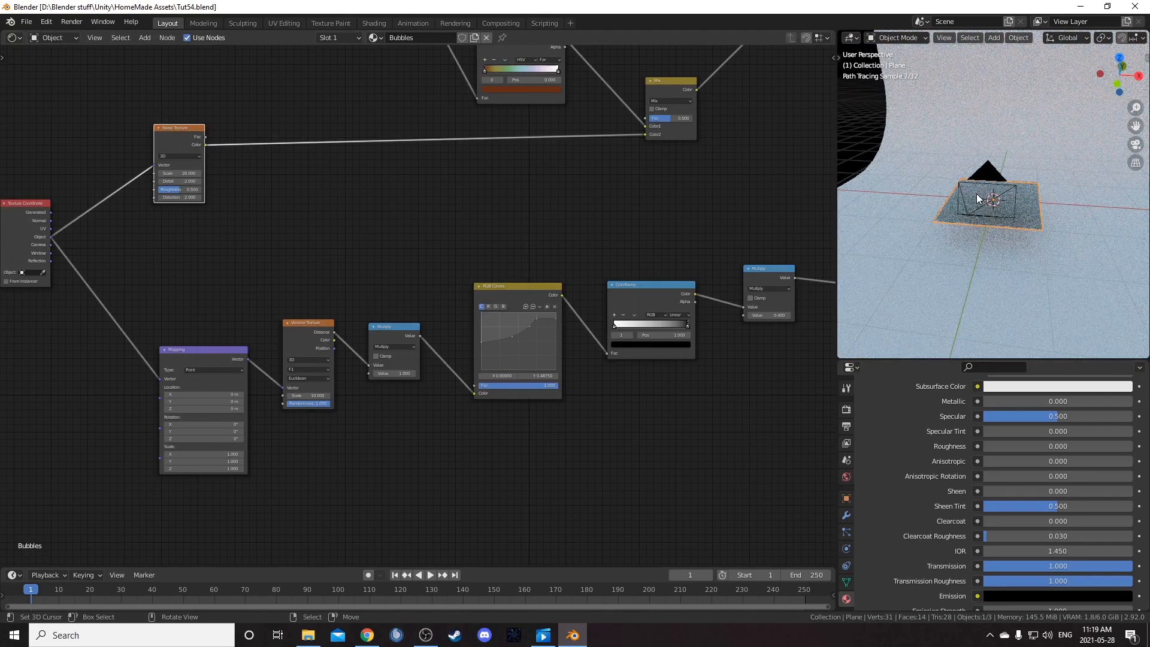
key(m)
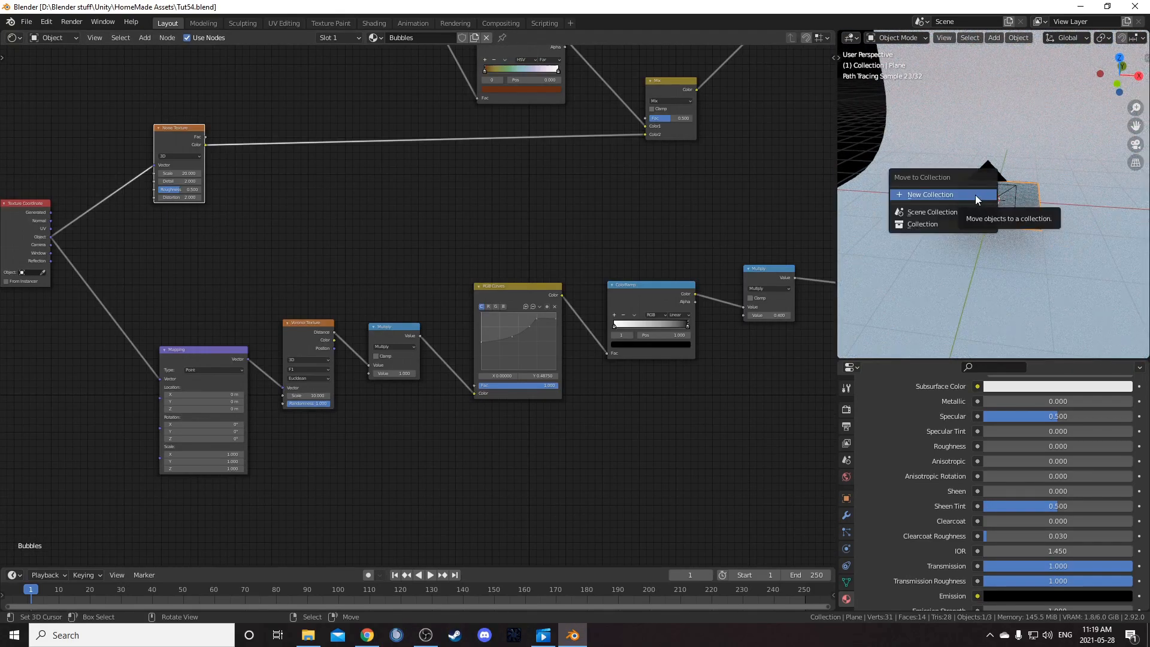
click(976, 196)
text(Finished)
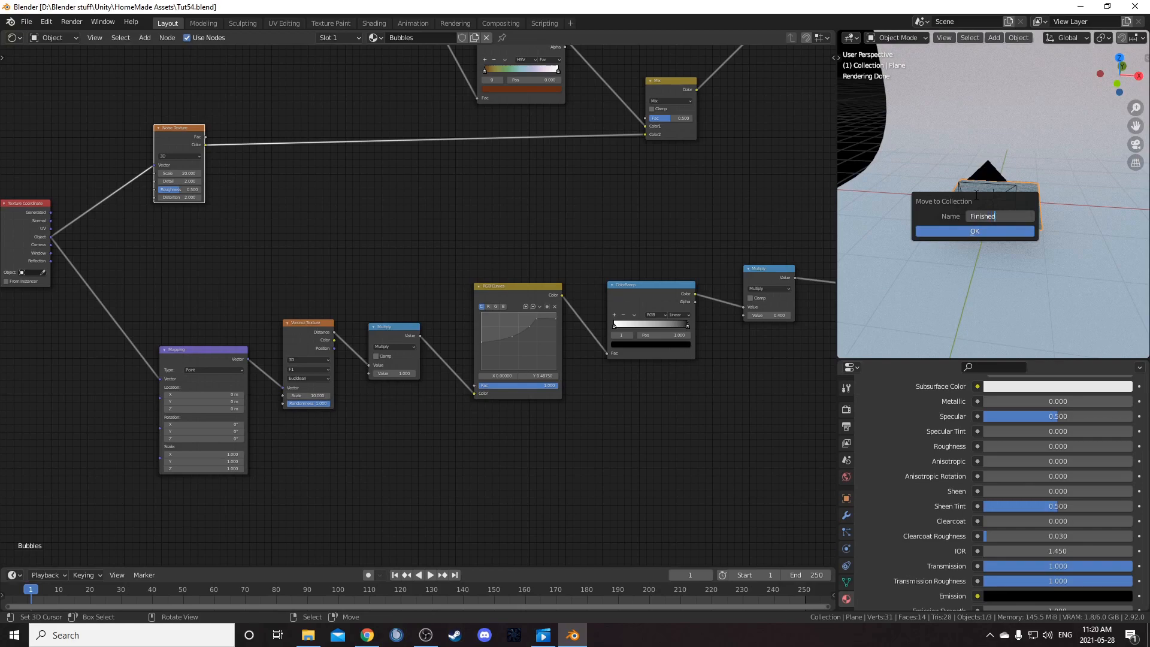
key(Return)
click(980, 232)
Exclude the Finished collection from the view layer using the Outliner, then restore the 3D viewport.
click(851, 37)
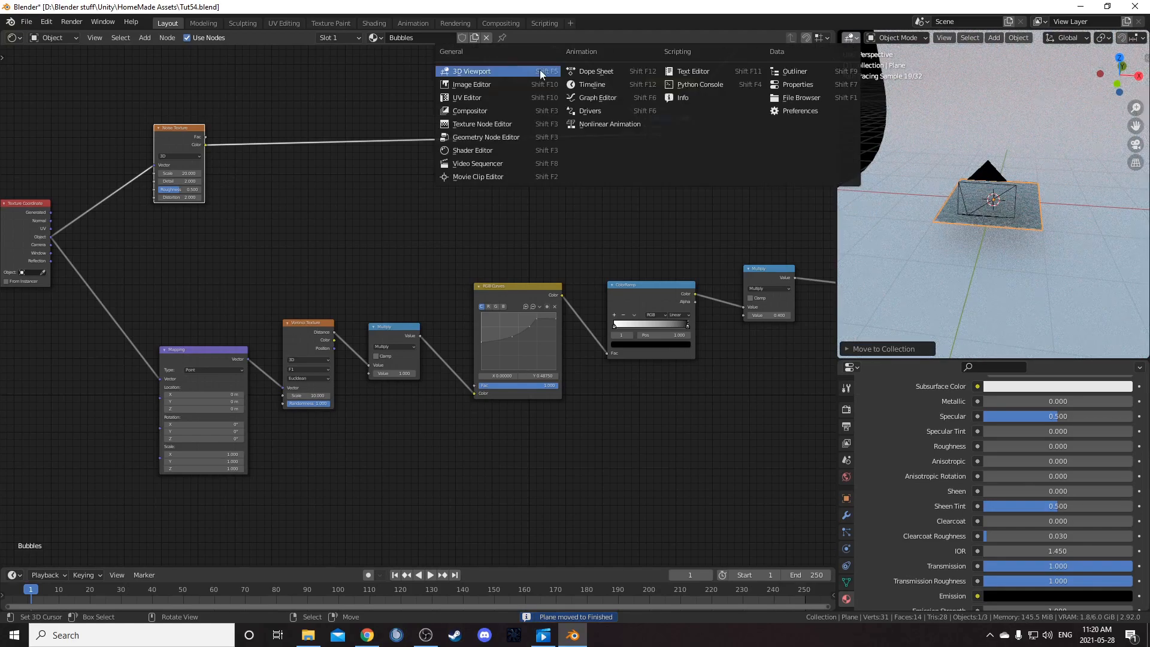
click(795, 71)
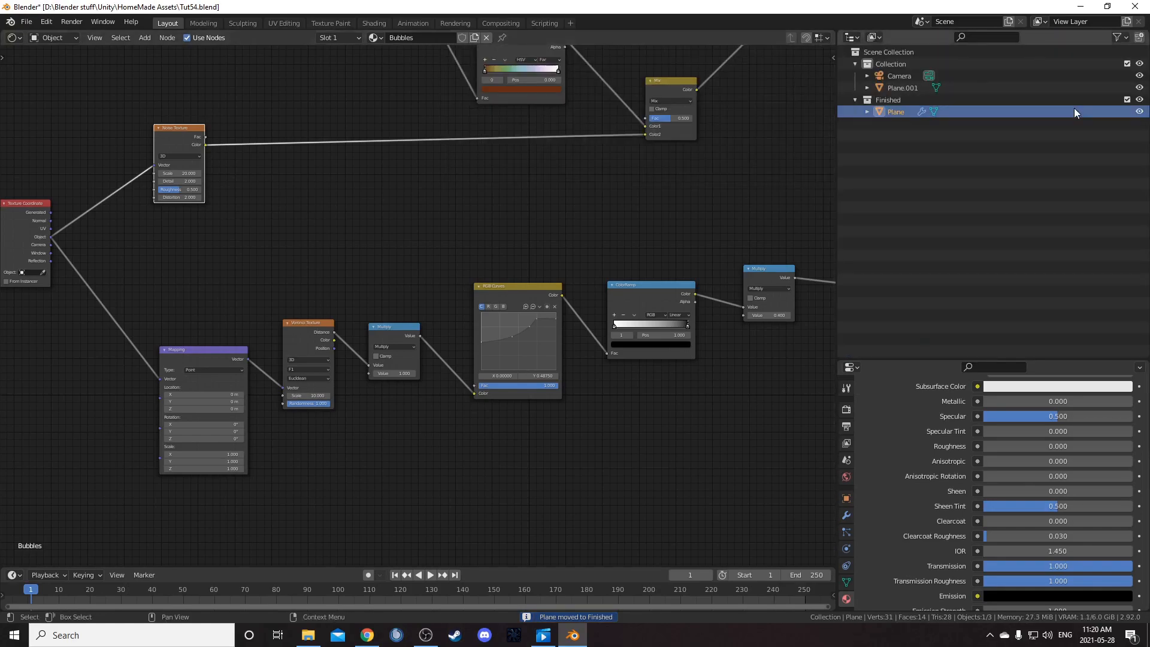
click(1127, 100)
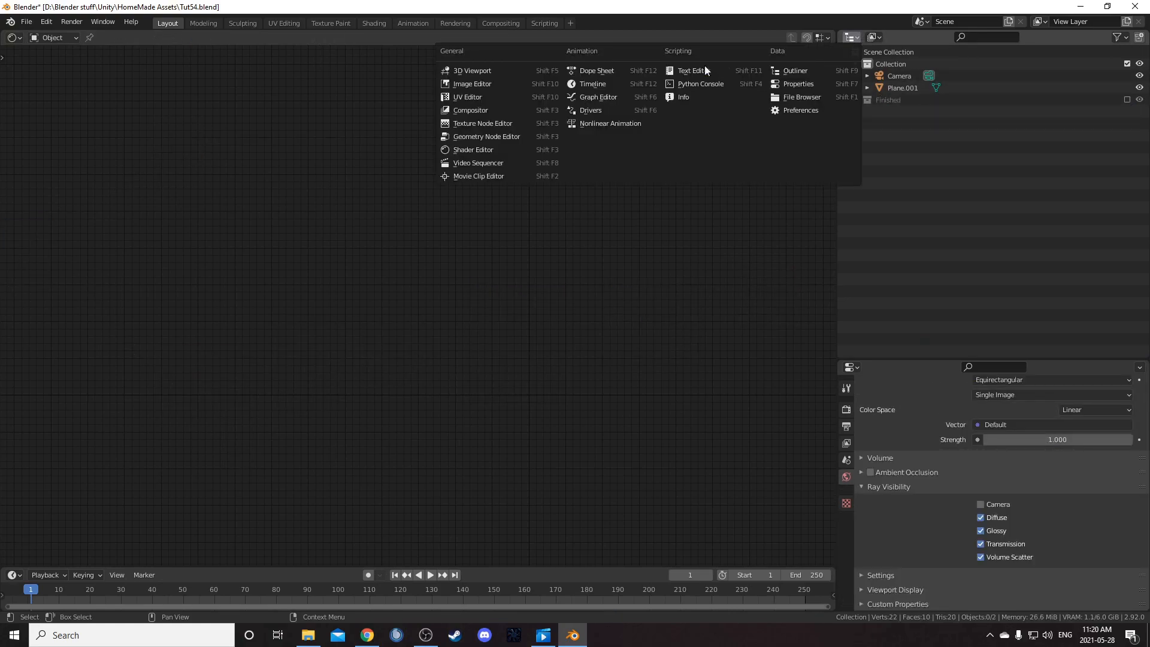
click(476, 67)
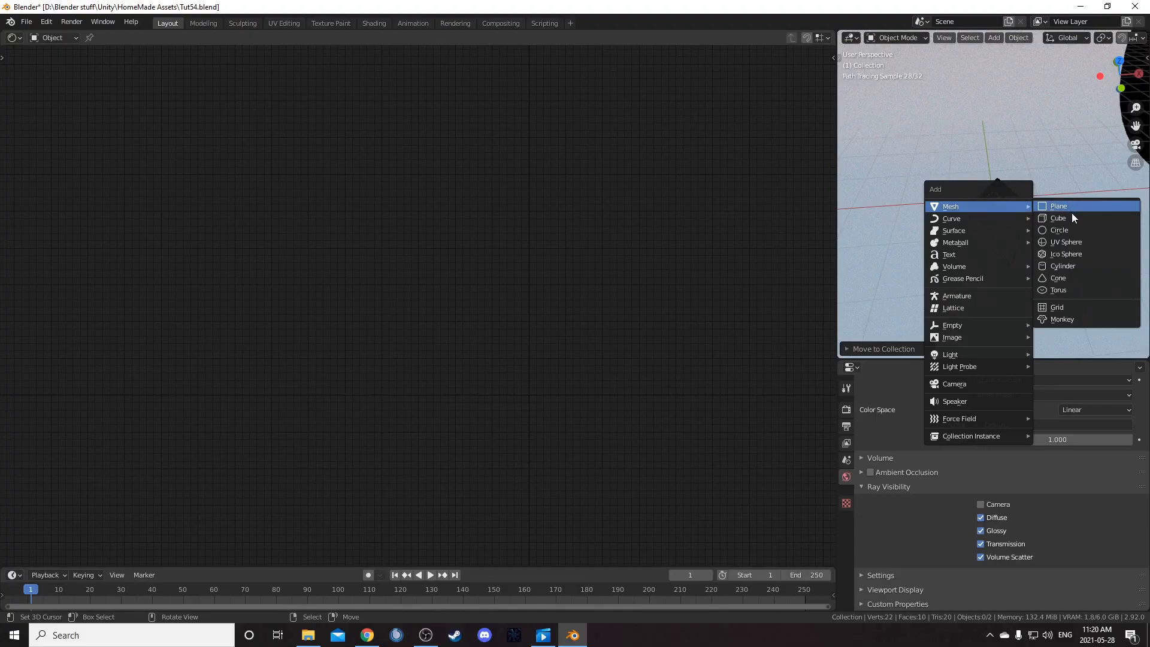
Add a cube, subdivide it with a level 4 Subdivision modifier and apply the modifier.
click(1070, 214)
middle_drag(1005, 272, 983, 288)
key(ctrl+4)
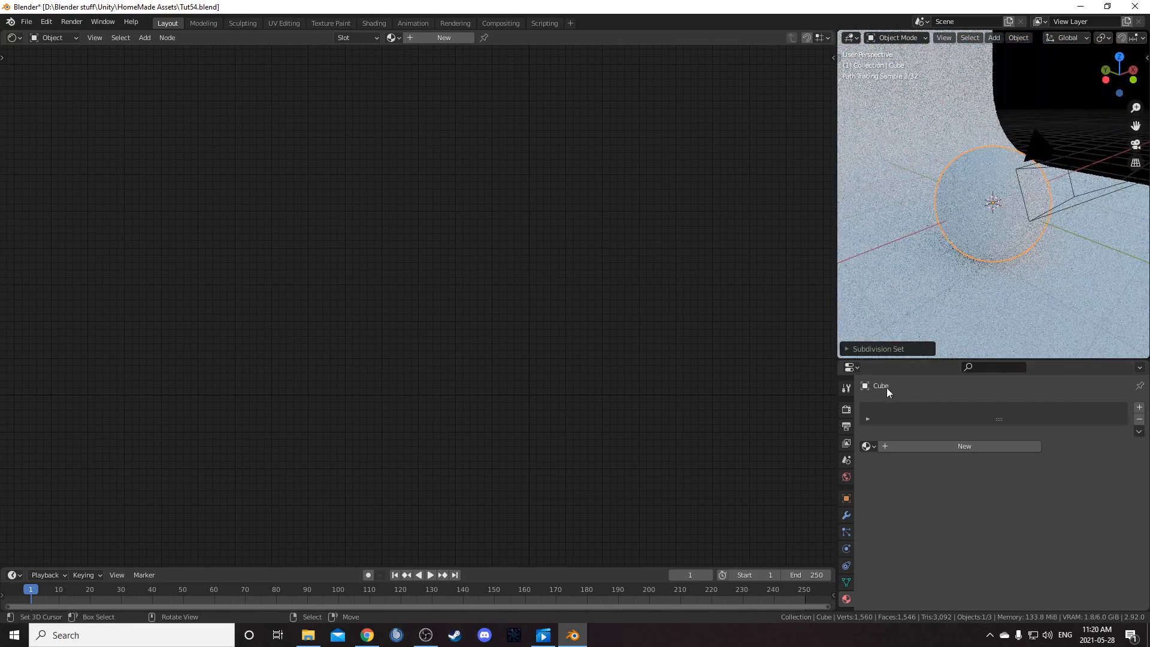
click(847, 514)
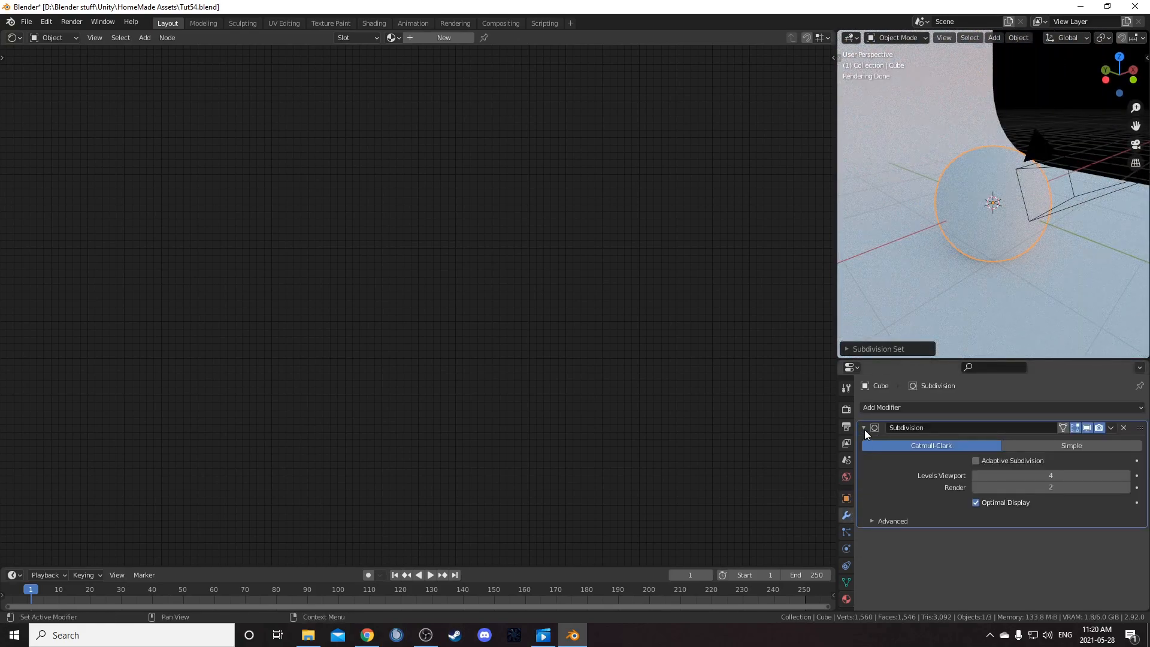
key(ctrl+a)
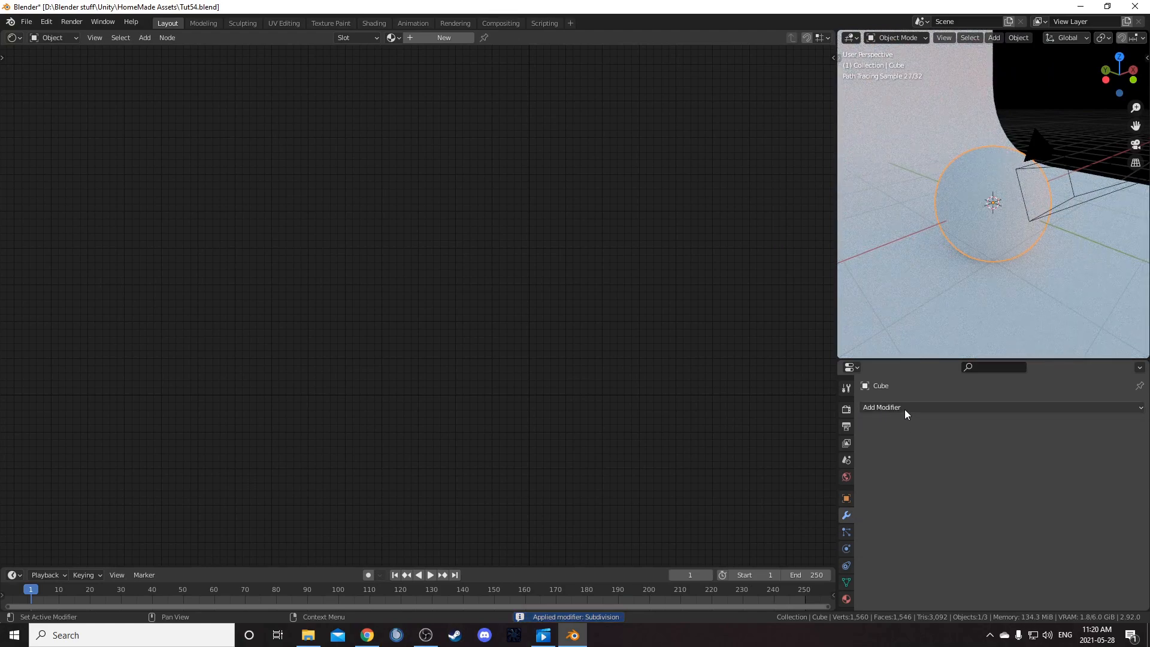
Add a Cast modifier to the rounded cube with a Factor of 1 and apply it.
click(905, 409)
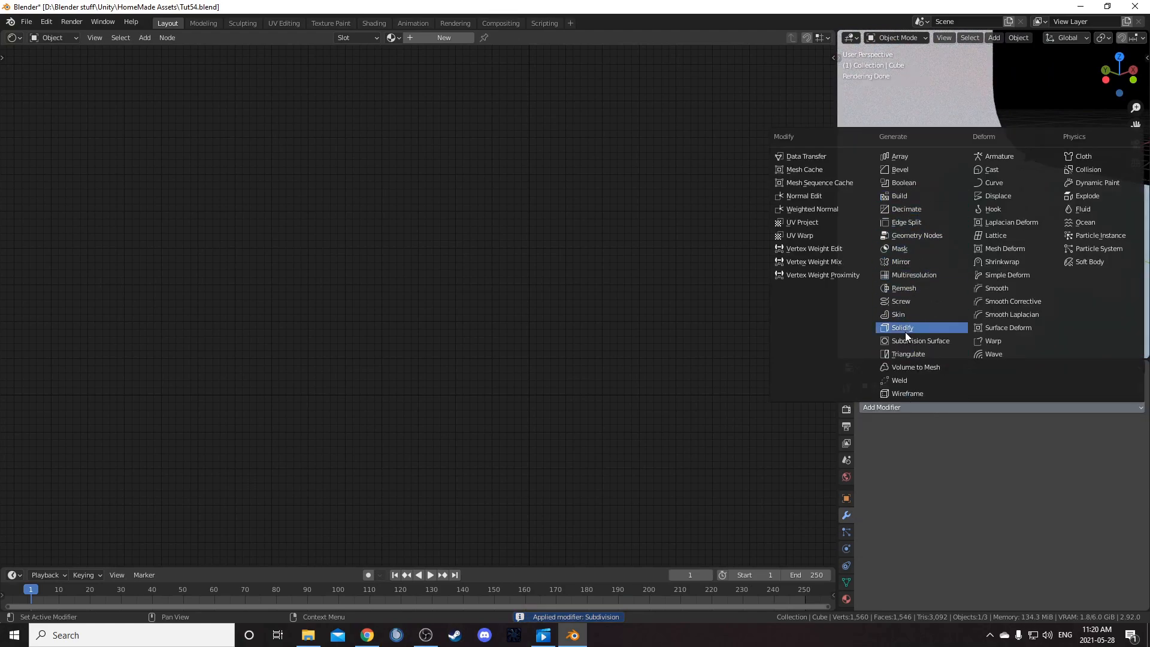
click(991, 170)
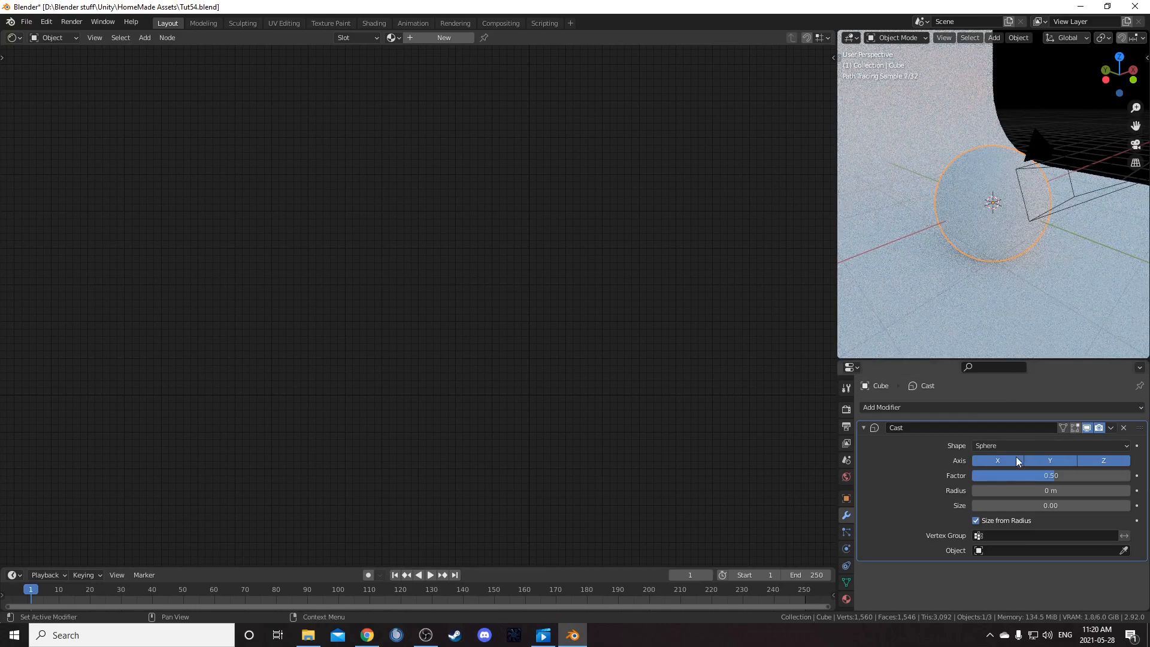
double_click(1023, 476)
text(1)
key(Return)
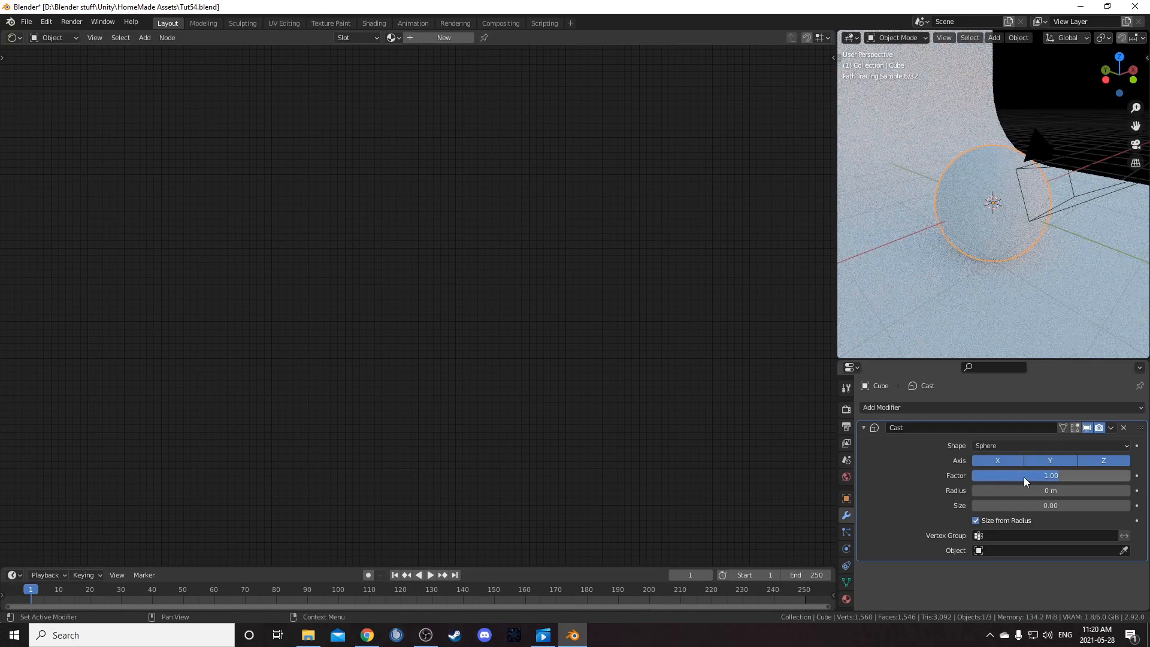
key(ctrl+a)
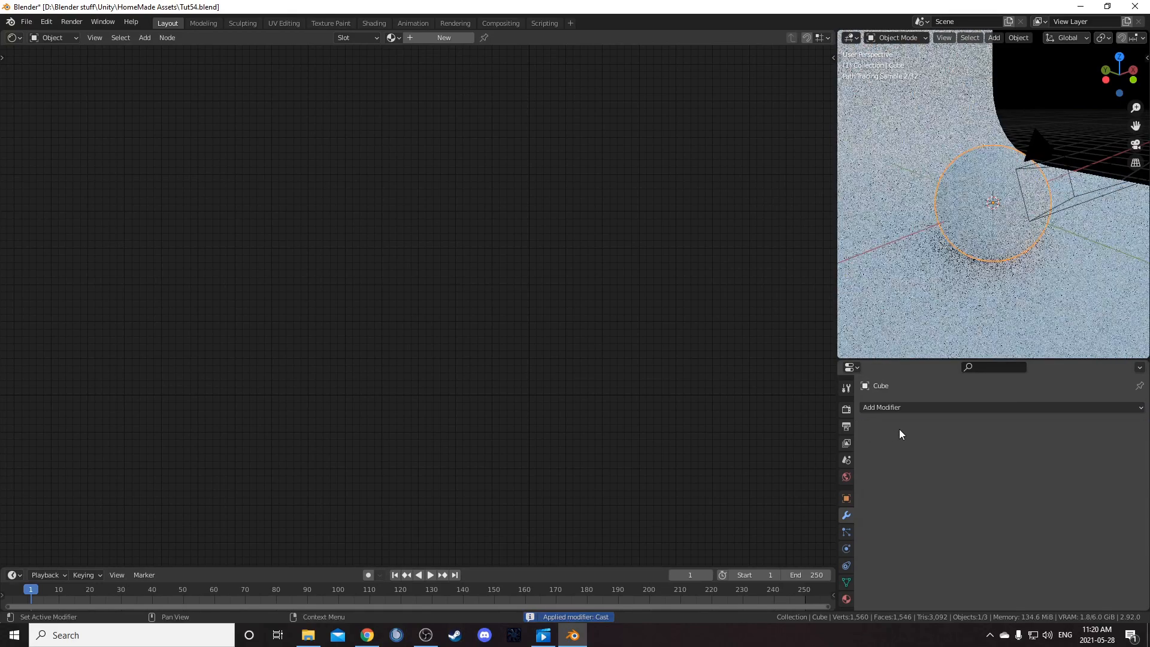
Add a Subdivision Surface modifier to the sphere and enable Adaptive Subdivision.
click(886, 408)
click(886, 407)
click(931, 409)
click(958, 407)
click(948, 407)
click(933, 340)
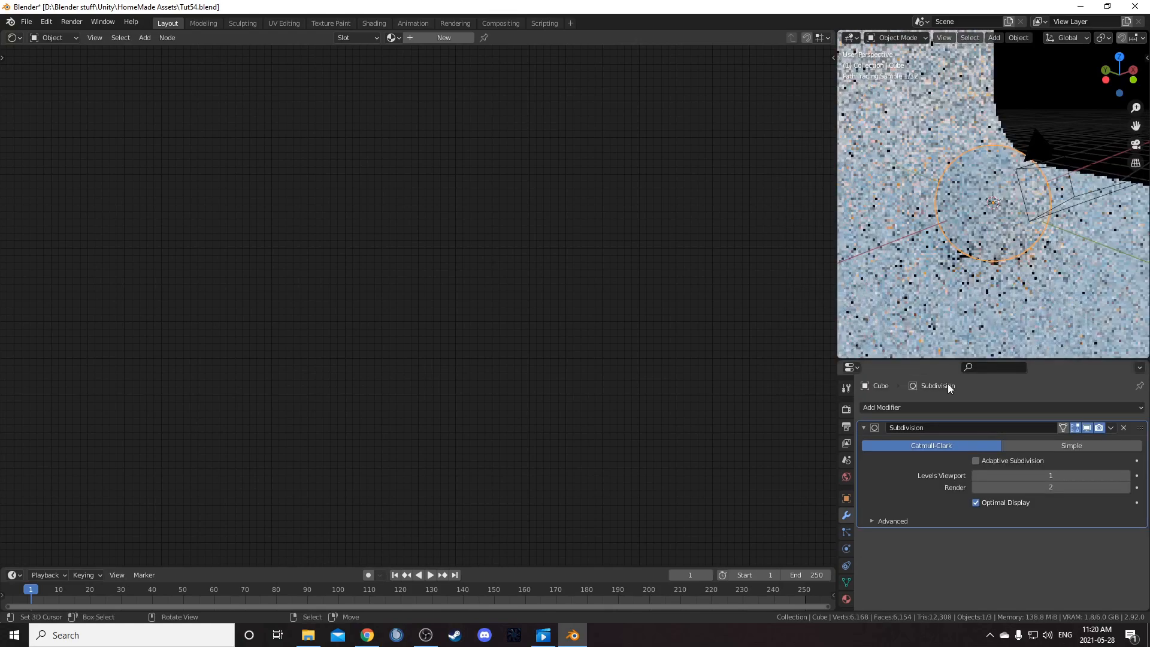
click(999, 460)
Pull the camera back along its local Z axis and adjust its height along global Z to frame the sphere.
mouse_move(1000, 257)
middle_down()
mouse_move(983, 242)
mouse_move(1016, 226)
mouse_move(977, 293)
middle_up()
key(KP_0)
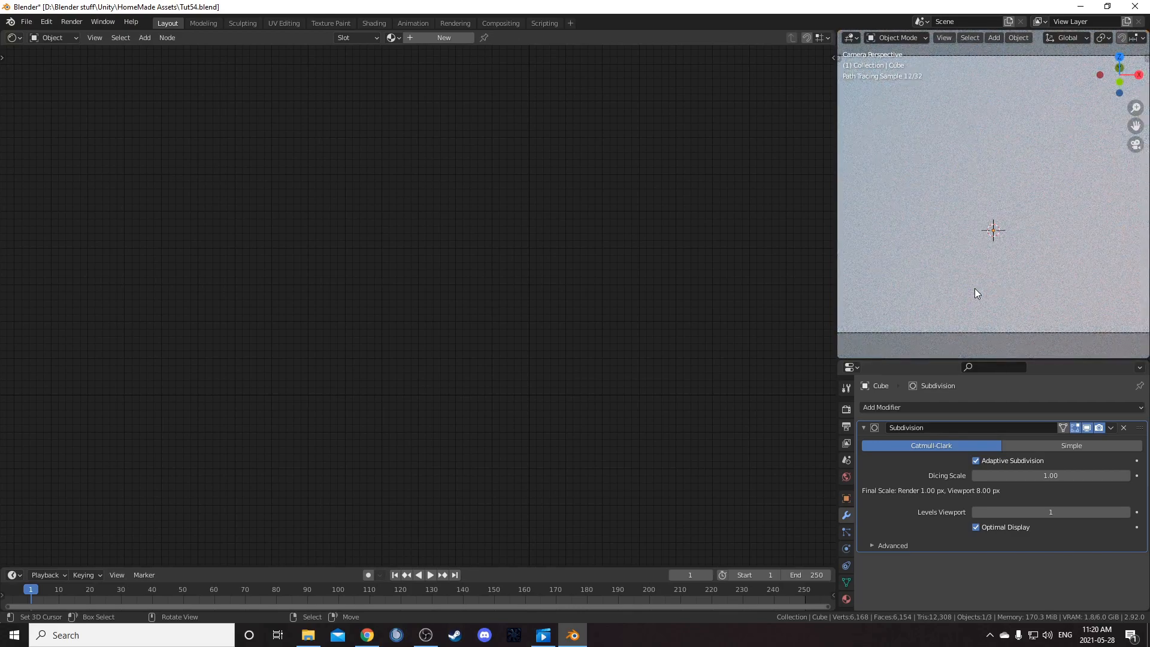
click(975, 250)
key(g)
key(z)
key(z)
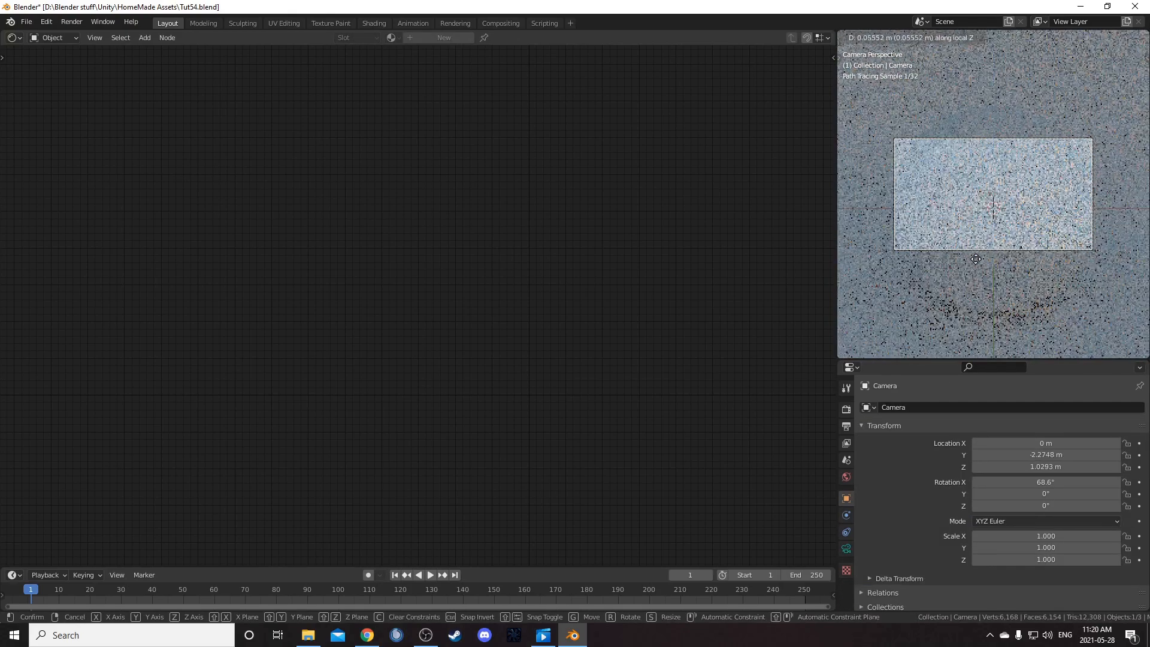
click(979, 296)
key(g)
key(z)
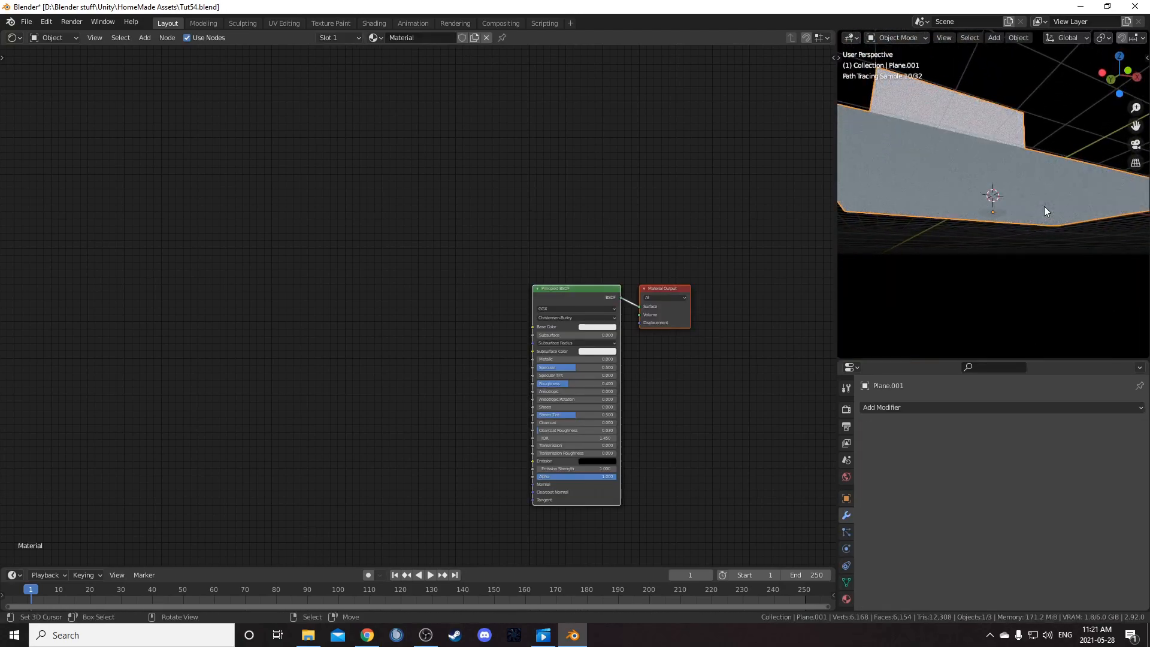
Lower the backdrop plane along global Z so that it sits beneath the sphere.
middle_drag(1101, 208, 1022, 207)
key(g)
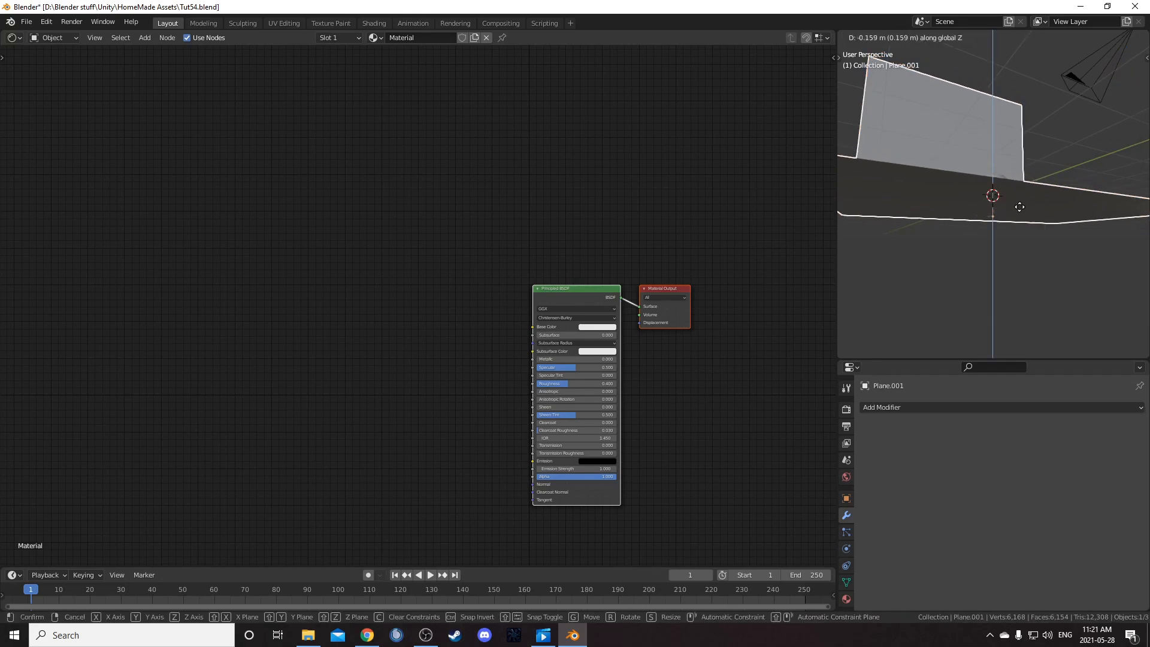
click(1019, 257)
Shade the sphere smooth.
middle_drag(1019, 257, 1006, 229)
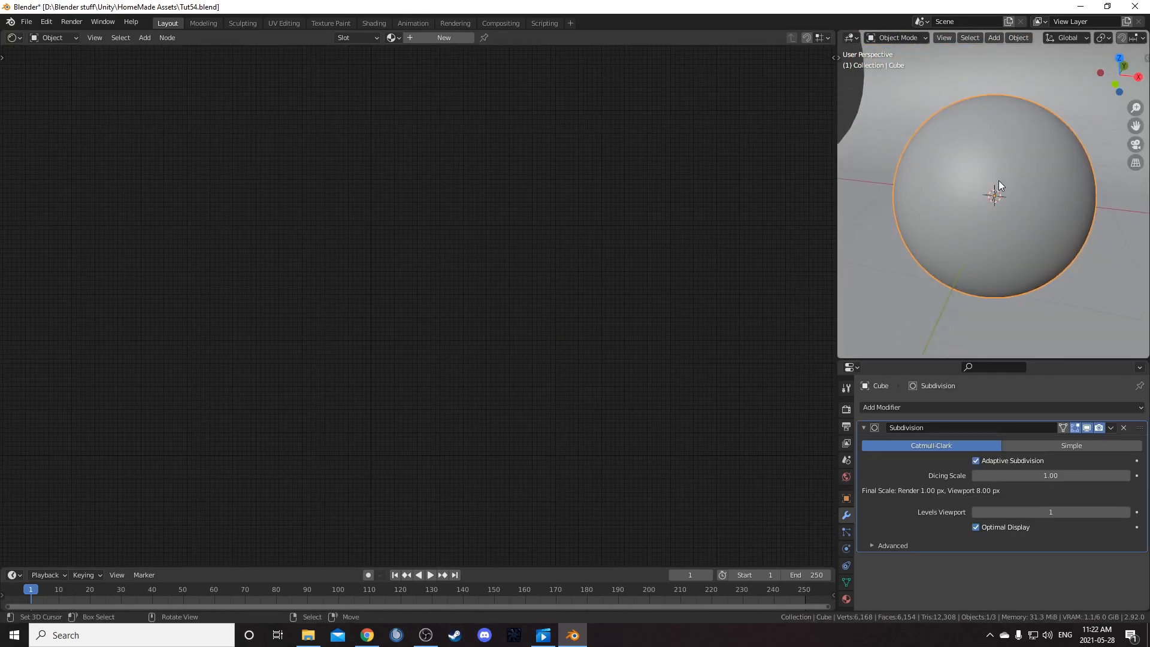
right_click(998, 180)
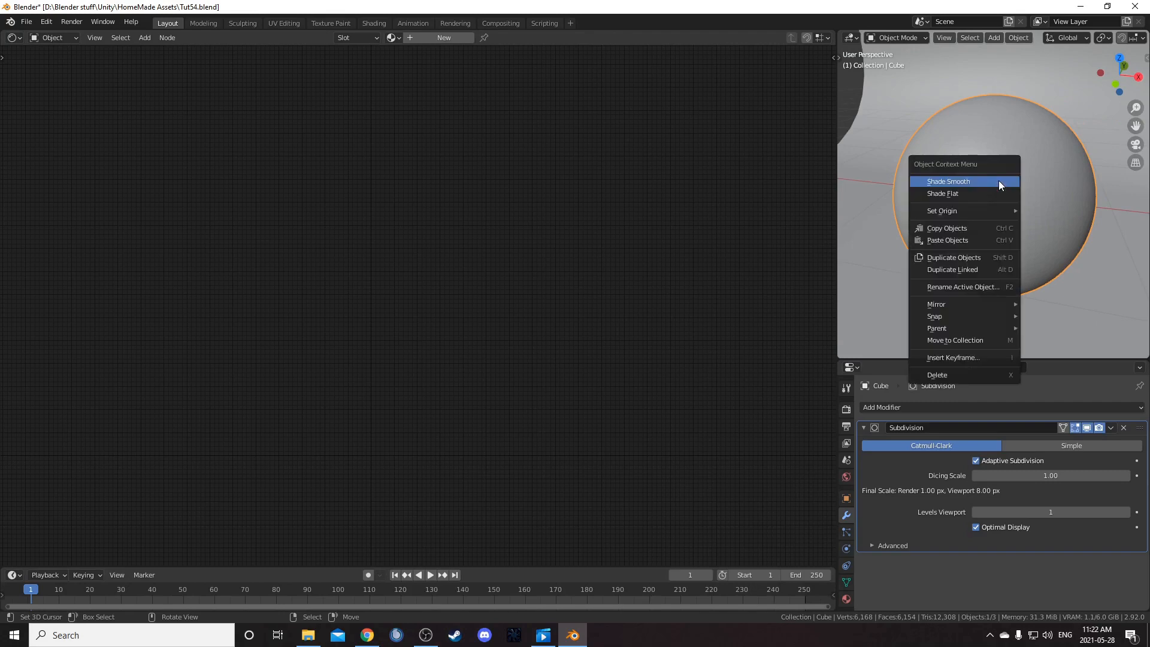
click(959, 181)
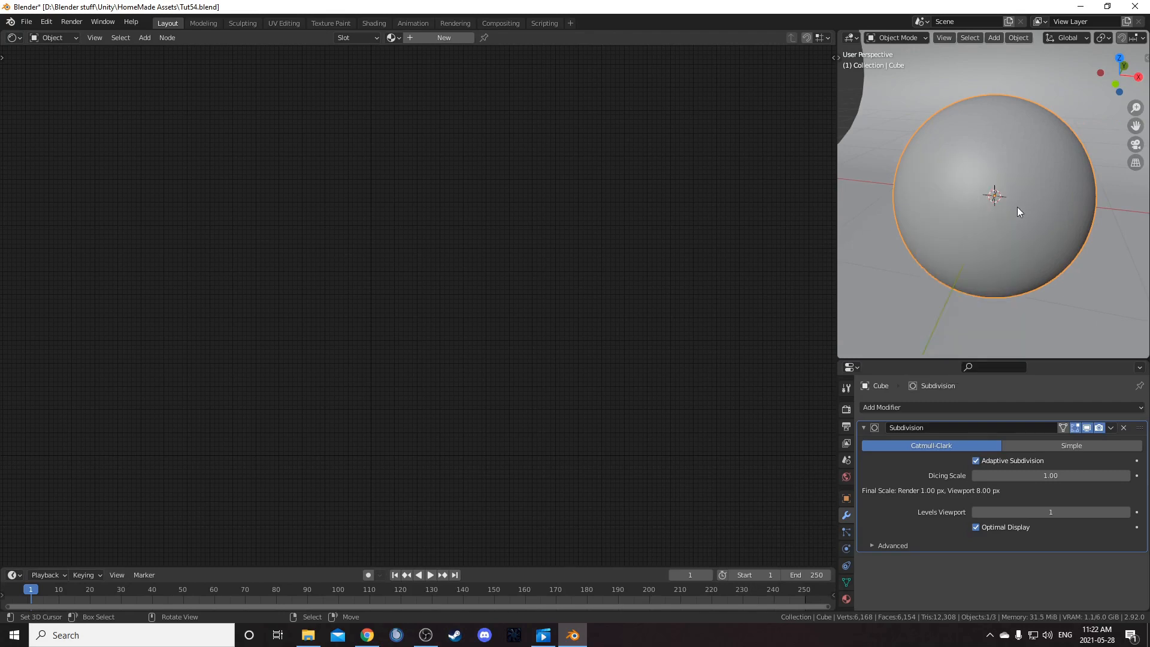
middle_drag(1017, 207, 1076, 200)
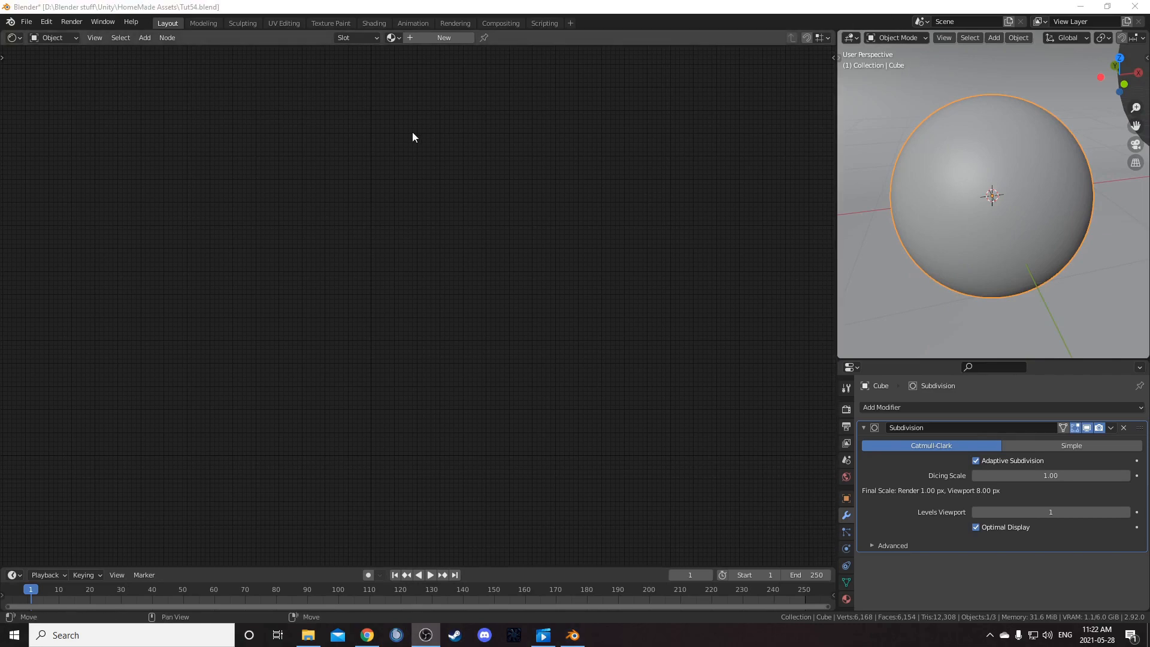
Assign the Bubbles material to the sphere and make it an independent copy.
click(393, 38)
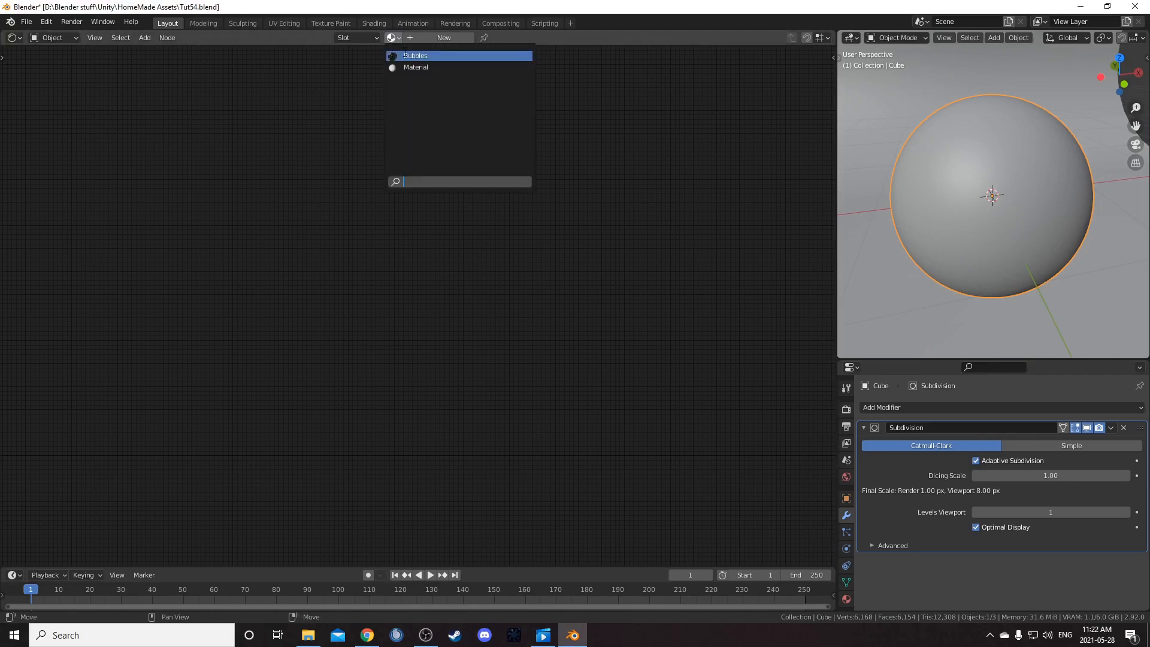
click(415, 55)
scroll(431, 300, down, 3)
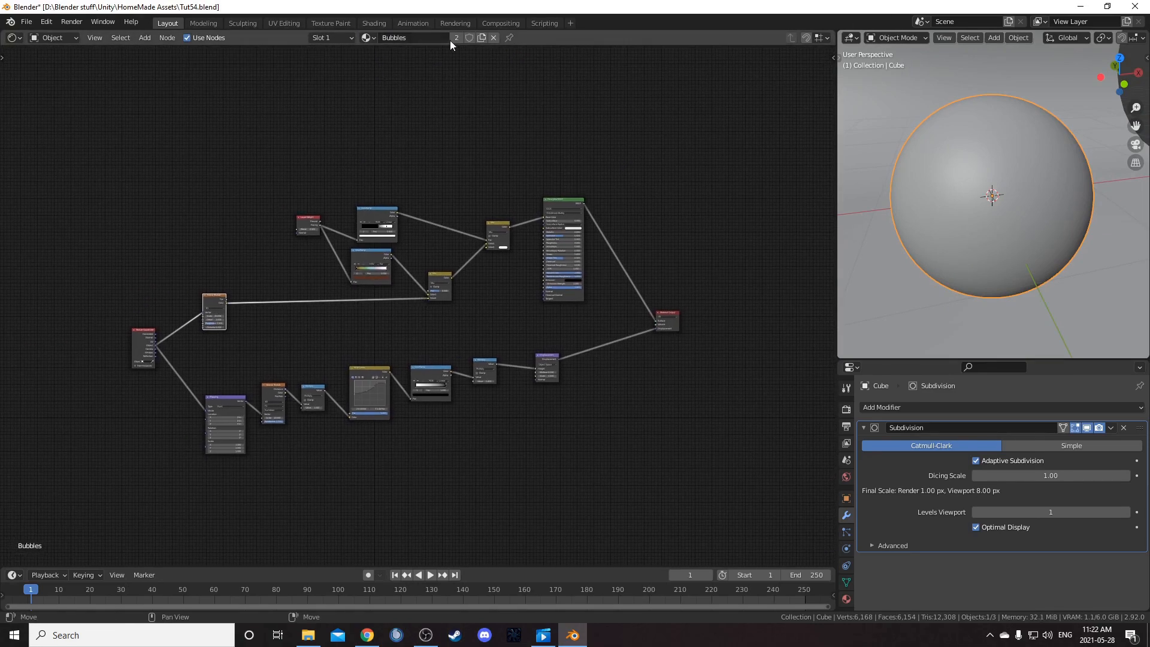
click(481, 38)
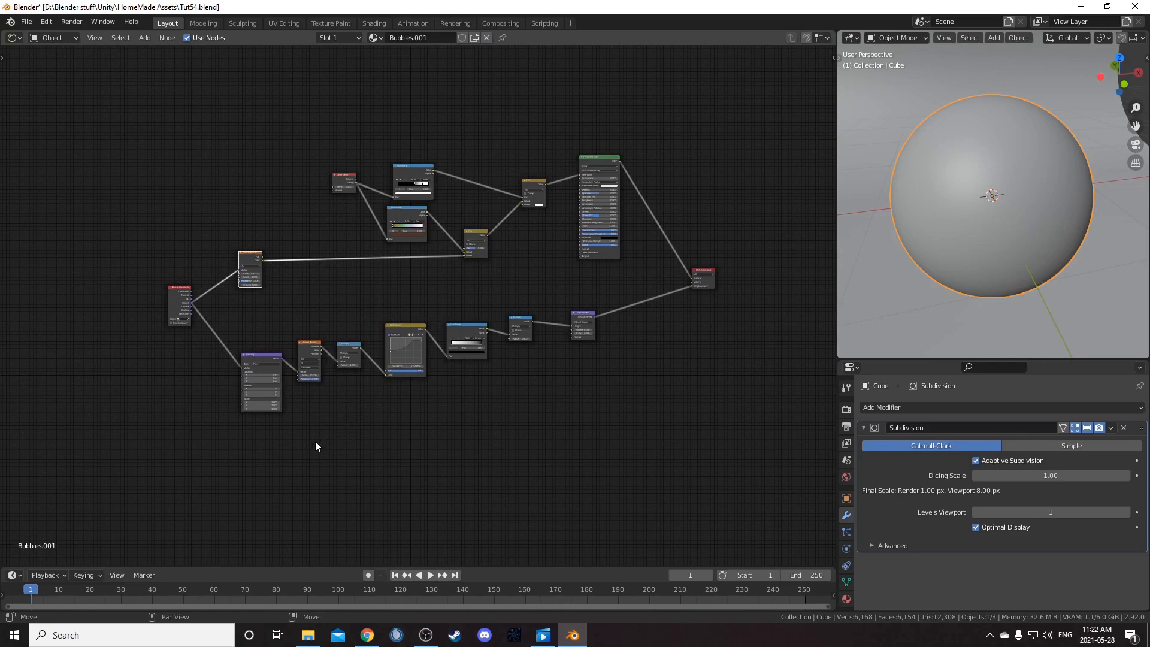
Set the Noise Texture's Scale to 5 in the sphere's copied material.
scroll(285, 448, up, 4)
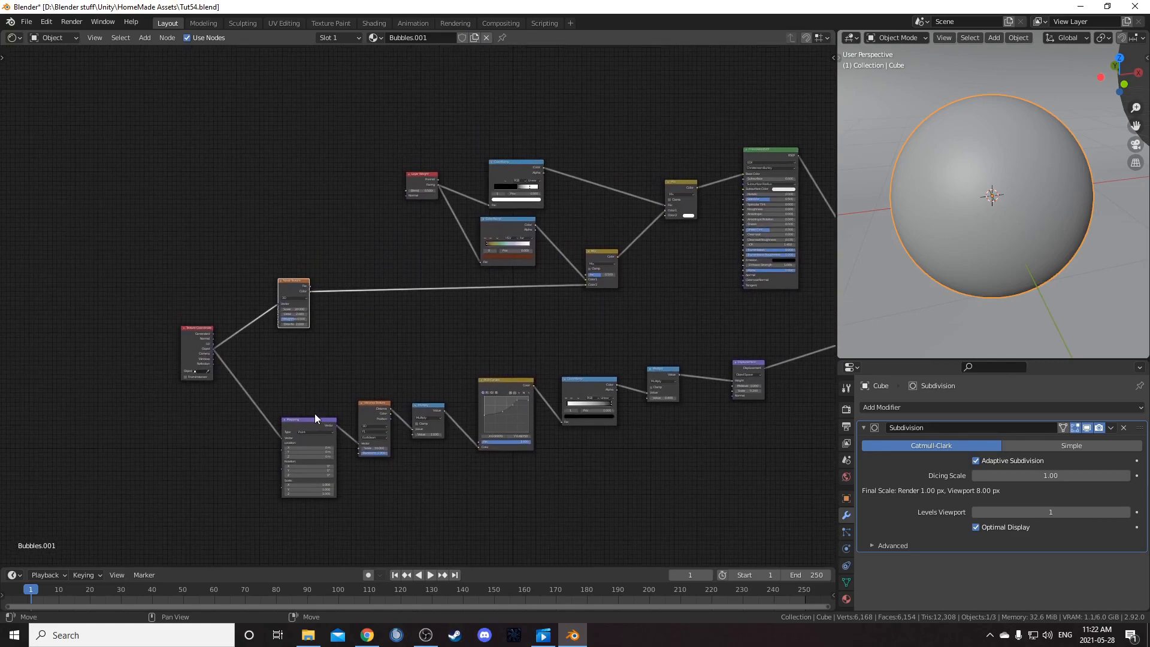
scroll(280, 407, up, 4)
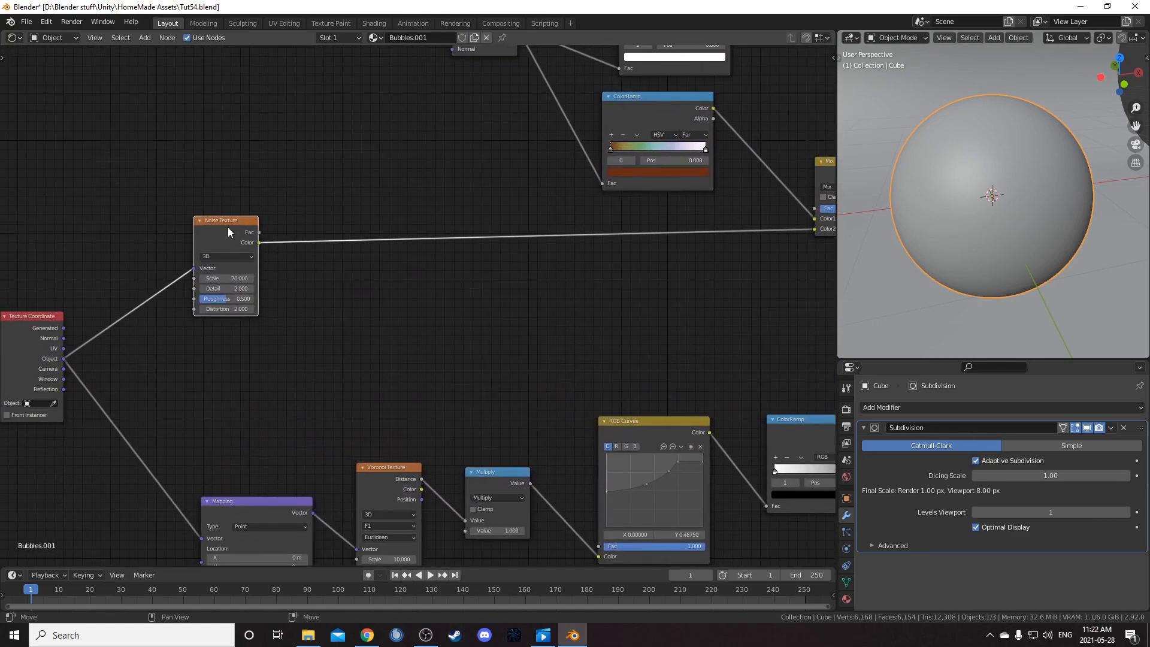
click(227, 279)
key(Return)
scroll(751, 397, down, 3)
middle_drag(751, 397, 545, 397)
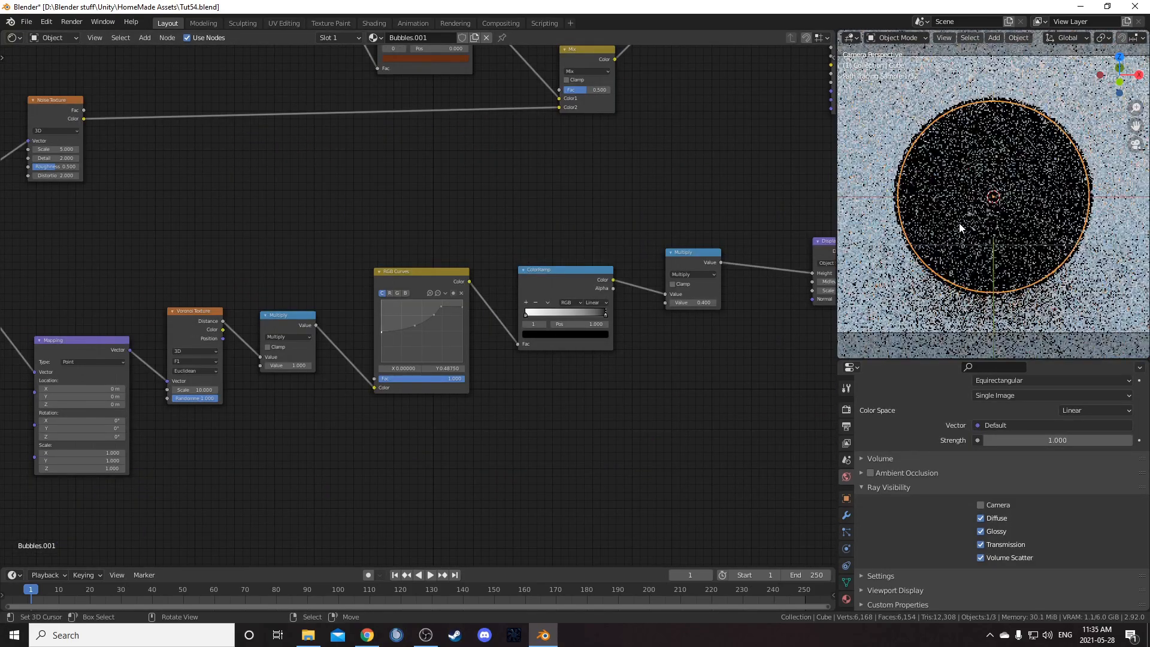
Set the Voronoi Texture's Scale to 1 in the sphere's copied material.
middle_drag(239, 331, 296, 282)
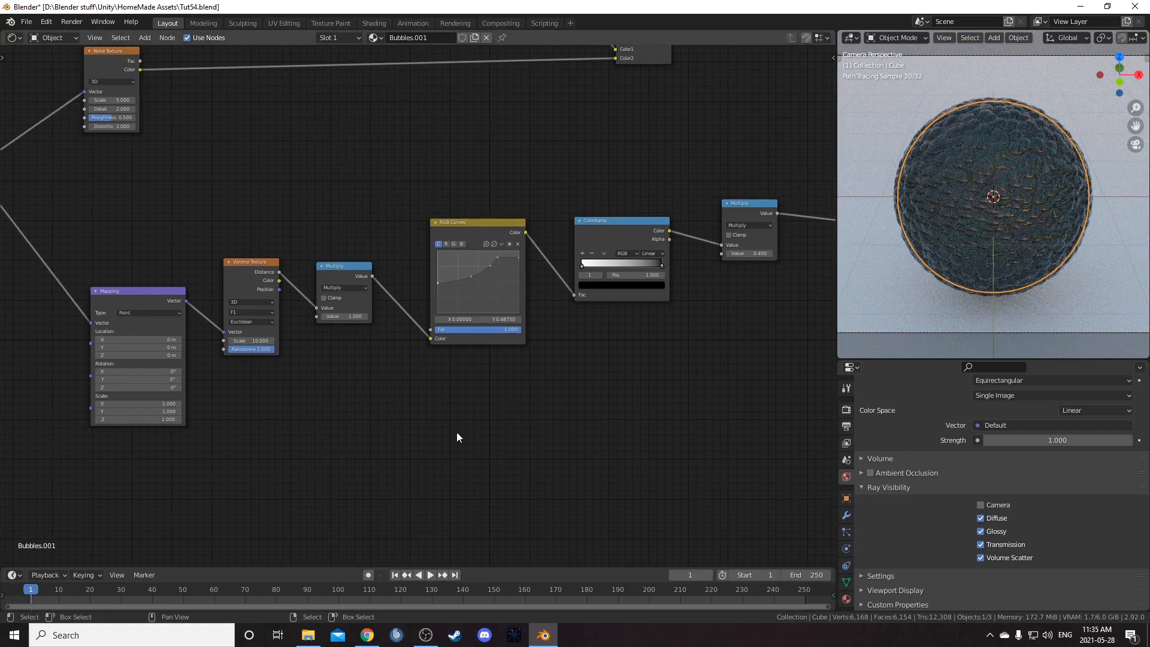
middle_drag(468, 429, 544, 401)
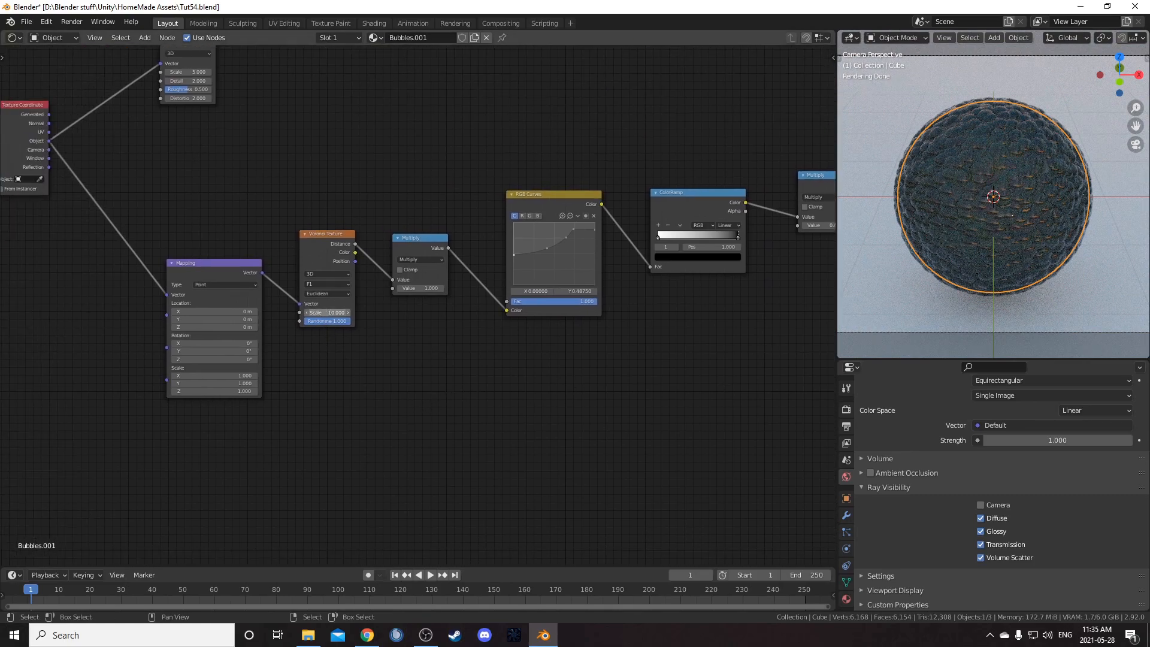
key(Return)
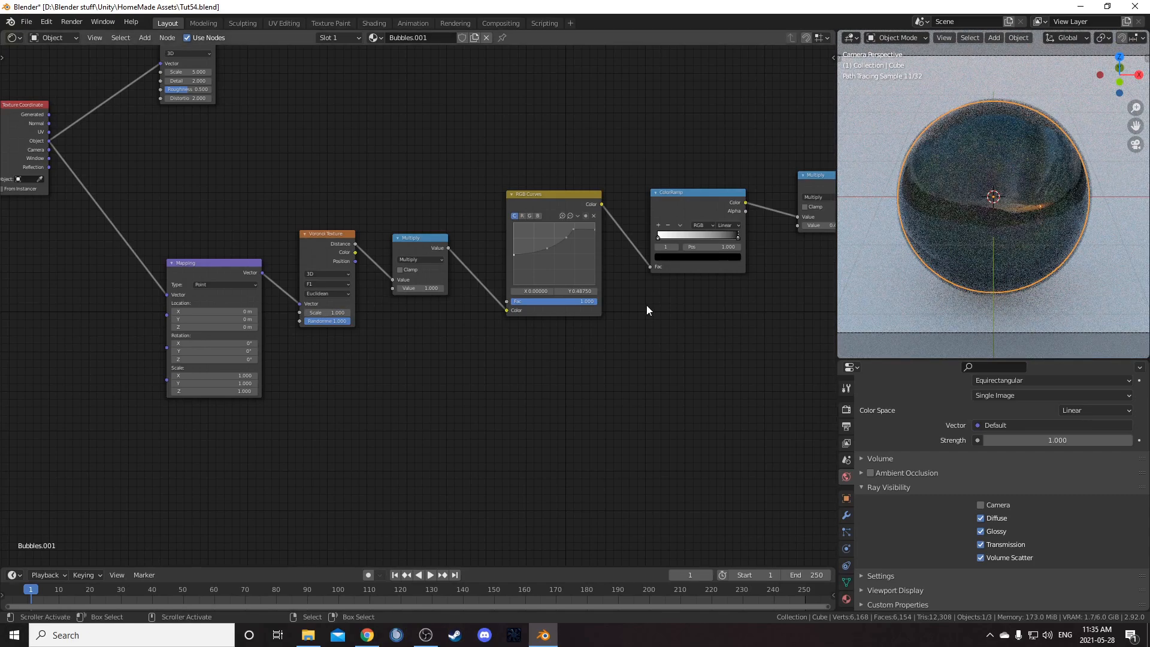
Set the value of the Multiply node feeding the Displacement node to 1.
middle_drag(645, 304, 509, 340)
scroll(506, 344, up, 2)
middle_drag(638, 372, 375, 423)
click(529, 312)
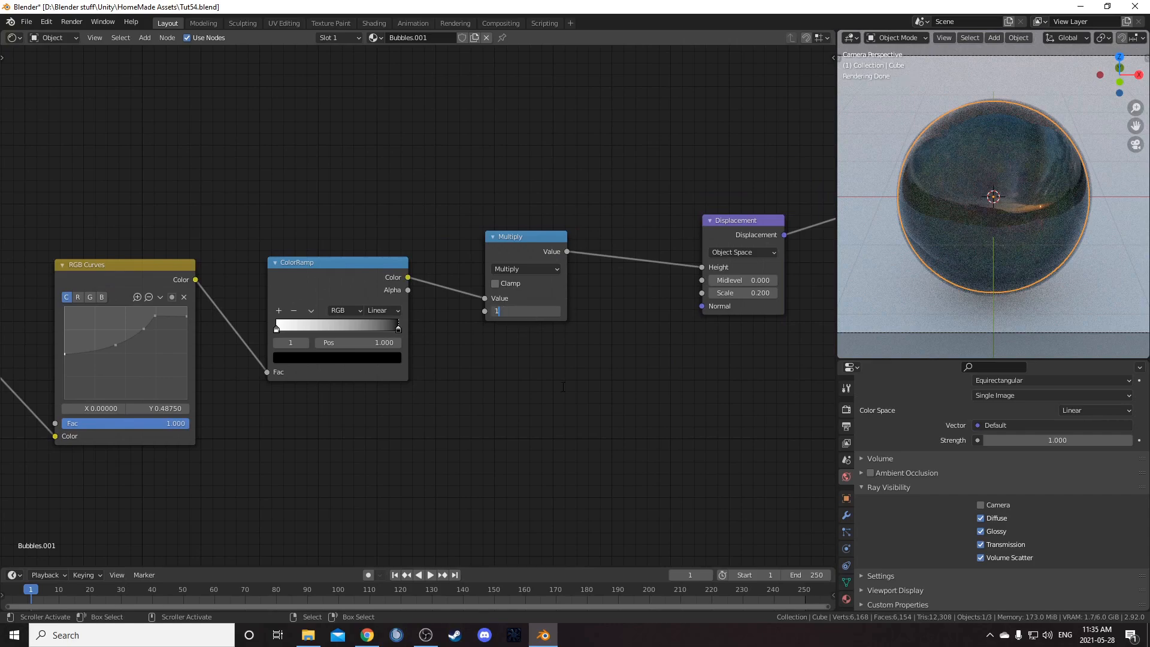
key(Return)
scroll(605, 342, down, 1)
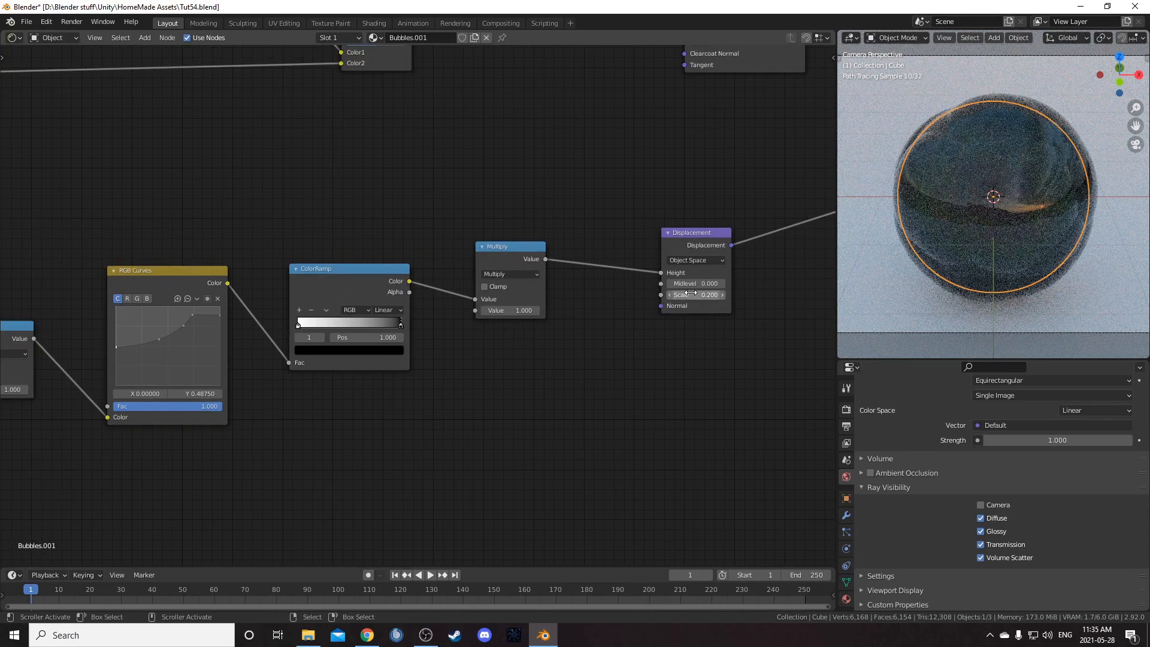
Raise the Displacement node's Scale to 0.6.
click(722, 295)
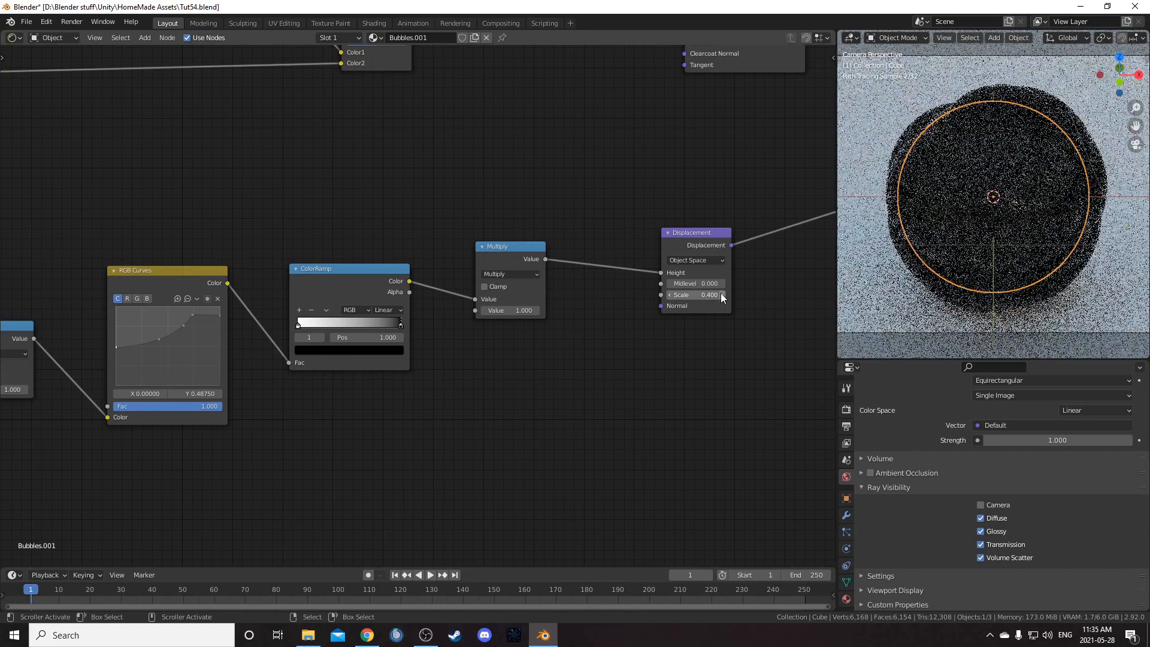
click(722, 294)
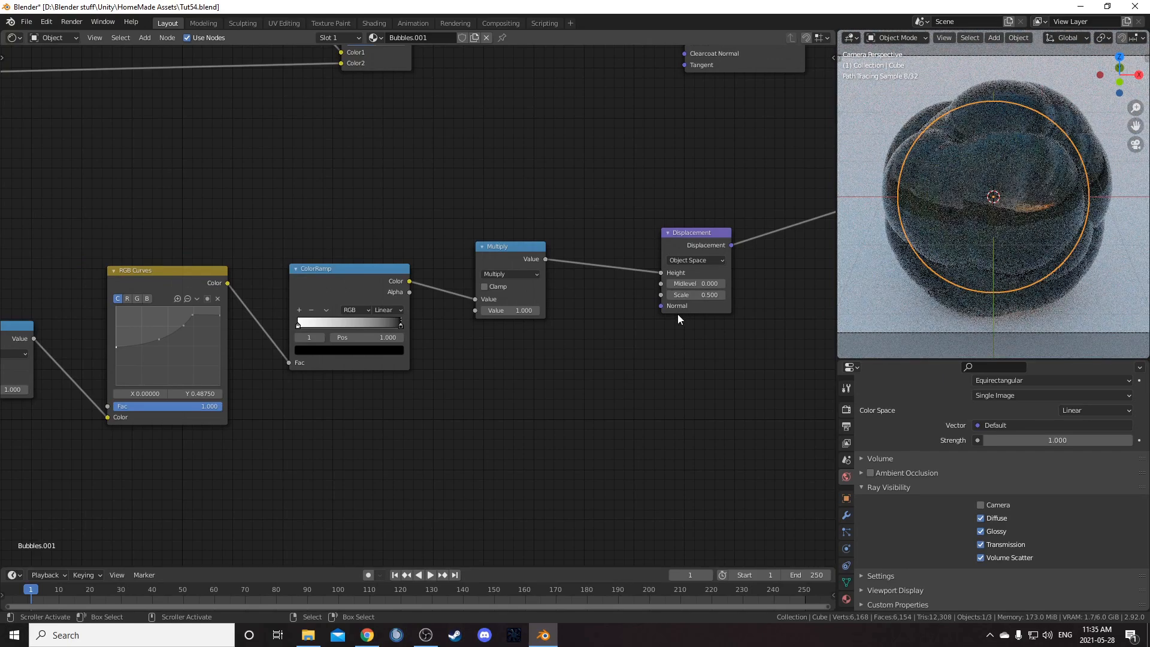
click(722, 295)
click(722, 295)
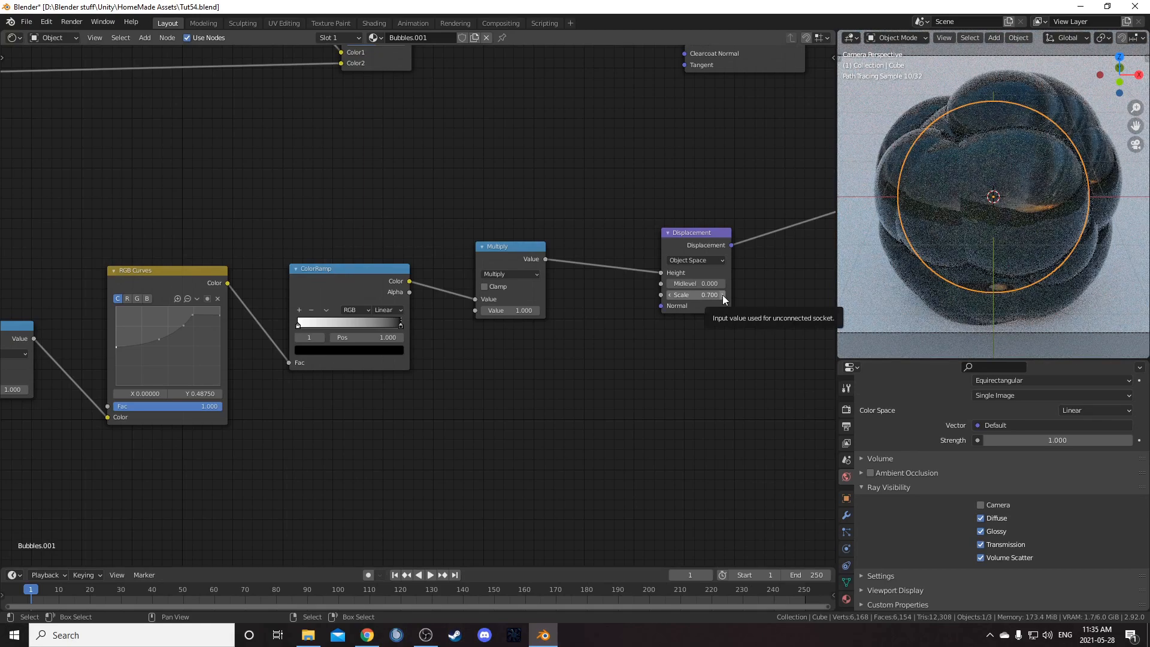
click(669, 295)
Set the Principled BSDF's Roughness to 0.1 in the sphere's material.
middle_drag(431, 401, 638, 377)
middle_drag(785, 470, 242, 84)
middle_drag(491, 266, 357, 269)
click(493, 271)
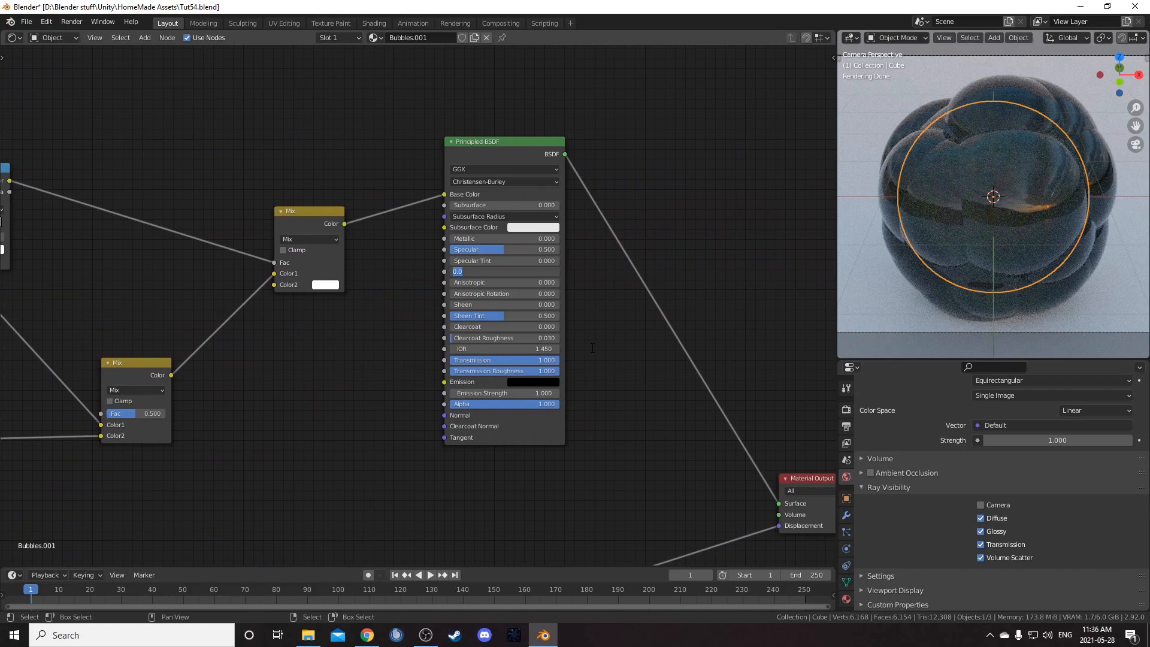
text(.1)
key(Return)
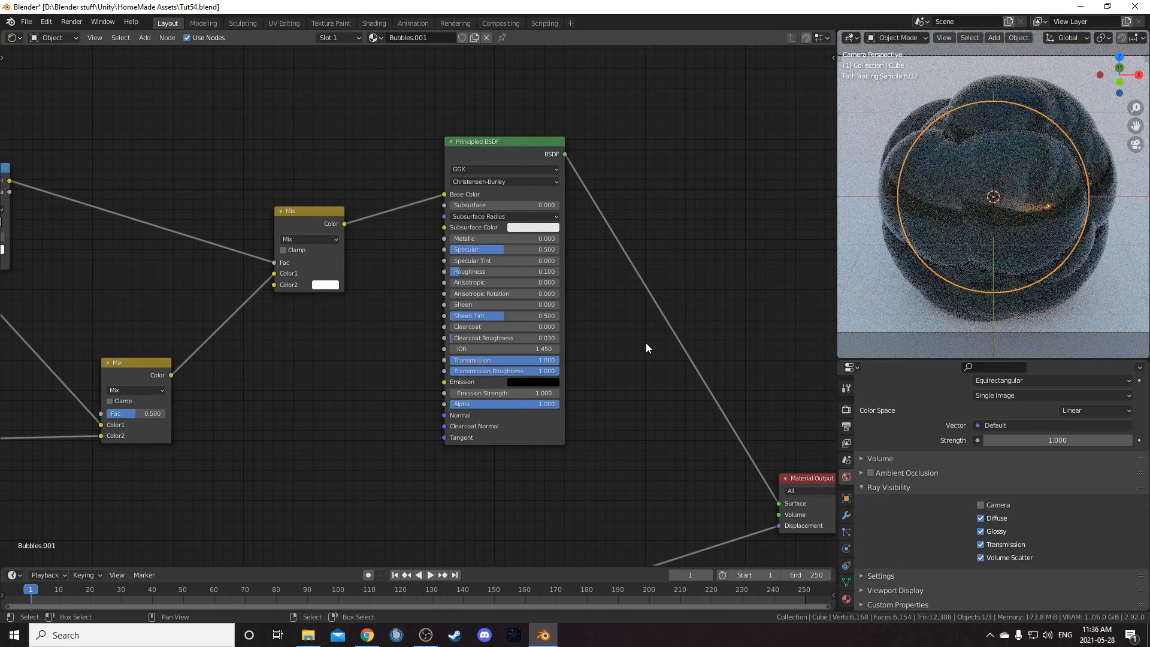
middle_drag(645, 343, 589, 285)
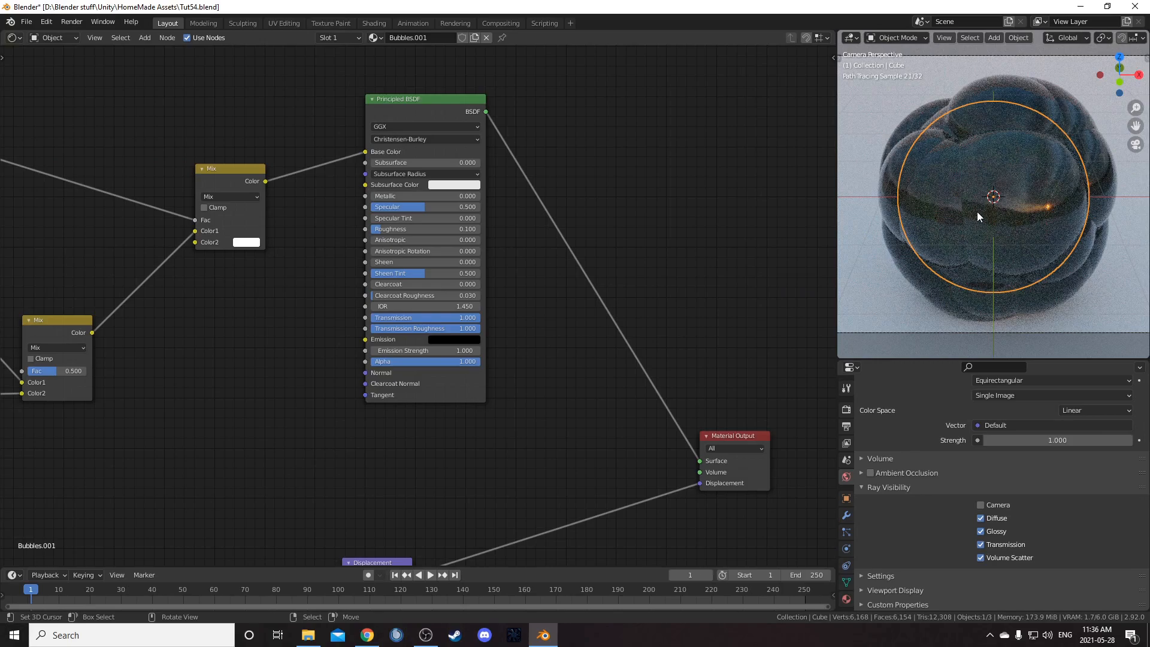
Move the bubbly sphere to the Finished collection.
middle_drag(973, 233, 998, 247)
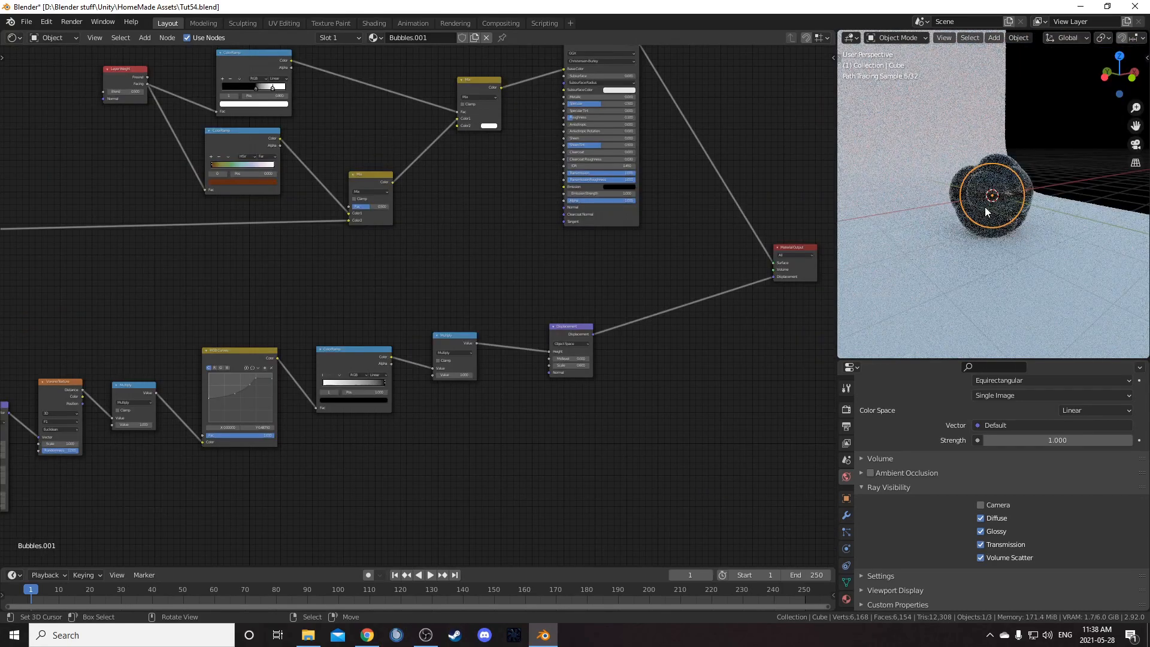
key(m)
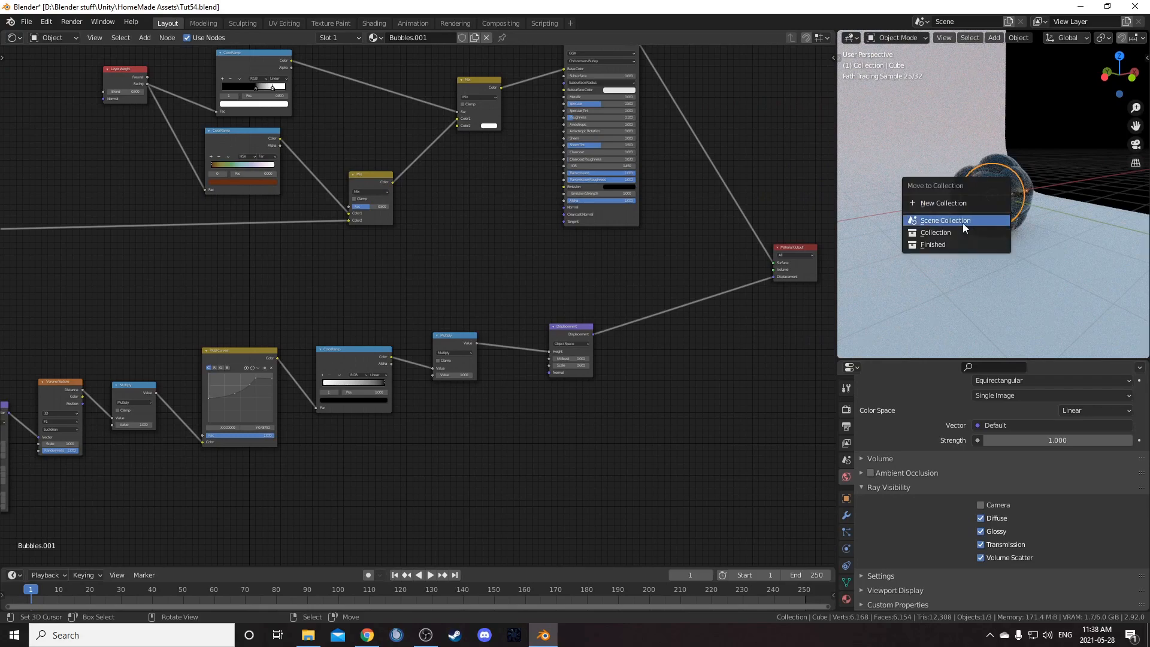
click(948, 243)
Add a new cube, subdivide it with a level 4 Subdivision Surface modifier and apply that modifier.
key(shift+a)
mouse_move(1009, 206)
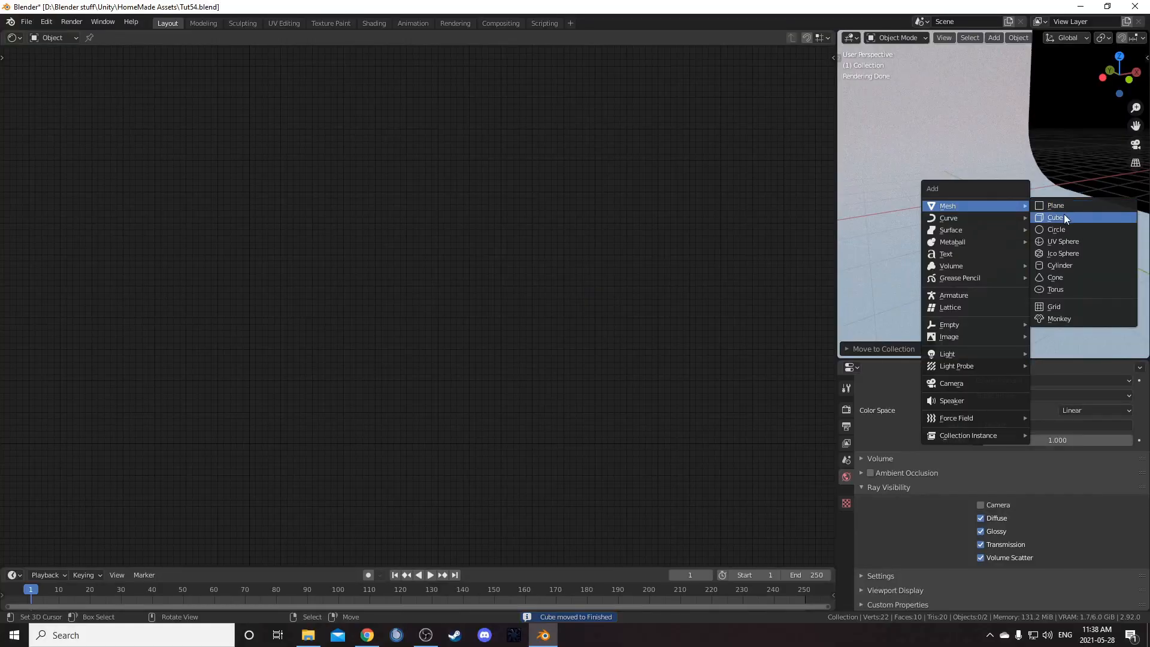
click(1064, 214)
key(ctrl+4)
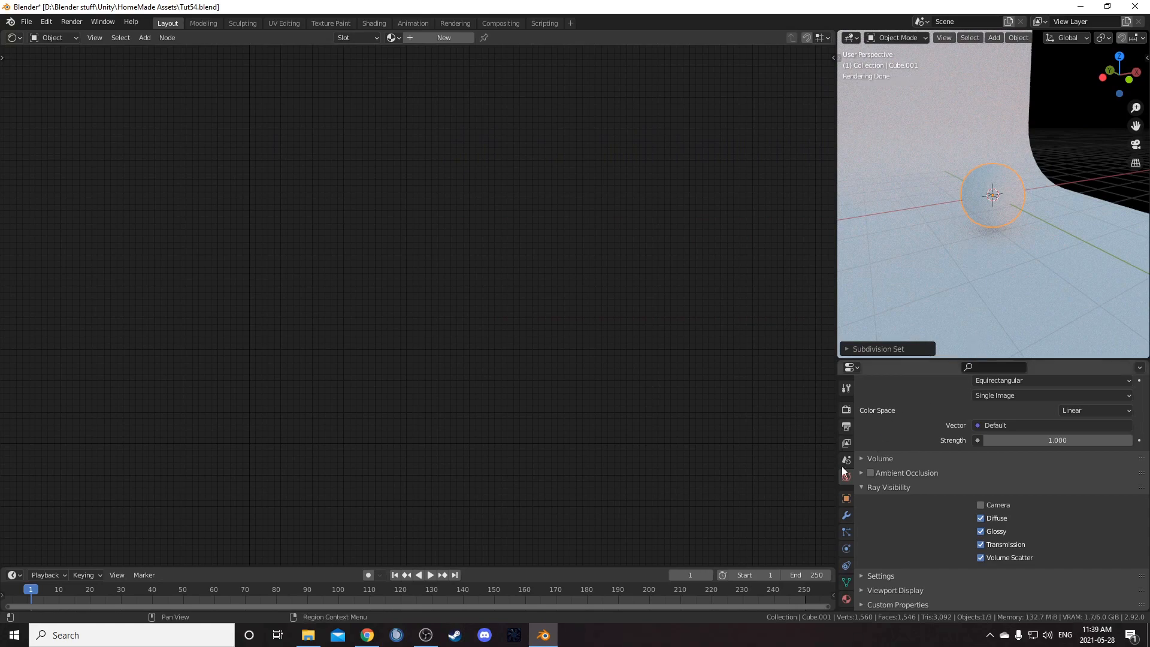
click(846, 516)
key(ctrl+a)
Add a Cast modifier with a Factor of 1 to the subdivided cube and apply it.
click(904, 409)
click(992, 169)
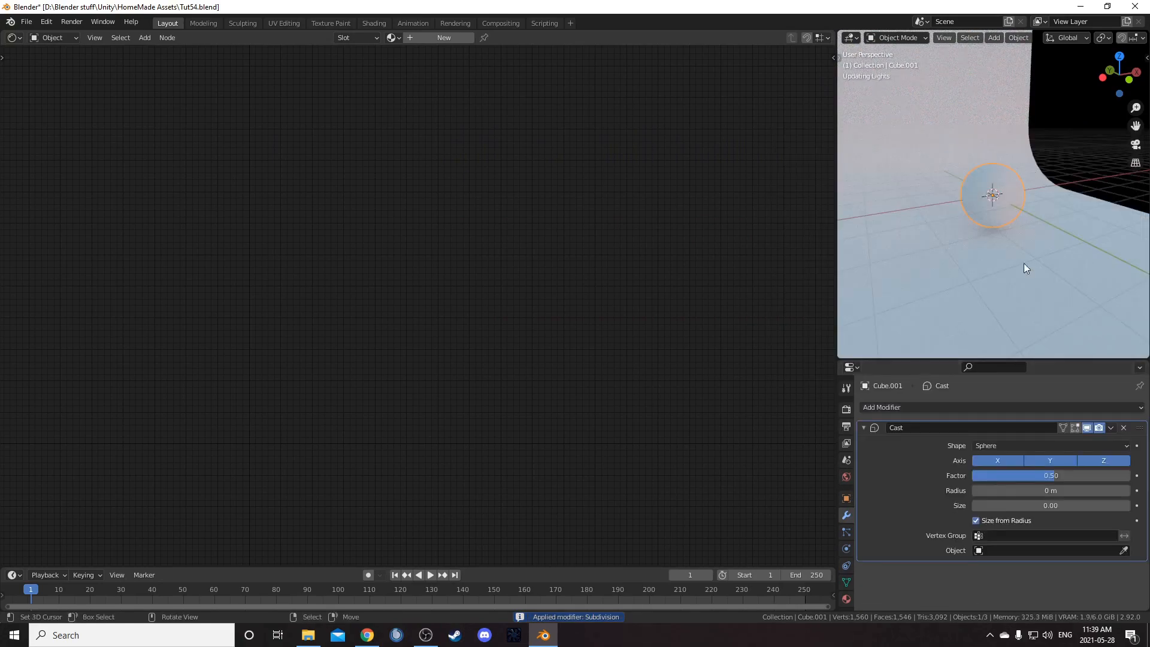
click(1062, 473)
text(1)
key(Return)
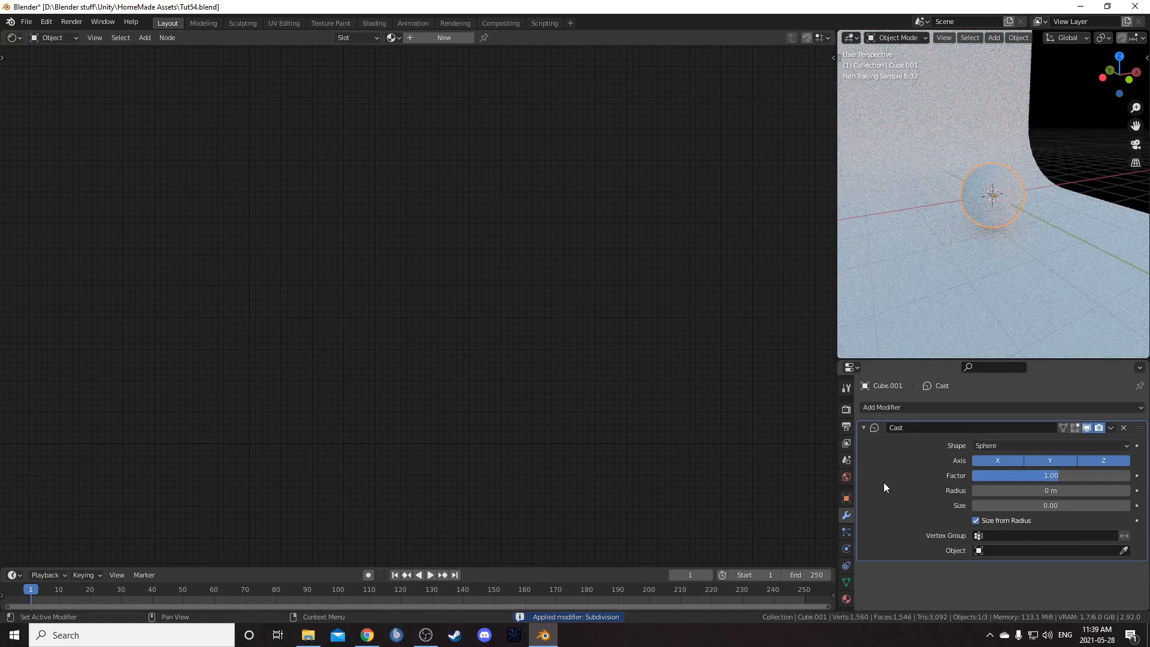
key(ctrl+a)
Add a Subdivision Surface modifier to the new sphere and enable Adaptive Subdivision.
click(901, 412)
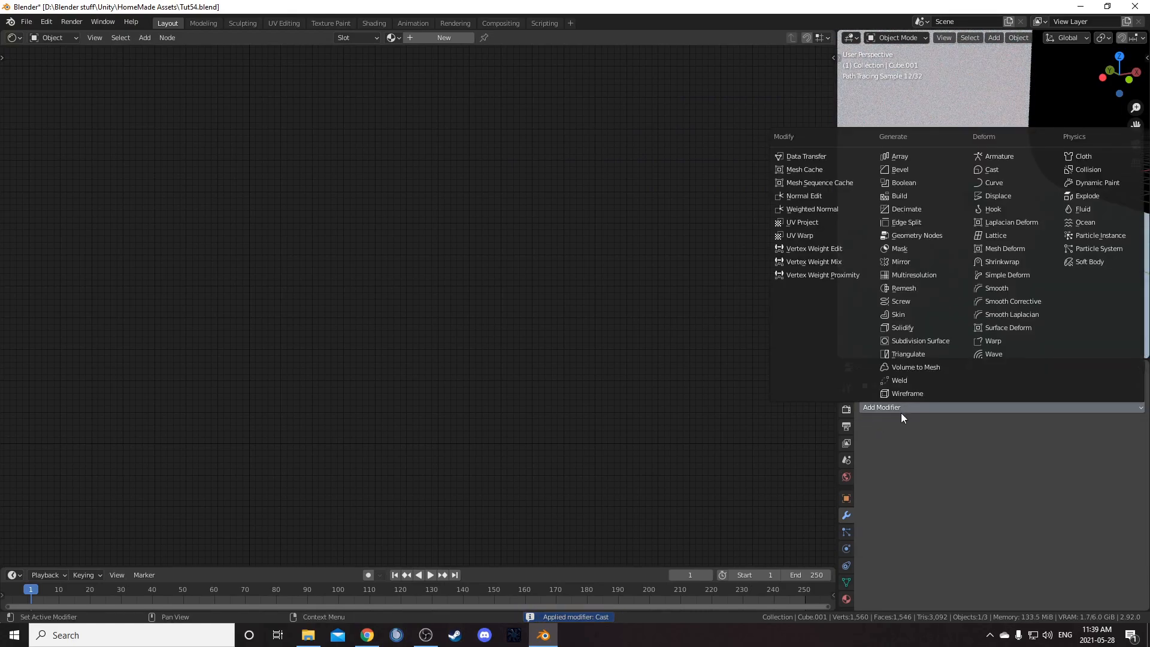
click(911, 340)
click(999, 459)
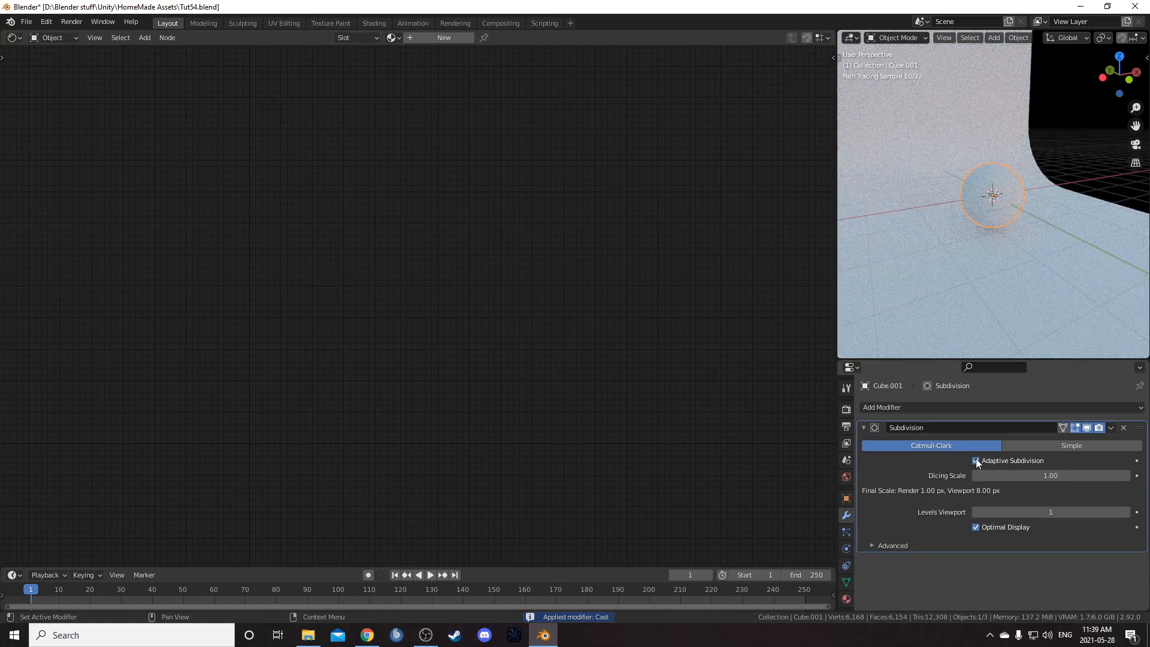
Assign the original Bubbles material to the new sphere and make it an independent copy.
middle_drag(1078, 190, 1053, 181)
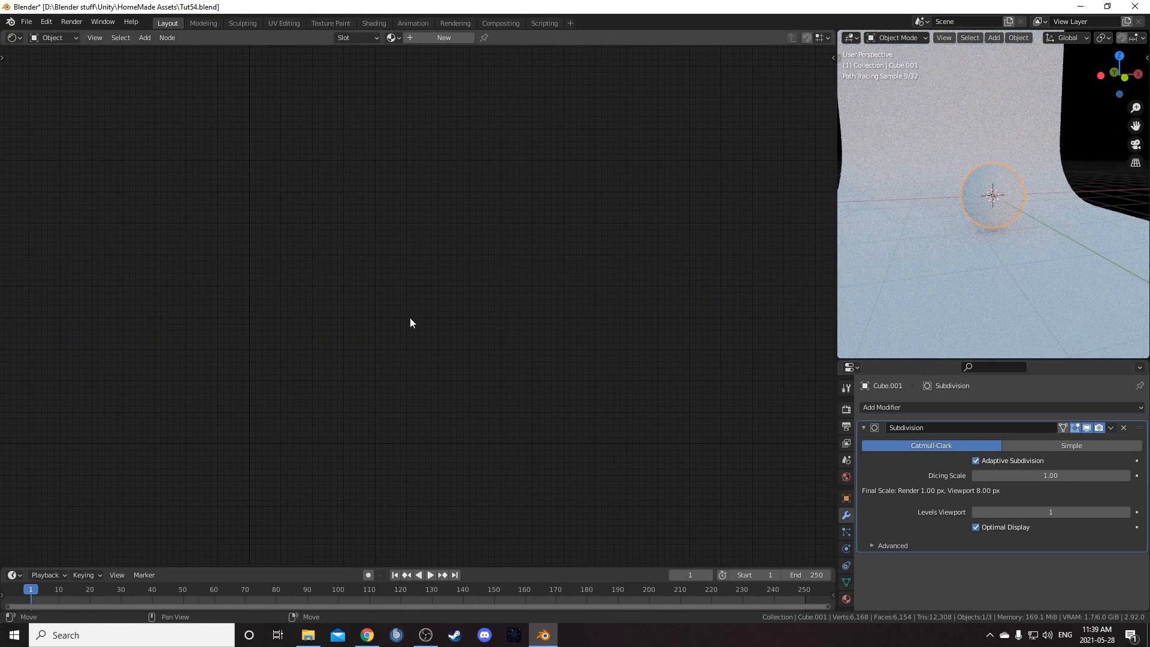
click(394, 38)
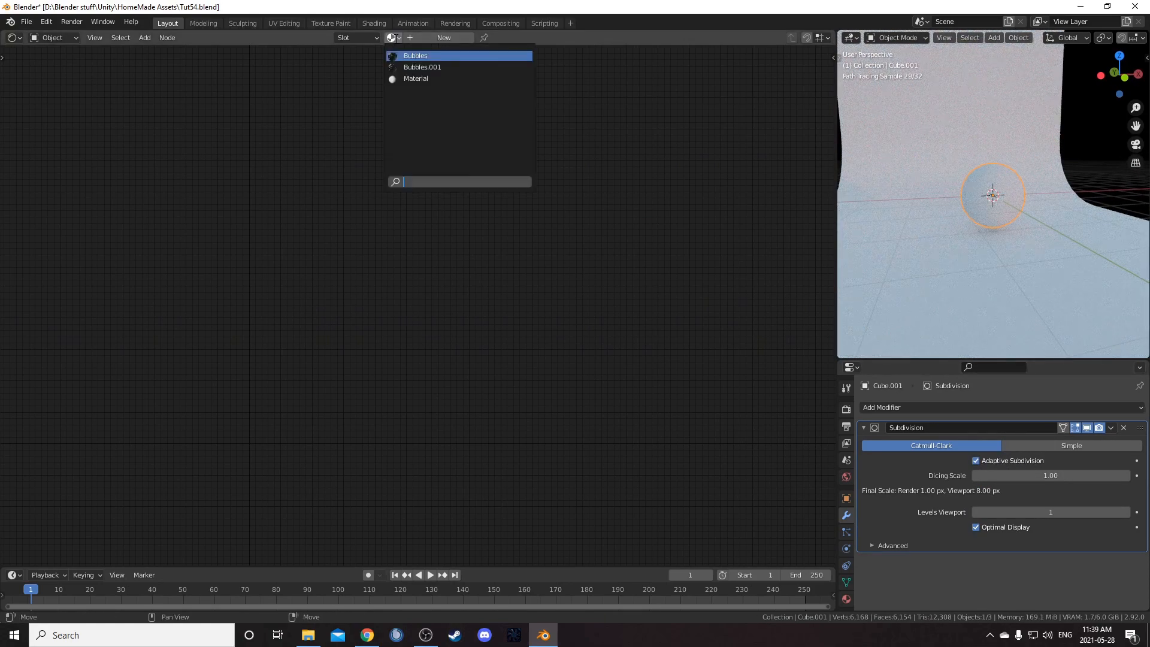
click(419, 57)
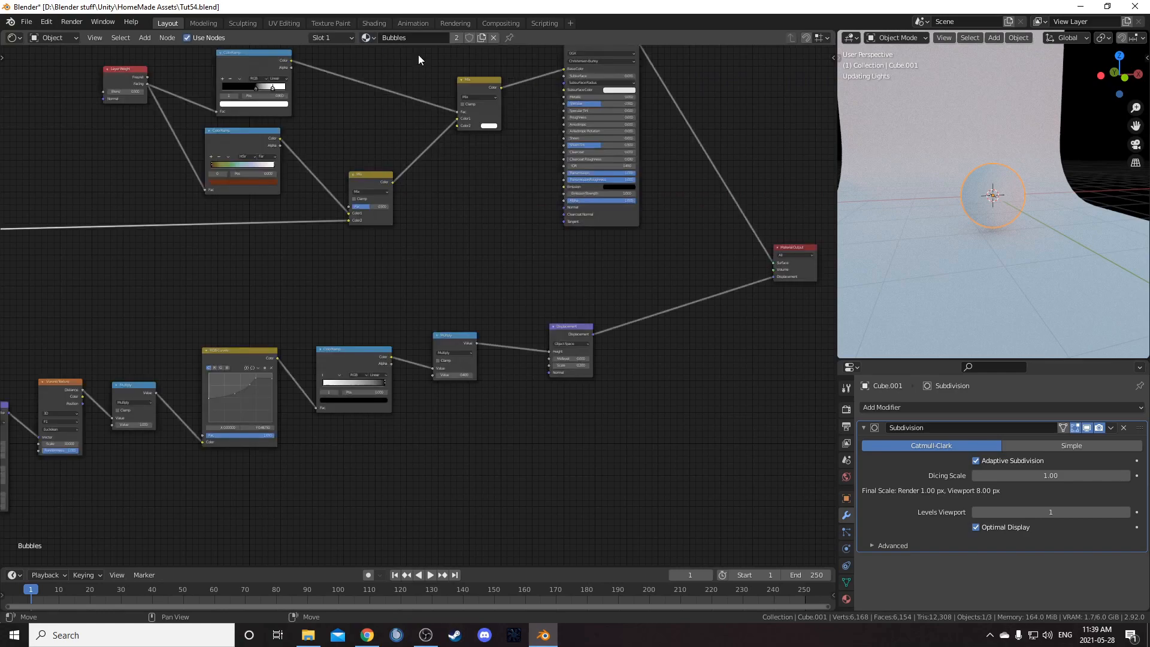
key(Home)
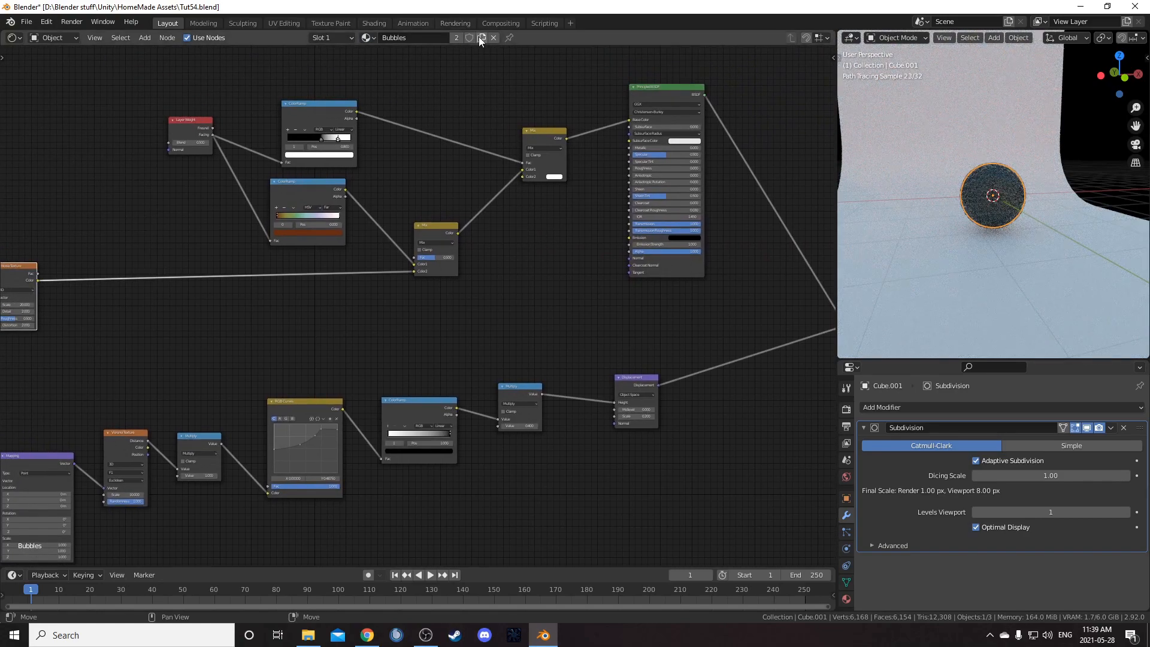
click(481, 38)
Lower the first three points of the RGB Curves curve, the first to about Y 0.23, and add a point on the steep rise.
middle_drag(453, 304, 554, 275)
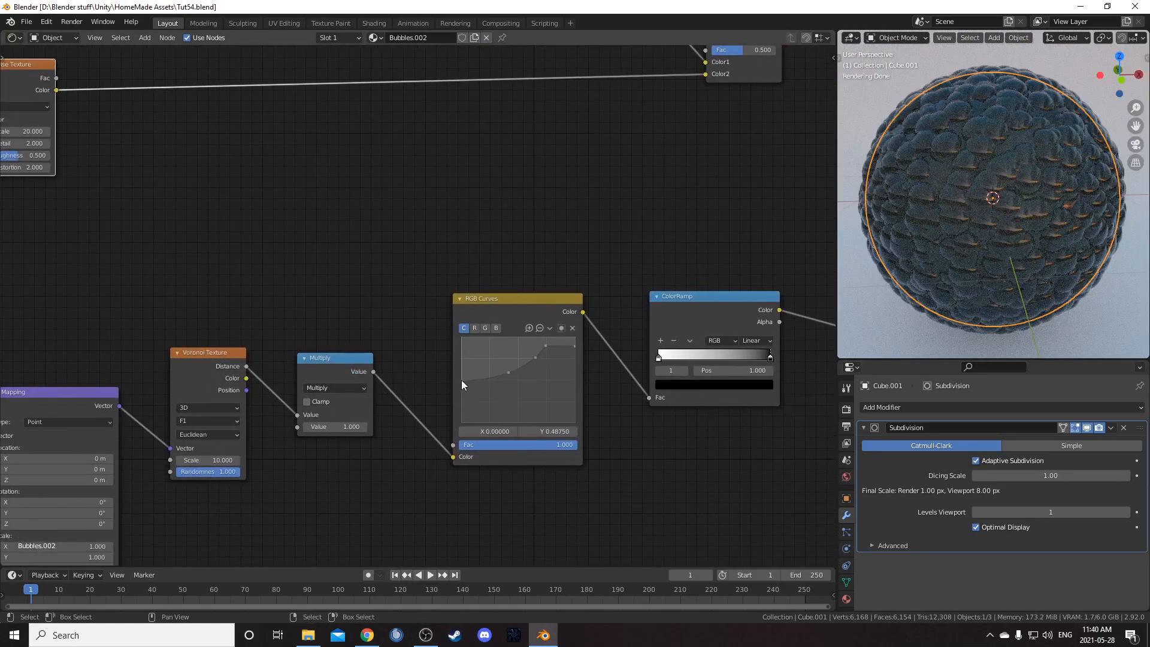
drag(462, 381, 461, 379)
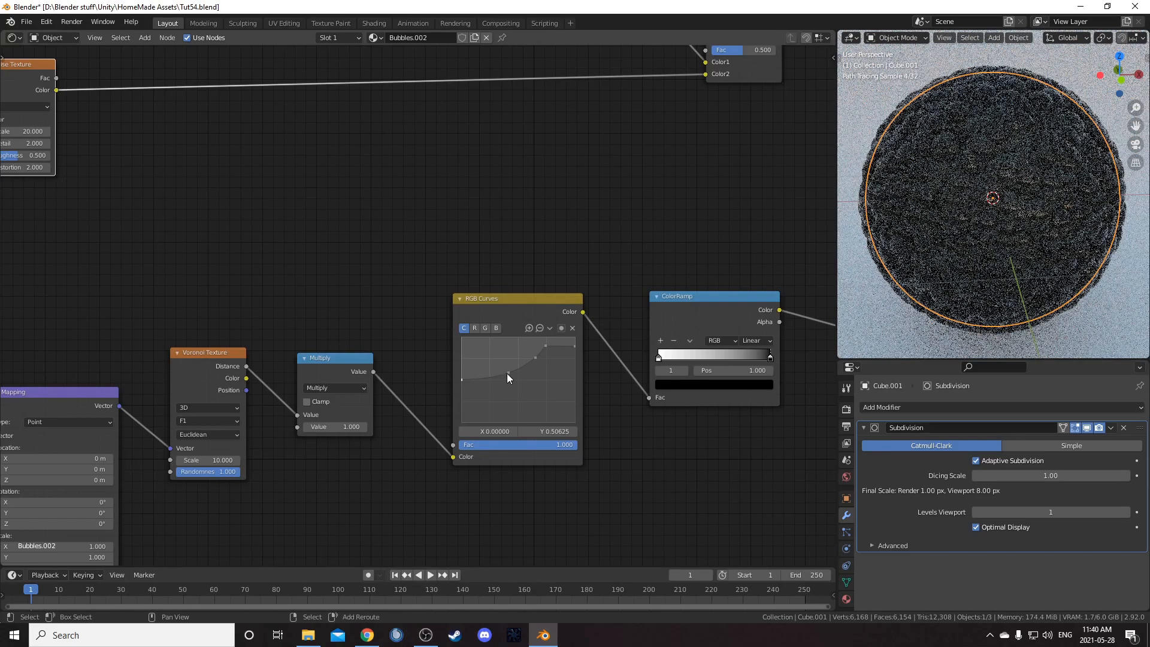
shift+click(509, 372)
shift+drag(535, 358, 536, 374)
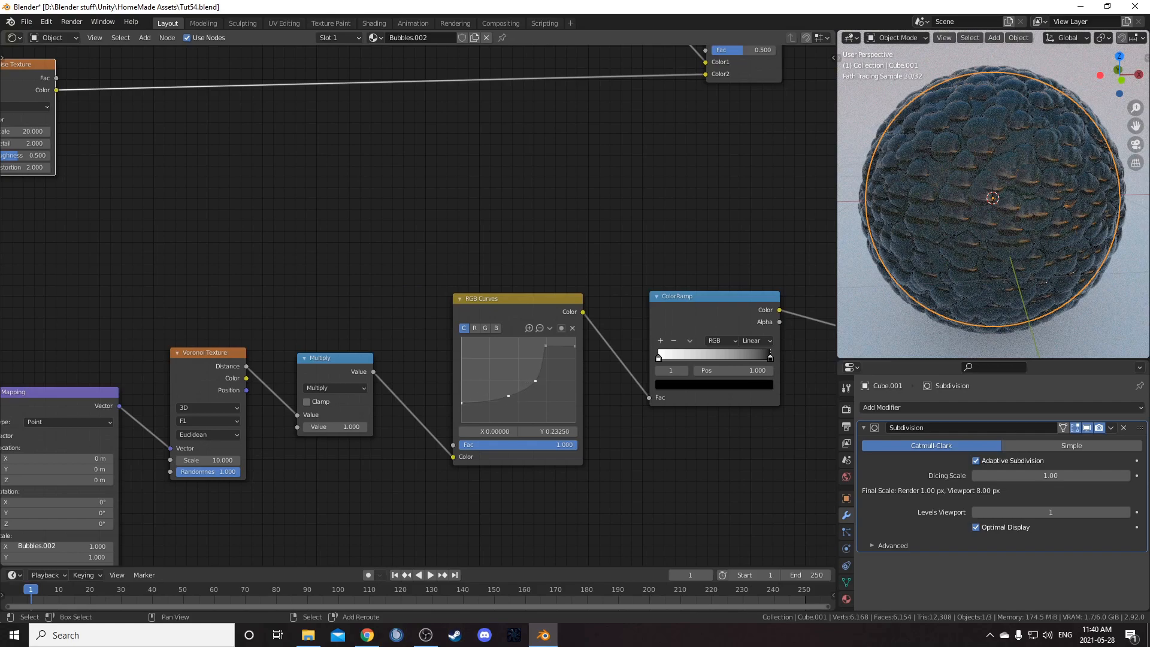
drag(536, 382, 533, 378)
click(543, 364)
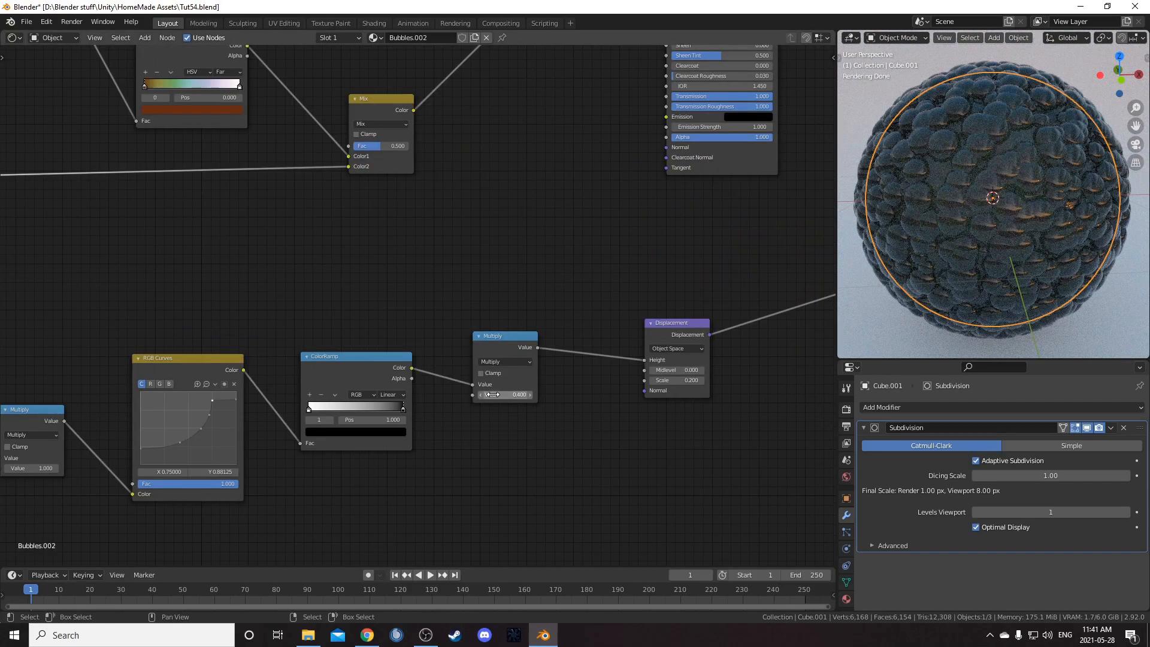
Set the value of the Multiply node between the ColorRamp and the Displacement node to 1.
click(496, 395)
text(0.4)
key(Return)
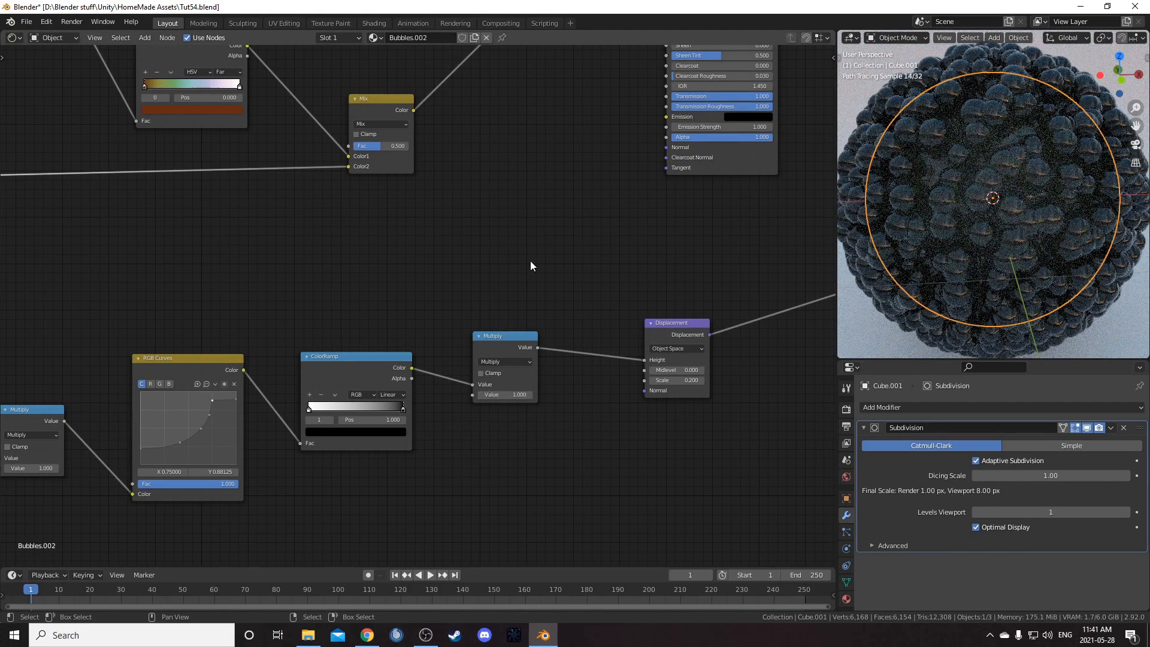
Detach the Mix node that blends the Noise Texture with the multicoloured ColorRamp from its links.
middle_drag(521, 245, 609, 347)
scroll(520, 336, down, 4)
middle_drag(520, 336, 614, 405)
scroll(531, 361, up, 3)
click(694, 153)
alt+drag(695, 153, 712, 310)
key(x)
Move the detached Mix node next to the Noise Texture near the Texture Coordinate node, and reposition the Noise Texture.
alt+drag(550, 281, 188, 371)
scroll(258, 386, down, 3)
middle_drag(298, 370, 375, 335)
drag(318, 324, 270, 312)
middle_drag(259, 337, 504, 286)
scroll(422, 297, up, 4)
drag(388, 200, 393, 162)
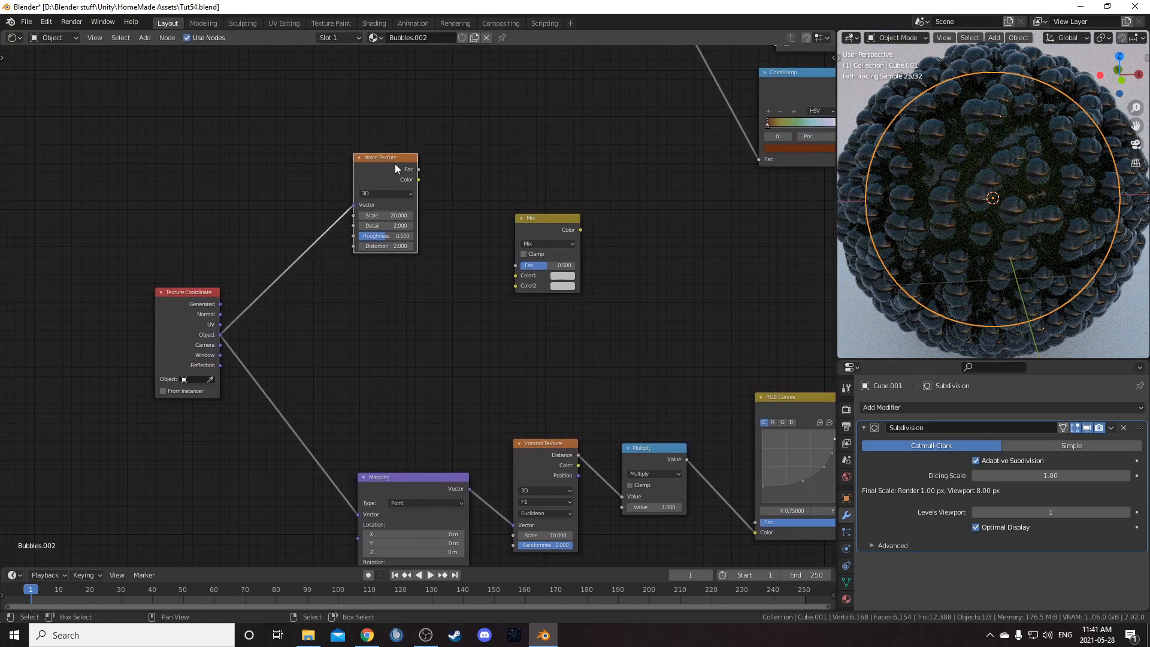
drag(541, 221, 519, 207)
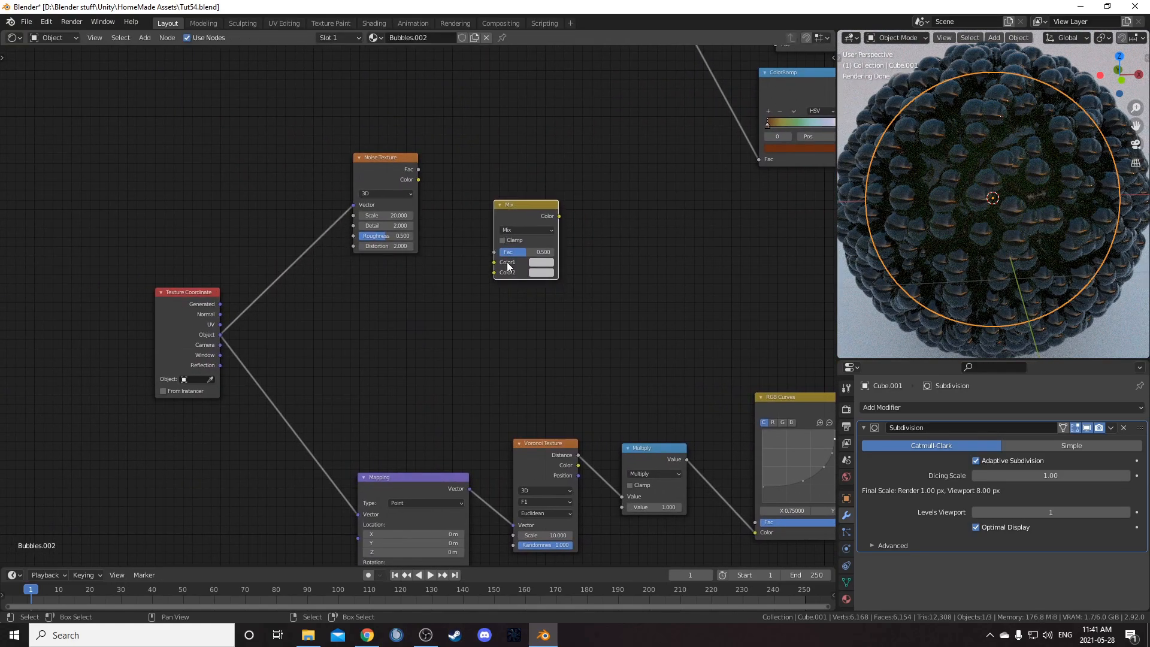
Set the Noise Texture's Scale to 5 and its Distortion to 0.
click(392, 216)
text(5)
key(Tab)
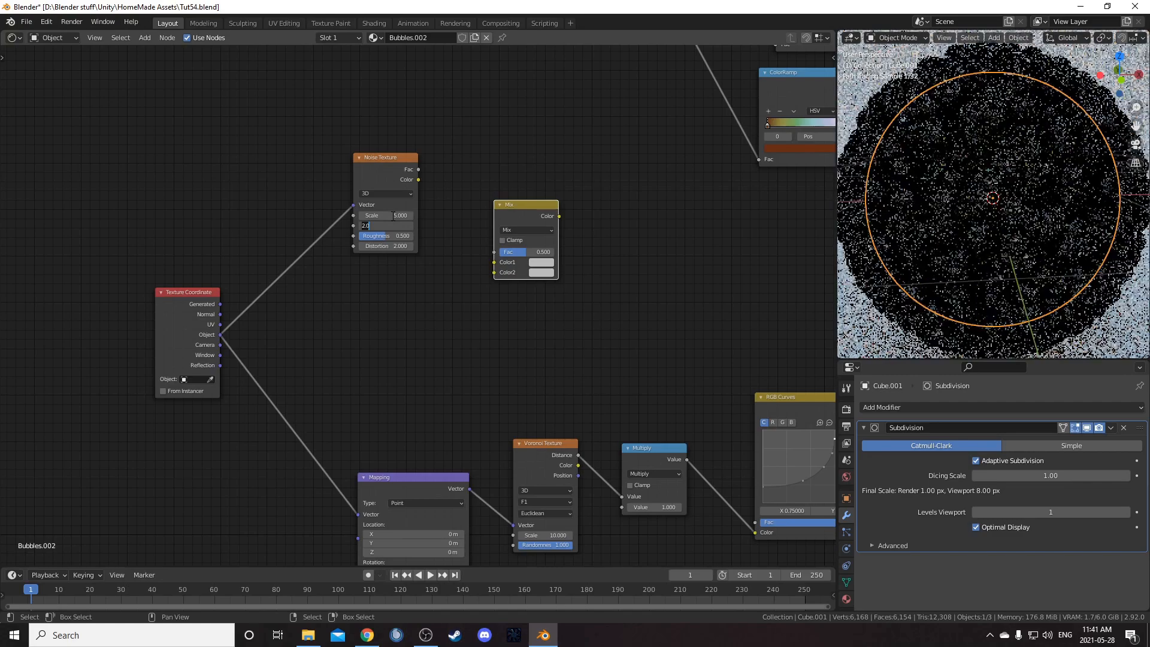
key(Tab)
key(Tab)
text(0)
key(Return)
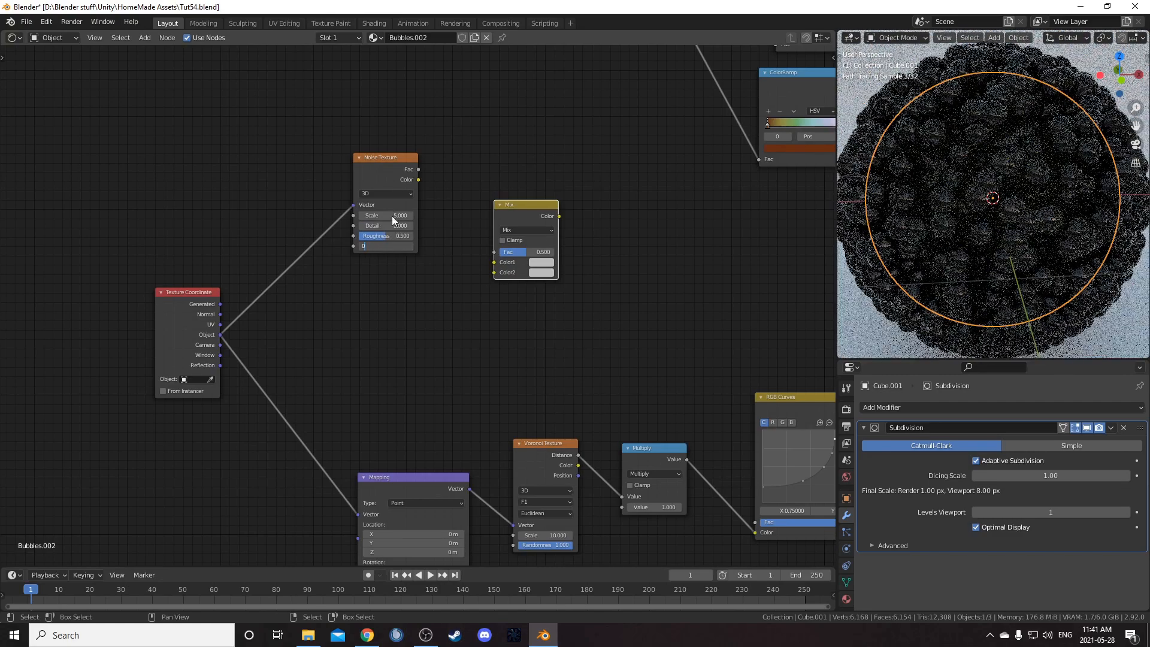
Connect the Noise Texture's Color to the Mix node's Color1 and the Object coordinates to Color2, with Fac set to 0.7.
drag(418, 180, 500, 264)
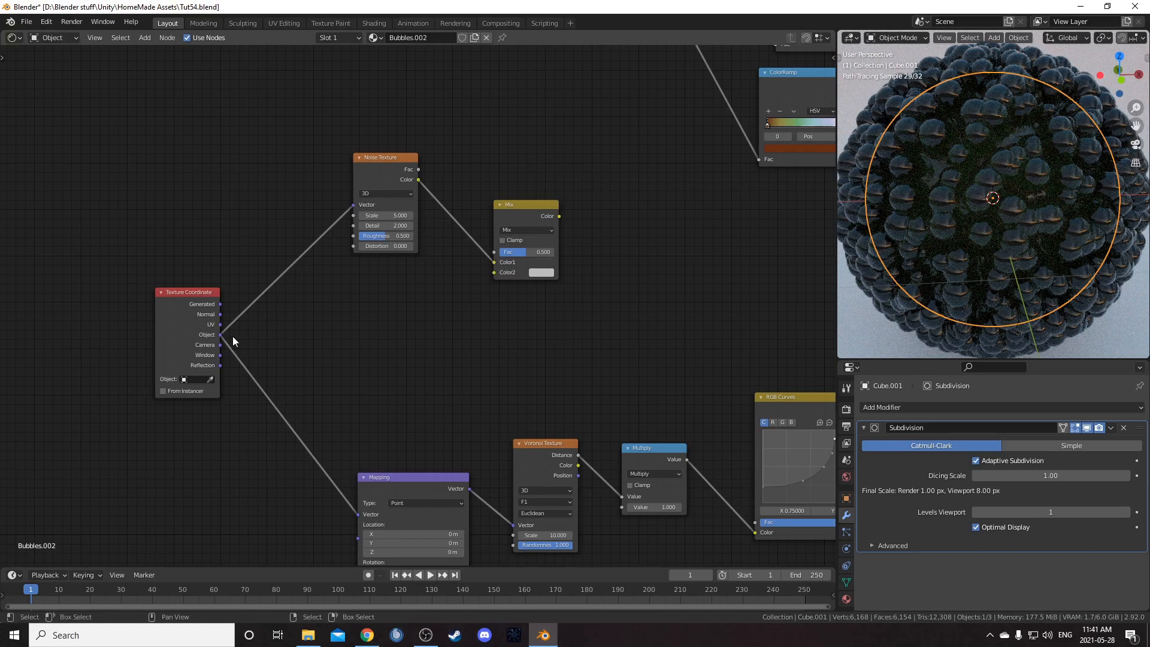
drag(220, 335, 507, 276)
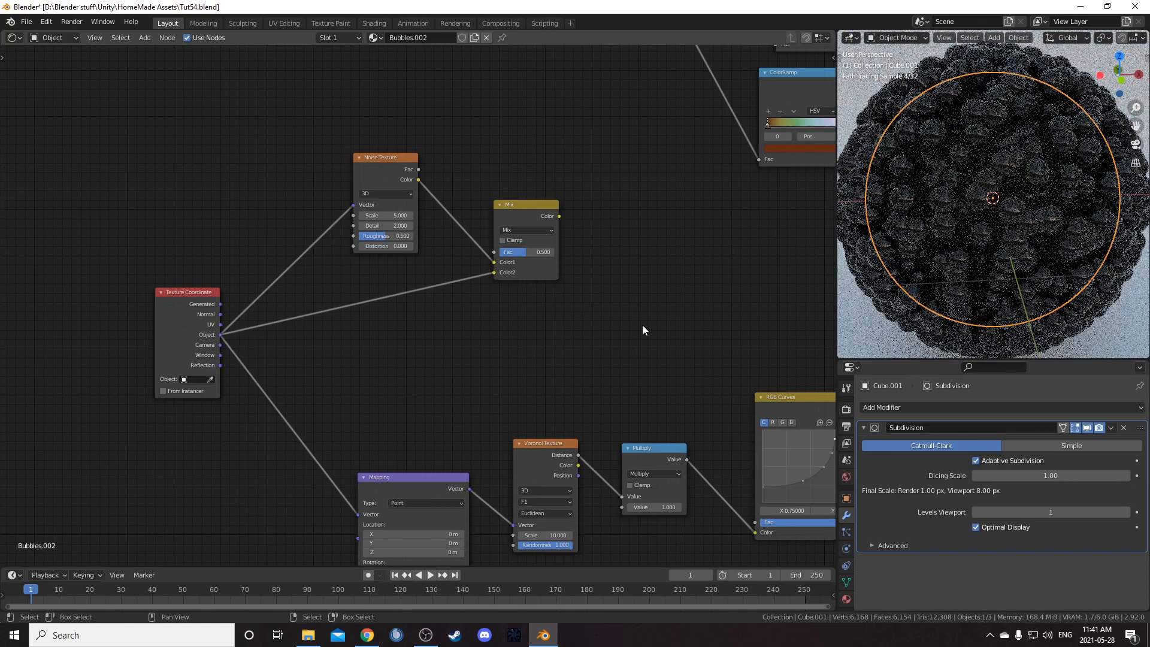
click(529, 253)
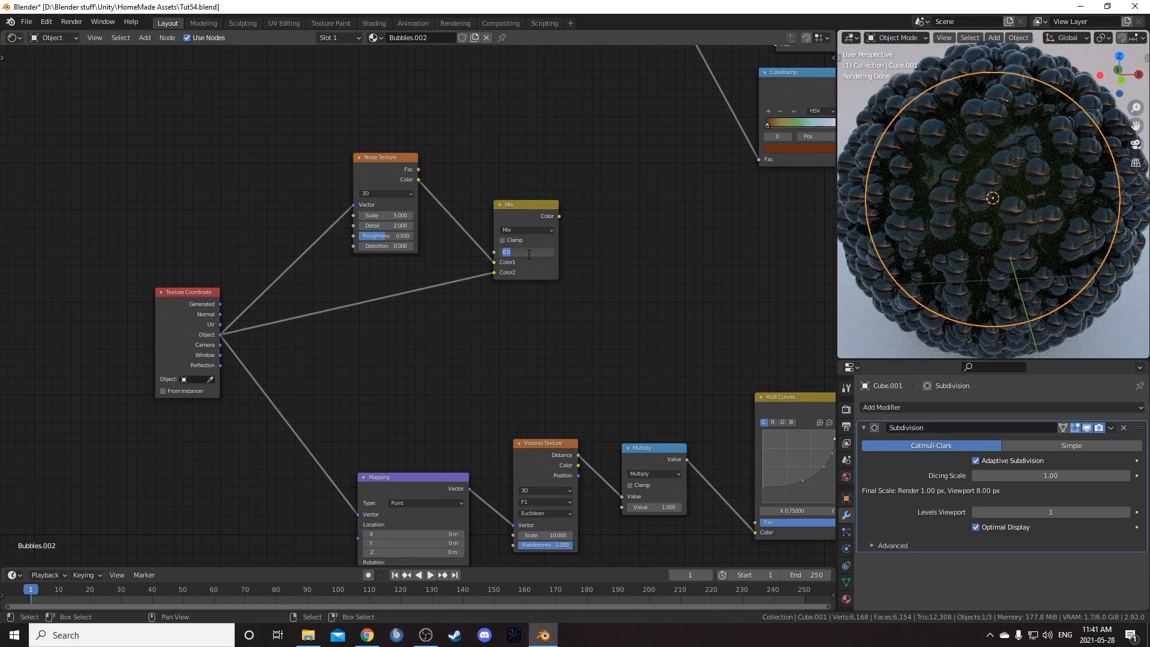
text(.7)
key(Return)
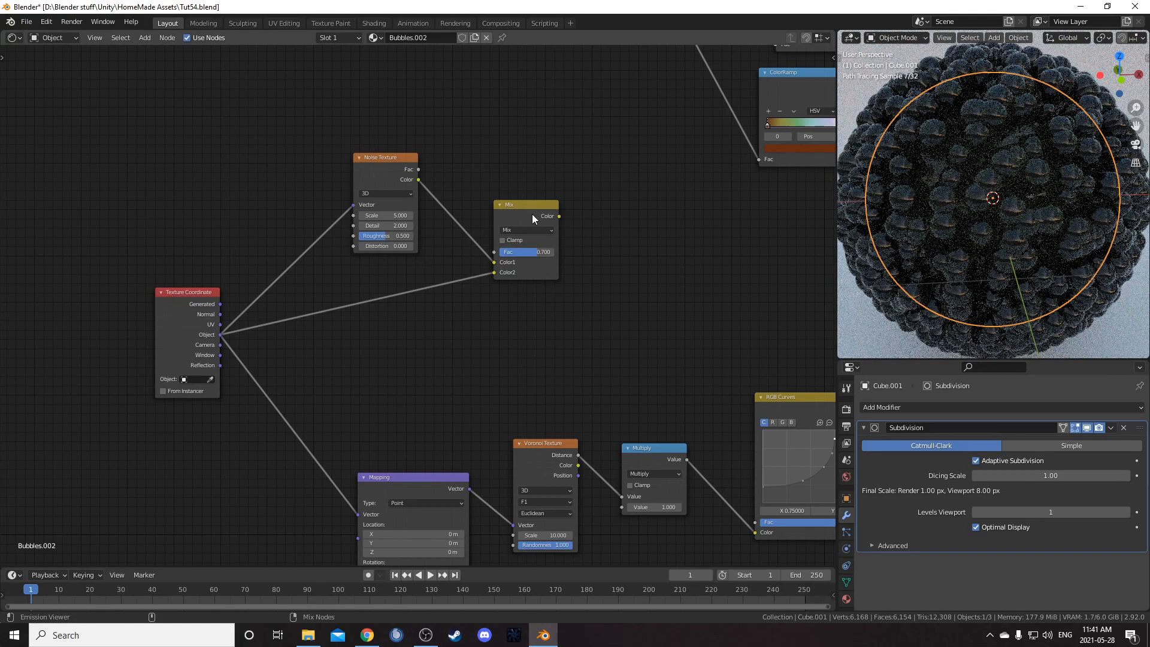
Preview the Mix node's output and detach the multicoloured ColorRamp from its links, placing it below the Layer Weight ColorRamp.
ctrl+shift+click(533, 214)
middle_drag(613, 309, 492, 337)
mouse_move(602, 329)
middle_down()
mouse_move(476, 381)
mouse_move(492, 385)
middle_up()
alt+drag(570, 181, 548, 213)
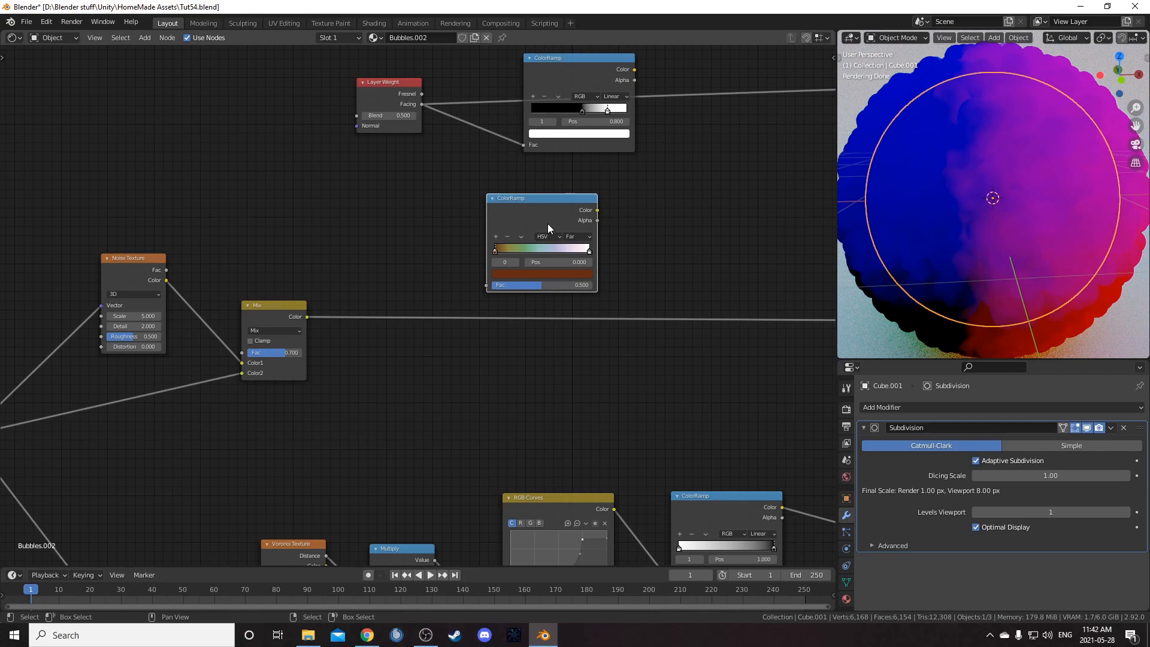
Add a Separate XYZ node on the link coming out of the Mix node.
middle_drag(418, 254, 447, 228)
key(shift+a)
text(sep)
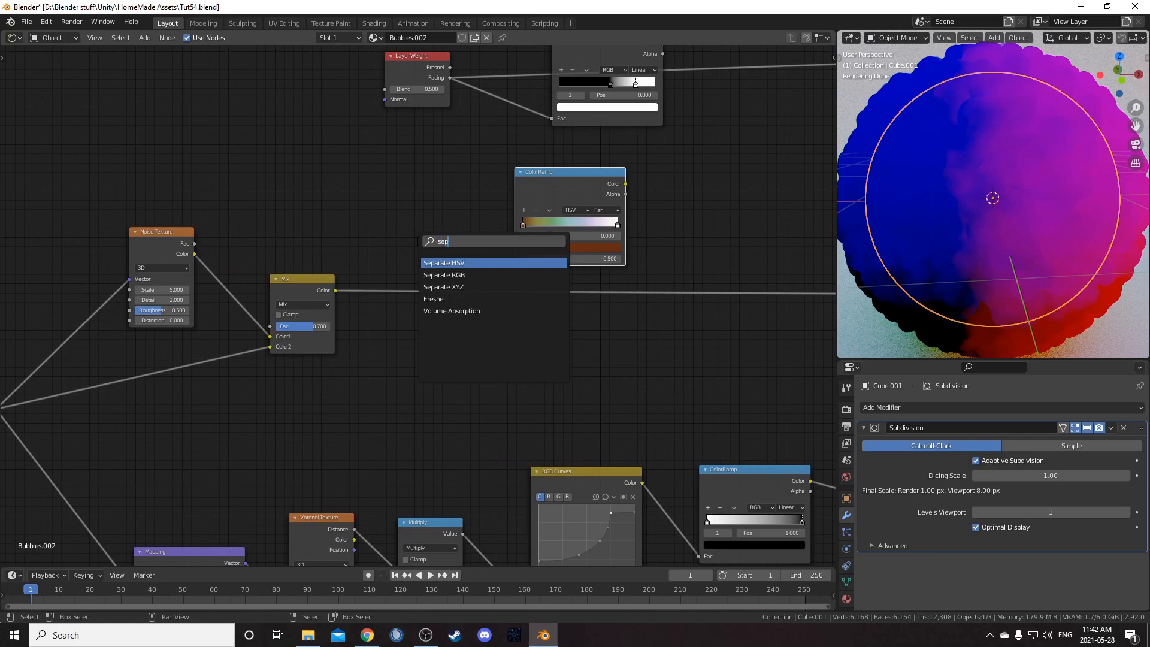
click(444, 287)
click(429, 264)
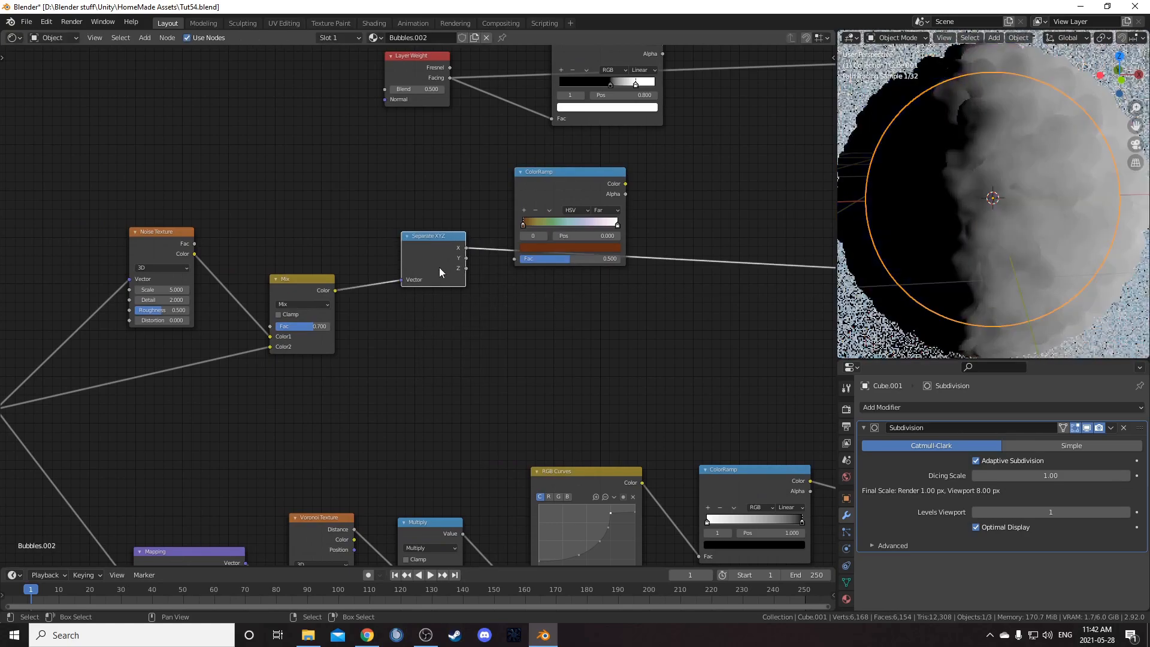
Connect the Separate XYZ node's X output to the multicoloured ColorRamp's Fac and preview the ramp.
middle_drag(472, 291, 446, 285)
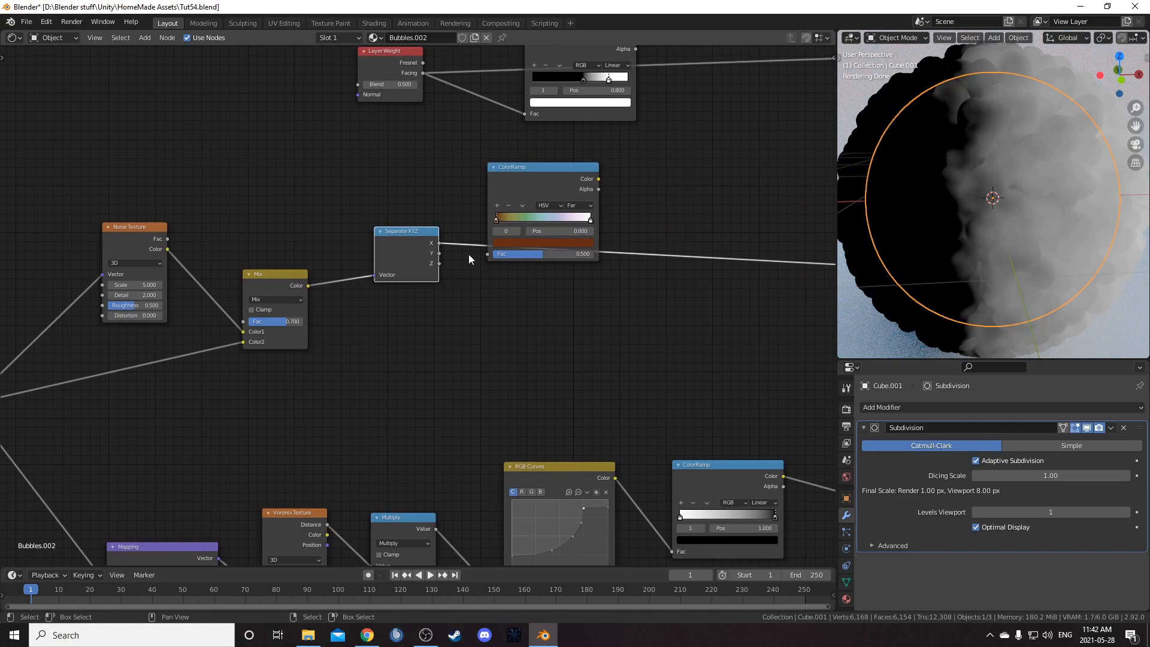
middle_drag(499, 214, 444, 256)
drag(444, 255, 471, 258)
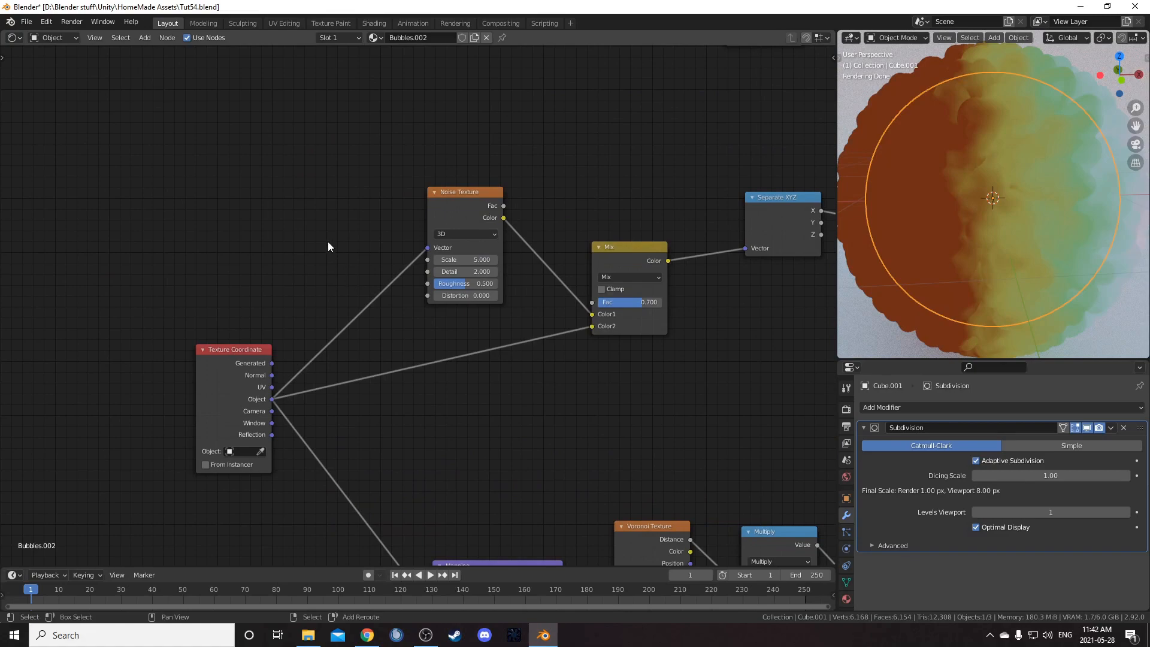
Add a reroute joining the Noise Texture and Mix coordinate links, and feed it from the Texture Coordinate's Generated output.
shift+right_drag(329, 245, 364, 415)
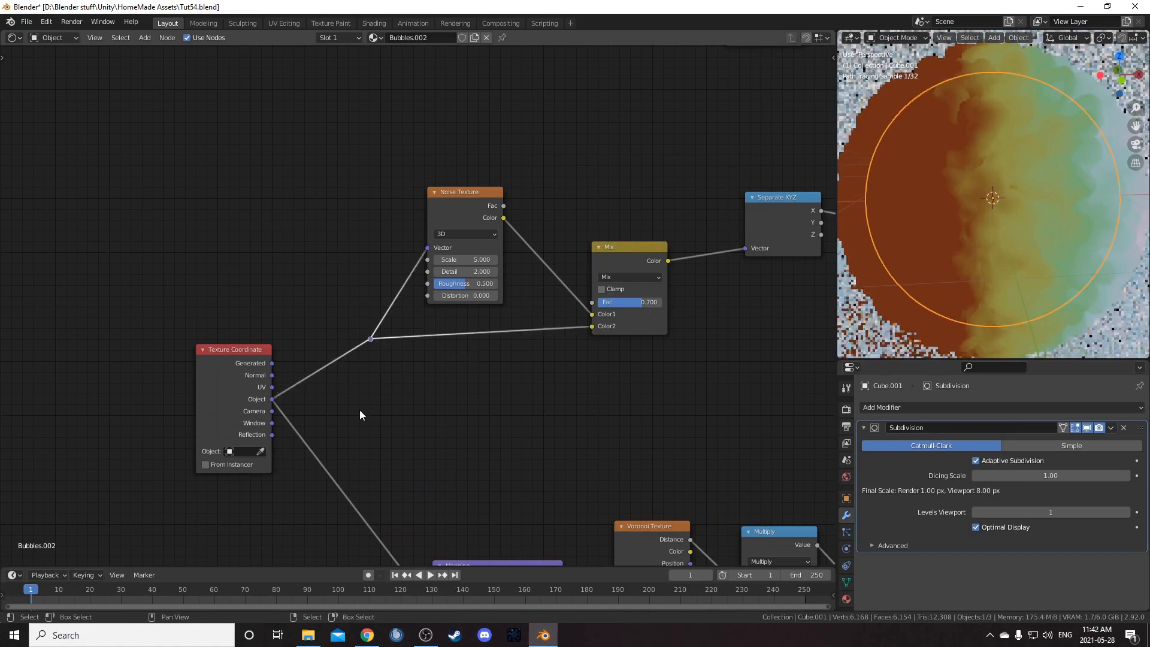
middle_drag(281, 355, 308, 313)
drag(296, 323, 394, 299)
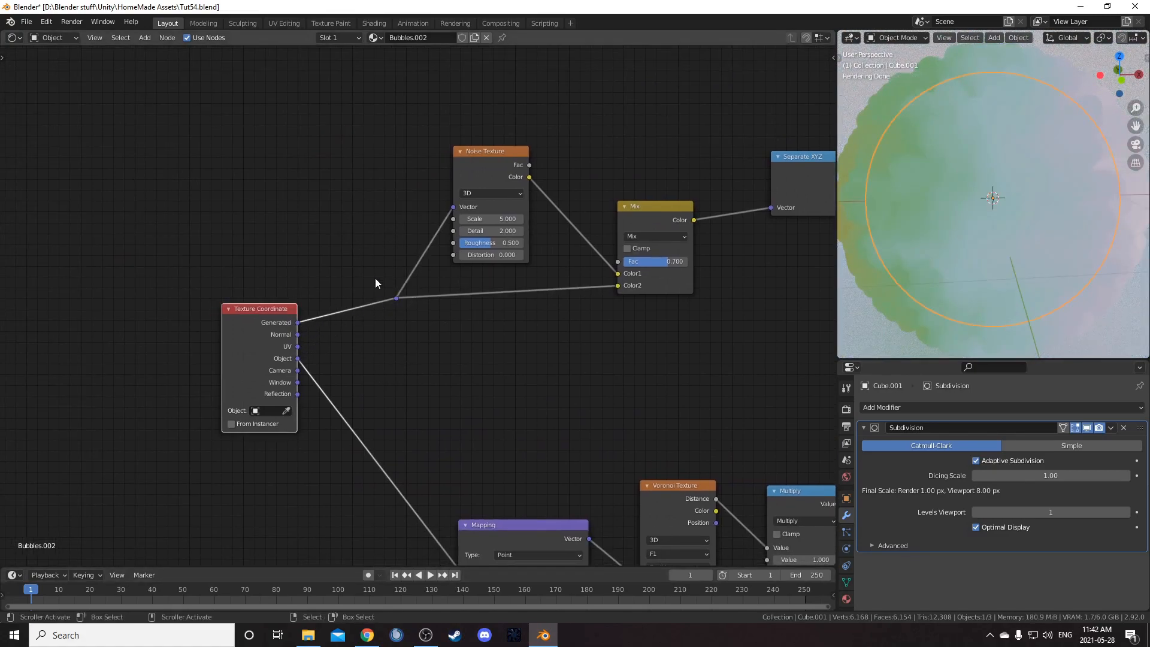
click(379, 289)
drag(383, 285, 426, 331)
key(g)
click(416, 331)
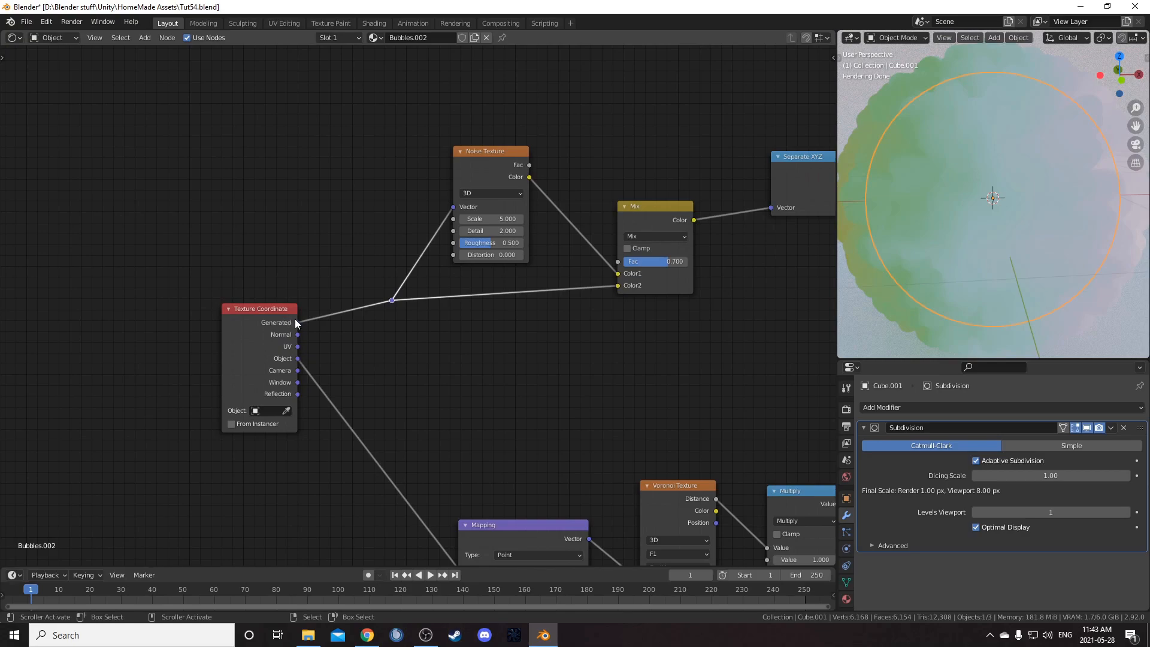
Set the position of the multicoloured ColorRamp's first stop to 0.23.
scroll(469, 349, down, 3)
scroll(1026, 157, down, 2)
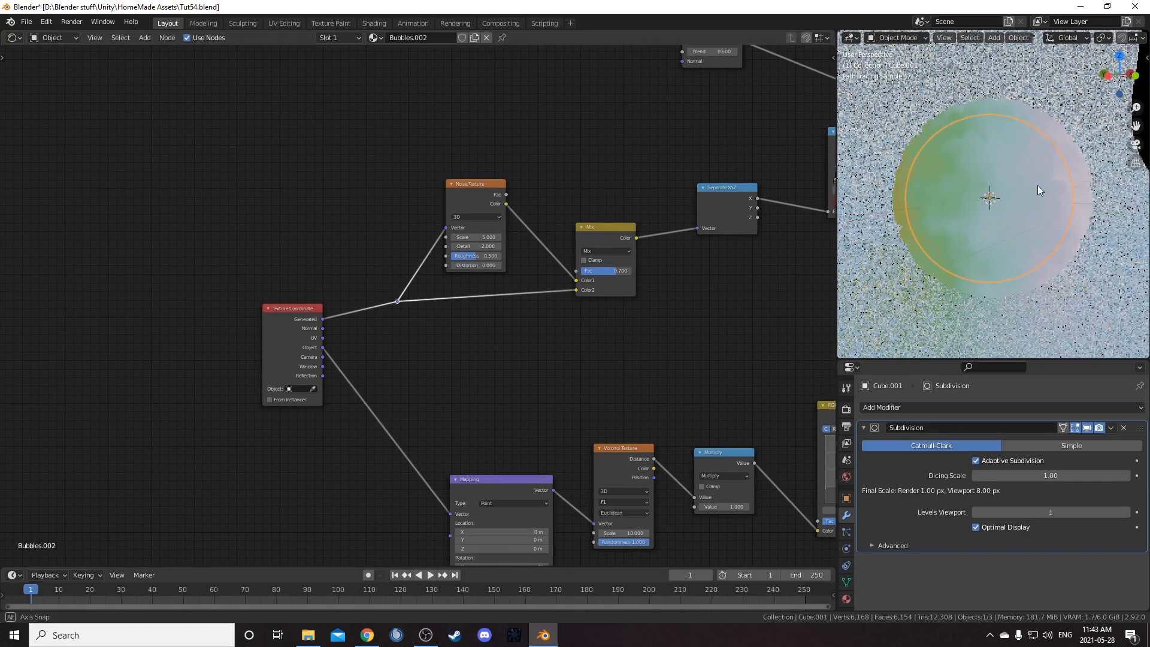
middle_drag(1033, 190, 1118, 171)
middle_drag(920, 195, 1080, 182)
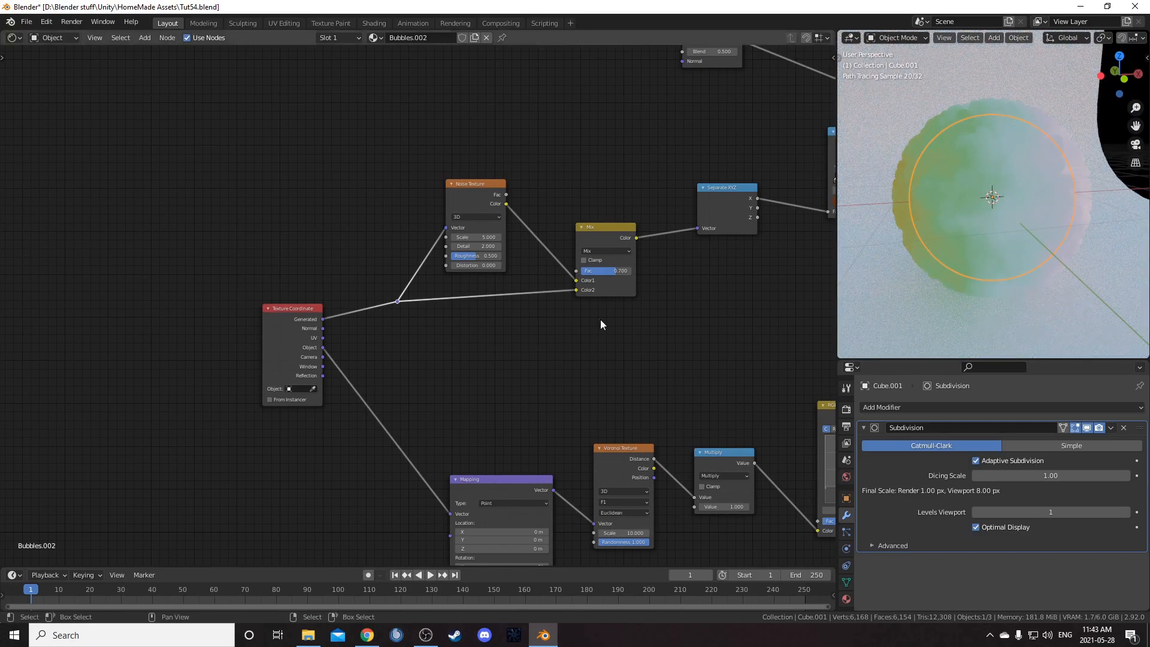
scroll(663, 310, down, 4)
middle_drag(641, 312, 420, 362)
scroll(459, 354, up, 4)
middle_drag(463, 298, 339, 313)
scroll(371, 287, up, 2)
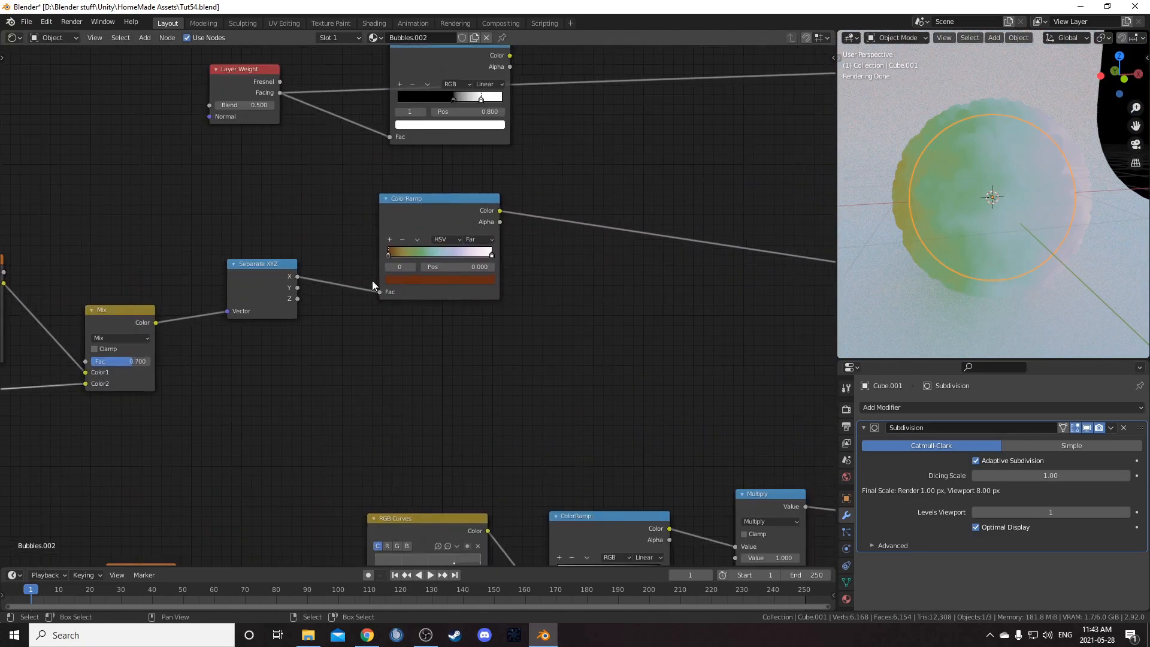
click(388, 253)
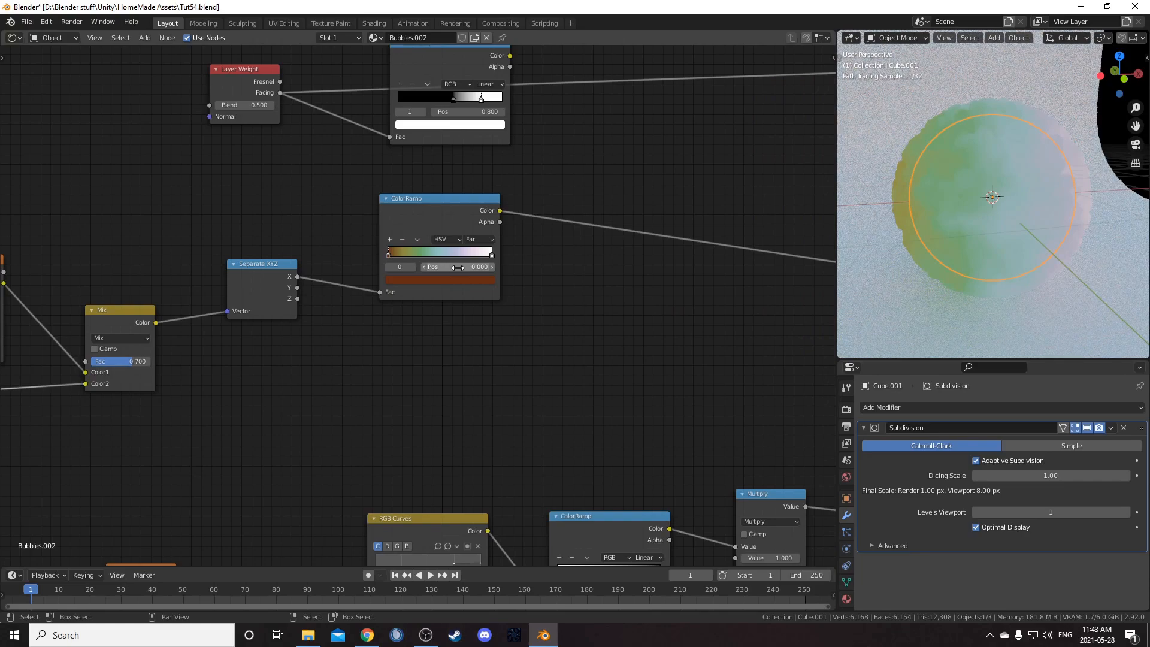
click(458, 267)
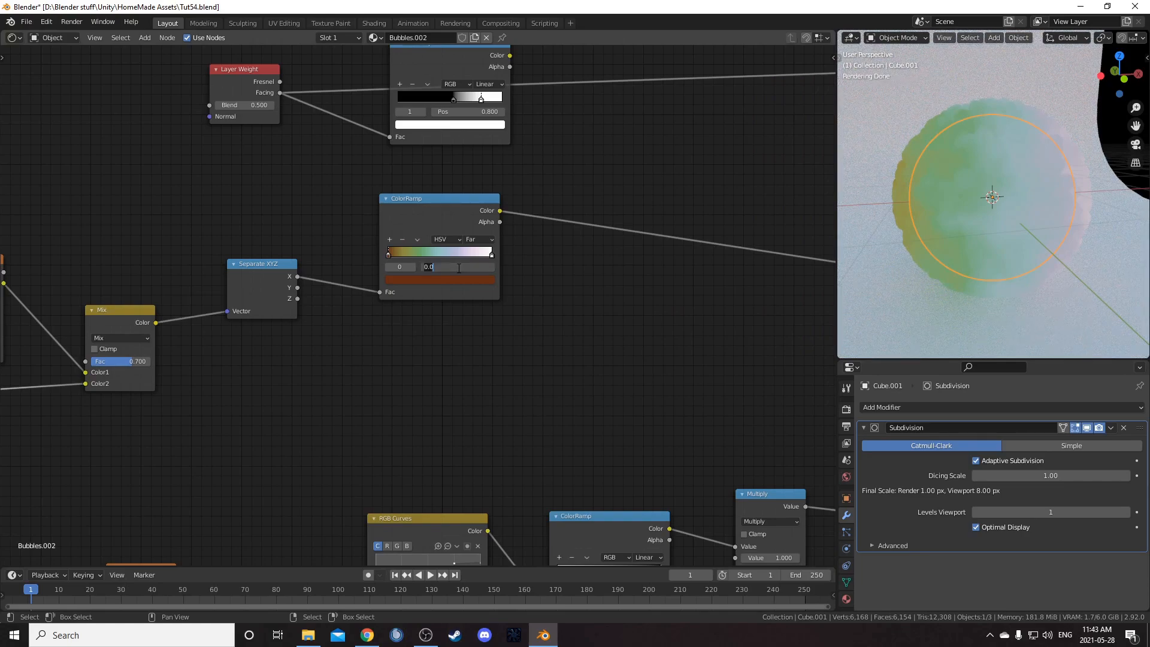
text(.23)
key(Return)
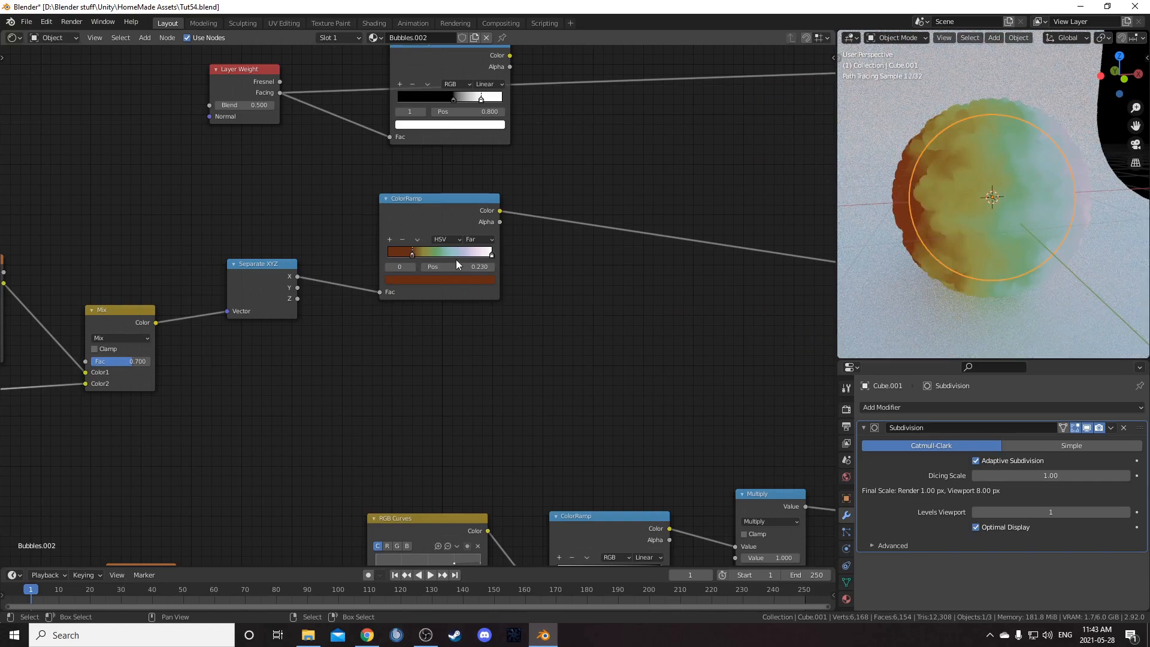
Set the position of the multicoloured ColorRamp's white stop to 0.83.
click(491, 255)
click(458, 267)
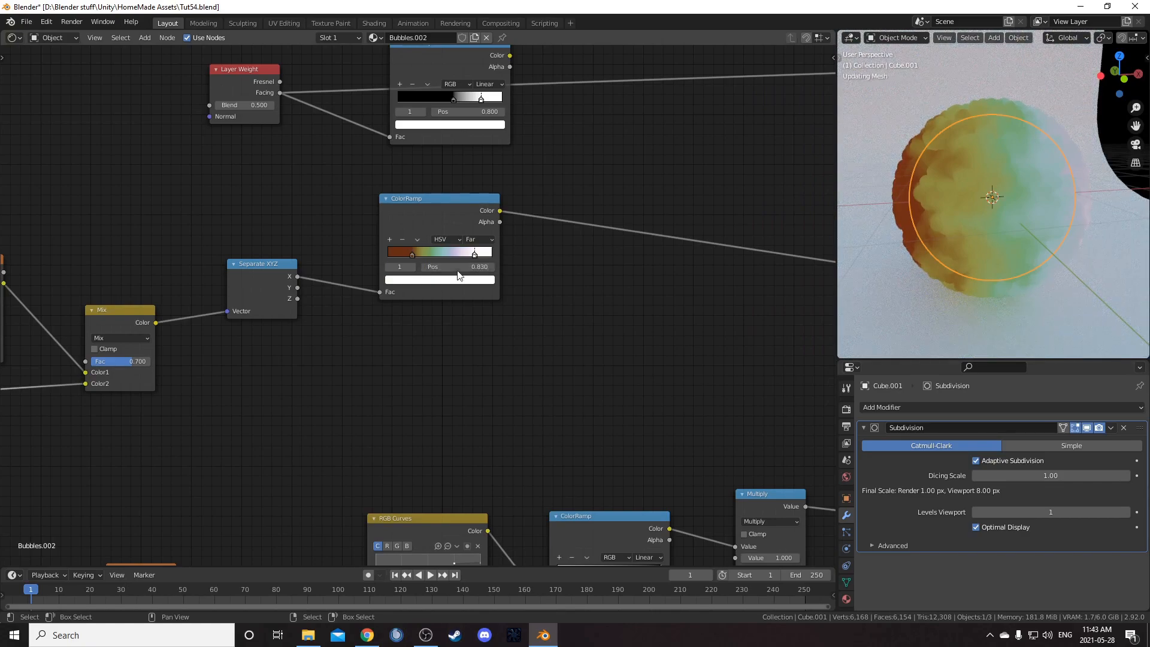
text(.83)
key(Return)
On the Layer Weight's ColorRamp, set the black stop's position to 0.24 and move the white stop to 1.
middle_drag(431, 125, 384, 285)
scroll(384, 285, up, 6)
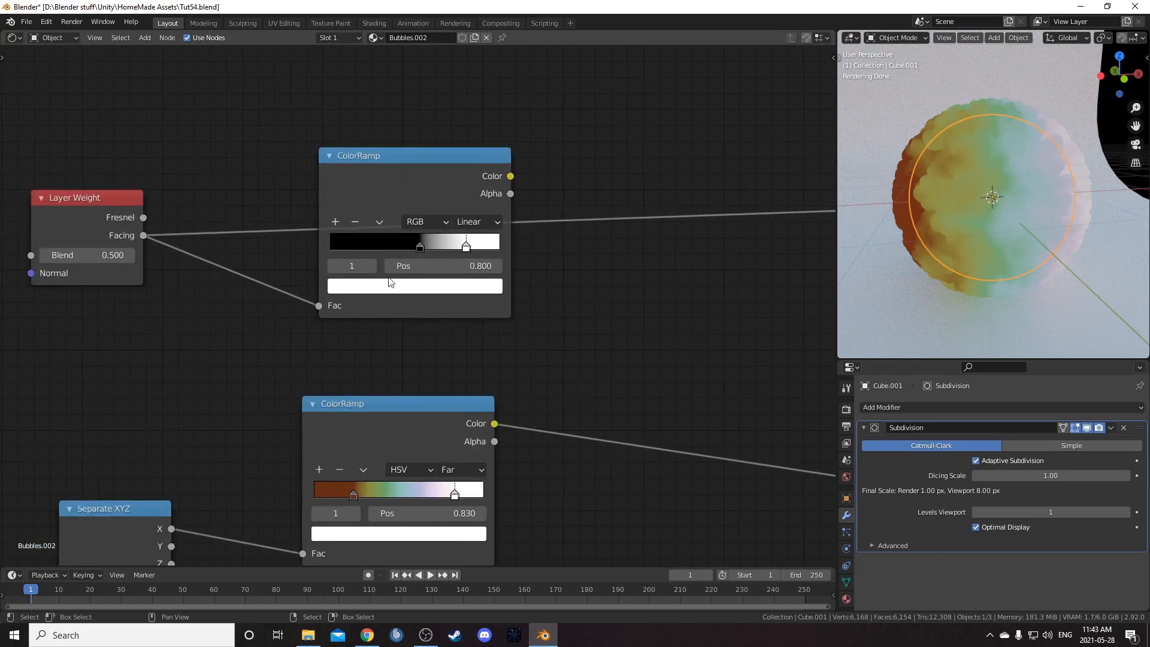
click(420, 247)
click(427, 267)
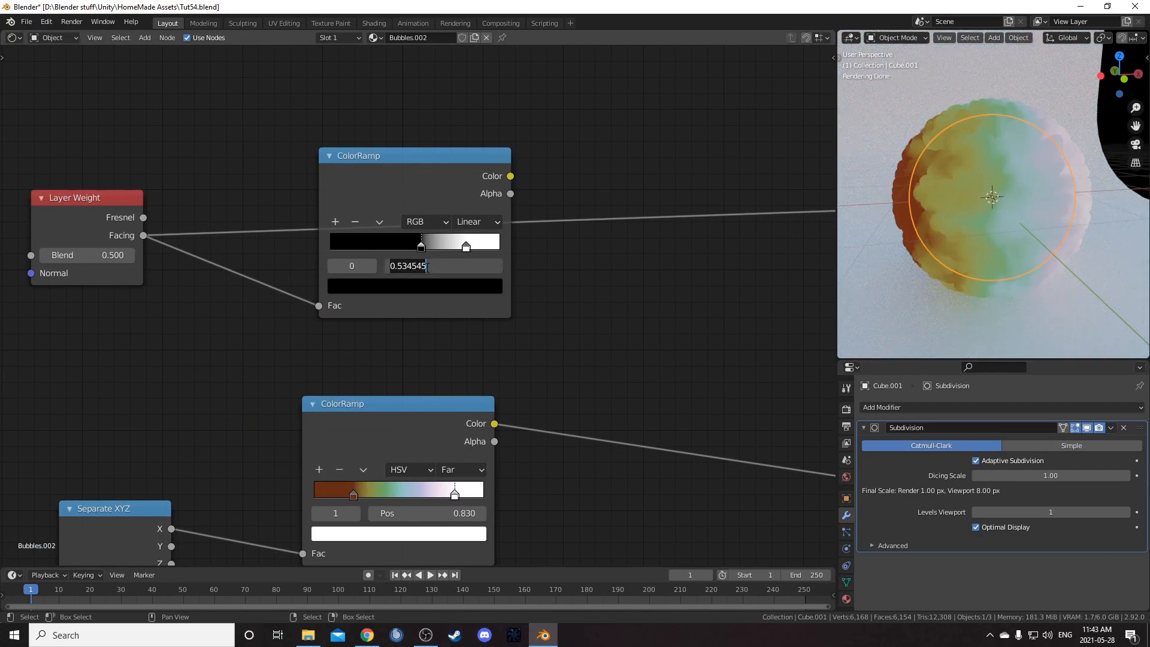
text(.24)
key(Return)
drag(467, 251, 578, 243)
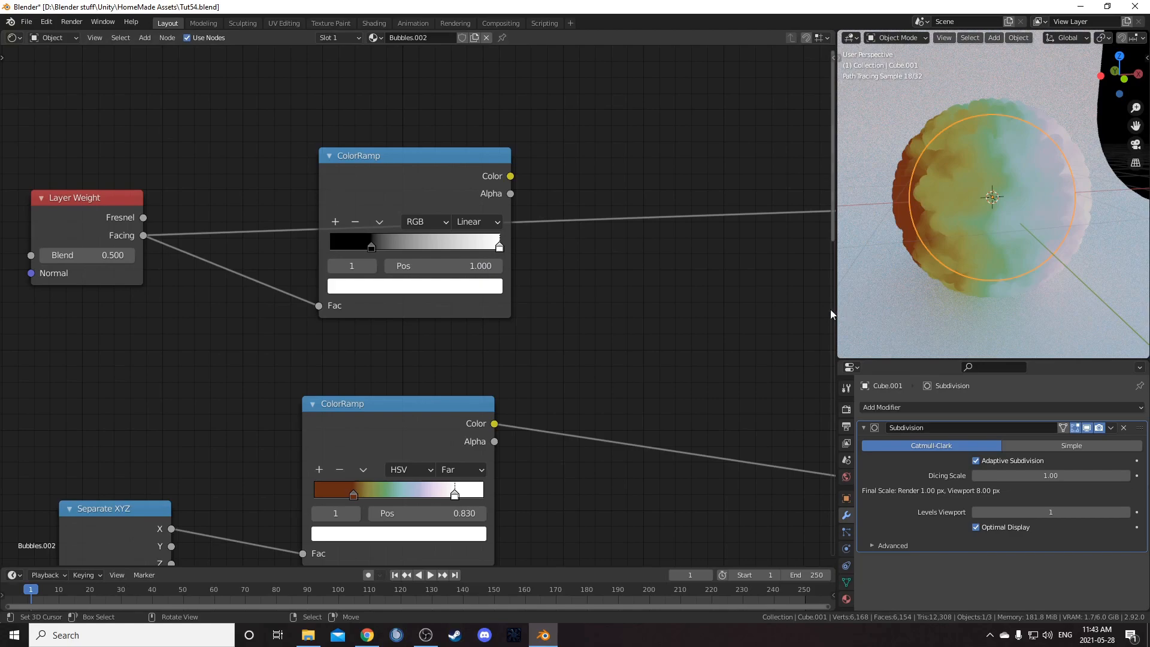
Connect the multicoloured ColorRamp's Color to the Principled BSDF's Base Color and duplicate the shader beside the original.
drag(647, 148, 464, 193)
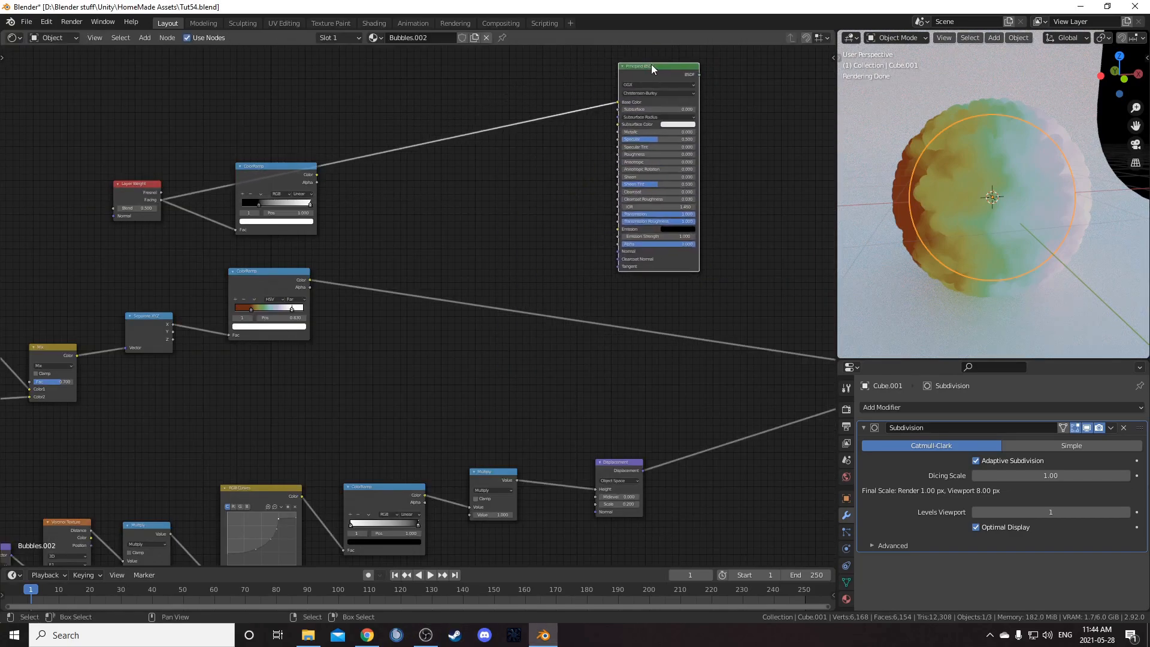
scroll(473, 318, up, 2)
key(shift+d)
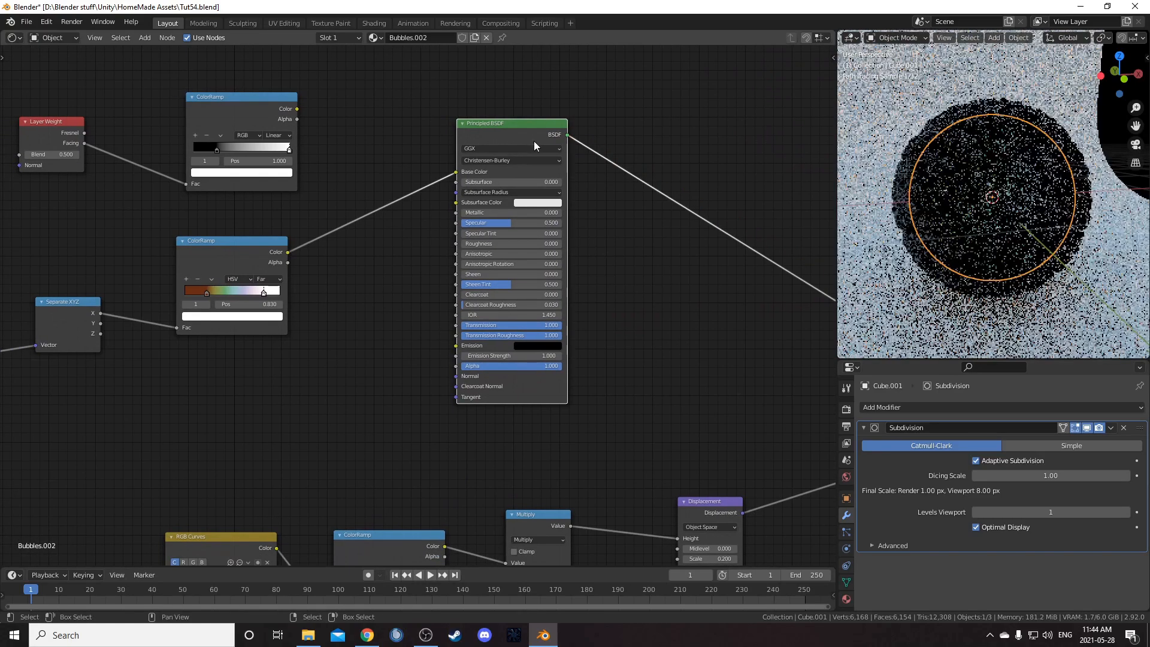
click(779, 138)
Combine the original Principled BSDF and its duplicate with a Mix Shader node.
middle_drag(732, 235, 658, 316)
alt+drag(608, 177, 635, 110)
ctrl+shift+right_drag(650, 115, 434, 284)
drag(630, 107, 571, 250)
drag(736, 186, 735, 200)
middle_drag(620, 265, 668, 238)
Connect the Layer Weight ColorRamp's Color to the Mix Shader's Fac and arrange the two Principled BSDF nodes side by side.
drag(815, 133, 718, 115)
drag(272, 164, 791, 96)
drag(497, 201, 464, 228)
drag(611, 221, 590, 220)
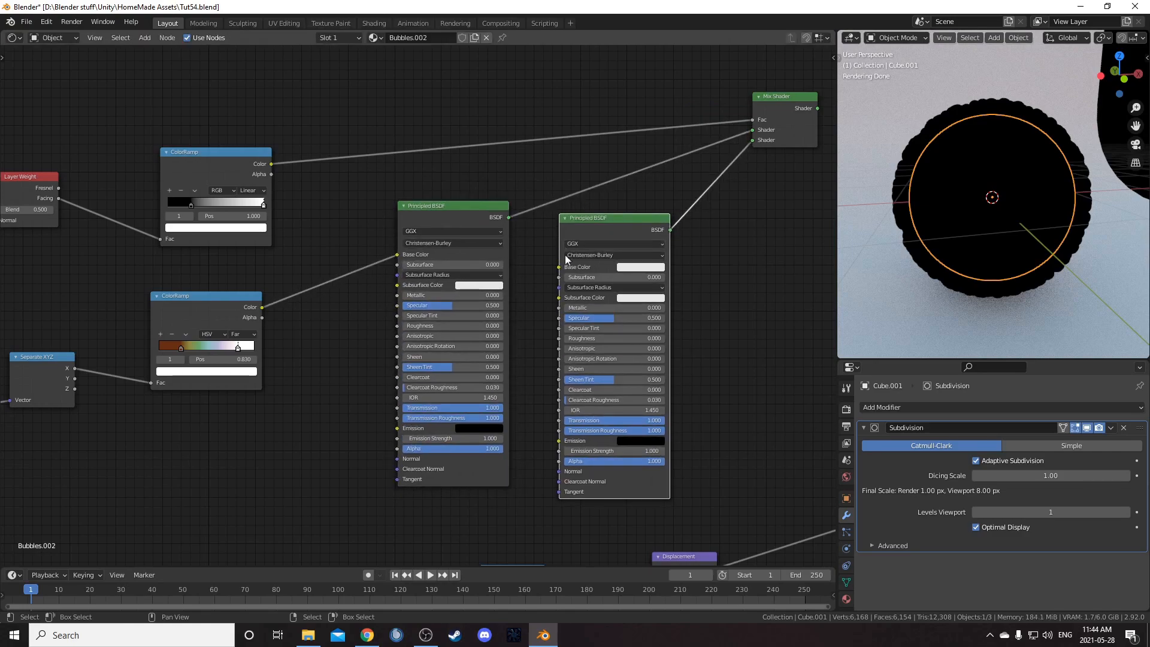
Set the Roughness to 1 and the Transmission to 0 on the Principled BSDF fed by the multicoloured ColorRamp.
middle_drag(347, 264, 354, 246)
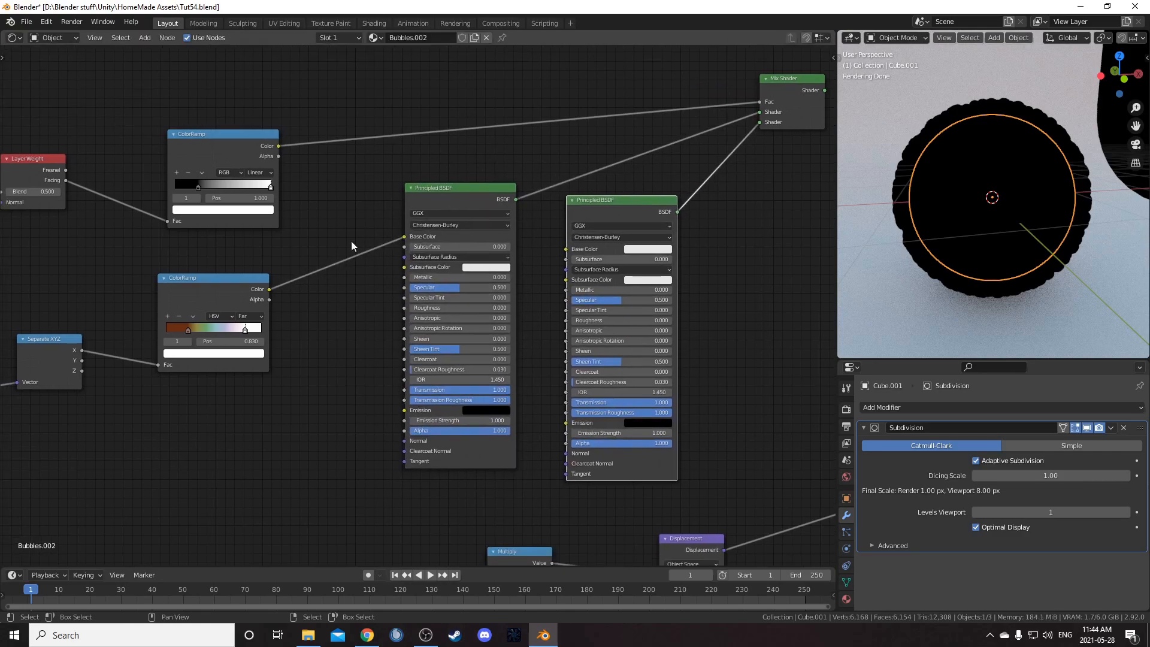
click(451, 308)
text(1)
key(Return)
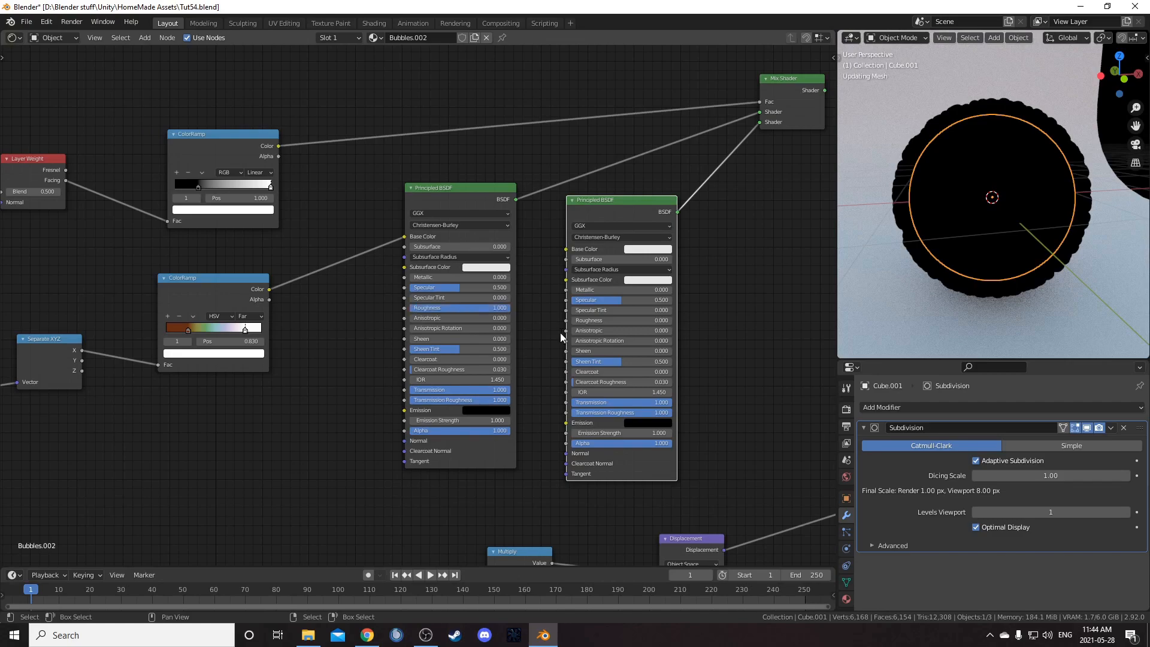
click(458, 390)
text(0)
key(Return)
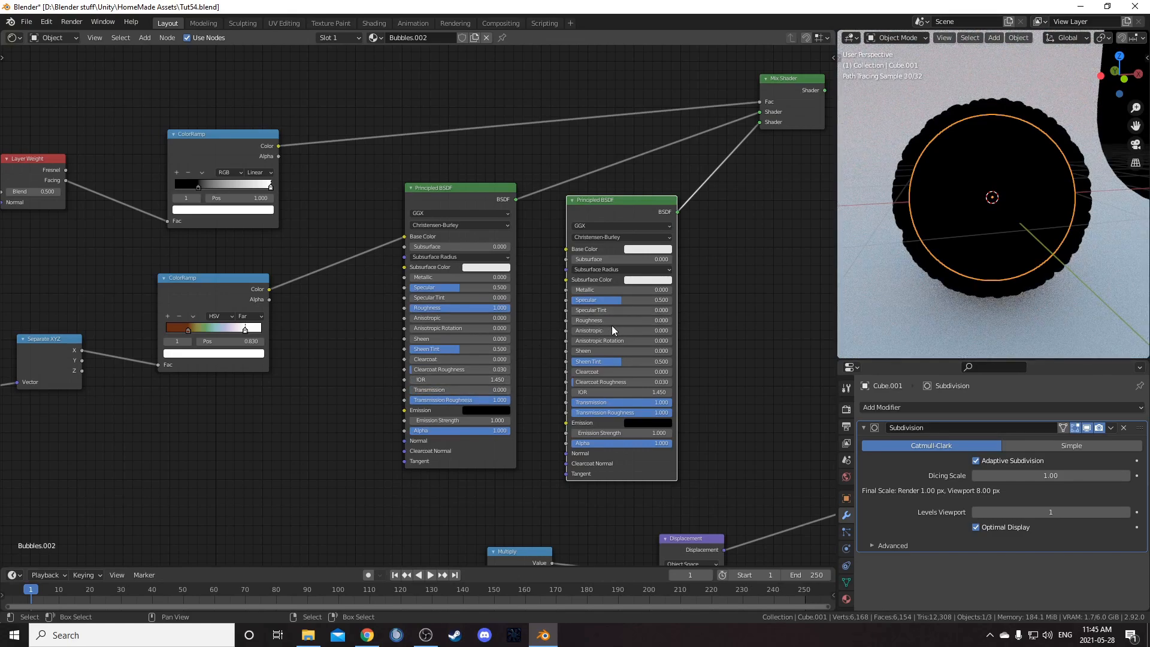
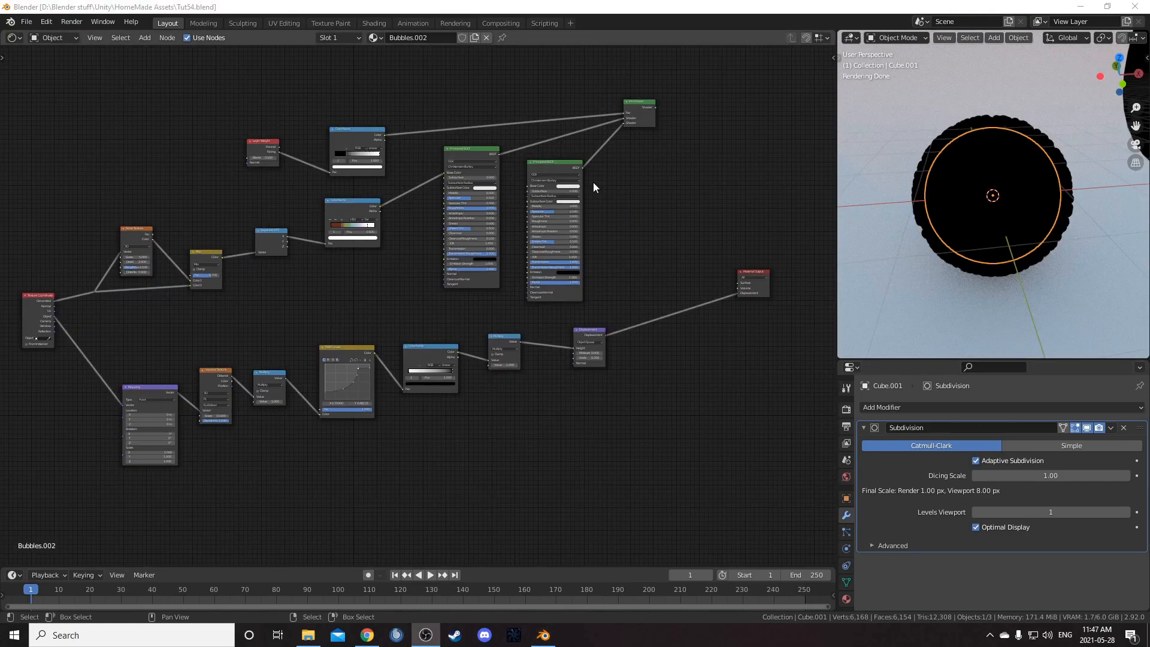
Connect the Mix Shader's output to the Material Output's Surface input.
middle_drag(593, 182, 397, 208)
scroll(419, 162, up, 2)
drag(462, 105, 575, 346)
Switch the Voronoi Texture's dimensions to 4D.
middle_drag(249, 426, 418, 304)
scroll(417, 306, up, 4)
middle_drag(317, 378, 746, 300)
scroll(378, 342, up, 3)
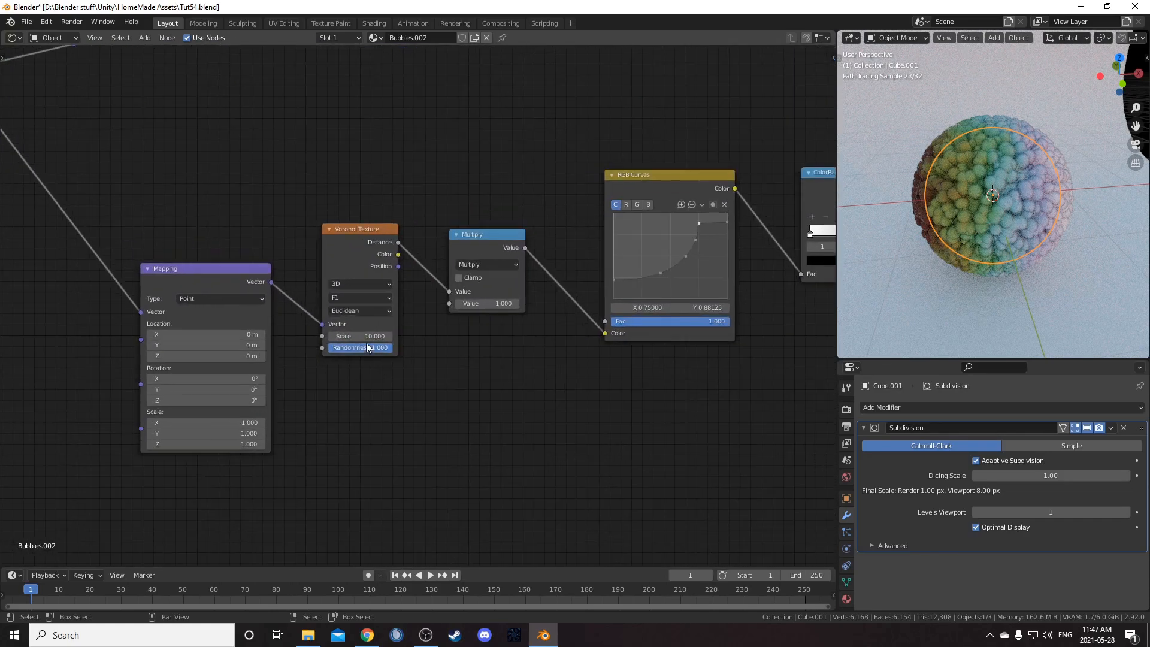
scroll(369, 346, up, 4)
middle_drag(376, 347, 472, 315)
drag(397, 248, 389, 258)
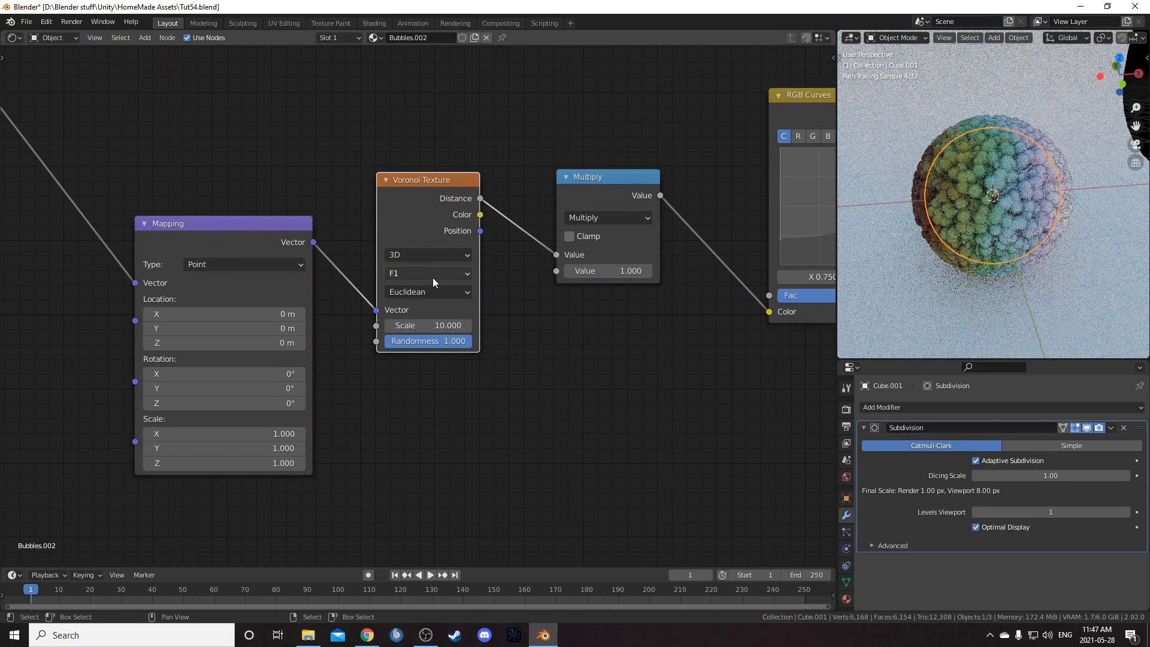
click(429, 254)
click(408, 324)
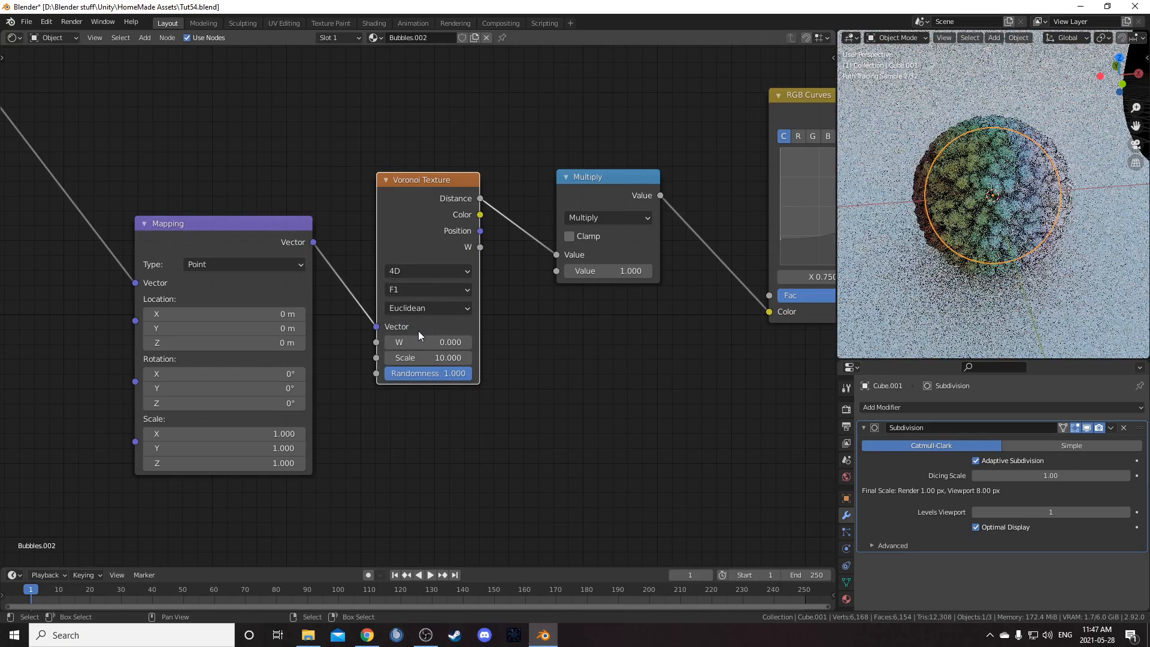
Set the Voronoi Texture's Scale to 5 and its W value to 0.9.
click(425, 357)
text(5)
key(Return)
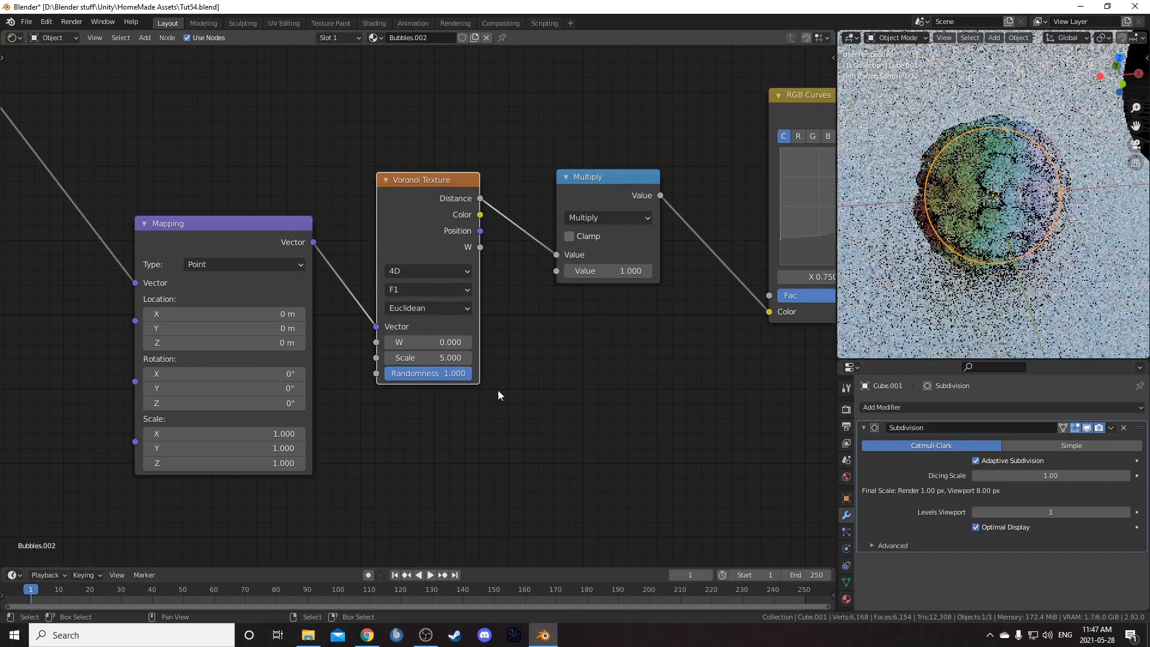
middle_drag(1026, 204, 1018, 198)
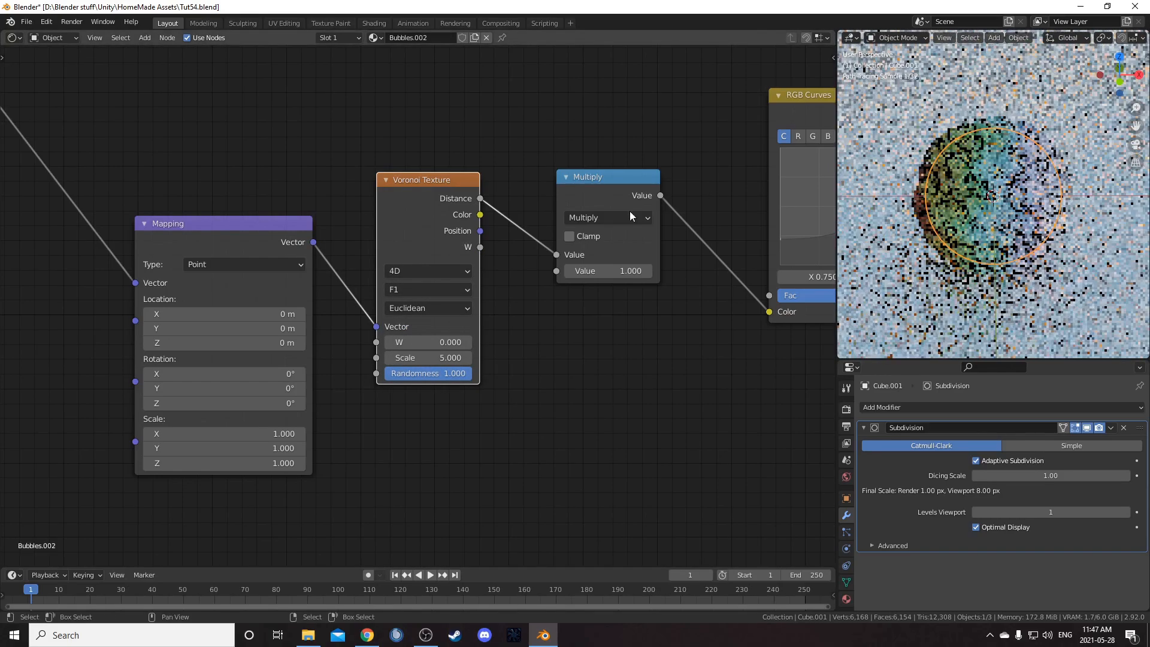
click(428, 342)
text(.9)
key(Return)
scroll(533, 383, down, 5)
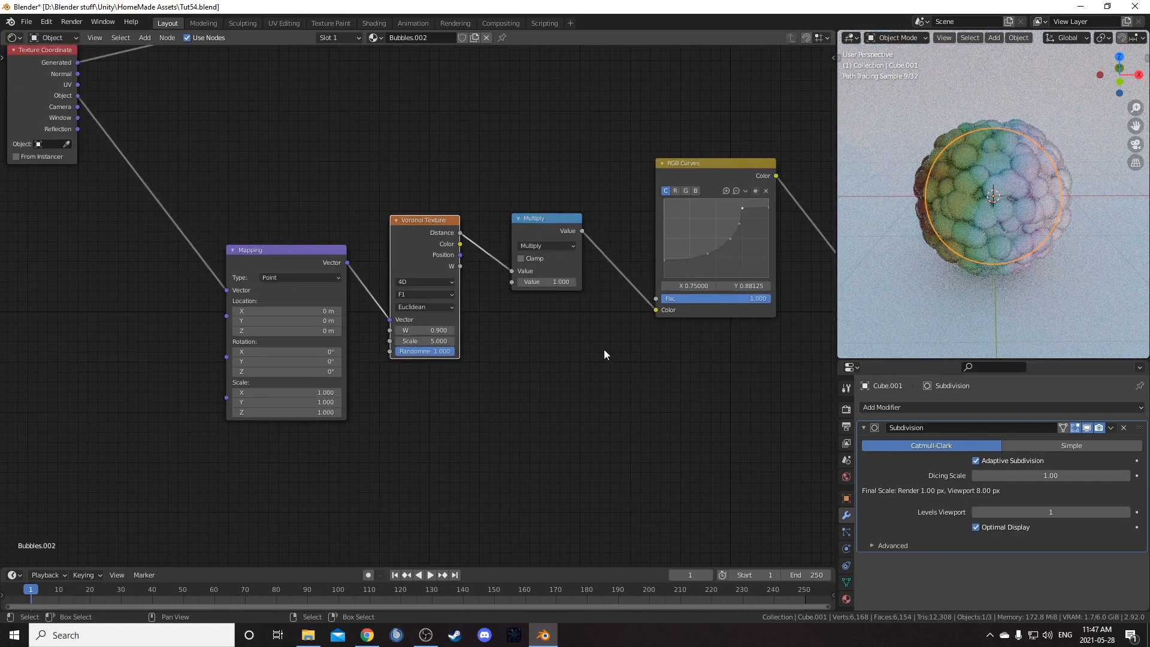
Reshape the RGB Curves by moving its upper points rightwards and lowering the lower-middle point to about X 0.395, Y 0.223.
middle_drag(588, 353, 529, 302)
scroll(528, 302, up, 5)
middle_drag(721, 199, 512, 232)
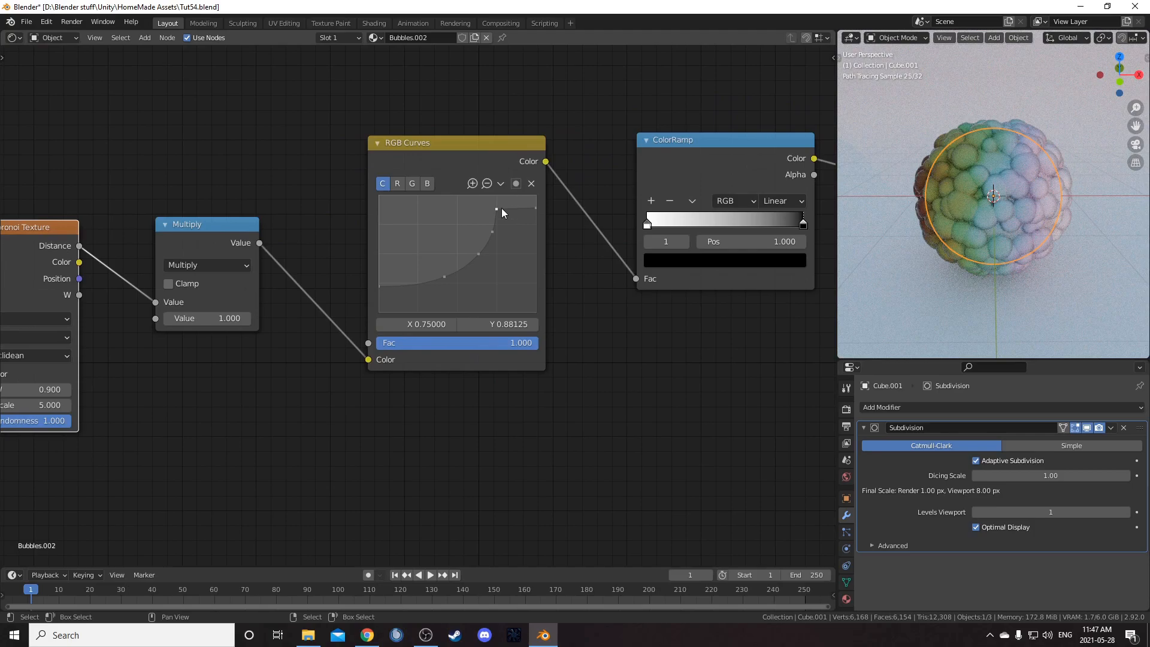
click(479, 254)
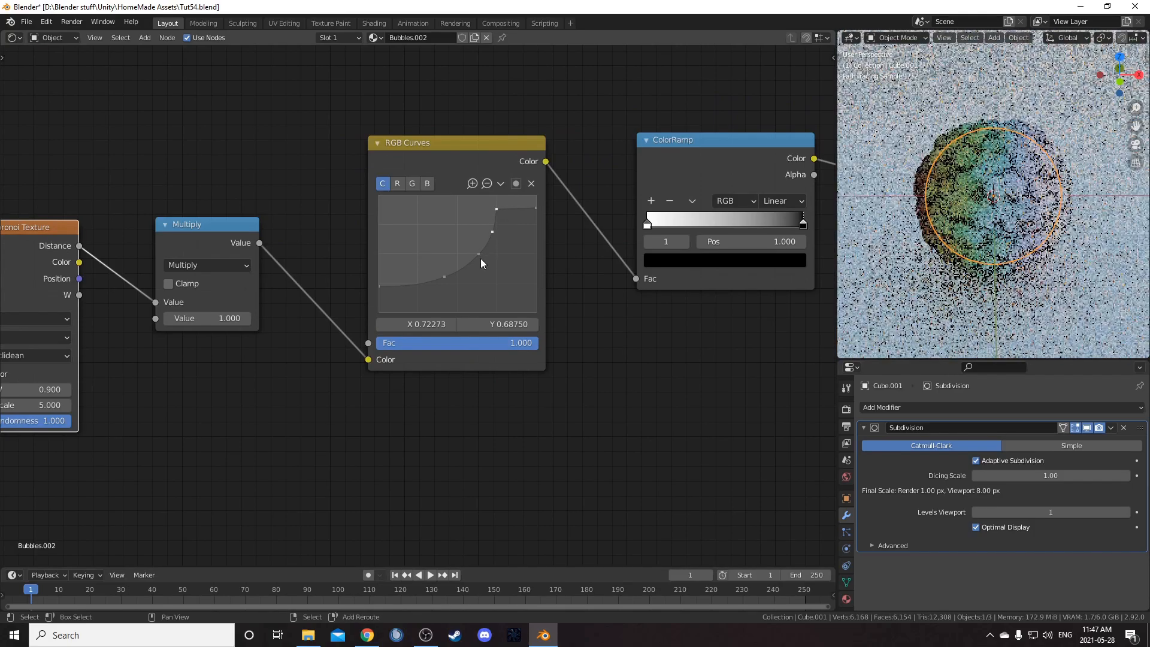
click(440, 280)
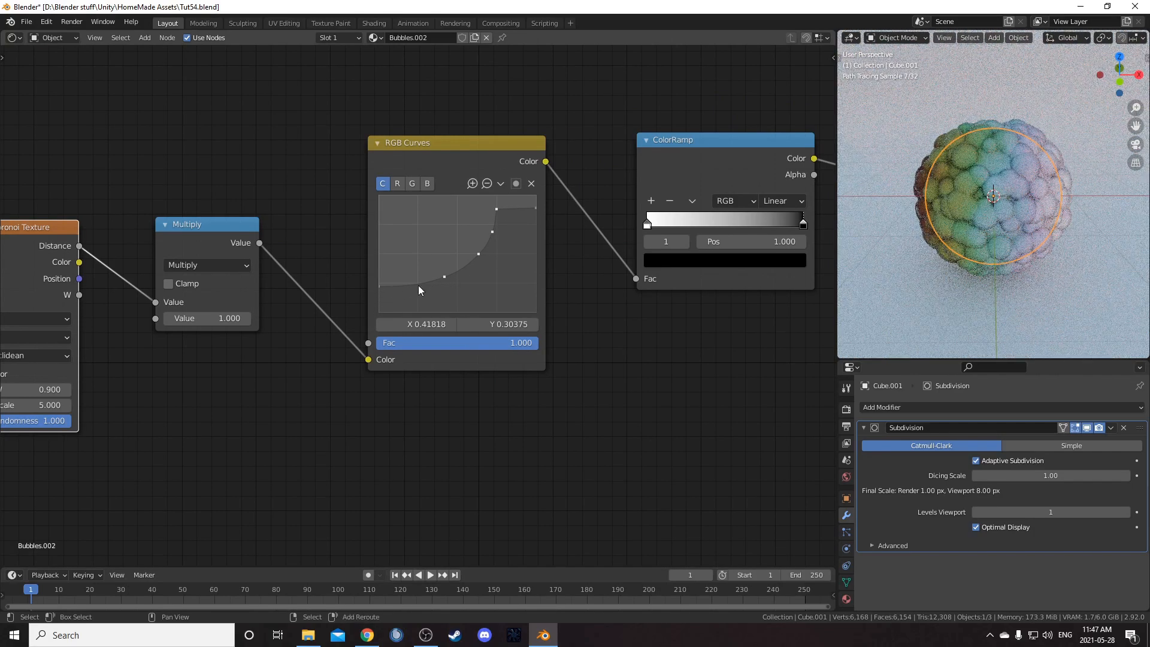
drag(478, 254, 486, 255)
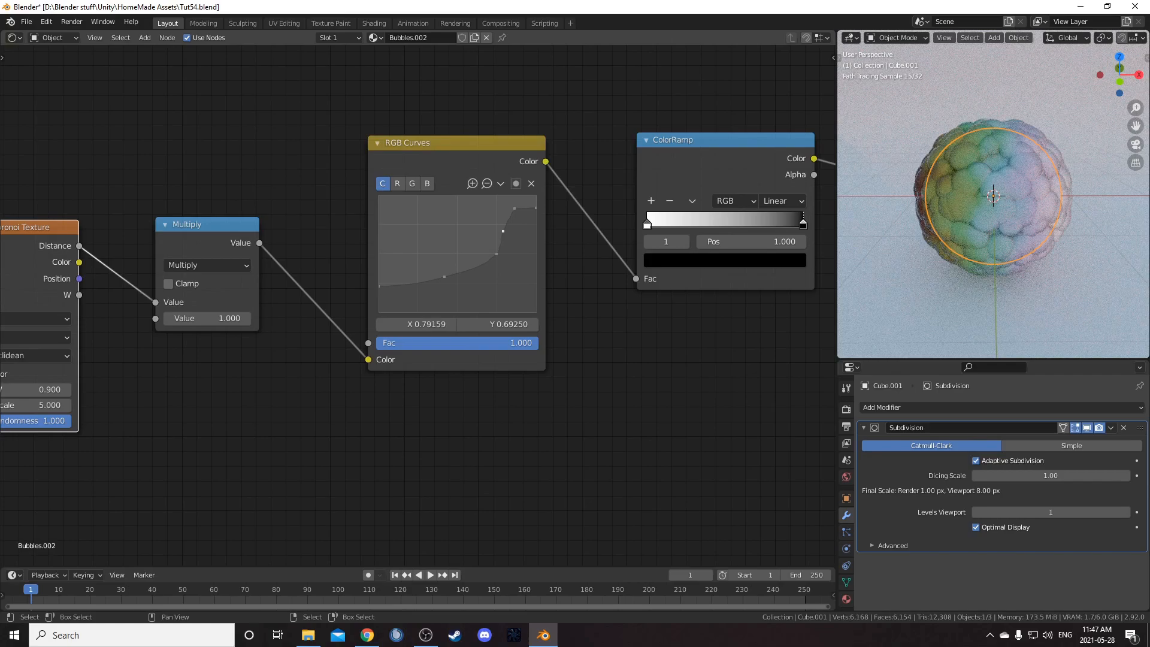
drag(498, 254, 441, 286)
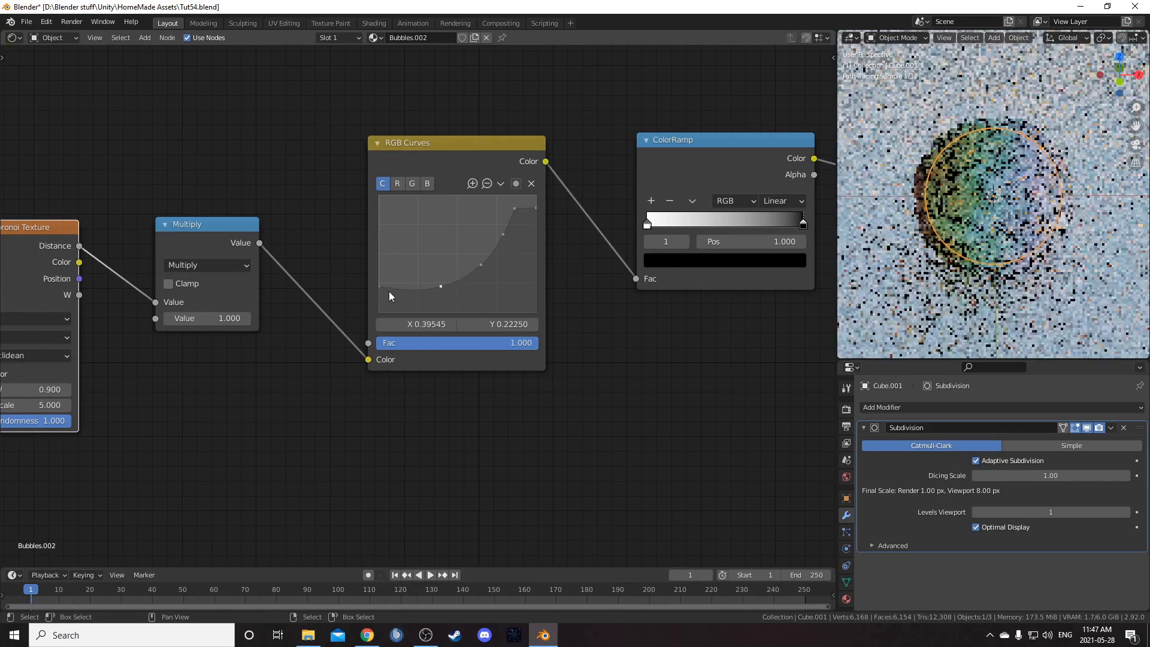
Lower the RGB Curves' start point to Y 0.16, and ease the others to about X 0.878, Y 0.611 and X 0.386, Y 0.179.
click(377, 295)
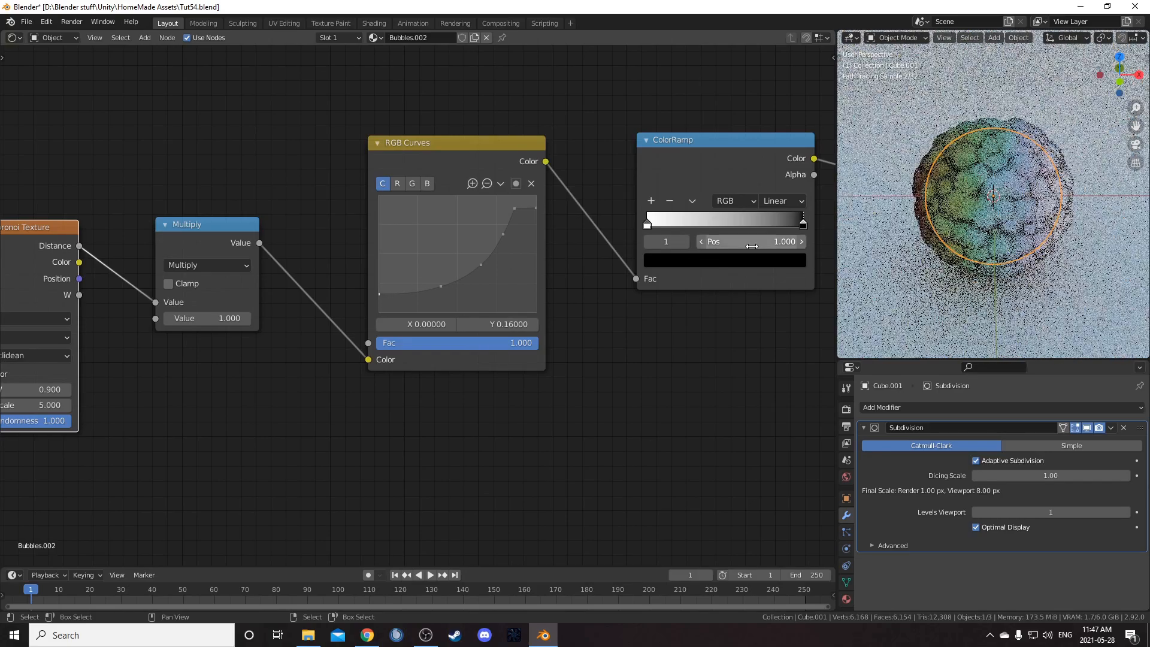
drag(504, 234, 482, 270)
drag(516, 209, 517, 241)
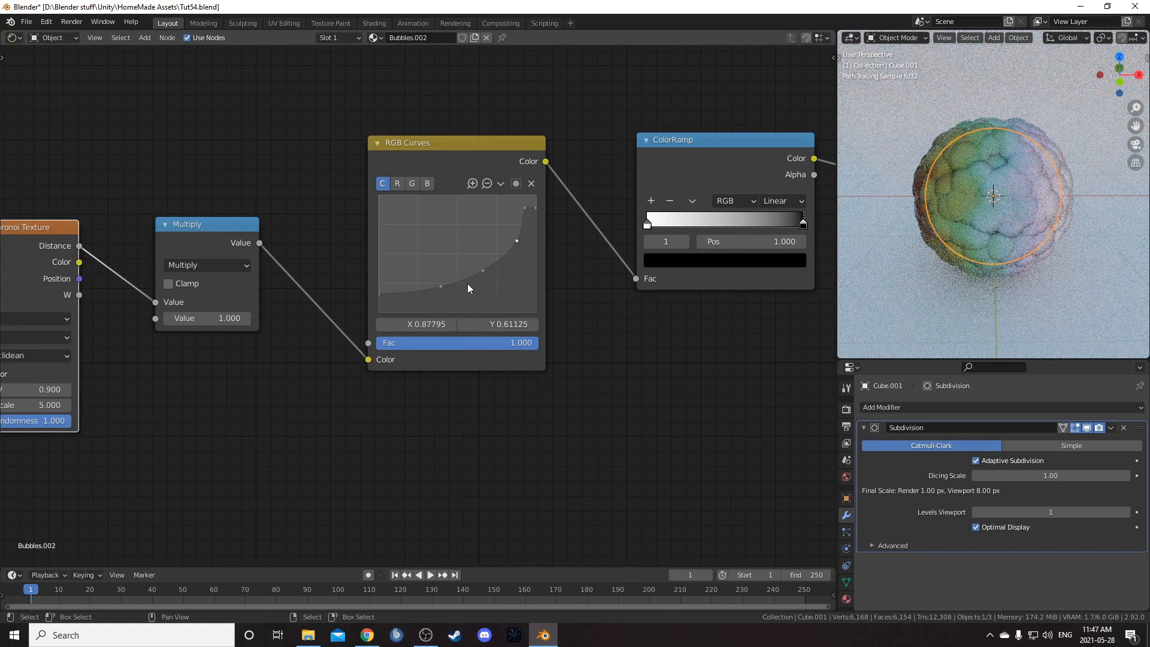
drag(448, 290, 447, 295)
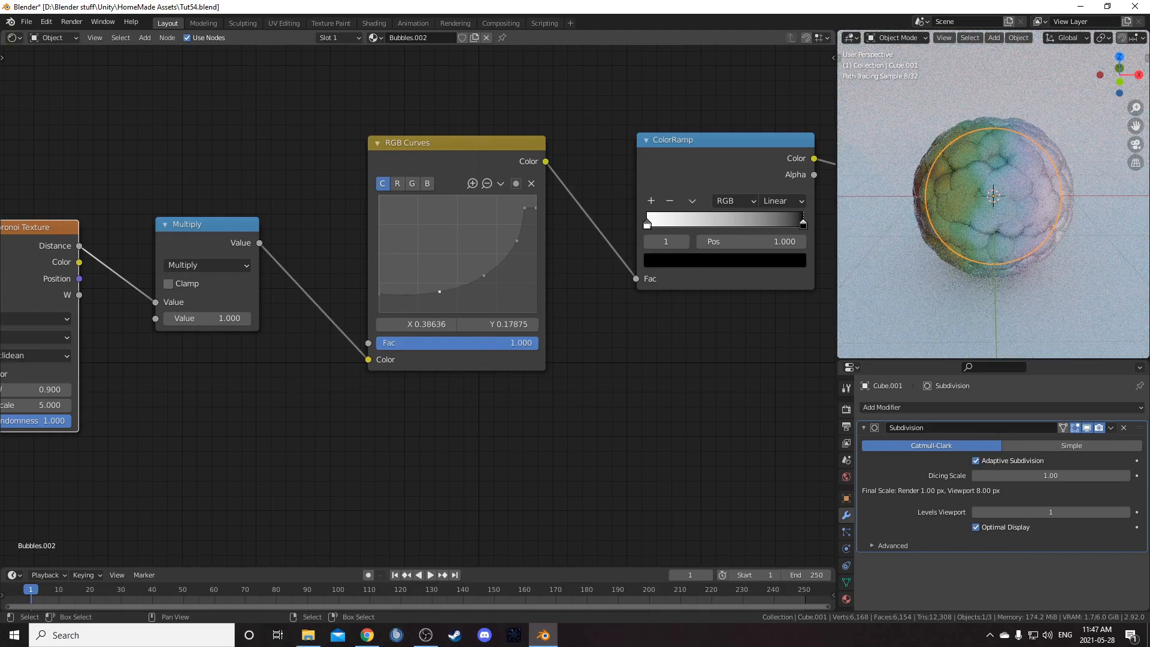
Look through the camera and set Transmission Roughness to 0 on both Principled BSDF shaders.
key(KP_0)
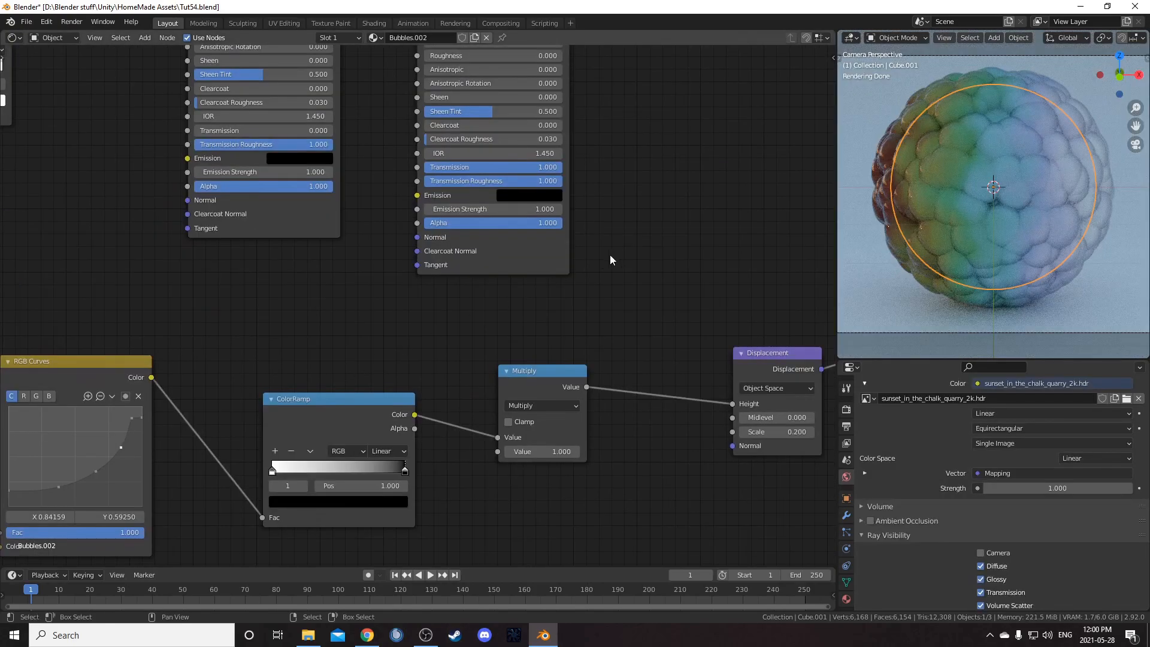
middle_drag(388, 268, 491, 388)
scroll(437, 257, down, 4)
scroll(413, 407, up, 4)
middle_drag(412, 412, 418, 367)
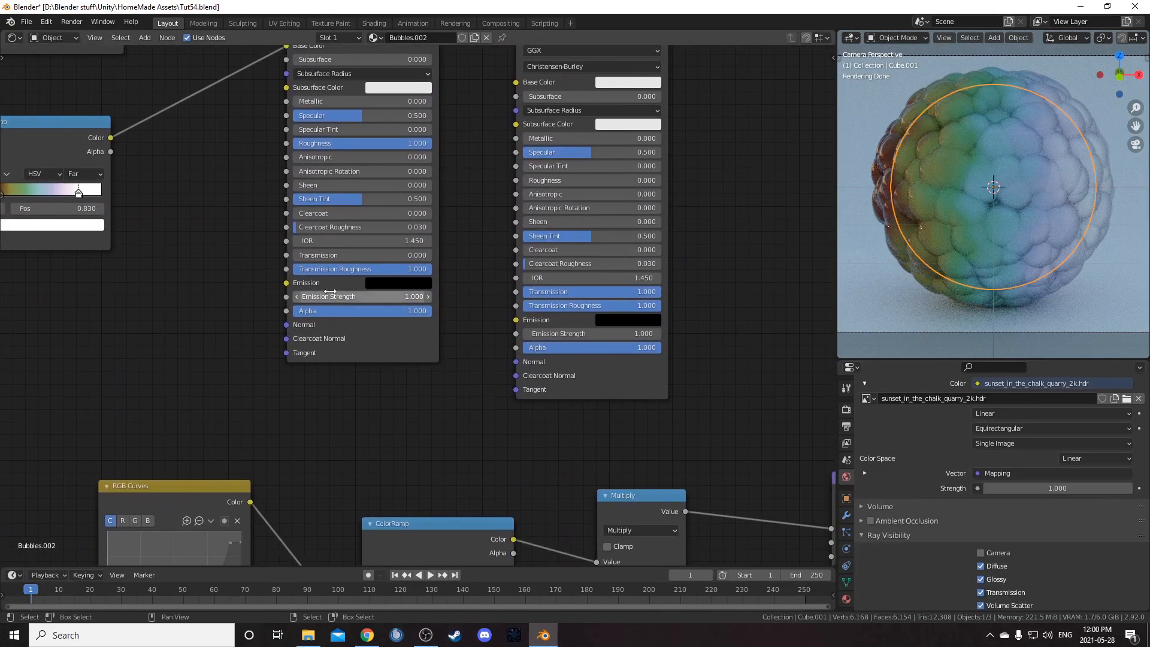
click(389, 267)
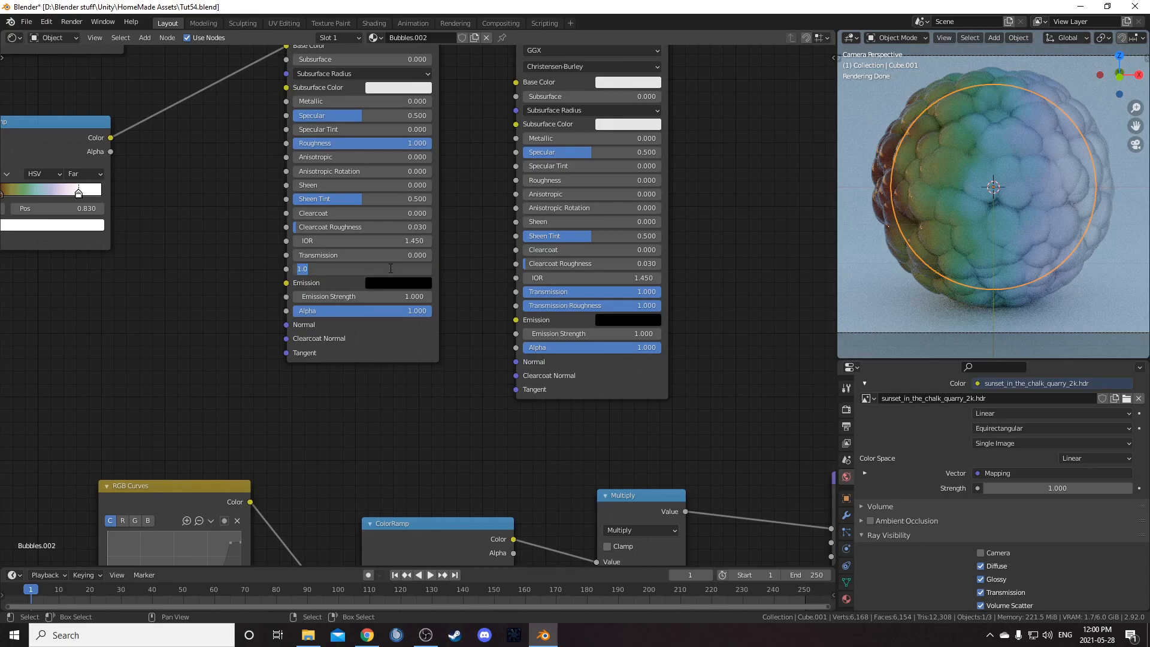
text(0)
key(Return)
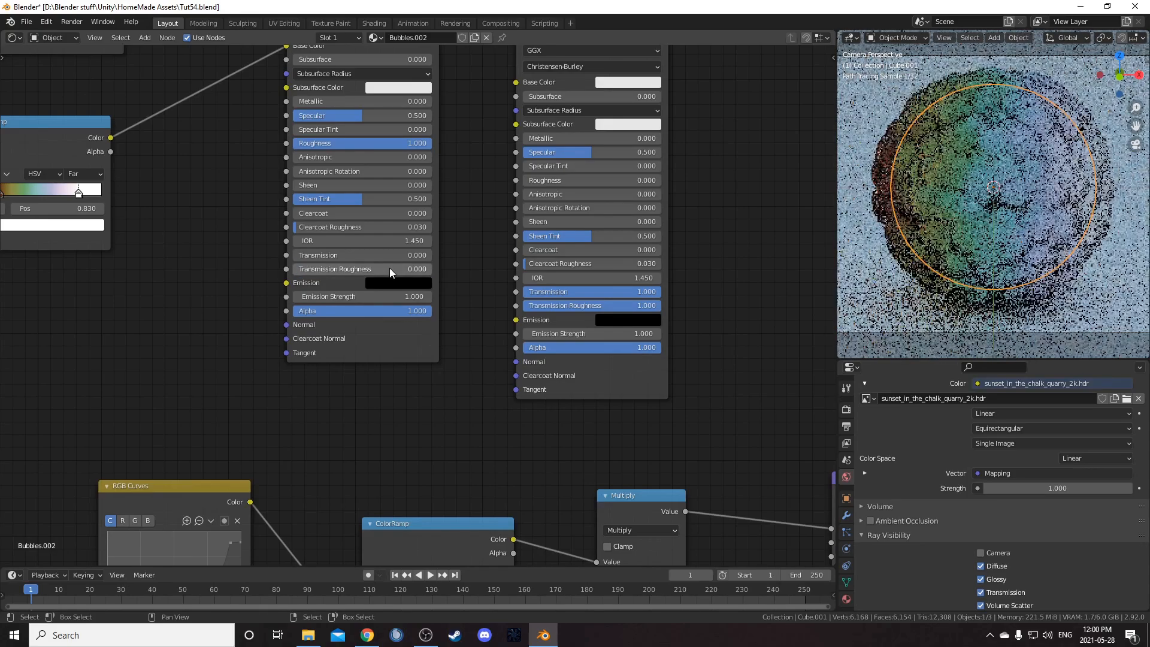
click(572, 305)
key(Return)
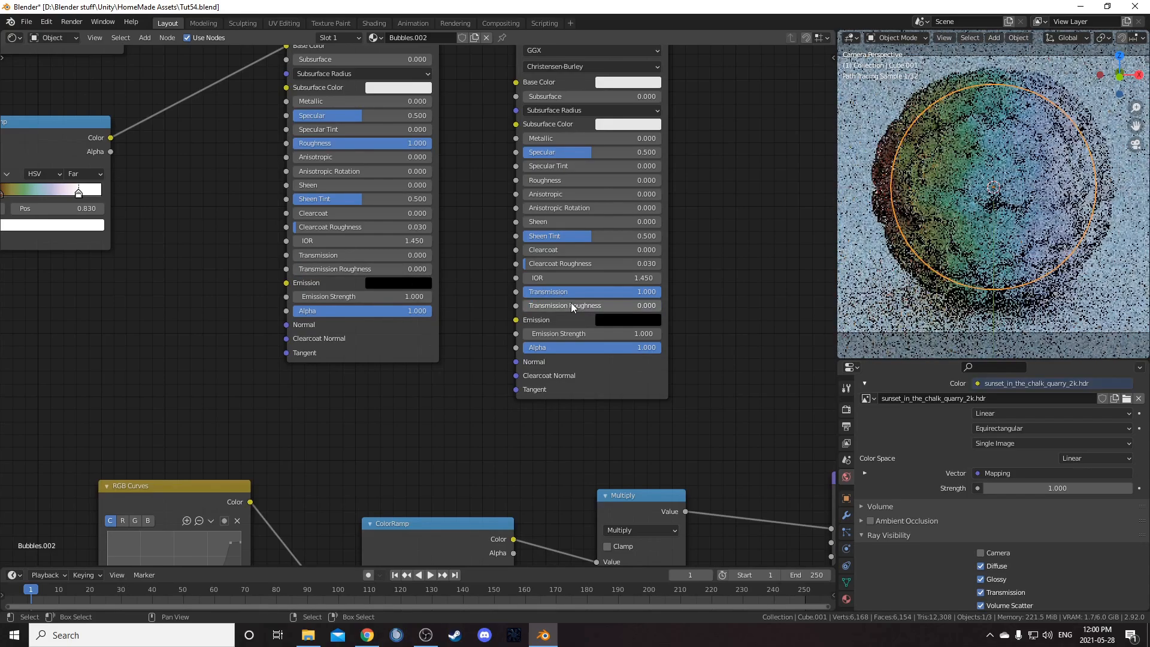
Set the Displacement node's Scale to 0.4.
scroll(461, 354, down, 4)
middle_drag(462, 353, 271, 154)
scroll(434, 312, up, 4)
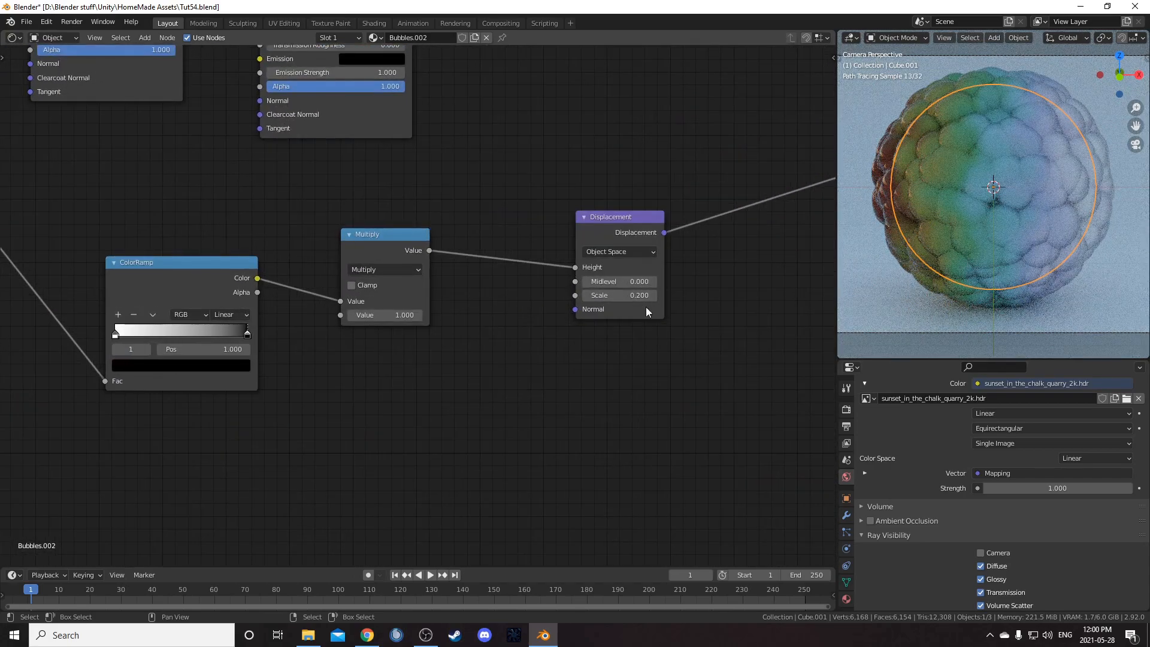
middle_drag(652, 308, 463, 299)
scroll(464, 300, up, 1)
scroll(479, 293, up, 1)
click(497, 286)
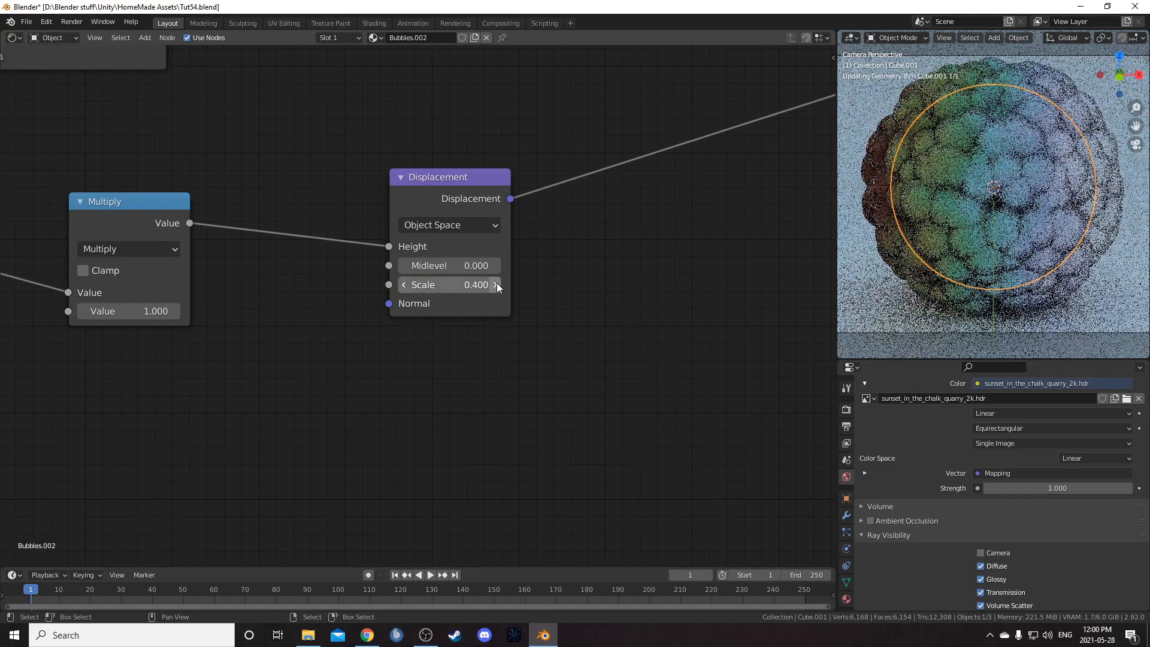
click(497, 285)
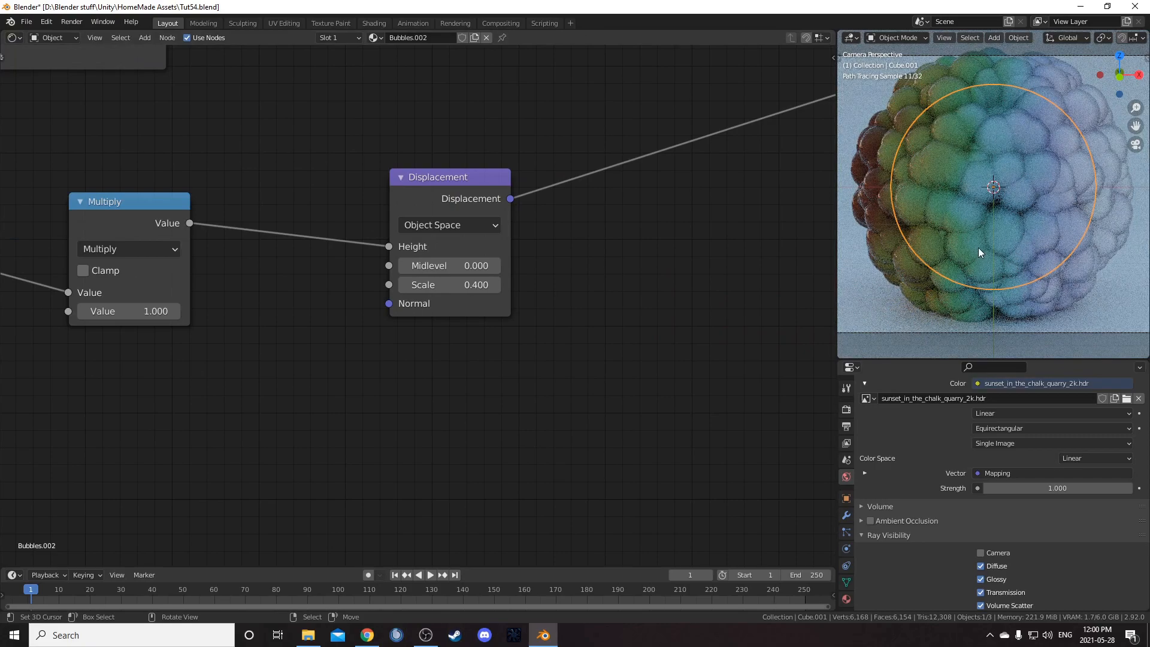
Fine-tune the RGB Curves, placing the upper points at about X 0.901, Y 0.886 and X 0.842, Y 0.618 and slightly raising the lower two.
scroll(979, 248, down, 2)
middle_drag(238, 281, 491, 285)
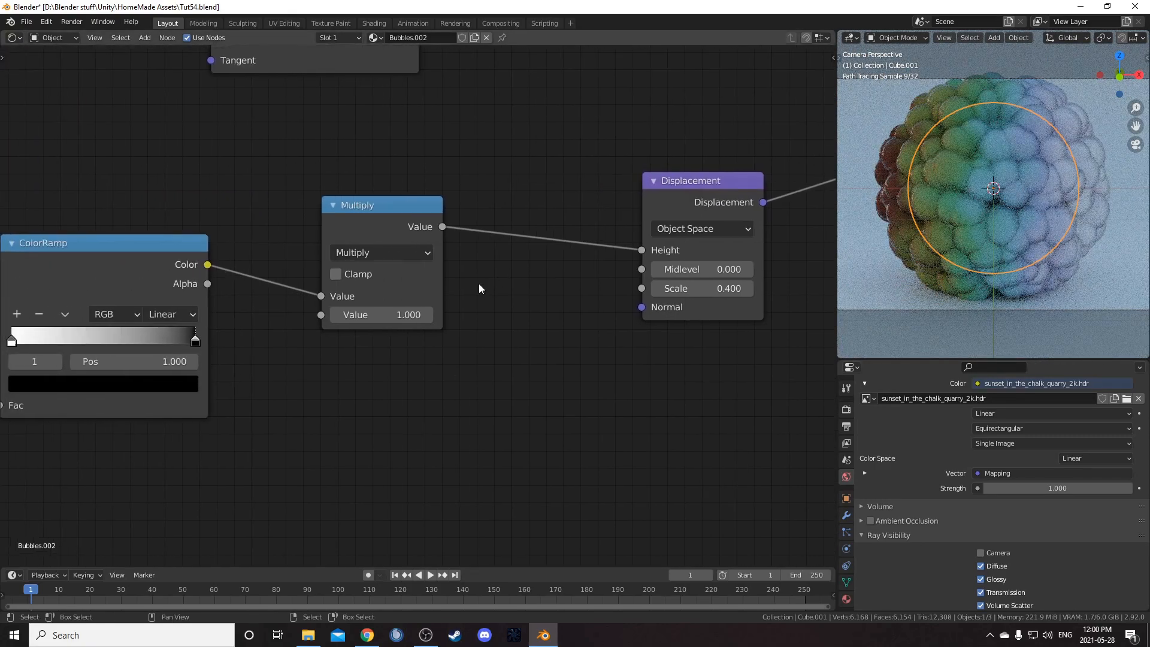
middle_drag(241, 329, 395, 316)
scroll(413, 318, up, 3)
middle_drag(120, 367, 494, 358)
scroll(493, 358, down, 2)
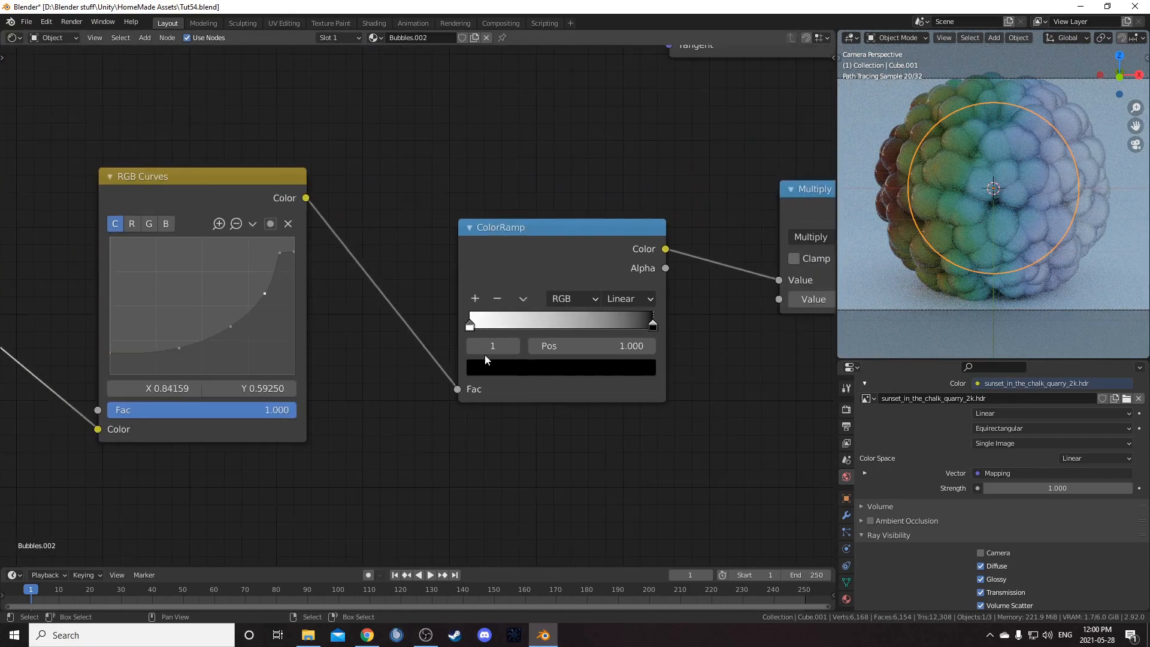
scroll(448, 315, down, 2)
scroll(386, 242, up, 4)
drag(373, 219, 368, 220)
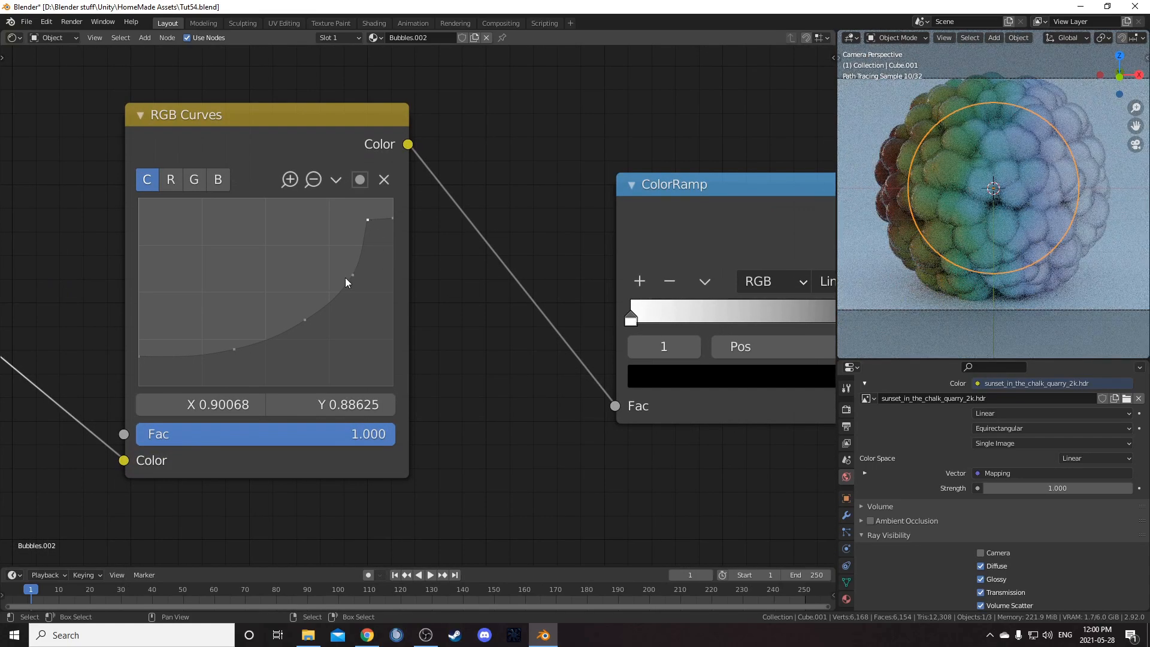
drag(233, 349, 239, 345)
click(305, 319)
drag(305, 320, 306, 317)
drag(352, 274, 354, 269)
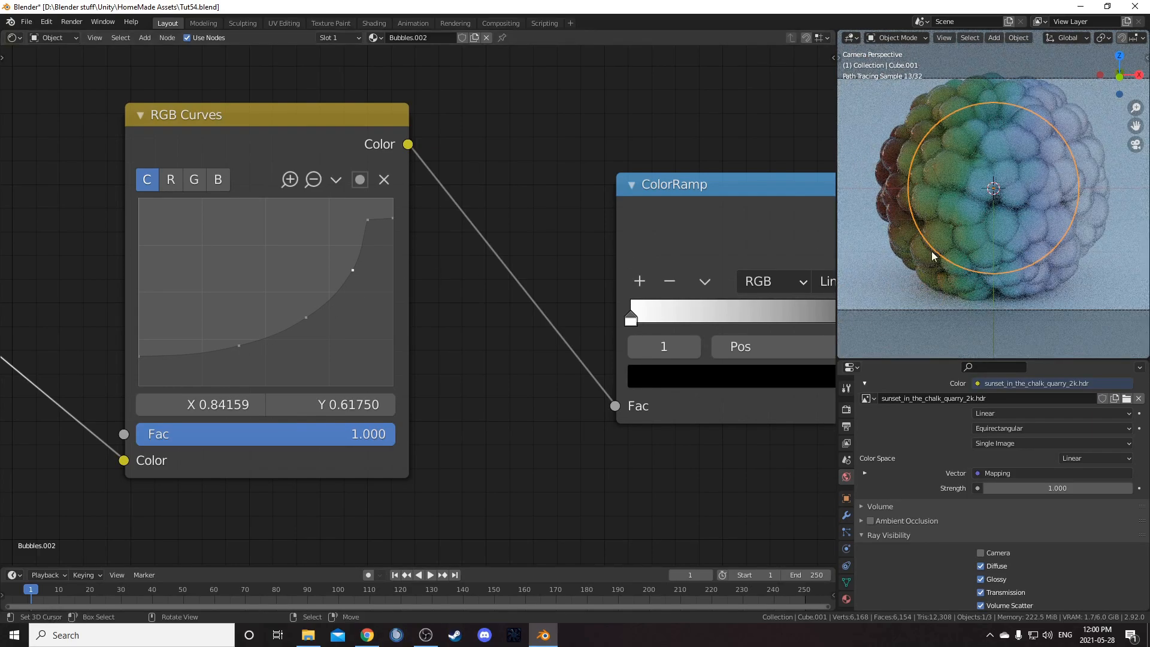
Move the floor plane down about 0.22 m along the global Z axis, beneath the bubble sphere.
scroll(994, 303, down, 2)
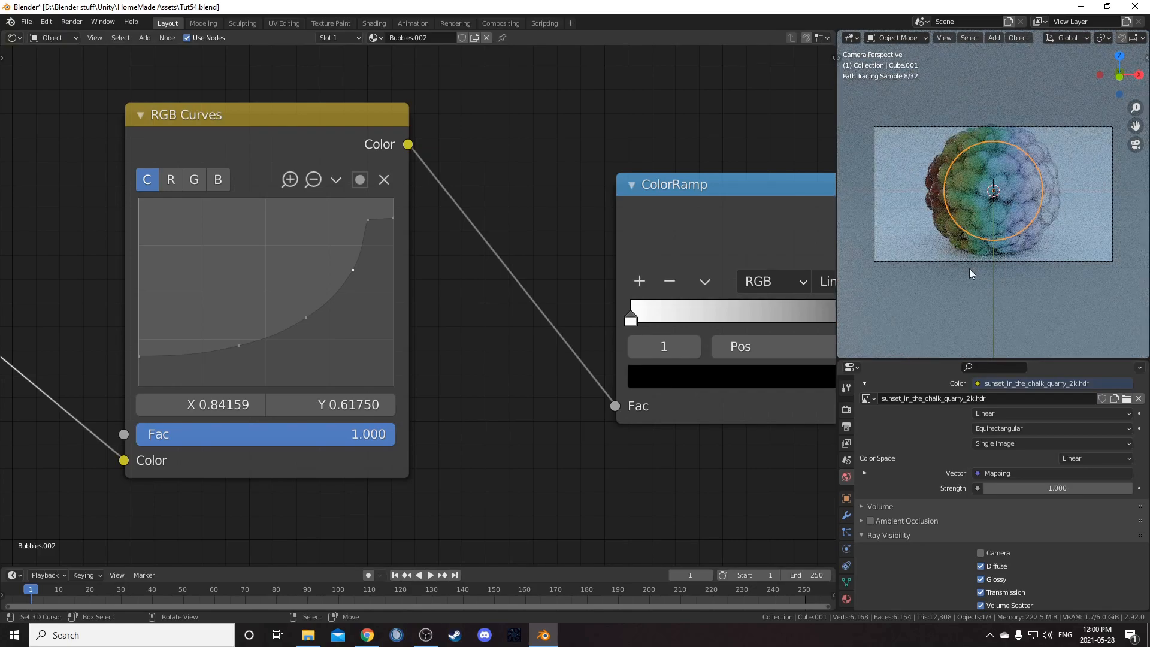
click(996, 292)
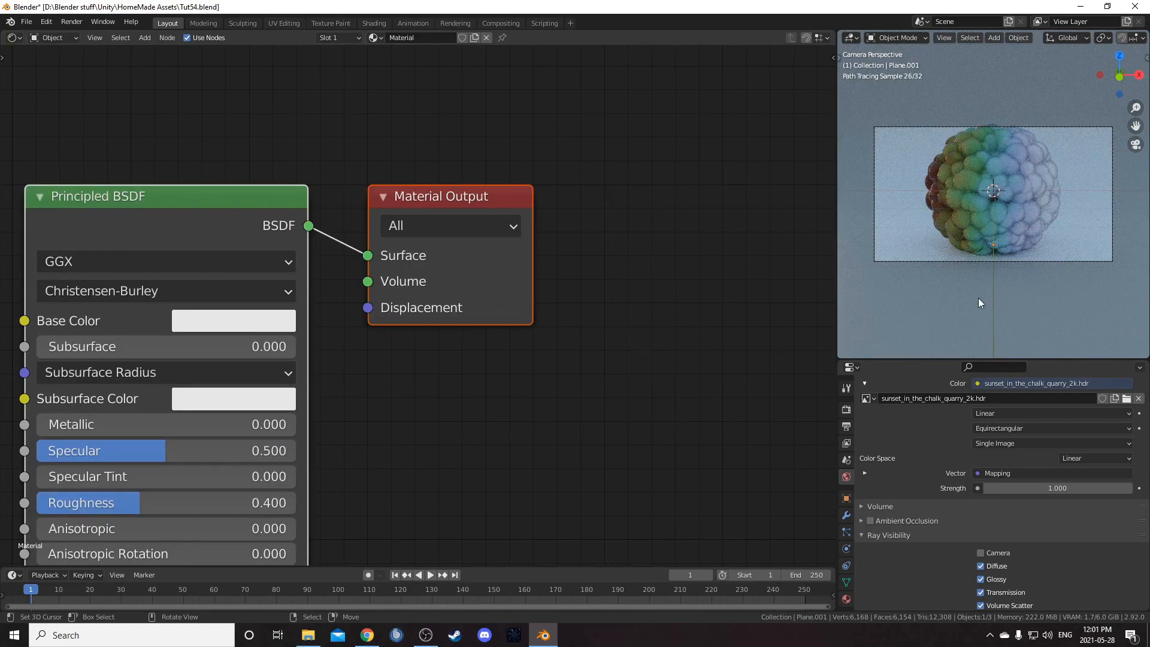
key(g)
key(z)
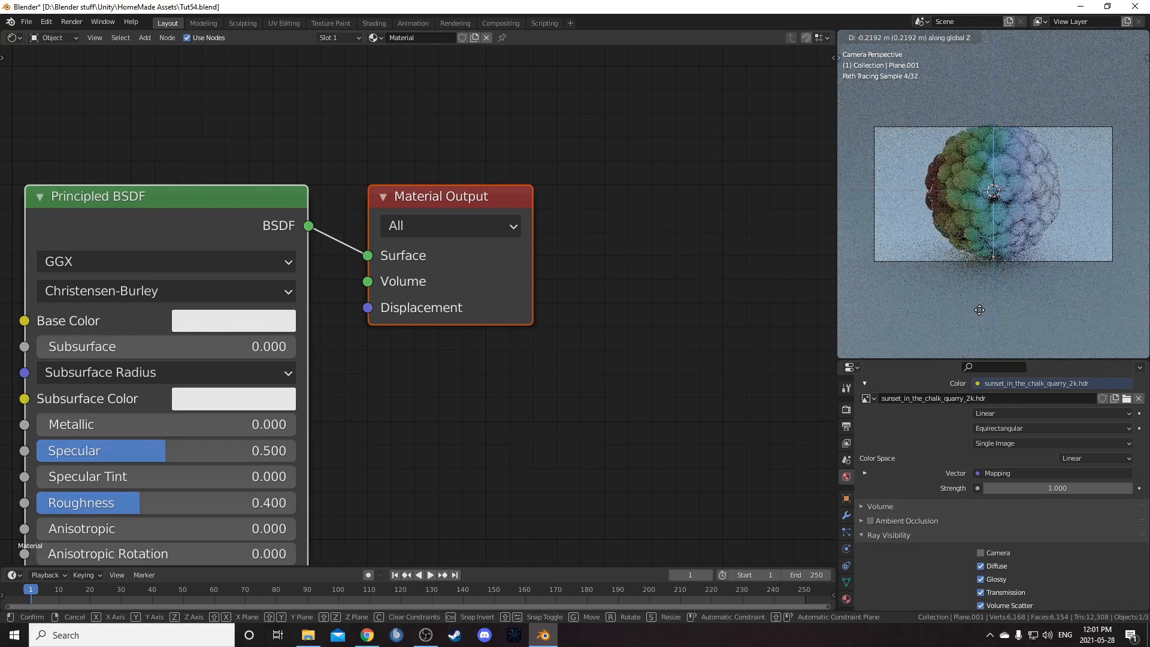
click(980, 310)
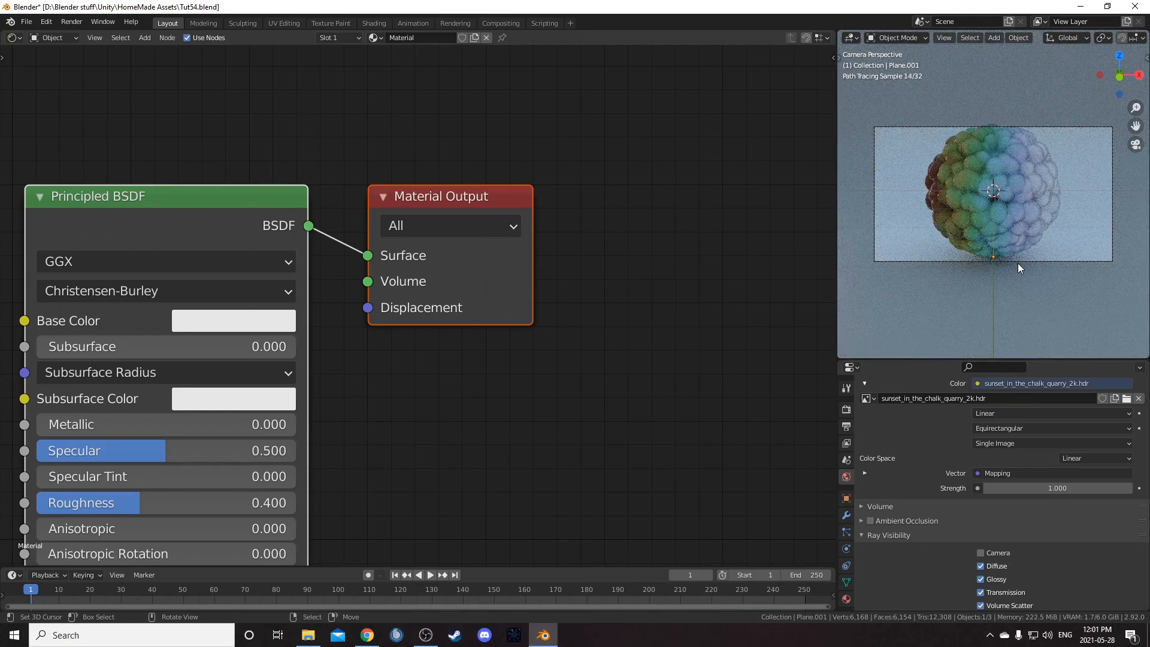
Move the camera back along its local Z axis to frame the whole bubble sphere with more space around it.
click(1018, 264)
key(g)
key(z)
key(z)
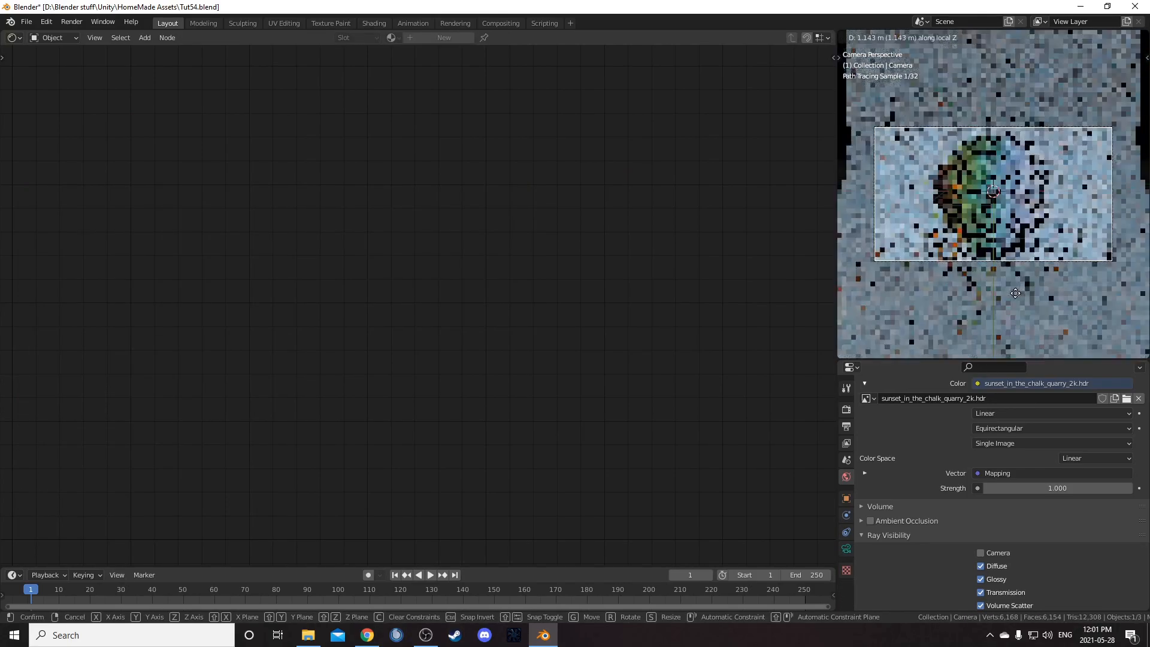
click(1016, 300)
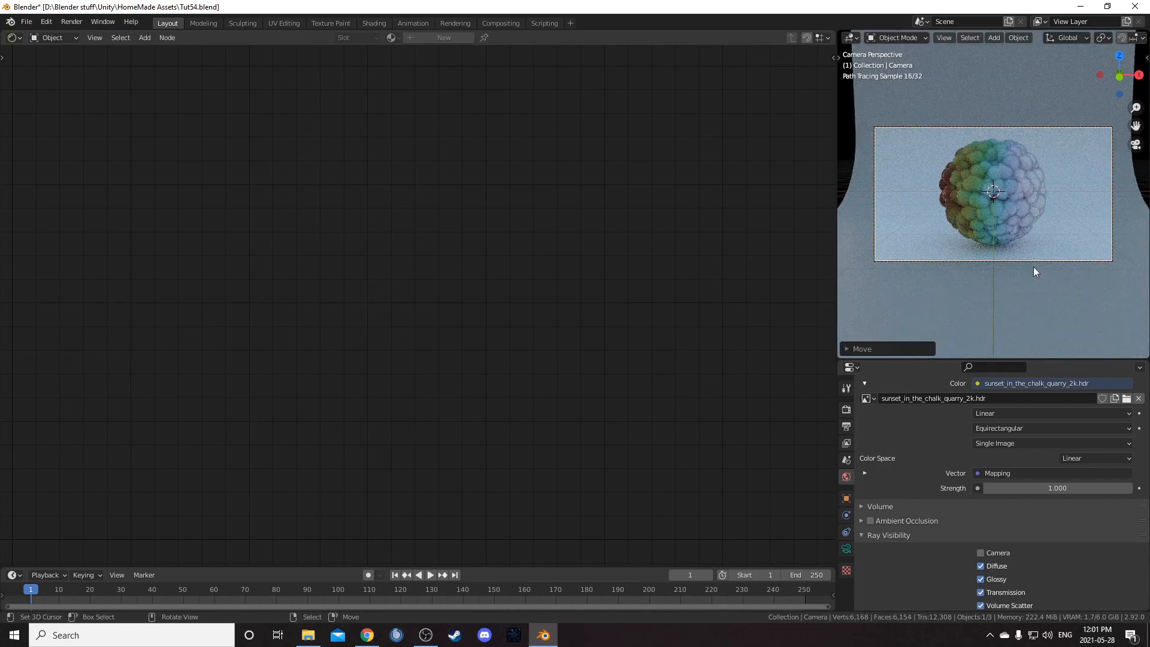
Reselect the bubble sphere and switch the shader editor to the World node tree.
click(977, 210)
scroll(659, 299, down, 3)
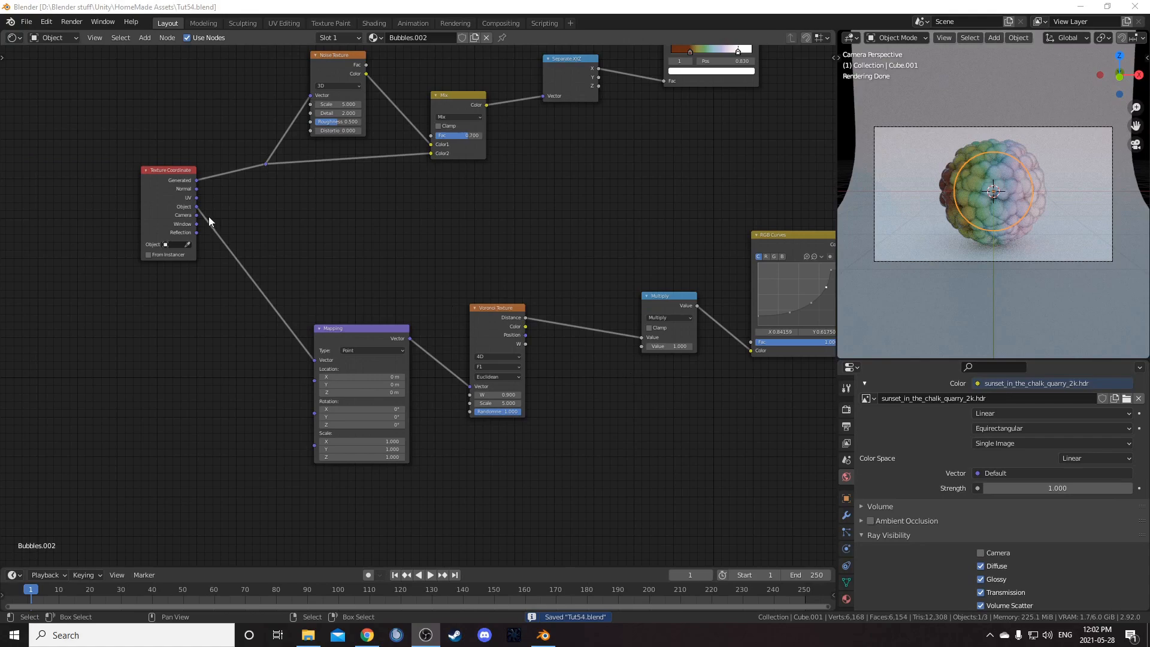
middle_drag(307, 168, 372, 275)
middle_drag(288, 297, 377, 392)
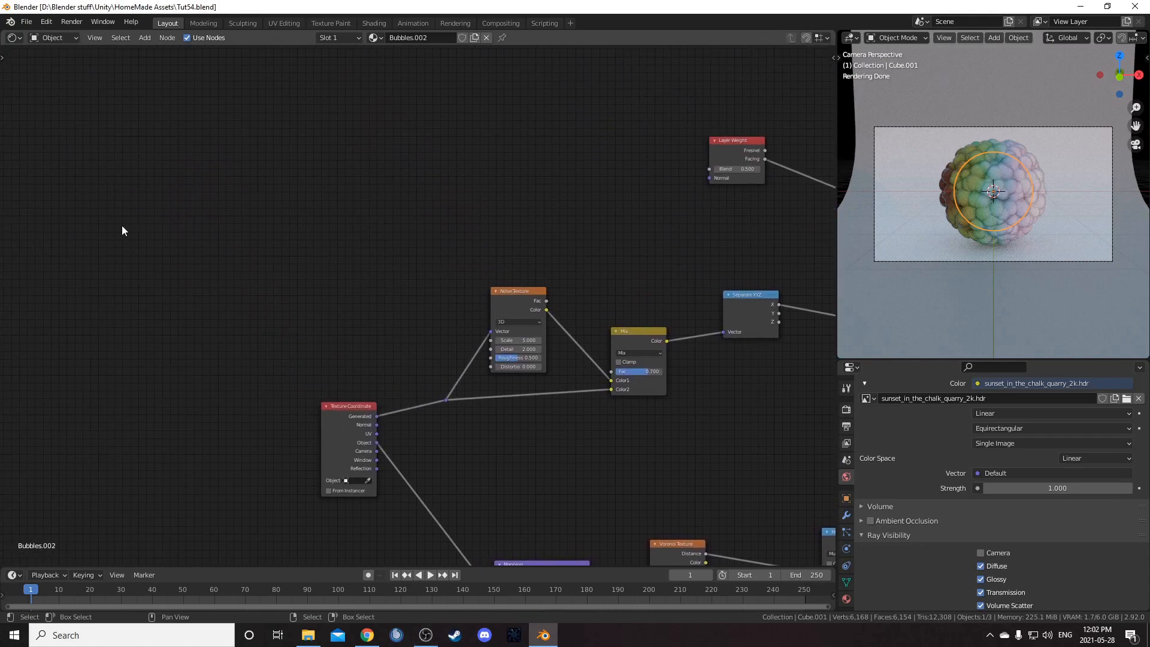
click(61, 39)
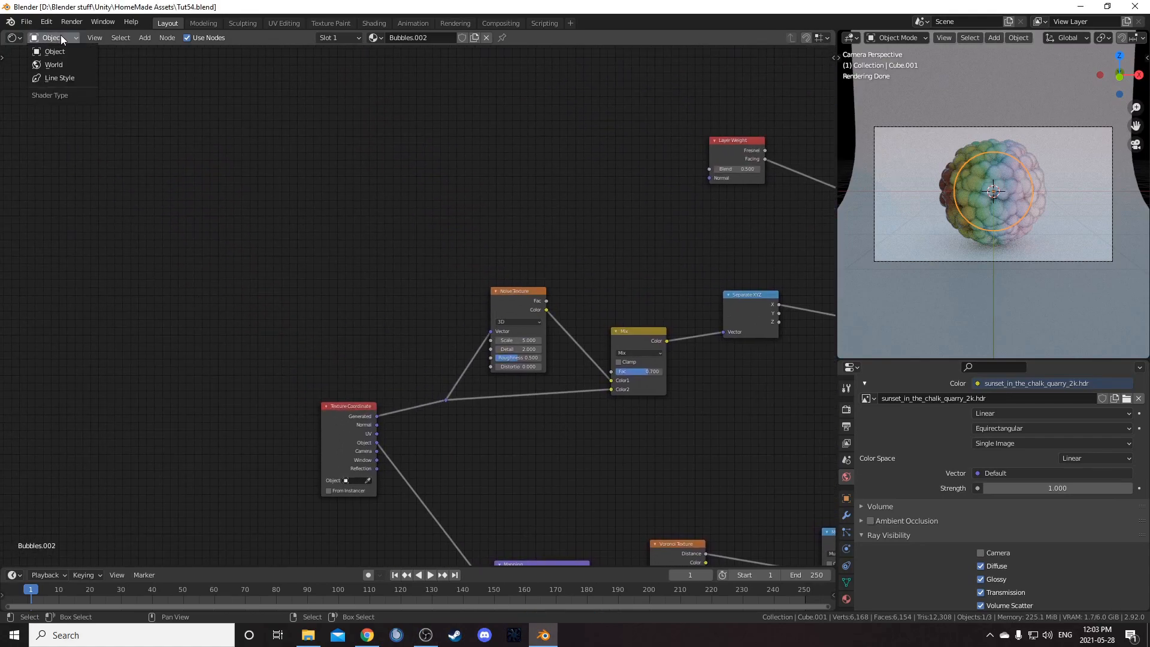
click(73, 64)
middle_drag(420, 303, 88, 144)
middle_drag(521, 358, 534, 274)
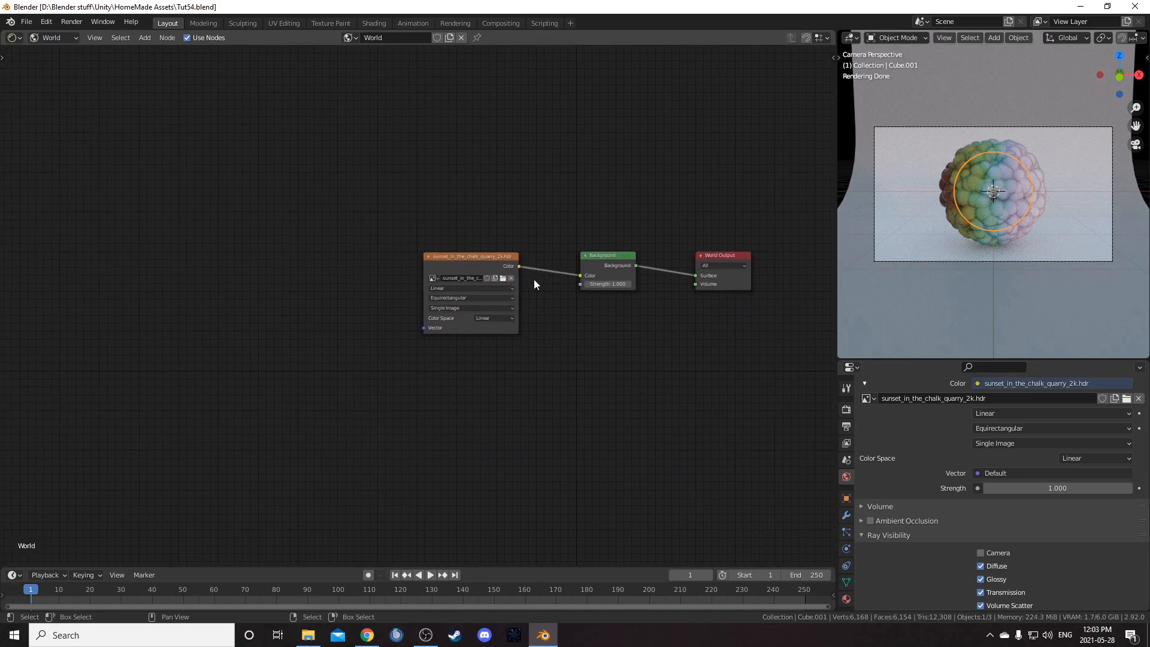
Add Texture Coordinate and Mapping nodes to the sunset_in_the_chalk_quarry_2k.hdr environment texture and space them out in front of it.
scroll(535, 275, up, 4)
drag(458, 246, 440, 225)
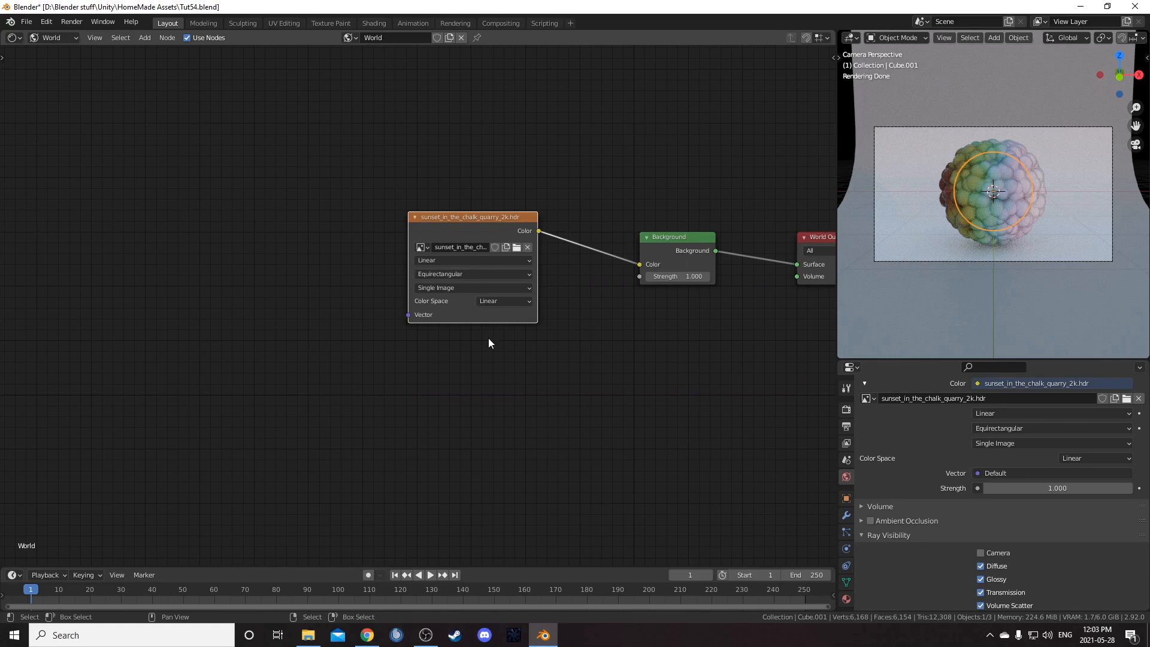
key(ctrl+t)
middle_drag(336, 363, 427, 364)
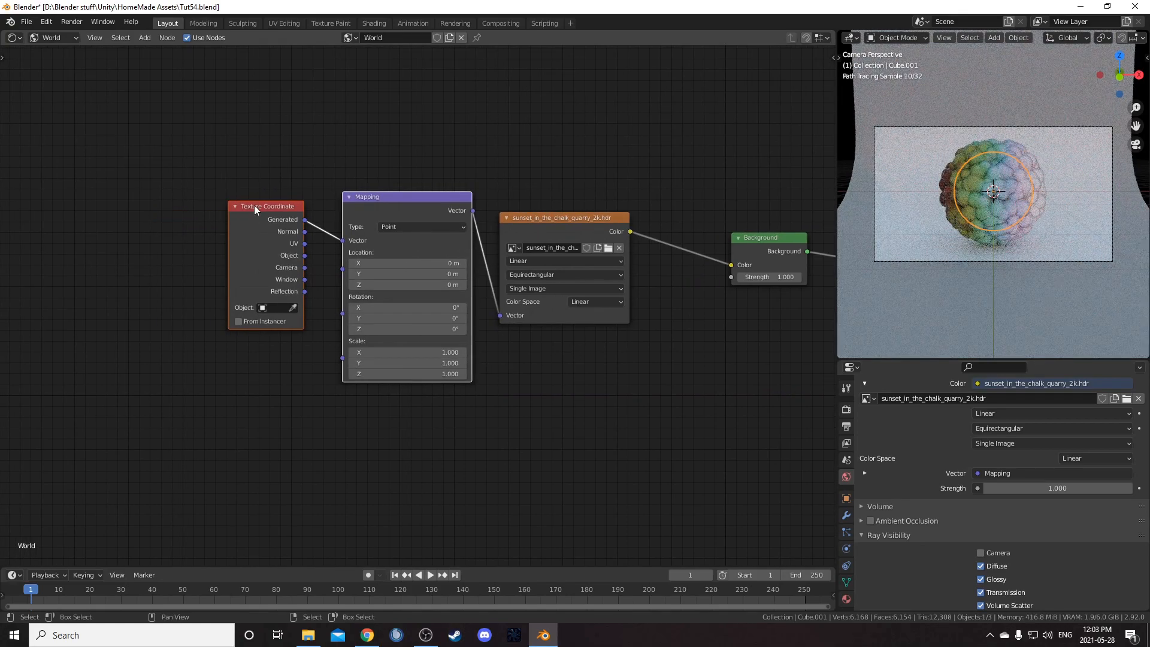
drag(260, 206, 226, 218)
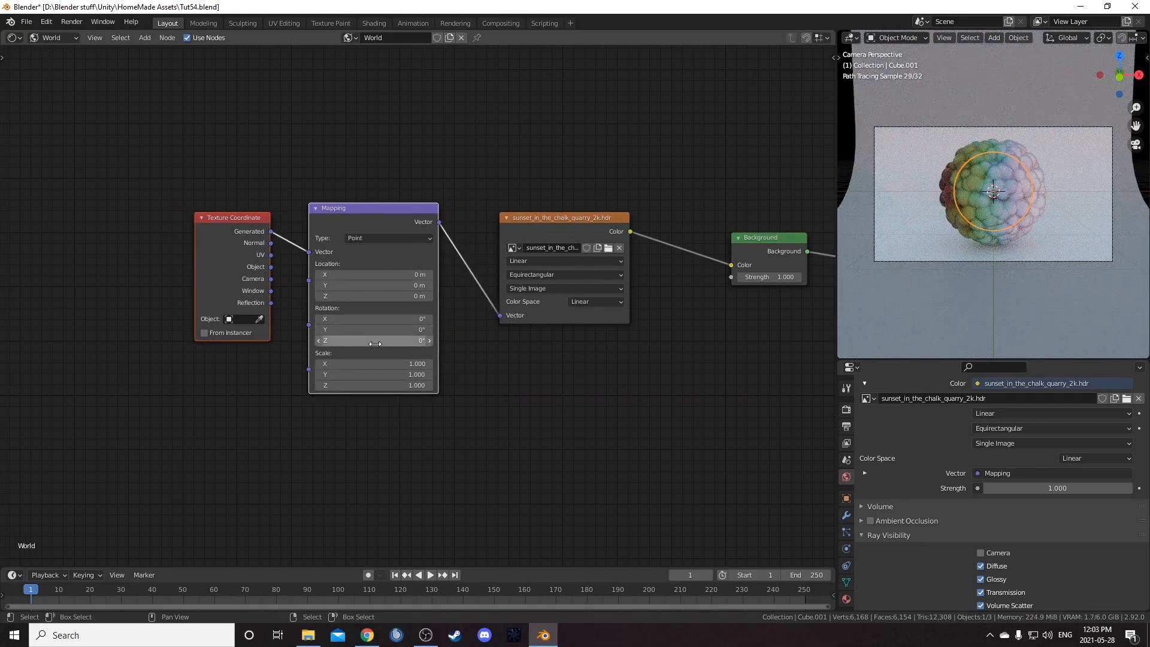
Set the World Mapping node's Z rotation to 160°.
click(375, 341)
text(160)
key(Return)
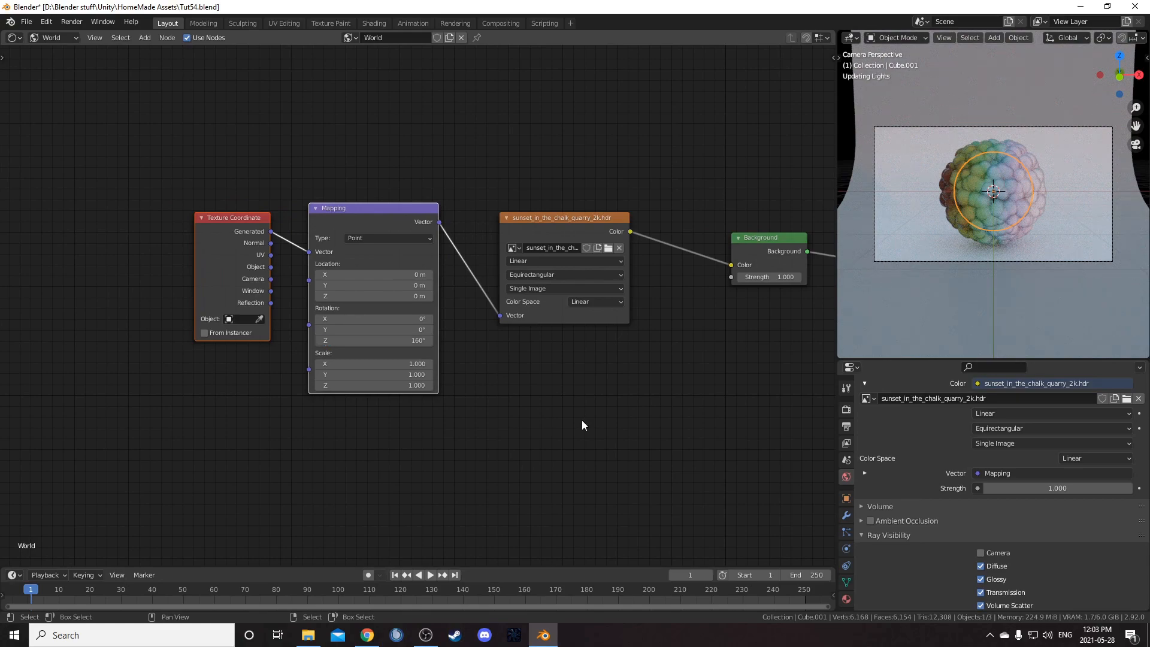